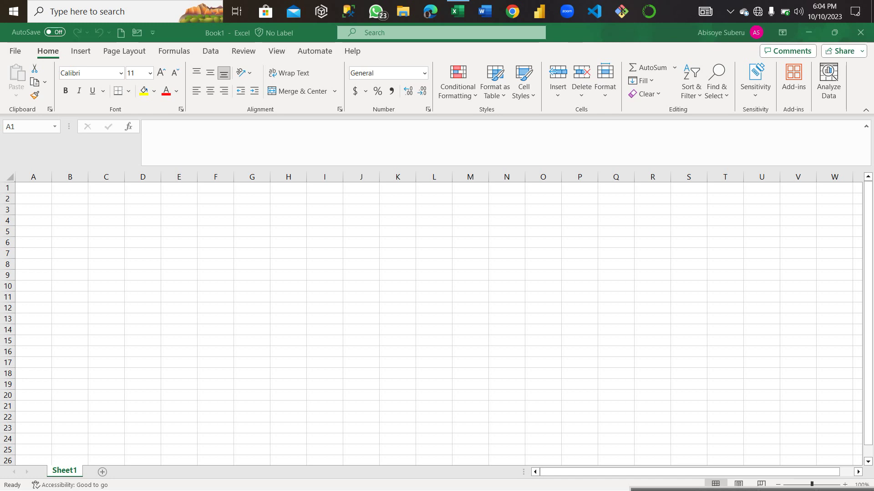
Import Sheet1 from the workbook "Excel sheet" in the Downloads folder and open it for transformation in the Power Query Editor
{"action": "left_click", "coordinate": [211, 51]}
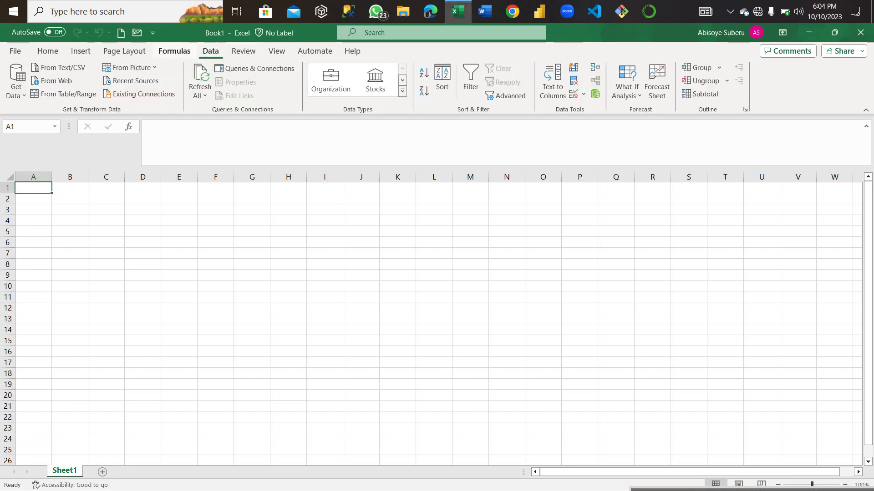
{"action": "left_click", "coordinate": [16, 84]}
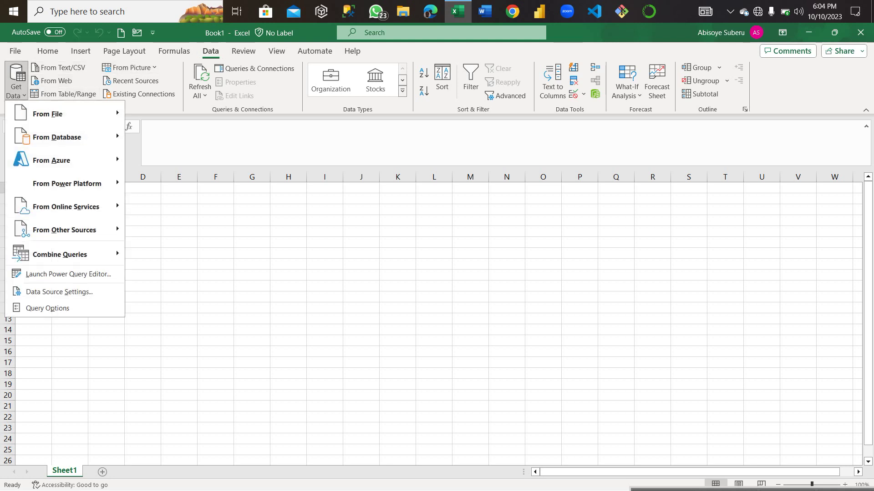
{"action": "mouse_move", "coordinate": [54, 114]}
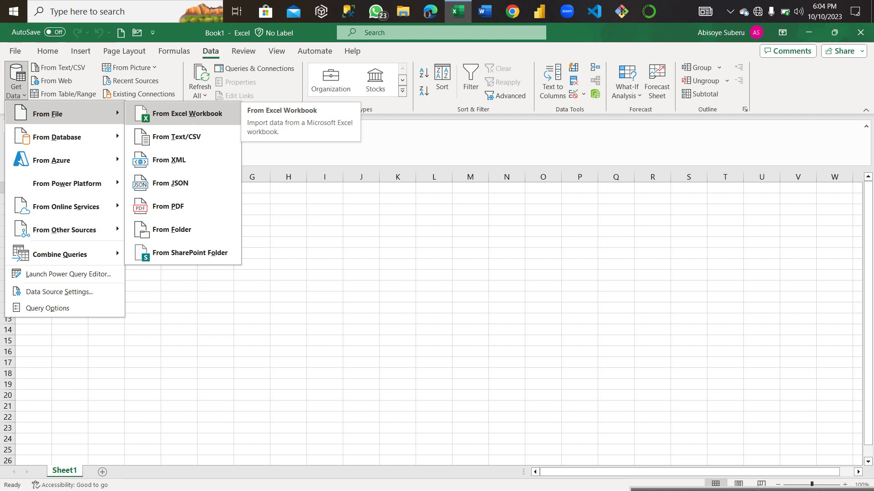
{"action": "left_click", "coordinate": [187, 113]}
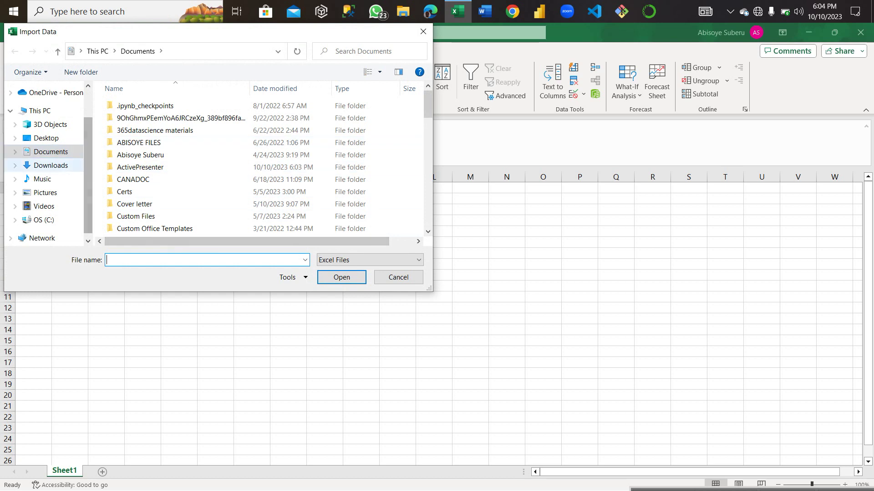
{"action": "left_click", "coordinate": [51, 165]}
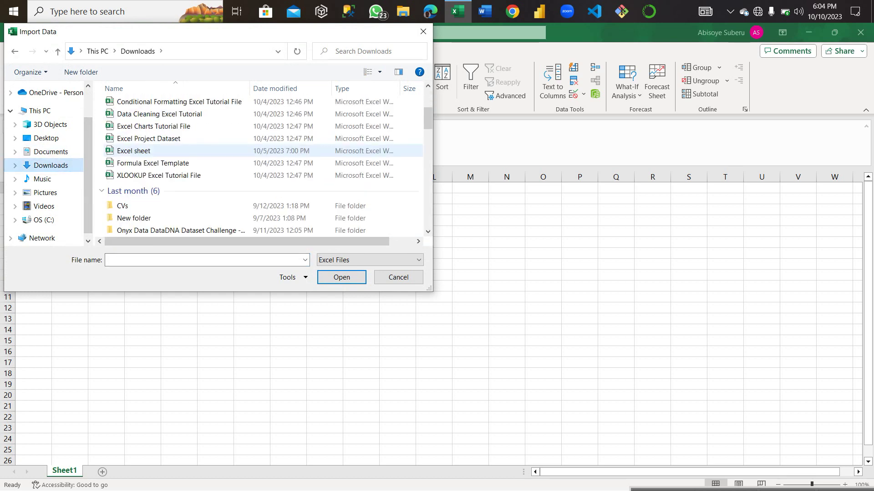
{"action": "left_click", "coordinate": [133, 151]}
{"action": "left_click", "coordinate": [341, 277]}
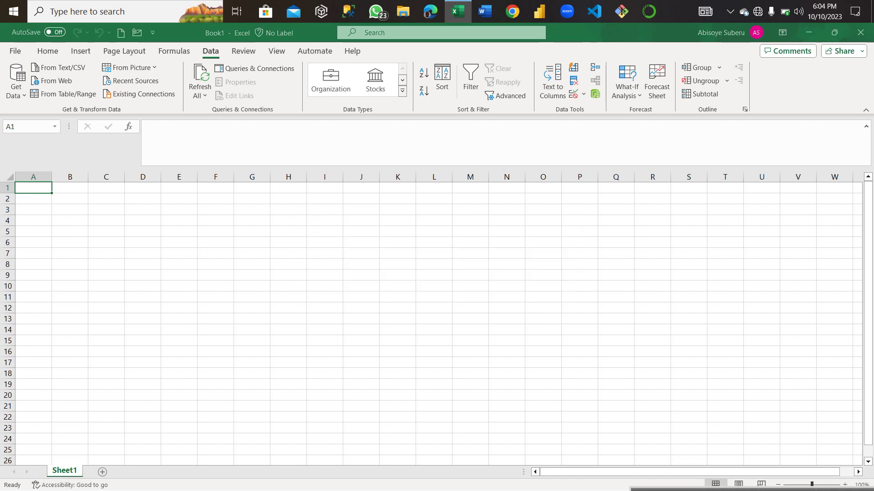
{"action": "left_click", "coordinate": [241, 168]}
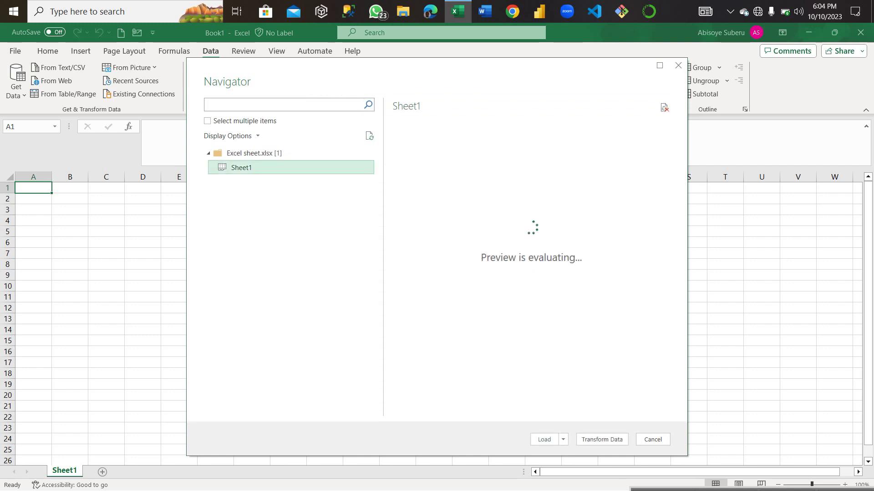
{"action": "left_click", "coordinate": [601, 440]}
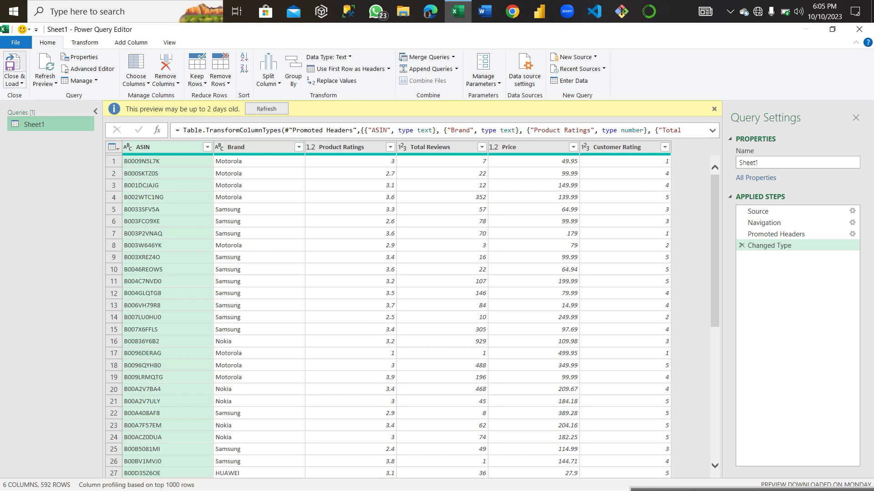
Load the Sheet1 query into the workbook as a table and close the Queries & Connections pane
{"action": "left_click", "coordinate": [15, 84]}
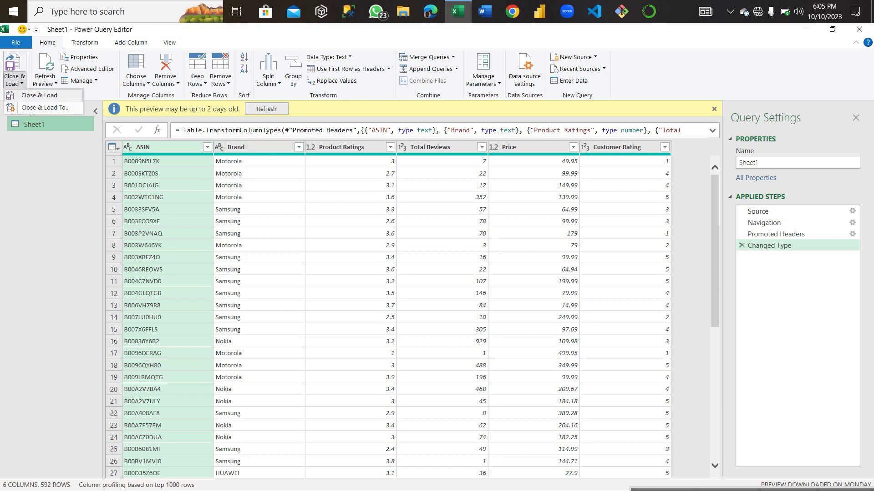
{"action": "left_click", "coordinate": [36, 107]}
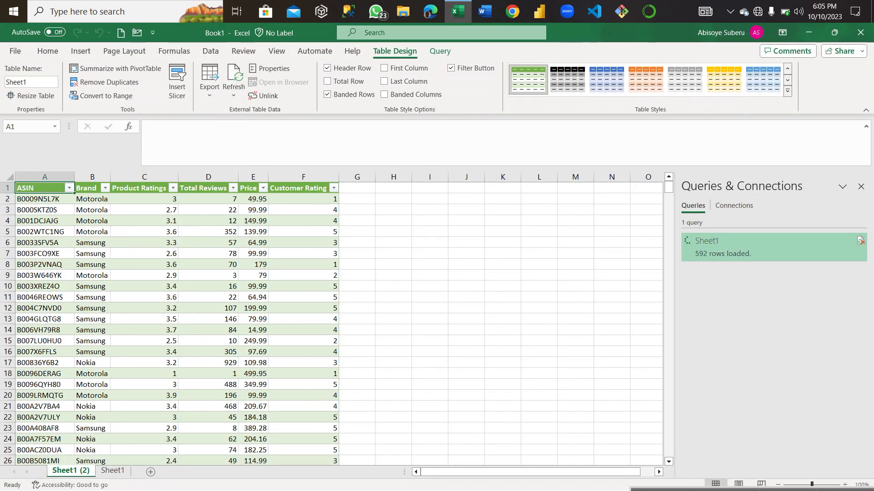
{"action": "left_click", "coordinate": [861, 187]}
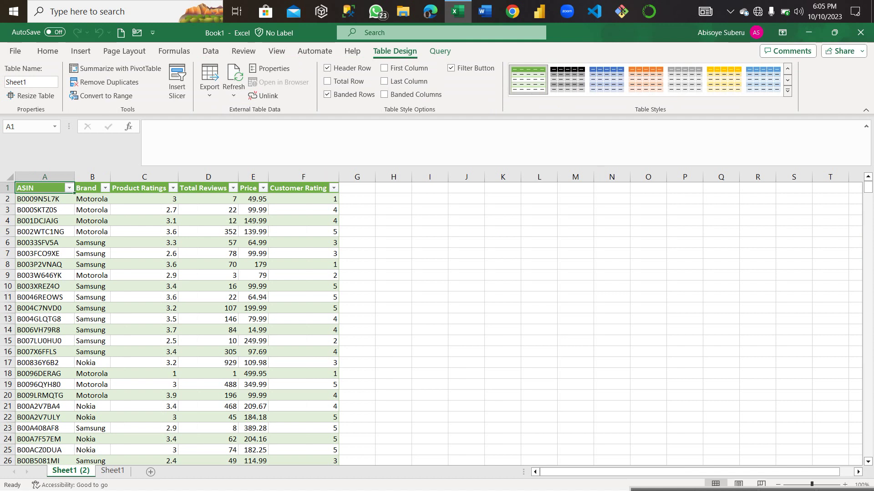
Rename the ASIN column header in cell A1 as ID
{"action": "double_click", "coordinate": [37, 188]}
{"action": "key", "text": "BackSpace"}
{"action": "key", "text": "BackSpace"}
{"action": "key", "text": "BackSpace"}
{"action": "key", "text": "BackSpace"}
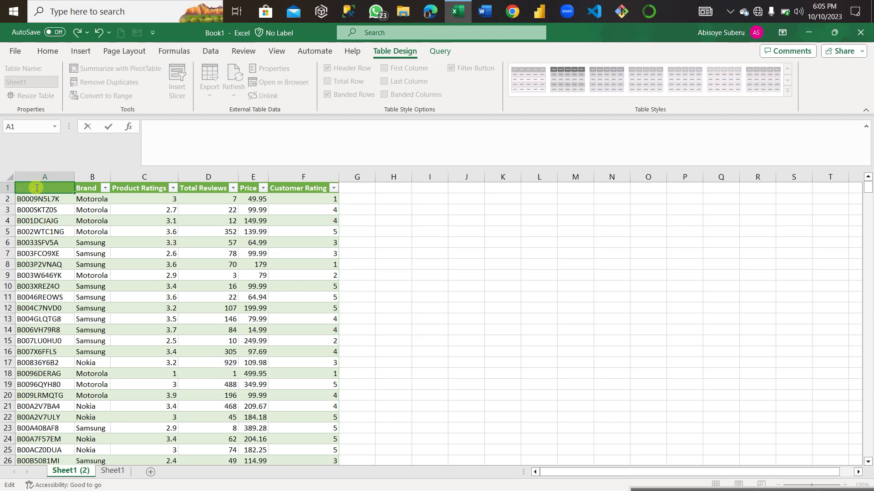
{"action": "type", "text": "ID"}
{"action": "left_click", "coordinate": [345, 186]}
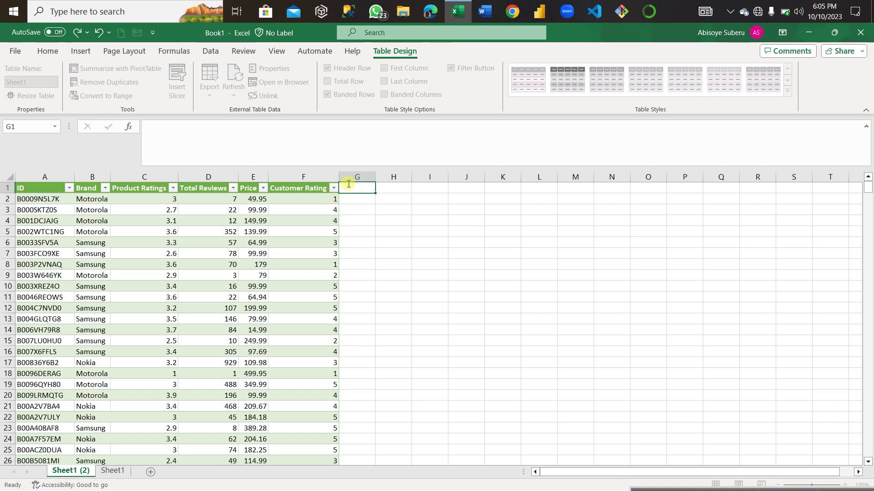
{"action": "left_click", "coordinate": [308, 186]}
{"action": "left_click", "coordinate": [288, 200]}
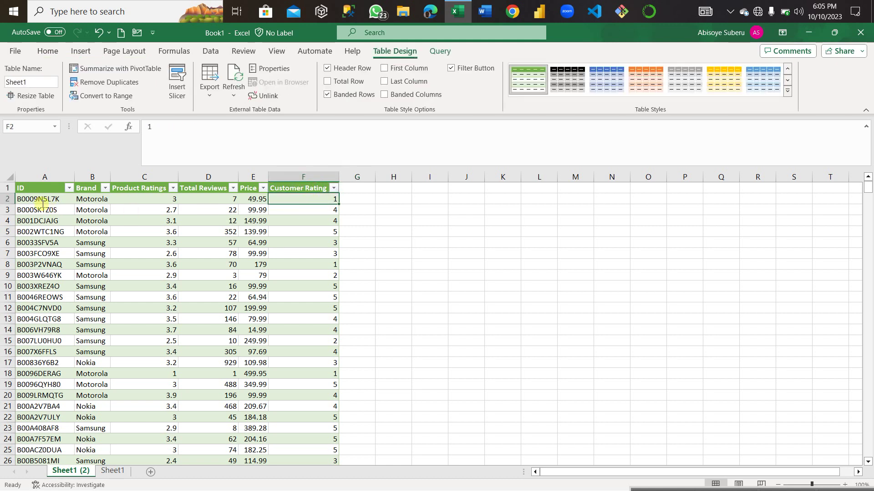
Widen the Brand column to roughly three times its current width
{"action": "left_click", "coordinate": [108, 185]}
{"action": "left_click_drag", "start_coordinate": [110, 176], "coordinate": [179, 176]}
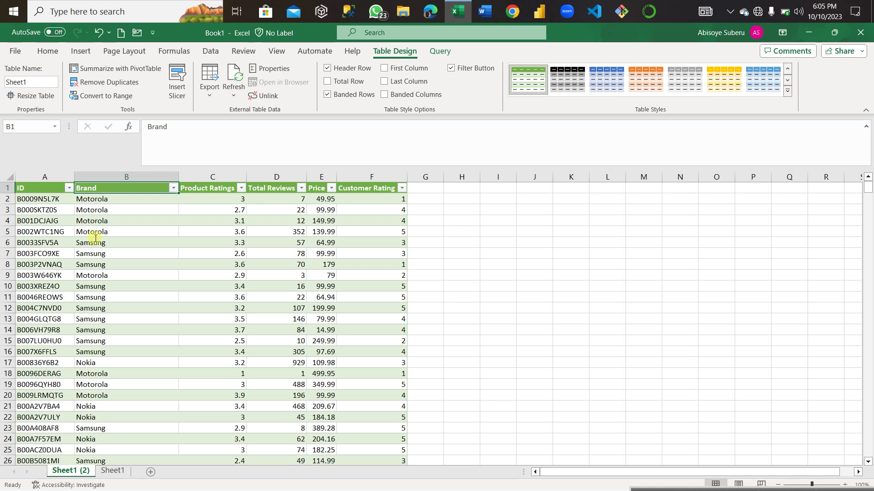
{"action": "left_click", "coordinate": [85, 199]}
{"action": "left_click", "coordinate": [86, 209]}
{"action": "left_click", "coordinate": [88, 220]}
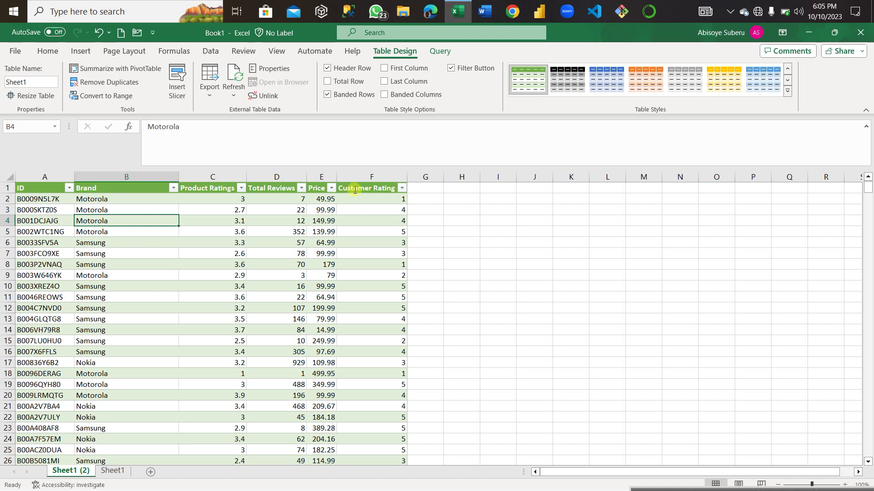
{"action": "left_click", "coordinate": [404, 201]}
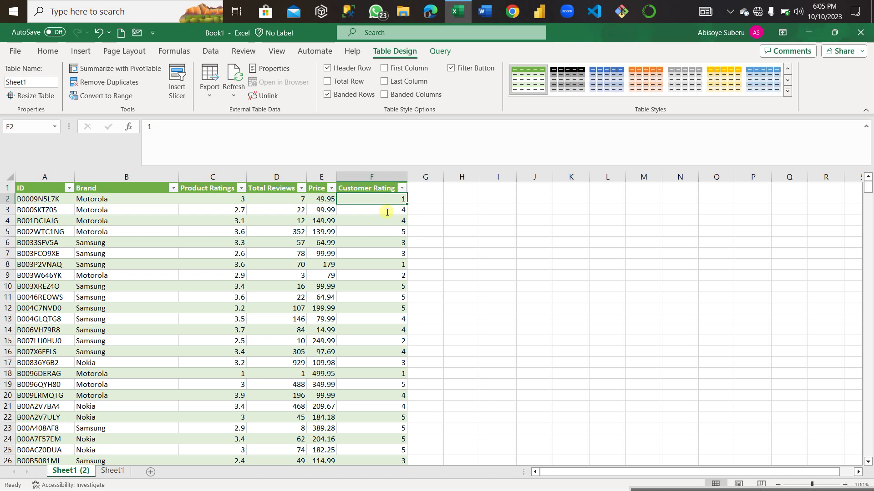
Widen the ID column until it is somewhat wider than the Brand column
{"action": "double_click", "coordinate": [74, 179]}
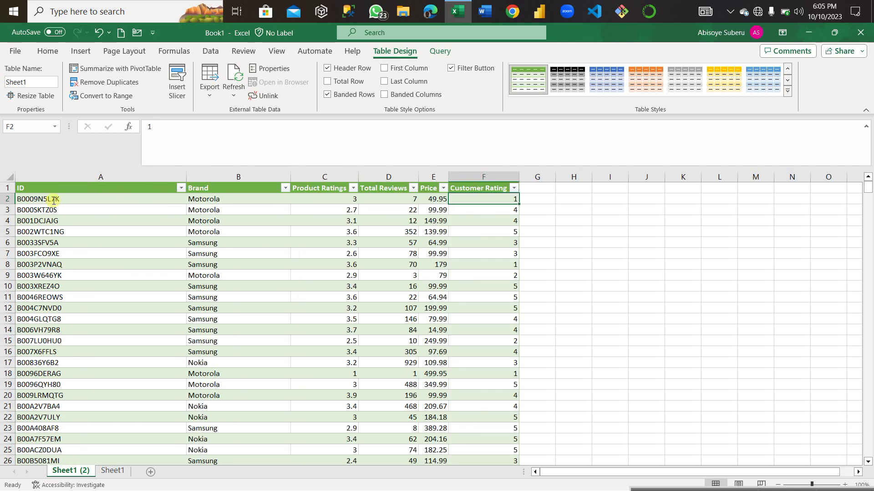
{"action": "left_click", "coordinate": [208, 201]}
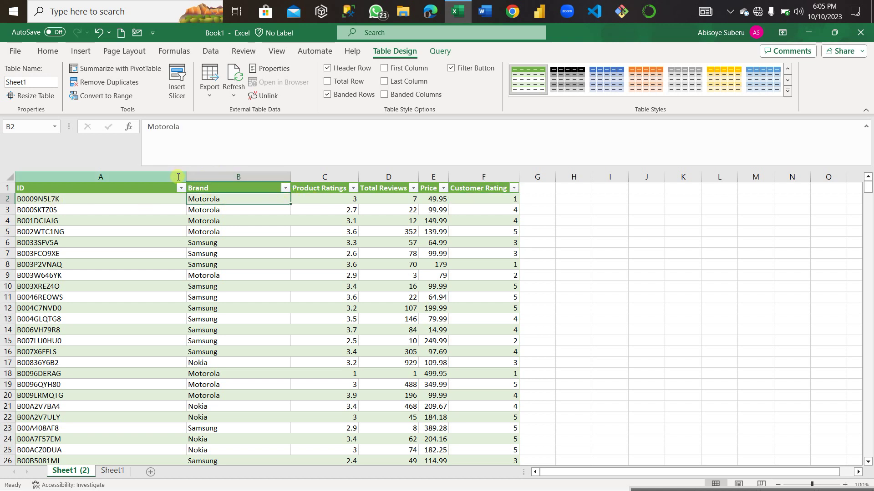
{"action": "left_click_drag", "start_coordinate": [187, 179], "coordinate": [161, 179]}
Resize the Product Ratings and Total Reviews columns to narrow widths that cut off part of their headers
{"action": "double_click", "coordinate": [334, 179]}
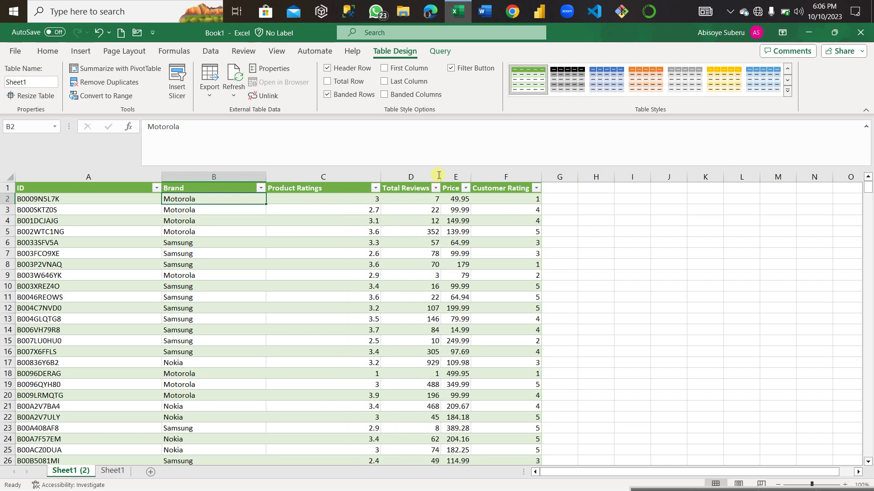
{"action": "left_click_drag", "start_coordinate": [441, 177], "coordinate": [460, 177]}
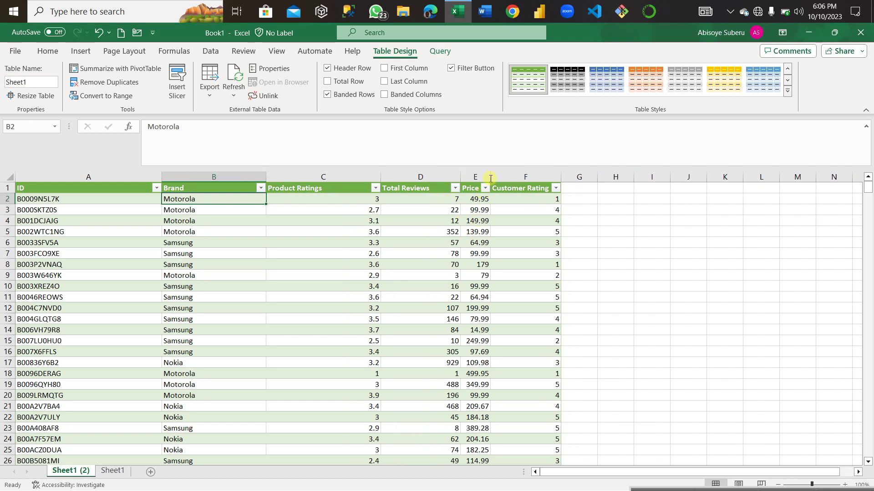
{"action": "left_click_drag", "start_coordinate": [381, 177], "coordinate": [312, 177]}
{"action": "left_click_drag", "start_coordinate": [391, 177], "coordinate": [354, 177]}
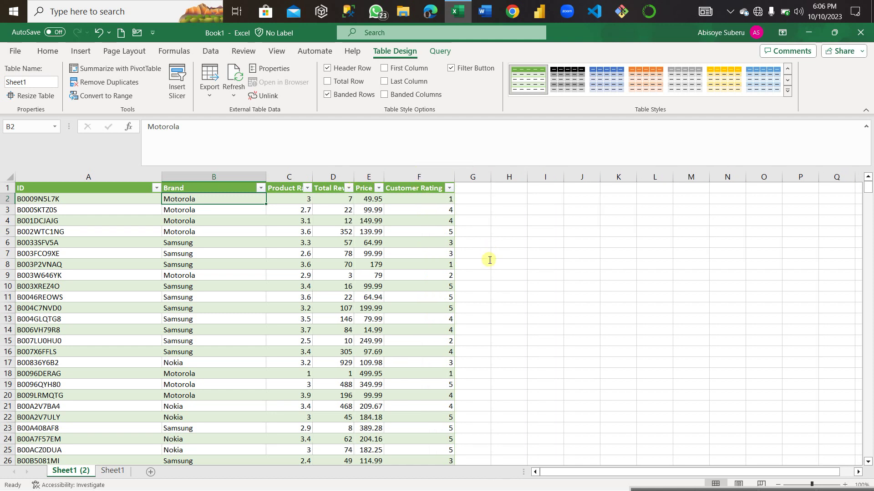
Examine the rating values in the Customer Rating column
{"action": "left_click", "coordinate": [419, 191]}
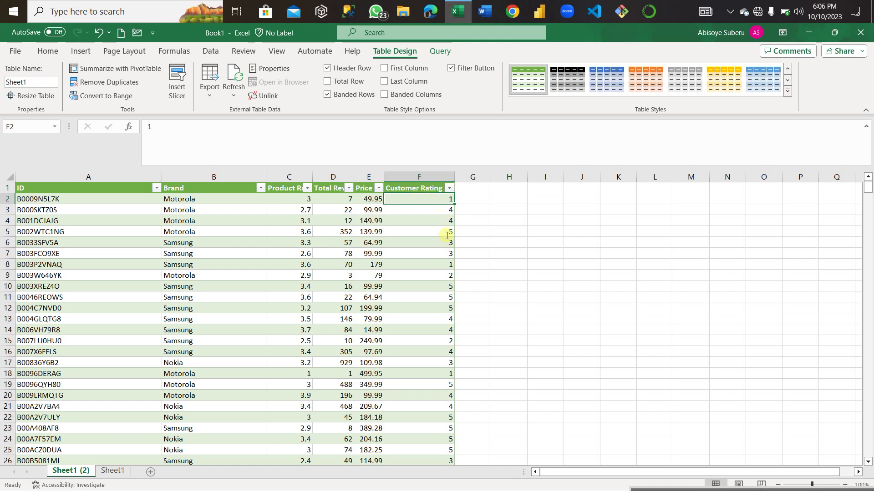
{"action": "left_click", "coordinate": [417, 180]}
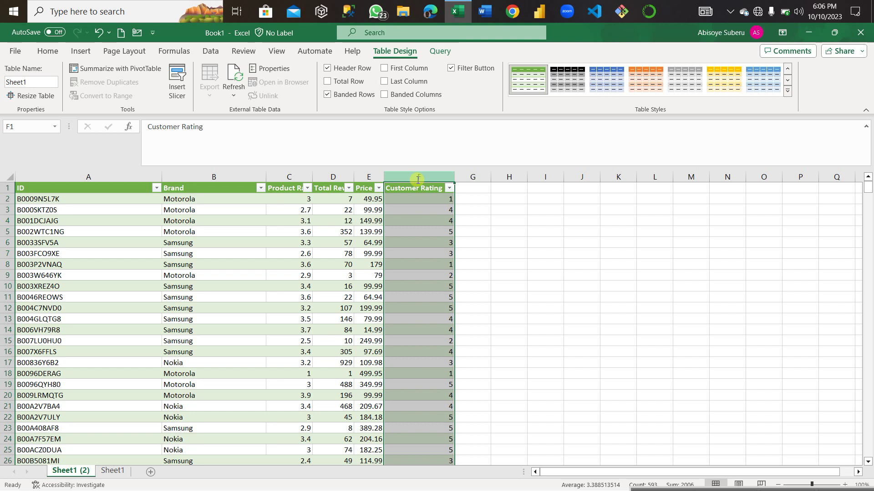
{"action": "key", "text": "Down"}
{"action": "key", "text": "Down"}
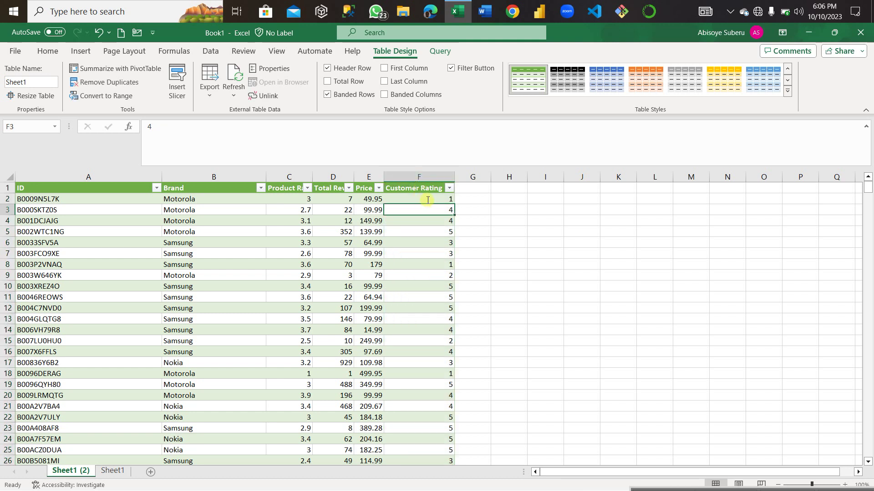
{"action": "left_click", "coordinate": [430, 199]}
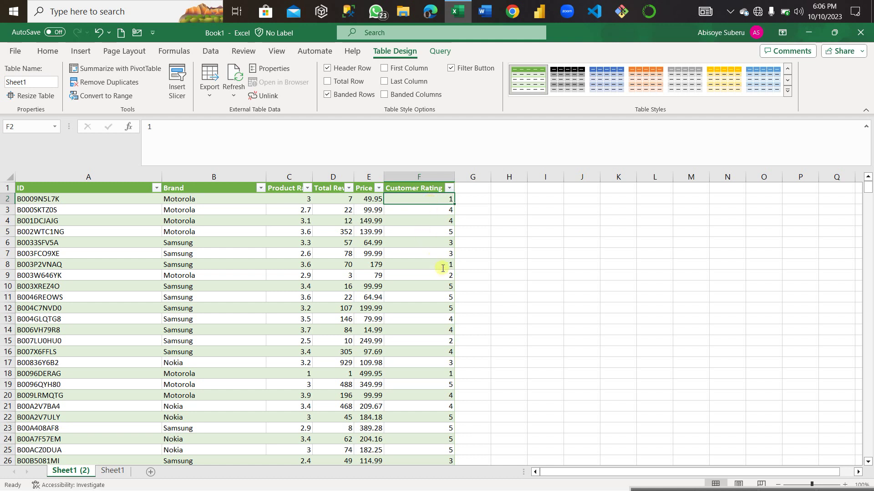
{"action": "left_click", "coordinate": [463, 188]}
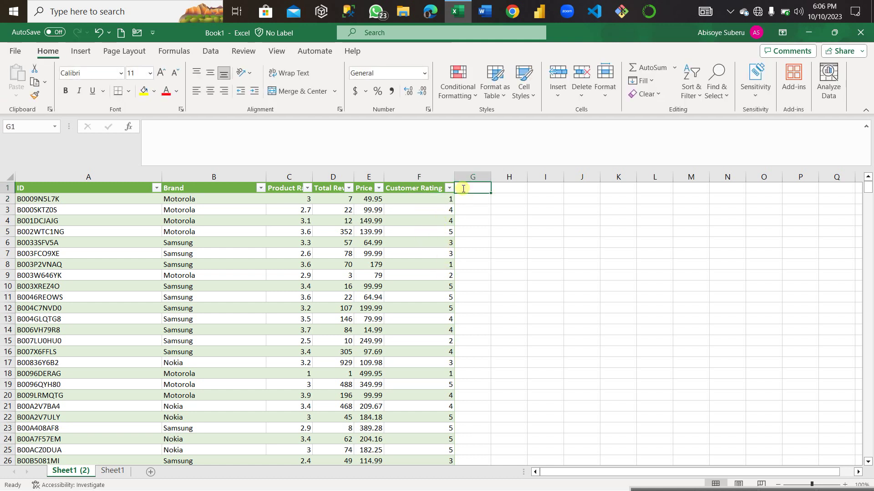
{"action": "type", "text": "Cus"}
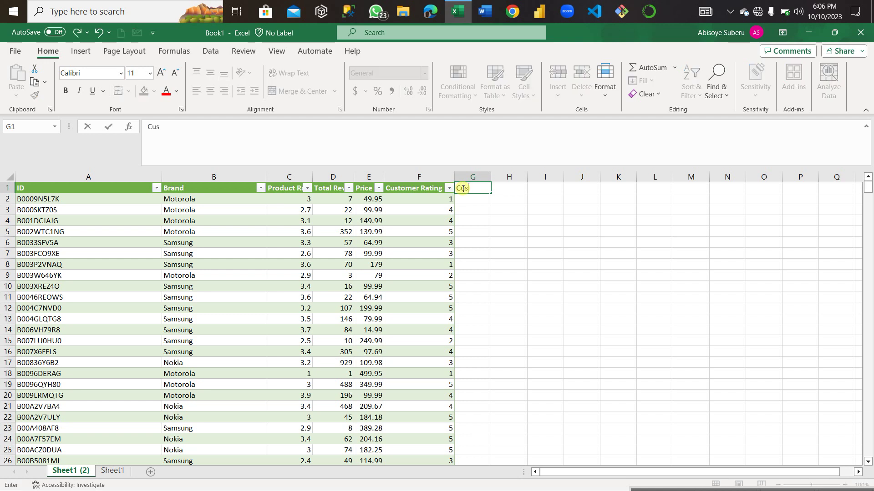
{"action": "type", "text": "t"}
{"action": "key", "text": "BackSpace"}
{"action": "key", "text": "BackSpace"}
{"action": "key", "text": "BackSpace"}
Insert a table column to the right of Customer Rating and widen it to fit a long header
{"action": "right_click", "coordinate": [408, 190]}
{"action": "mouse_move", "coordinate": [484, 245]}
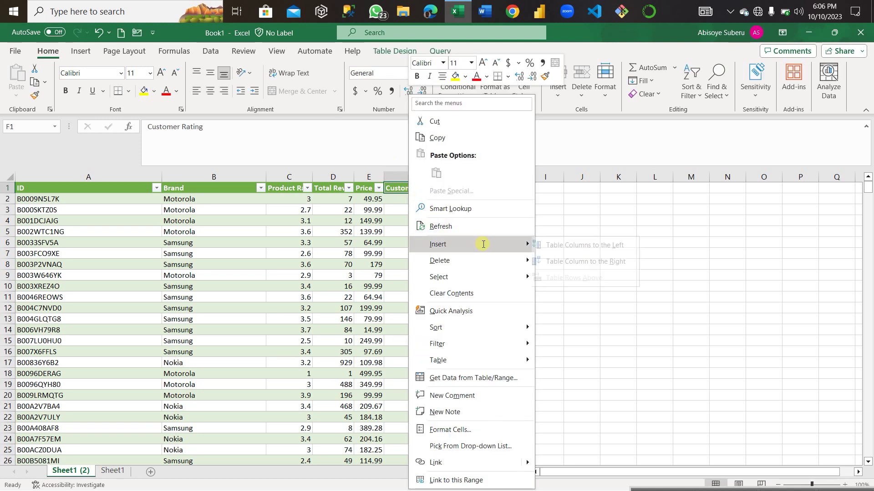
{"action": "left_click", "coordinate": [595, 262]}
{"action": "left_click", "coordinate": [487, 188]}
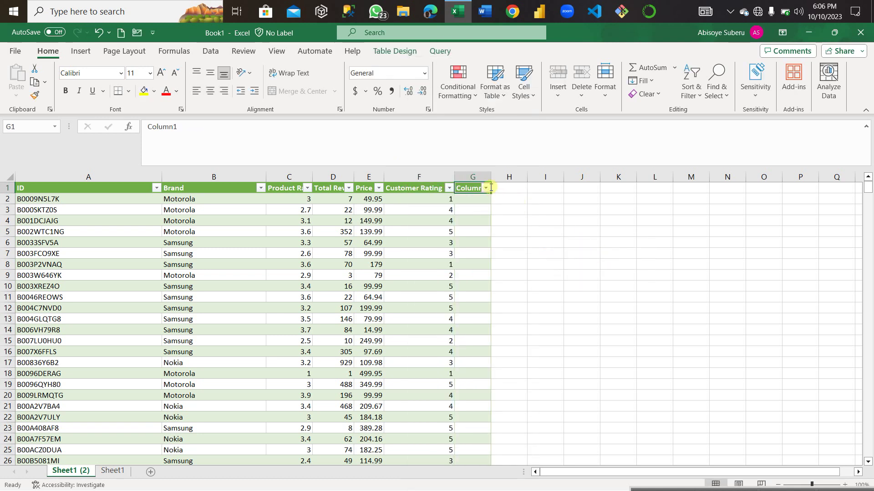
{"action": "left_click_drag", "start_coordinate": [492, 179], "coordinate": [578, 178]}
Rename the header of the new column in cell G1 as Customer Rating Text
{"action": "double_click", "coordinate": [488, 189]}
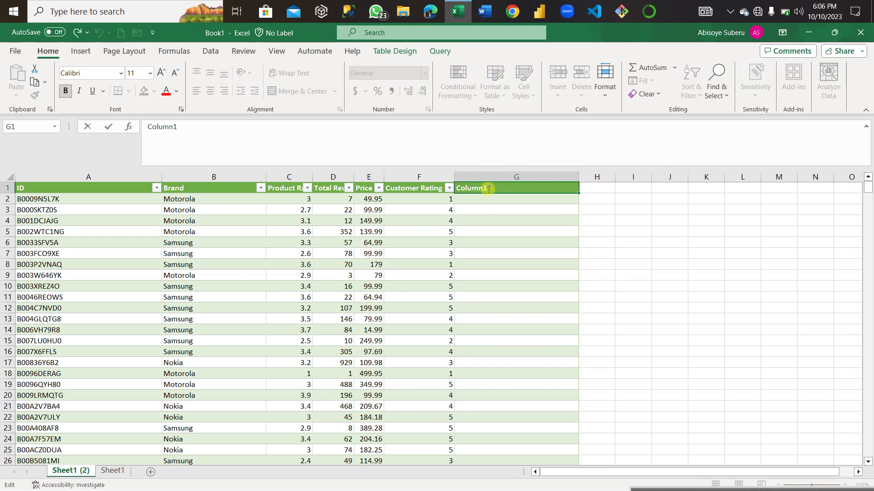
{"action": "key", "text": "BackSpace"}
{"action": "key", "text": "BackSpace"}
{"action": "key", "text": "BackSpace"}
{"action": "key", "text": "BackSpace"}
{"action": "key", "text": "BackSpace"}
{"action": "type", "text": "Customer Rating Text"}
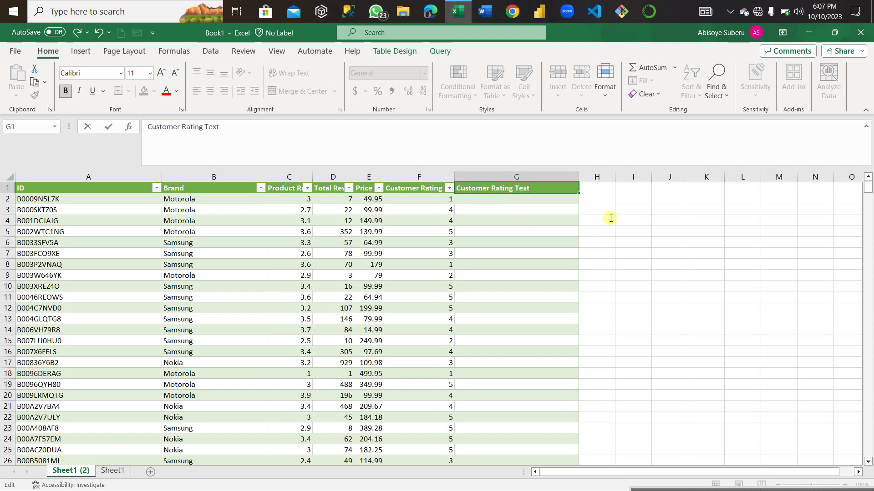
Enter 1 in cell G2 and fill it down the whole Customer Rating Text column
{"action": "left_click", "coordinate": [526, 199]}
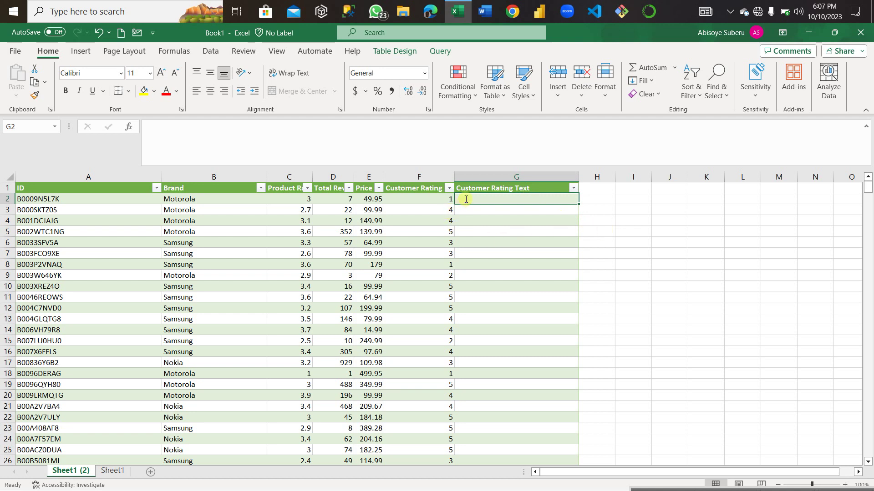
{"action": "type", "text": "1"}
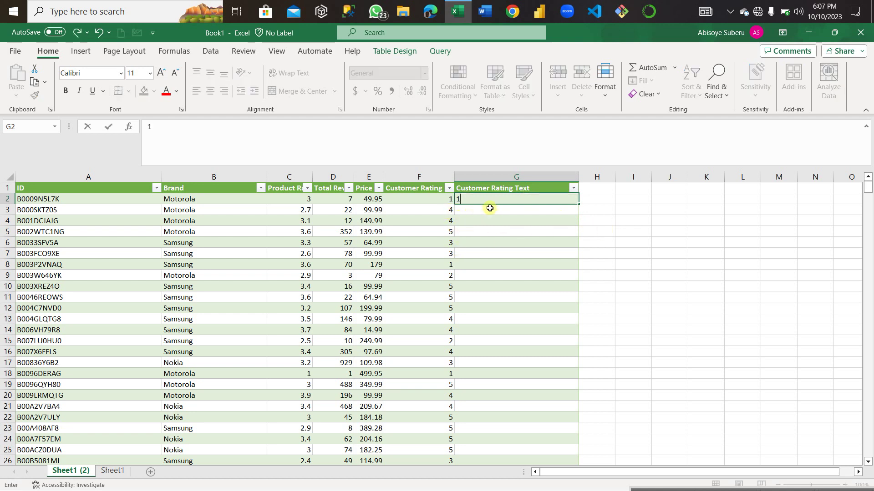
{"action": "left_click", "coordinate": [591, 245]}
{"action": "left_click", "coordinate": [568, 199]}
{"action": "double_click", "coordinate": [578, 203]}
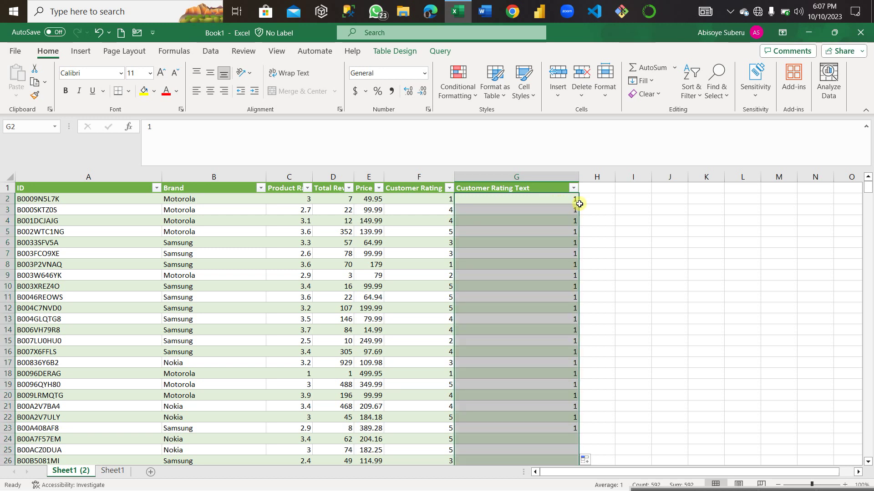
Change the fill of the Customer Rating Text column to Flash Fill and widen the Price column
{"action": "left_click", "coordinate": [585, 459]}
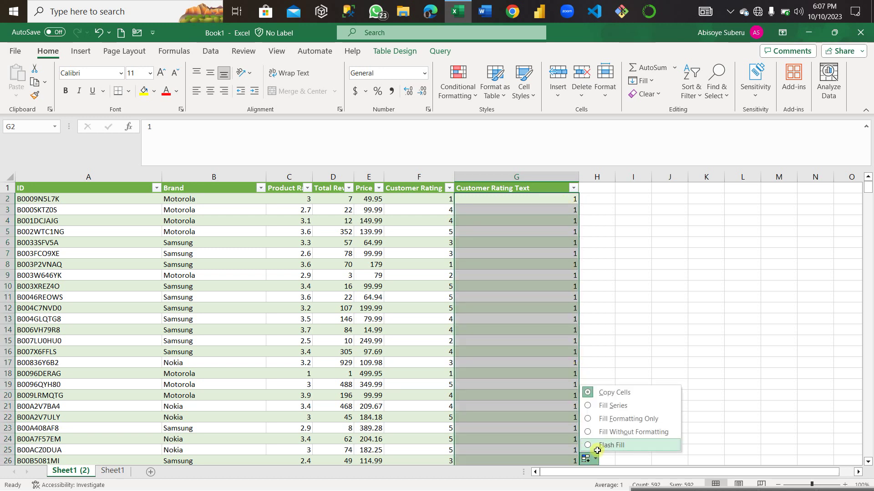
{"action": "left_click", "coordinate": [597, 447]}
{"action": "left_click", "coordinate": [635, 243]}
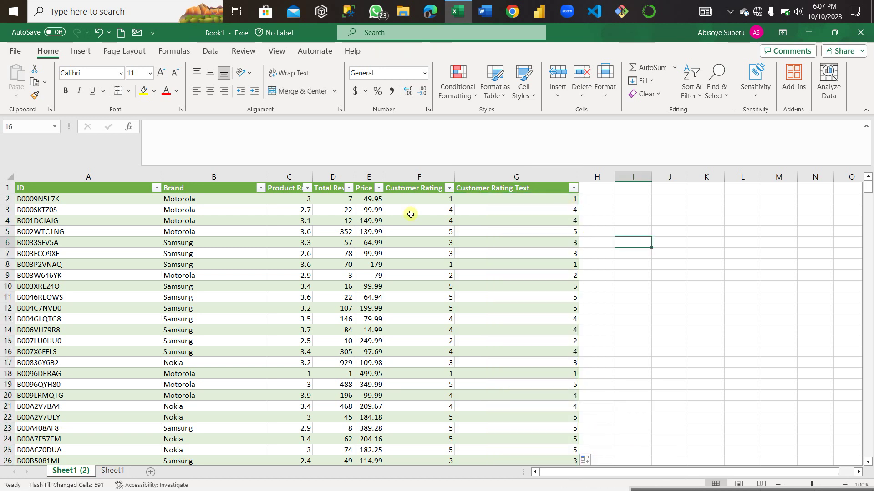
{"action": "left_click_drag", "start_coordinate": [385, 176], "coordinate": [405, 176]}
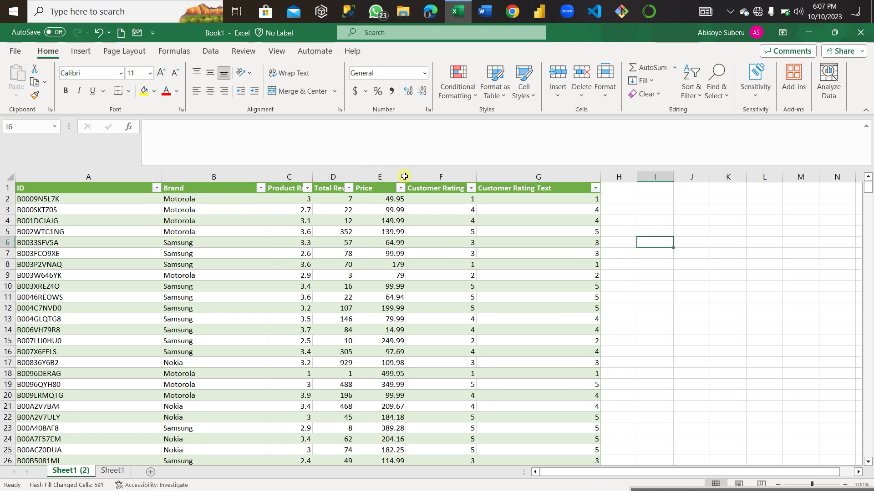
{"action": "right_click", "coordinate": [381, 178]}
{"action": "left_click", "coordinate": [364, 177]}
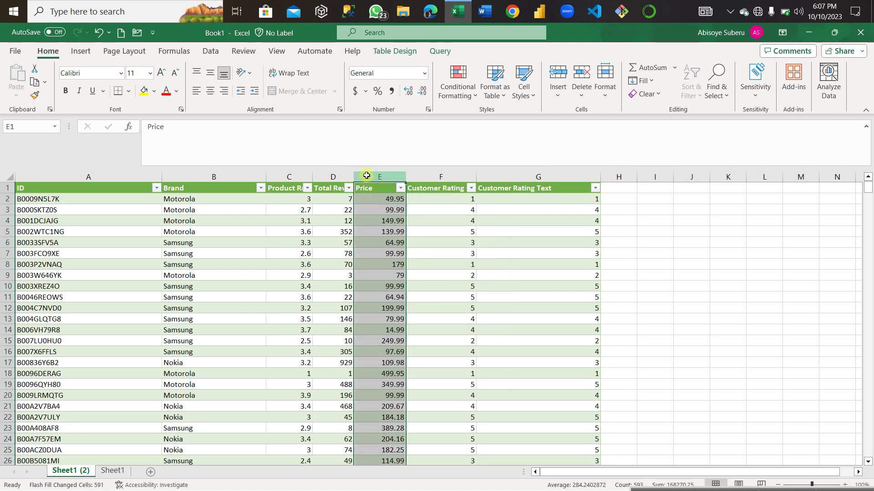
{"action": "left_click", "coordinate": [369, 189]}
{"action": "right_click", "coordinate": [369, 189]}
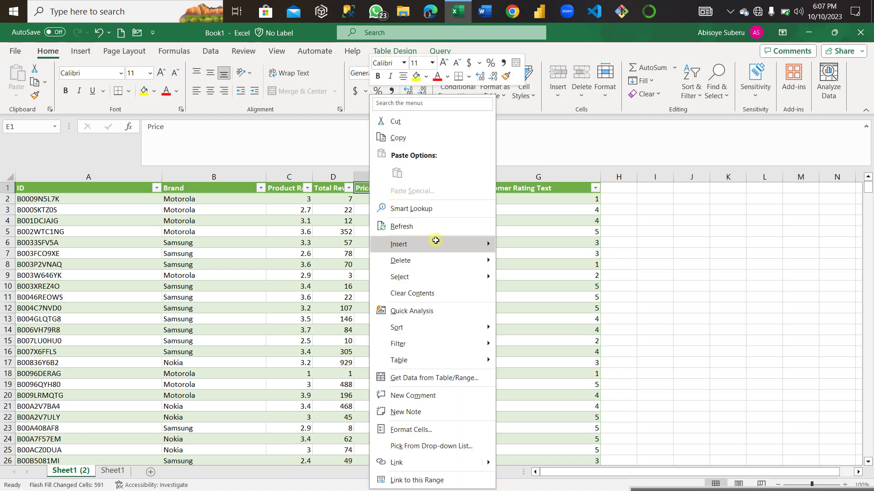
{"action": "mouse_move", "coordinate": [436, 242]}
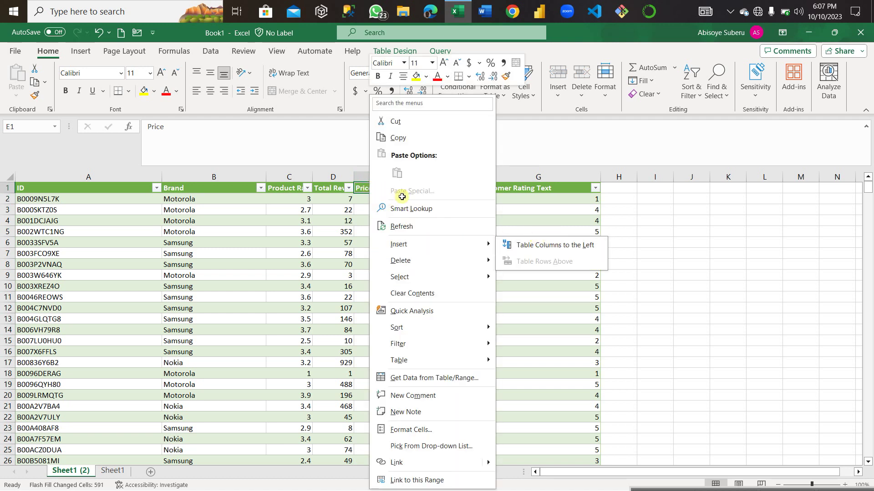
{"action": "left_click", "coordinate": [524, 233]}
Insert a table column to the left of Customer Rating
{"action": "left_click", "coordinate": [432, 193]}
{"action": "right_click", "coordinate": [432, 193]}
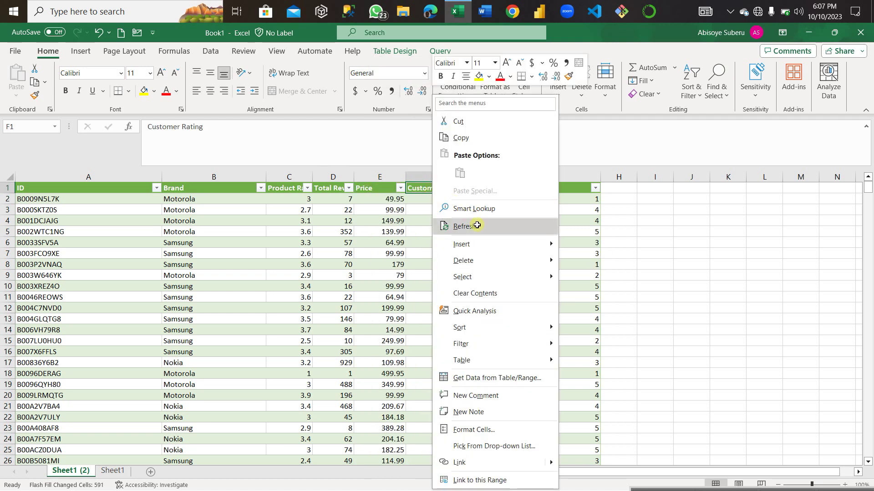
{"action": "mouse_move", "coordinate": [503, 244]}
{"action": "left_click", "coordinate": [608, 246]}
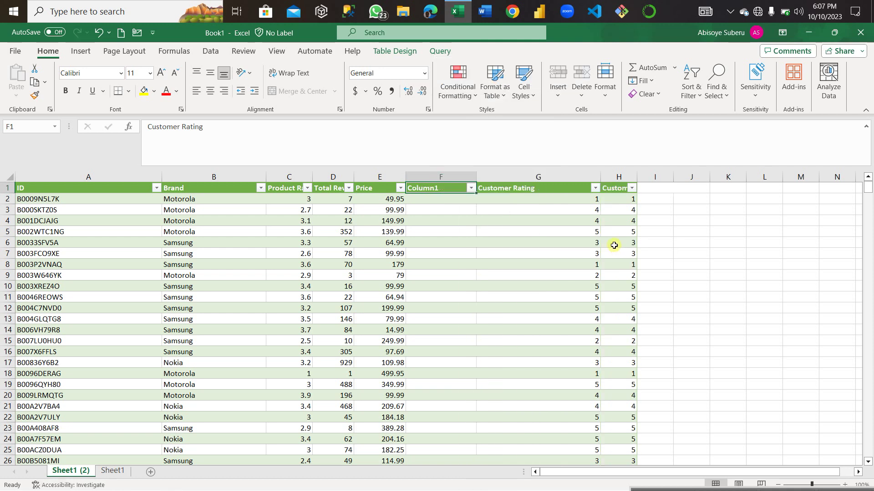
Rename the header of the new column in cell F1 as Price Category
{"action": "double_click", "coordinate": [443, 190]}
{"action": "key", "text": "BackSpace"}
{"action": "key", "text": "BackSpace"}
{"action": "key", "text": "BackSpace"}
{"action": "key", "text": "BackSpace"}
{"action": "key", "text": "BackSpace"}
{"action": "key", "text": "BackSpace"}
{"action": "key", "text": "BackSpace"}
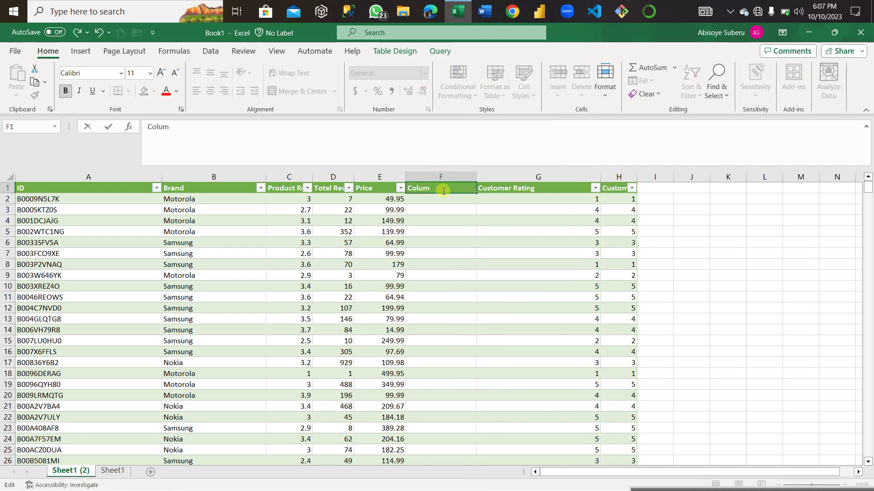
{"action": "type", "text": "Price Category"}
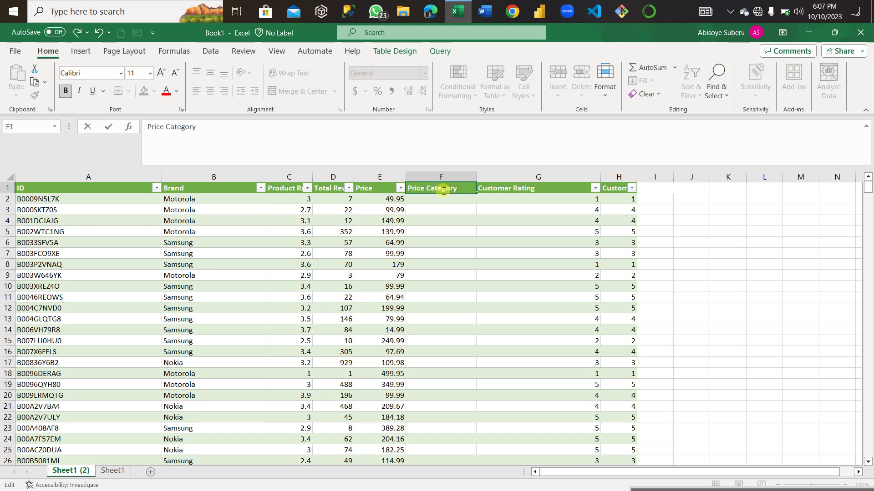
{"action": "left_click", "coordinate": [451, 231]}
{"action": "left_click", "coordinate": [426, 199]}
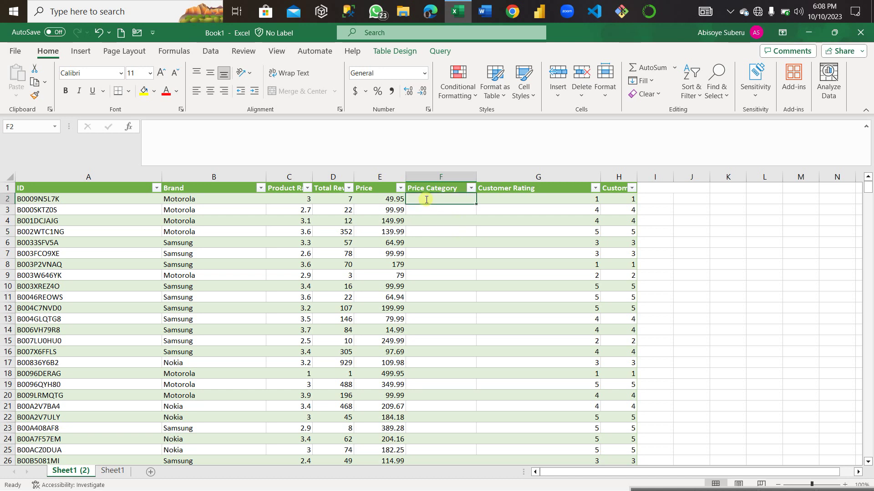
{"action": "type", "text": "="}
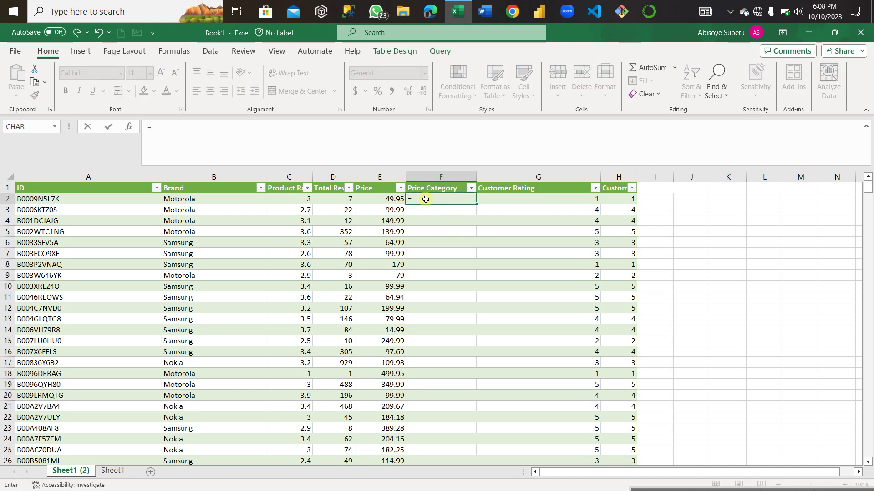
{"action": "type", "text": "IFS"}
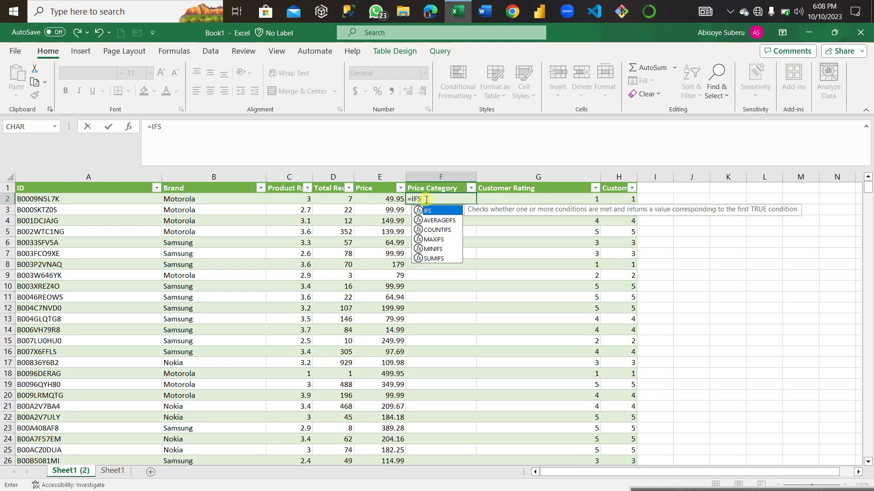
{"action": "key", "text": "BackSpace"}
{"action": "key", "text": "BackSpace"}
{"action": "key", "text": "BackSpace"}
{"action": "key", "text": "BackSpace"}
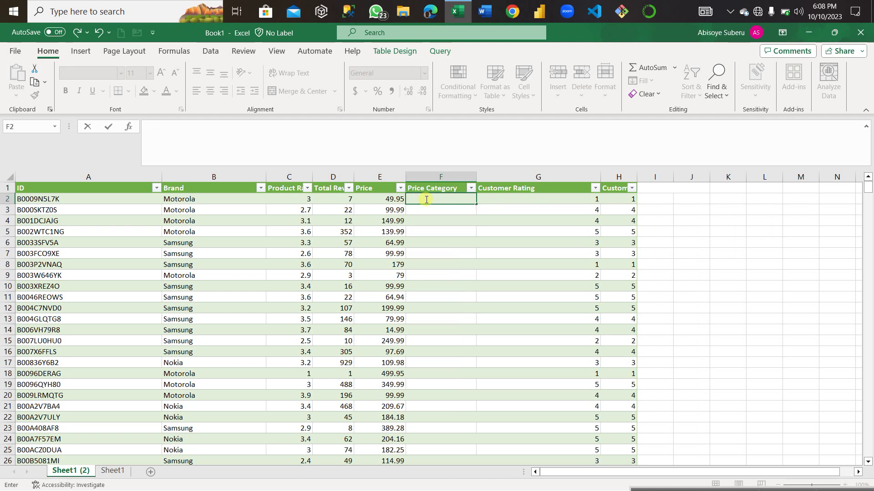
Examine the lowest and highest values in the Price column's filter list, leaving the filter unchanged
{"action": "left_click", "coordinate": [400, 199]}
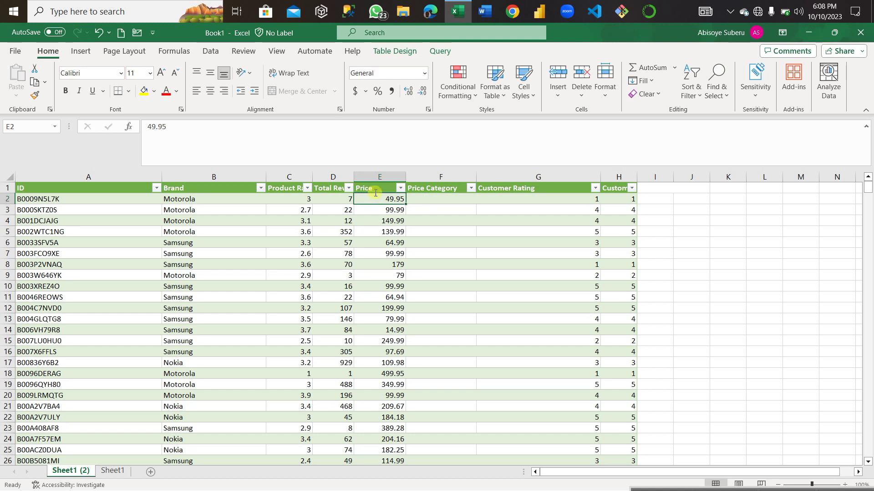
{"action": "left_click", "coordinate": [394, 188]}
{"action": "left_click", "coordinate": [401, 188]}
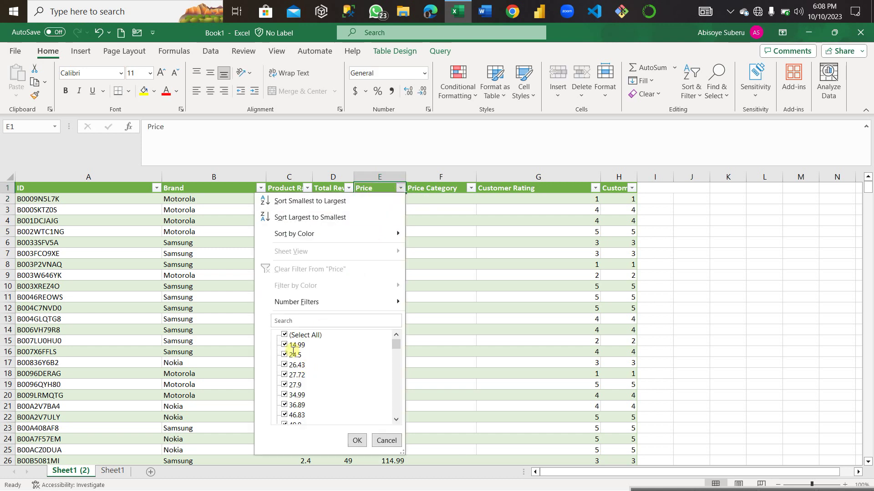
{"action": "scroll", "coordinate": [305, 359], "scroll_direction": "down", "scroll_amount": 4}
{"action": "left_click_drag", "start_coordinate": [395, 346], "coordinate": [383, 426]}
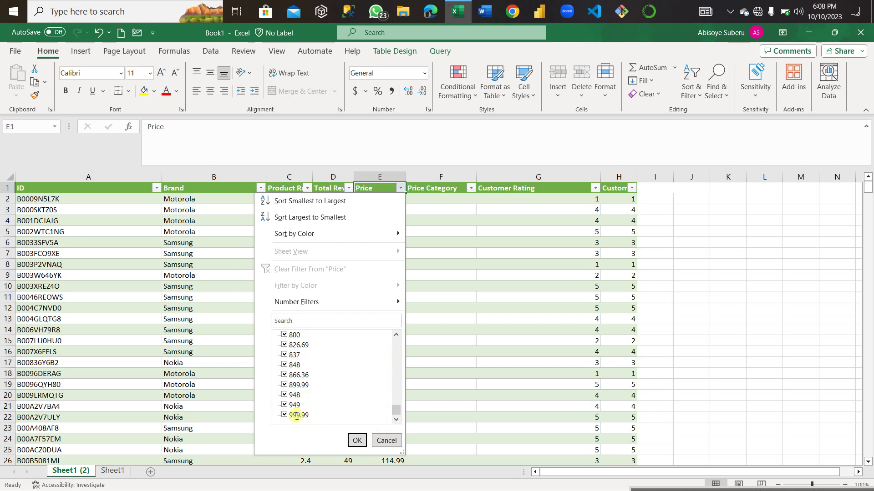
{"action": "left_click", "coordinate": [394, 443]}
Begin an IFS formula in cell F2 that returns "$0-$200" when the row's Price is <200
{"action": "left_click", "coordinate": [432, 200]}
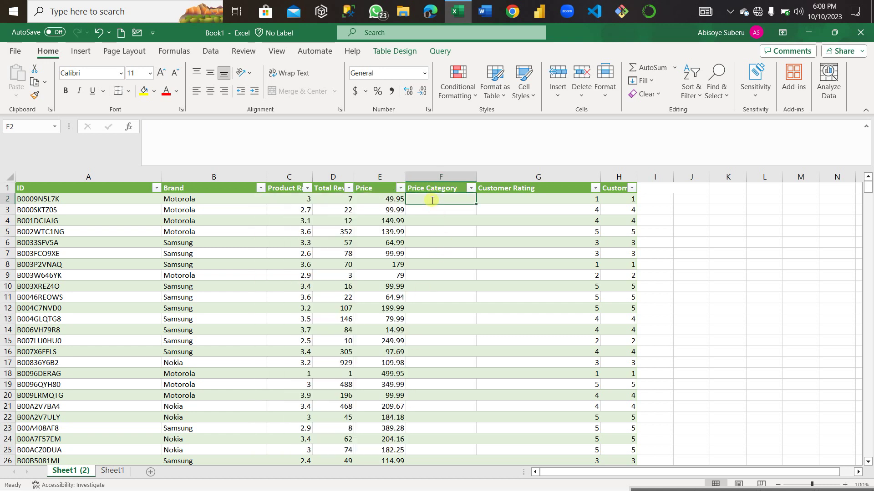
{"action": "type", "text": "=ifs"}
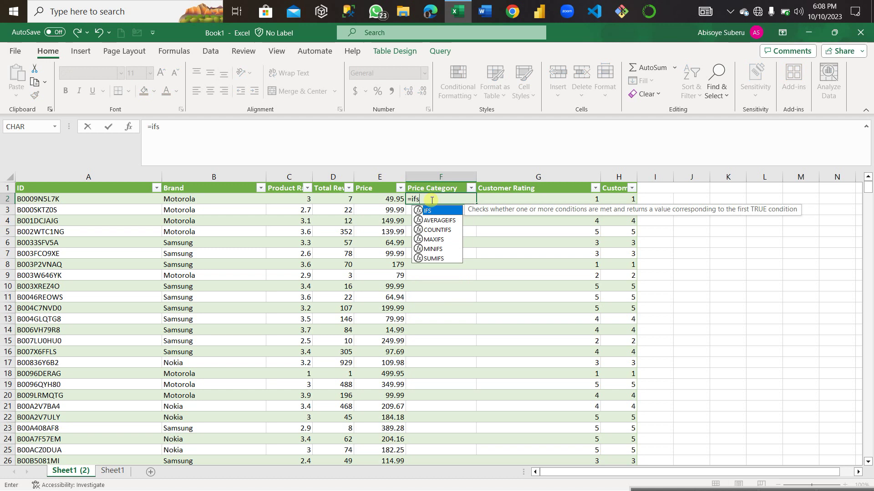
{"action": "key", "text": "Tab"}
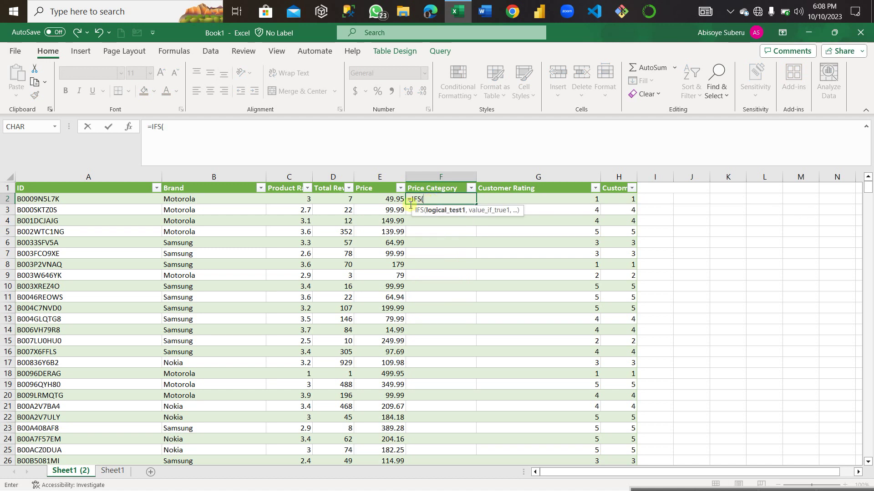
{"action": "left_click", "coordinate": [389, 200]}
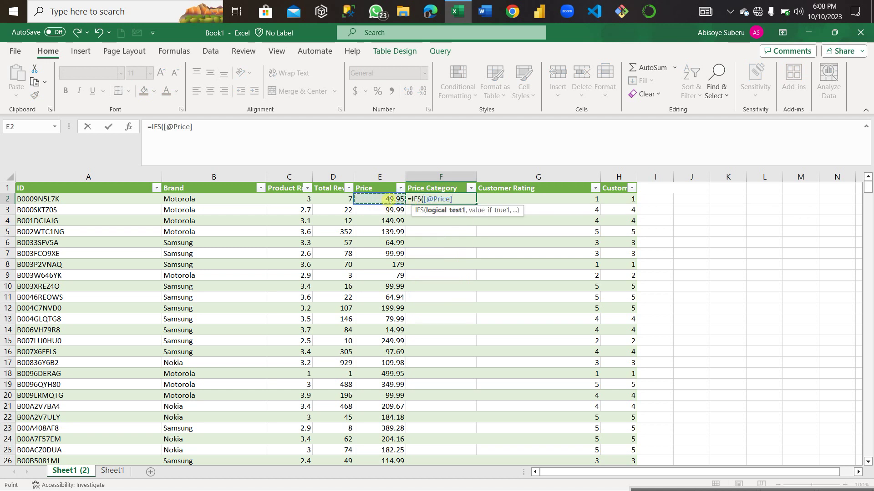
{"action": "type", "text": "<200, \""}
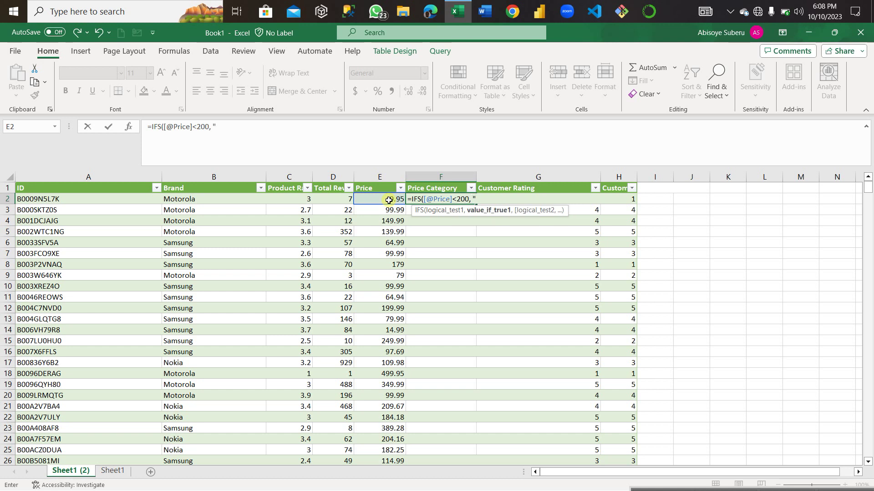
{"action": "type", "text": "$0"}
{"action": "key", "text": "BackSpace"}
{"action": "key", "text": "BackSpace"}
{"action": "type", "text": "\"$0-$200"}
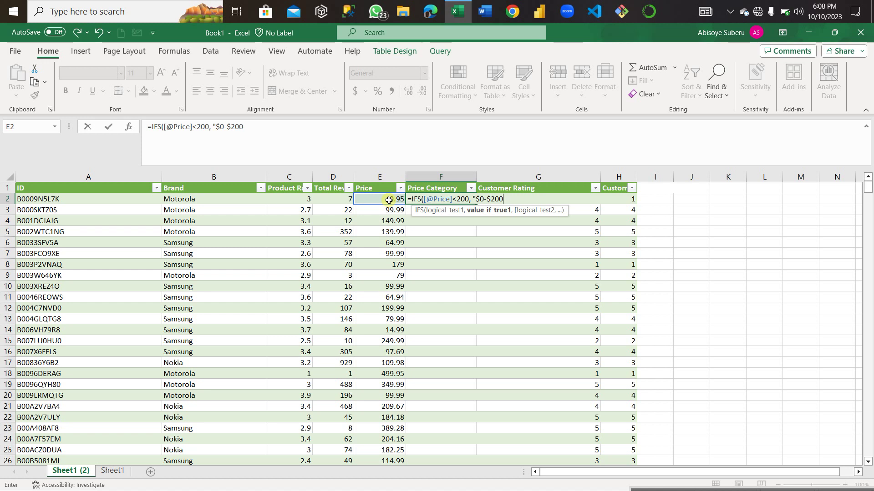
{"action": "type", "text": "\","}
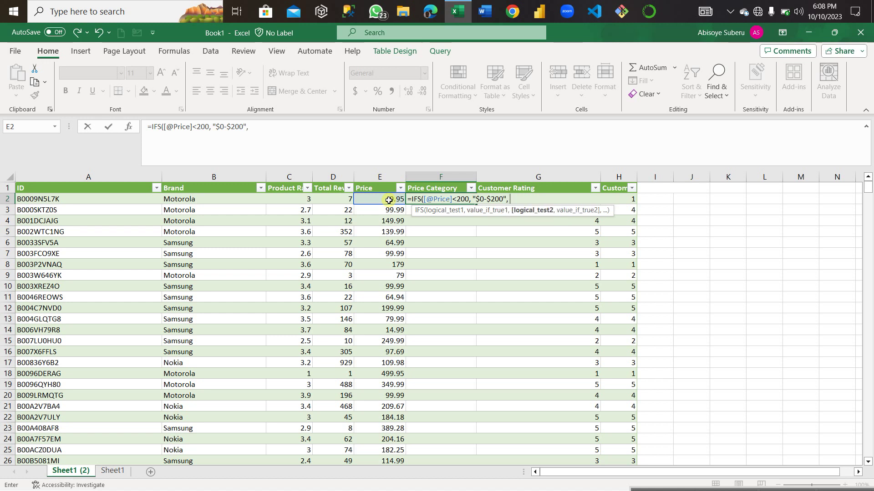
Add a second condition to the IFS formula returning "$200-$400" when Price is <400
{"action": "left_click", "coordinate": [390, 200]}
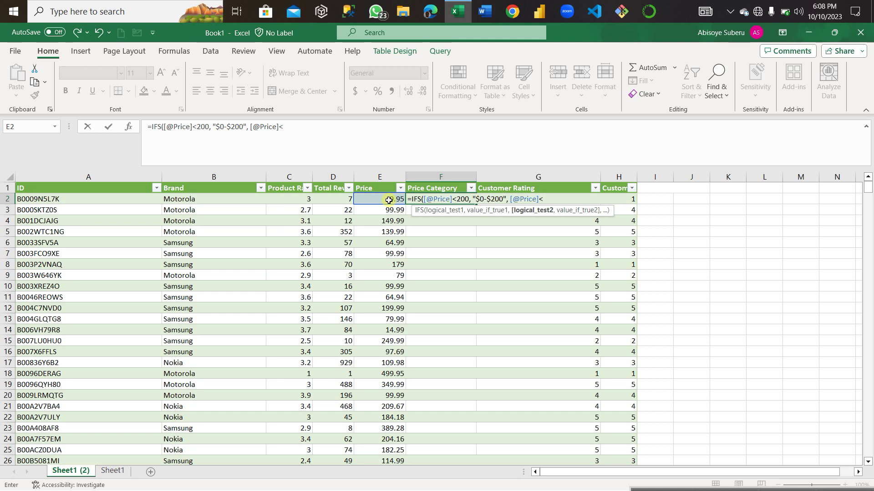
{"action": "type", "text": "400, "}
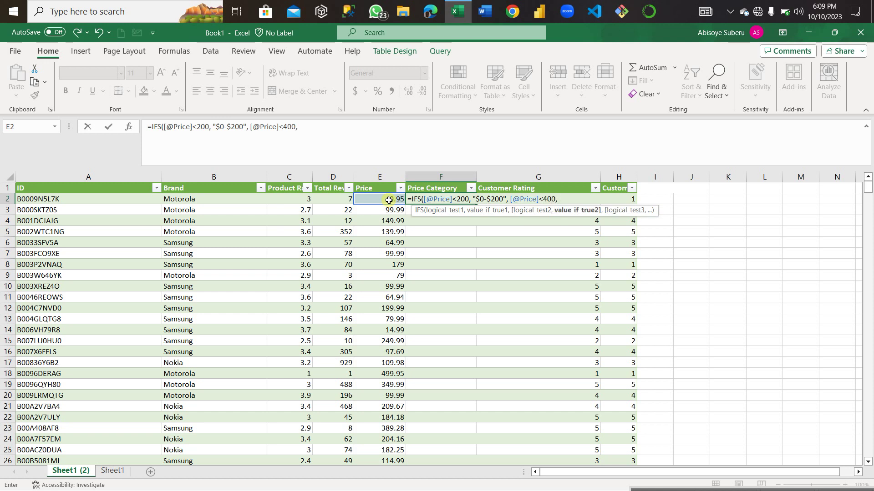
{"action": "type", "text": "\"$200-$400\","}
Add a third condition to the IFS formula returning "$600-$800" when Price is <600
{"action": "left_click", "coordinate": [389, 200]}
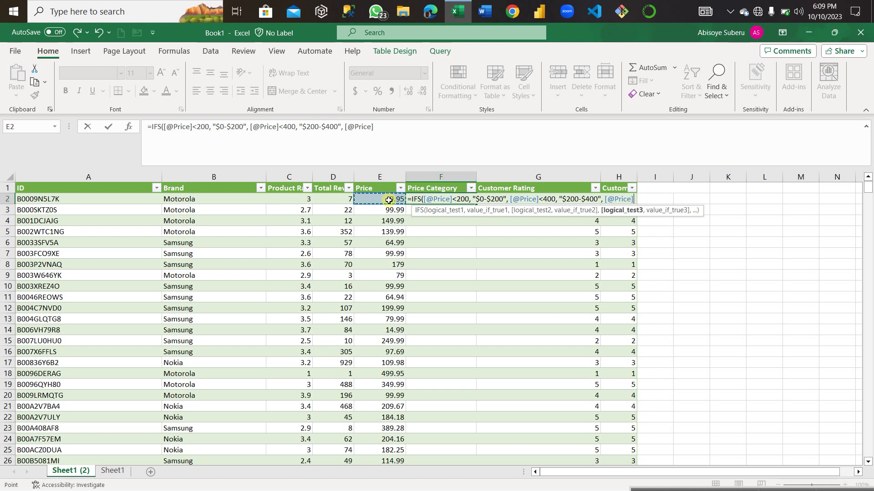
{"action": "type", "text": "<600"}
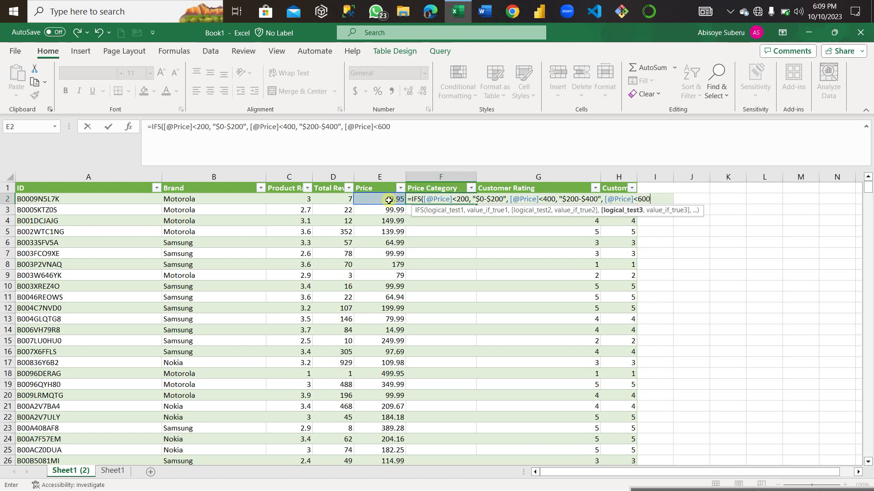
{"action": "type", "text": ", \""}
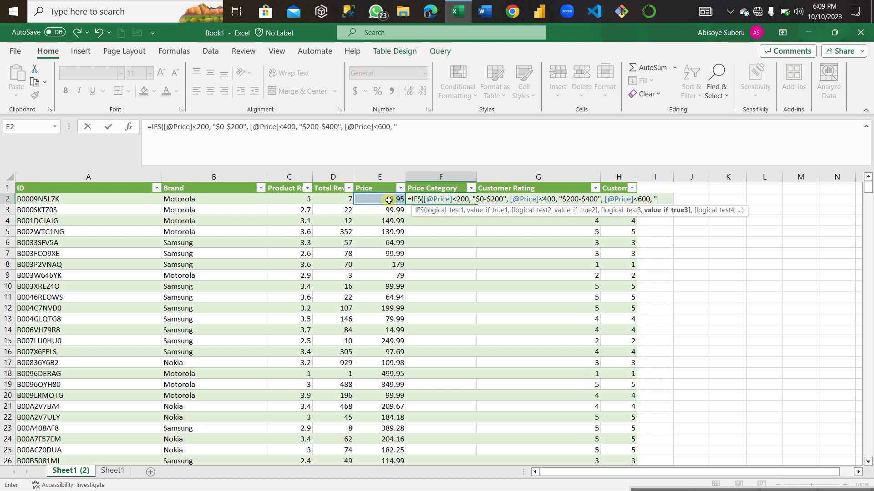
{"action": "type", "text": "$600-$800"}
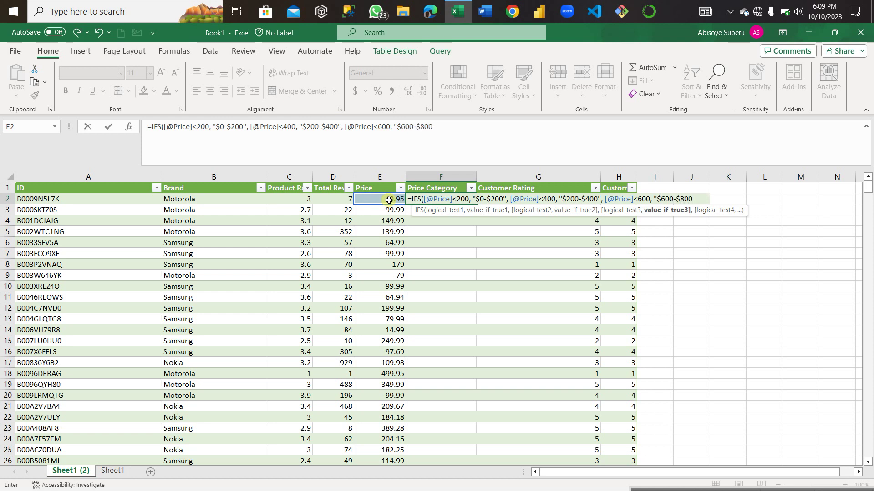
{"action": "type", "text": "\","}
Add a fourth condition returning "$800-$1000" when Price is <1000 and close the IFS formula's parenthesis
{"action": "left_click", "coordinate": [389, 200]}
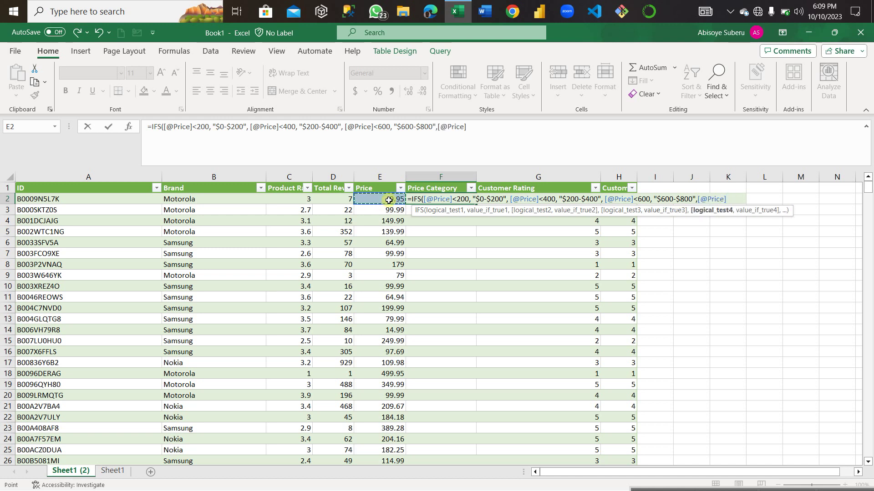
{"action": "type", "text": "<1000"}
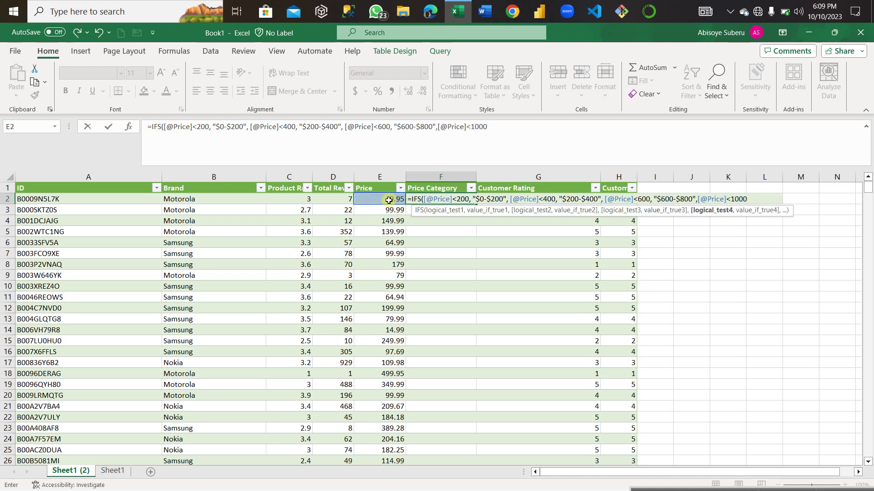
{"action": "type", "text": ", \""}
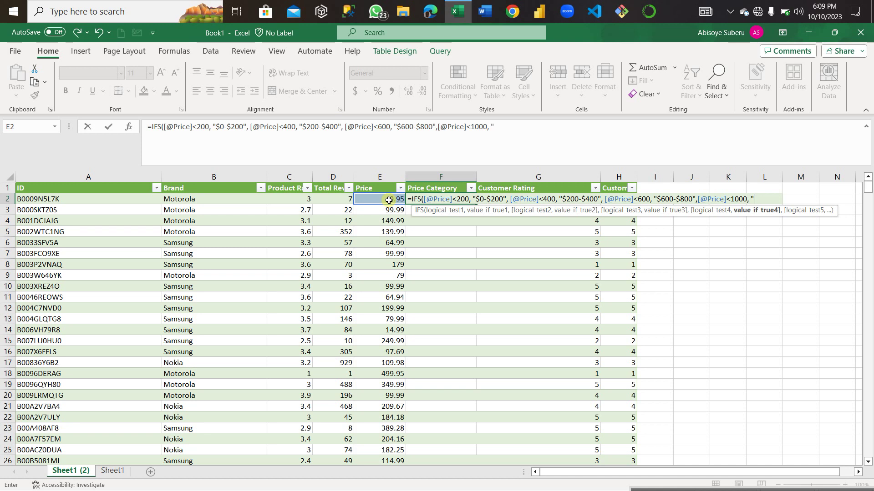
{"action": "type", "text": "$800-$100"}
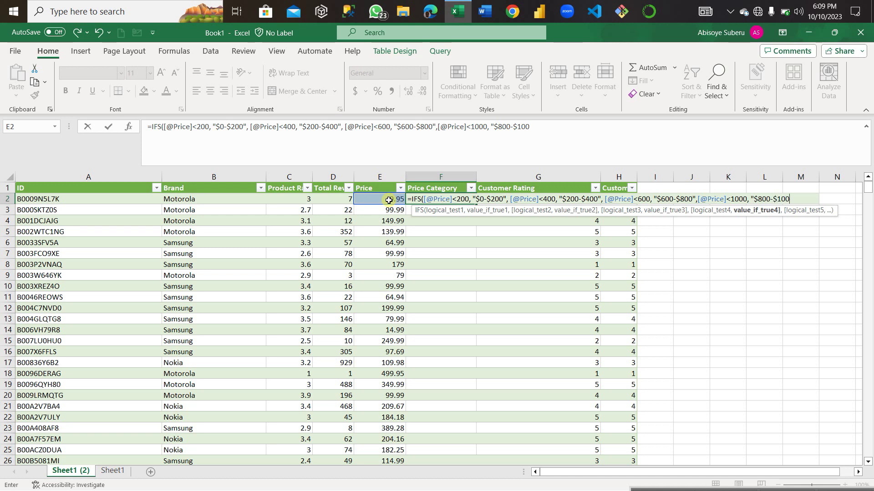
{"action": "type", "text": "0\")"}
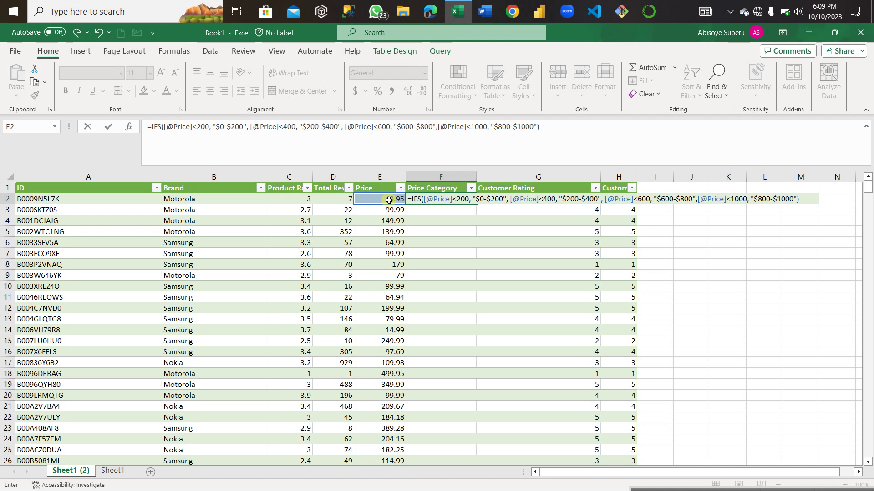
Change the label returned by the IFS formula's third condition to "$400-$600"
{"action": "left_click", "coordinate": [673, 199]}
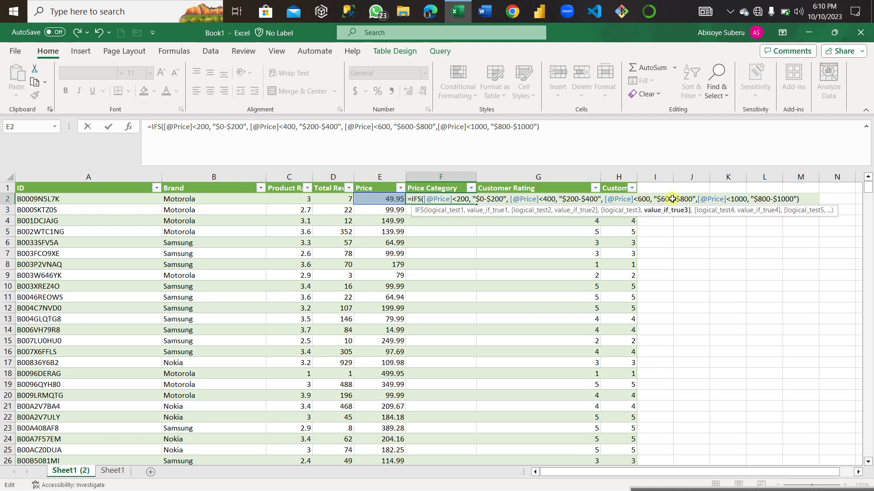
{"action": "key", "text": "BackSpace"}
{"action": "key", "text": "BackSpace"}
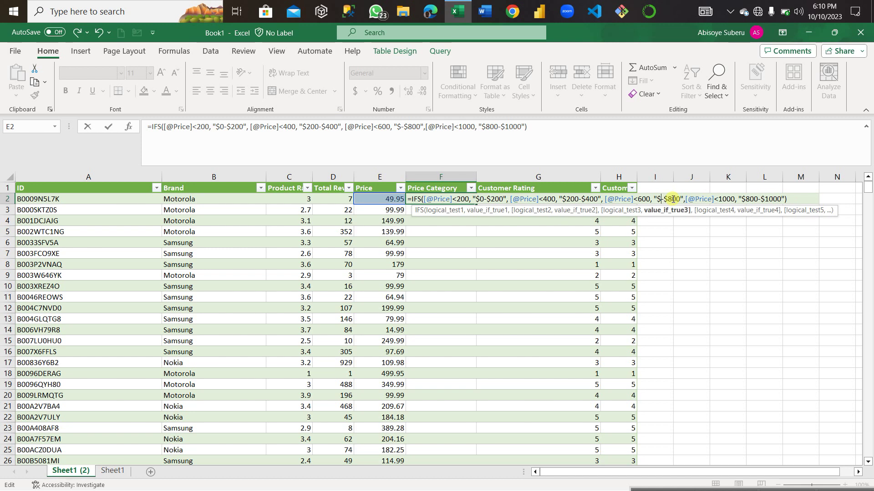
{"action": "type", "text": "400"}
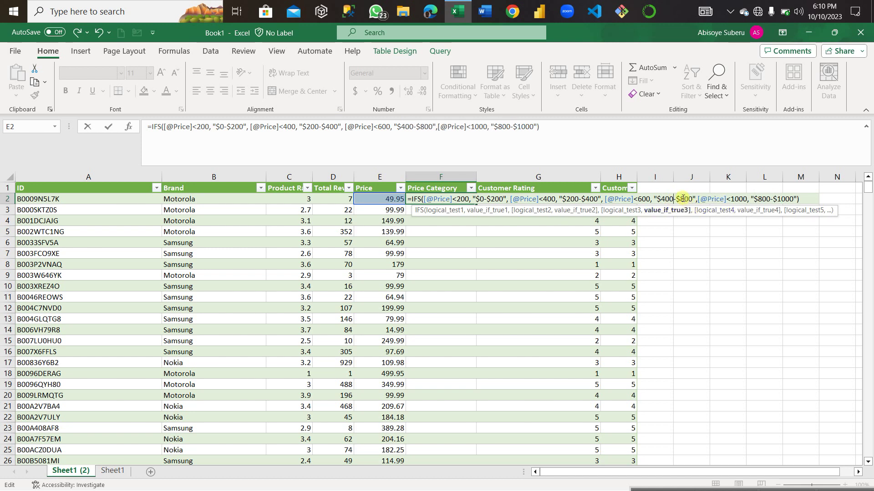
{"action": "left_click", "coordinate": [683, 198]}
{"action": "key", "text": "Delete"}
{"action": "type", "text": "6"}
Set the price limit in the IFS formula's fourth condition to <600
{"action": "left_click", "coordinate": [736, 200]}
{"action": "key", "text": "BackSpace"}
{"action": "type", "text": "6"}
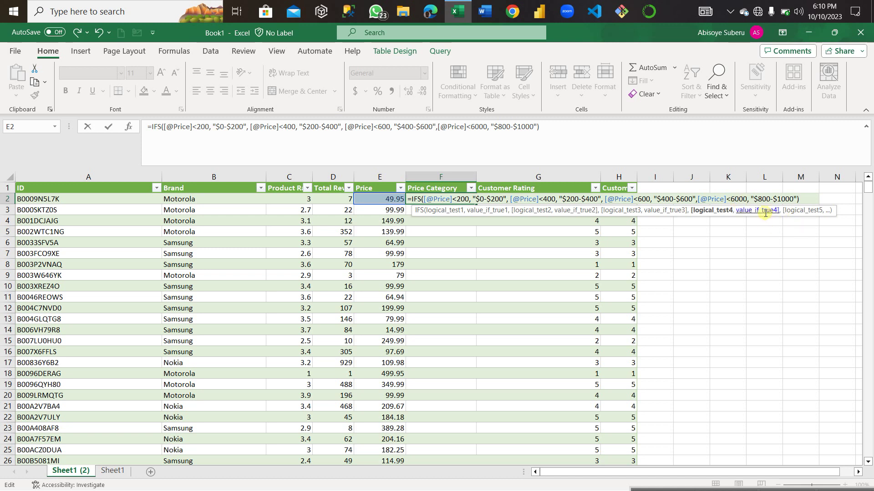
{"action": "key", "text": "Delete"}
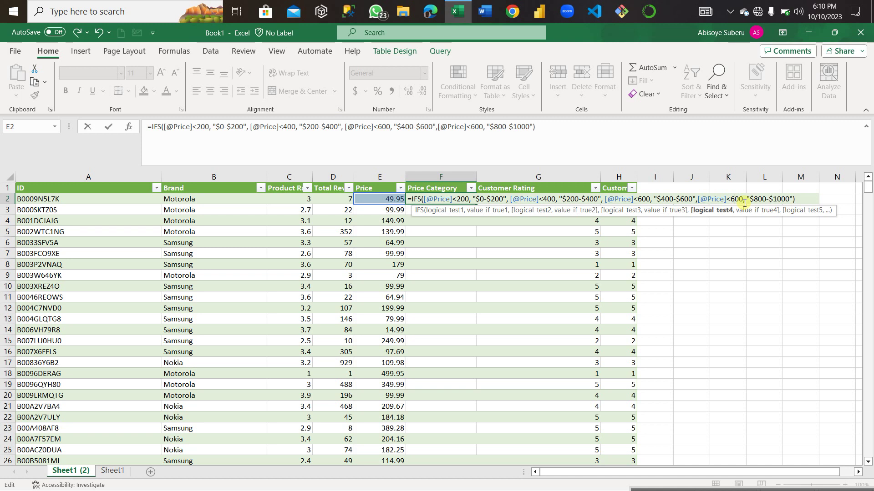
Change the label returned by the IFS formula's fourth condition to "$600-$800"
{"action": "left_click", "coordinate": [758, 199]}
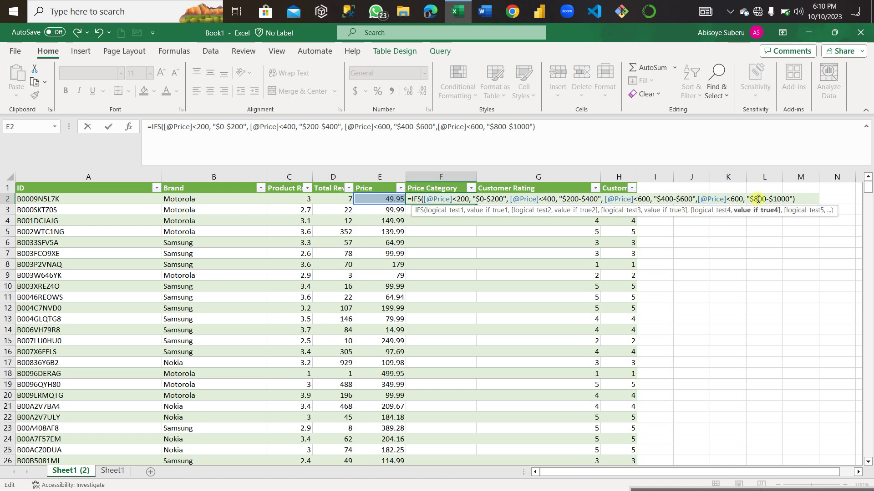
{"action": "key", "text": "BackSpace"}
{"action": "type", "text": "6"}
{"action": "left_click", "coordinate": [778, 199]}
{"action": "key", "text": "BackSpace"}
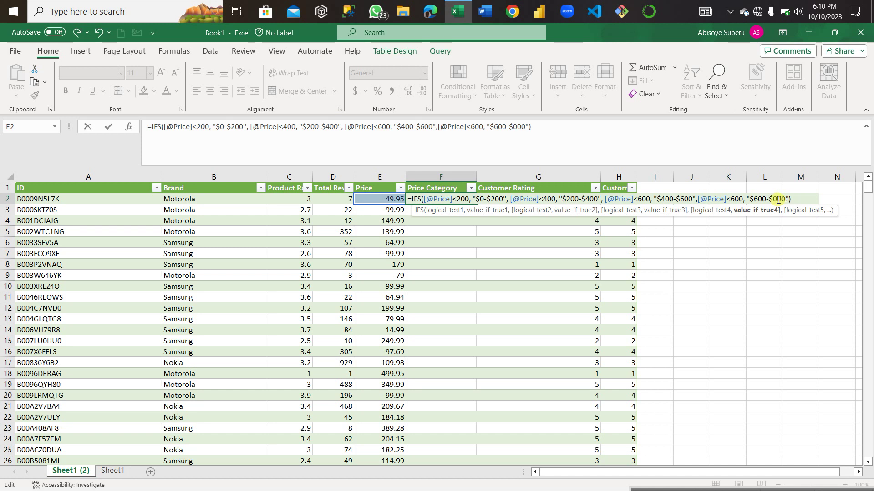
{"action": "type", "text": "8"}
{"action": "left_click", "coordinate": [781, 200]}
{"action": "key", "text": "BackSpace"}
Set the fourth condition's price limit to <800
{"action": "left_click", "coordinate": [734, 199]}
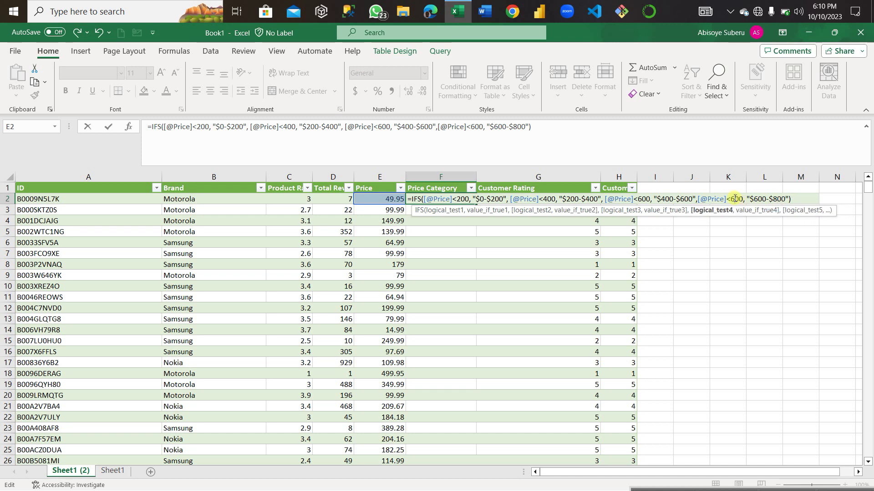
{"action": "key", "text": "BackSpace"}
{"action": "type", "text": "8"}
Add a fifth condition returning "$800-$1000" when Price is <1000 and commit the IFS formula to the Price Category column
{"action": "left_click", "coordinate": [790, 199]}
{"action": "type", "text": ","}
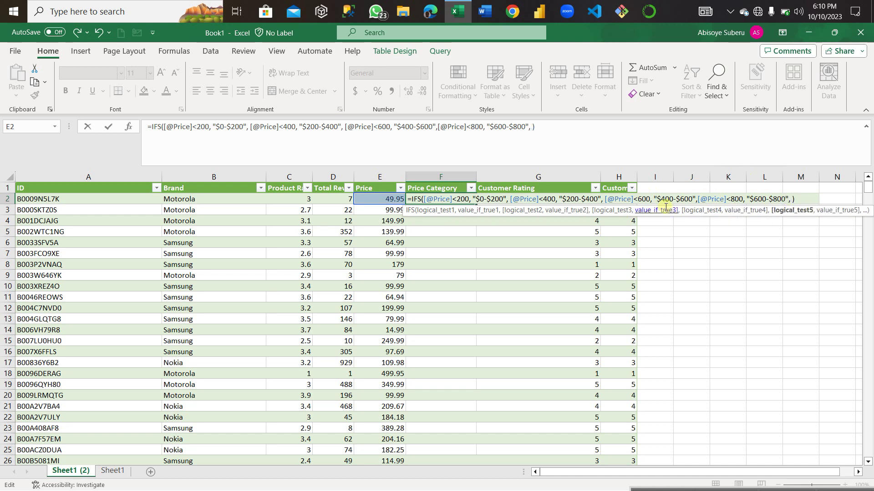
{"action": "left_click", "coordinate": [379, 198]}
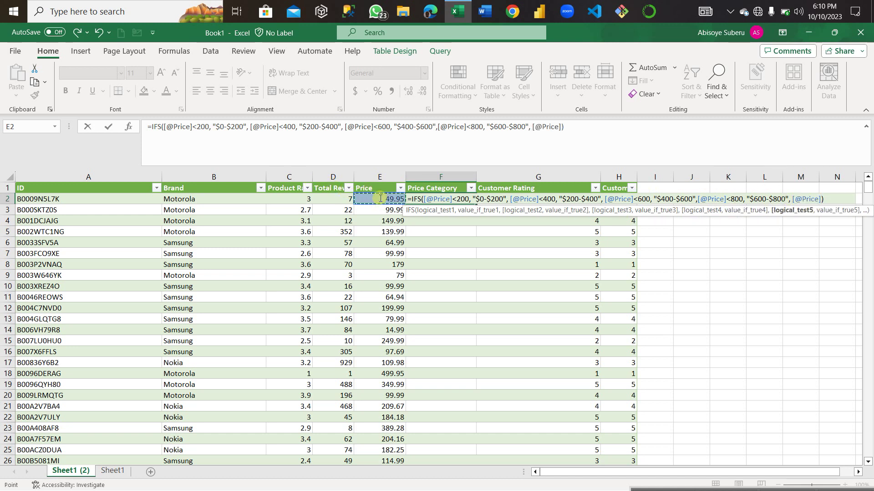
{"action": "type", "text": "<"}
{"action": "type", "text": "1000"}
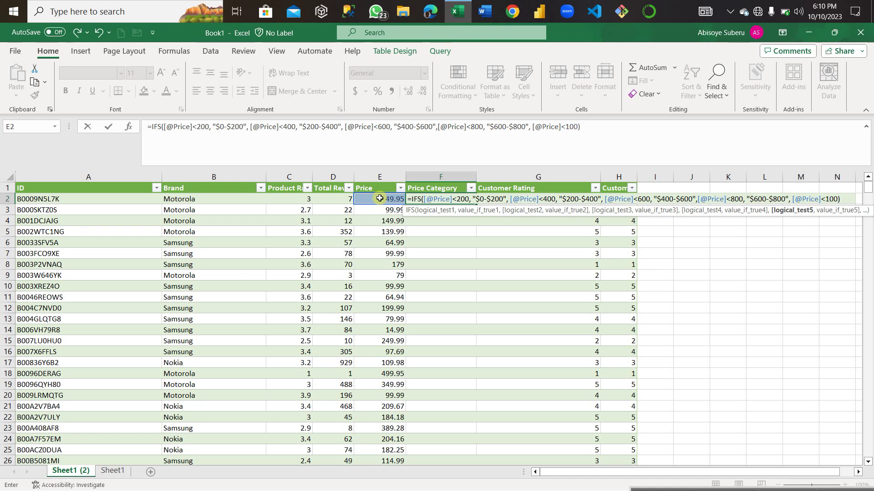
{"action": "type", "text": ","}
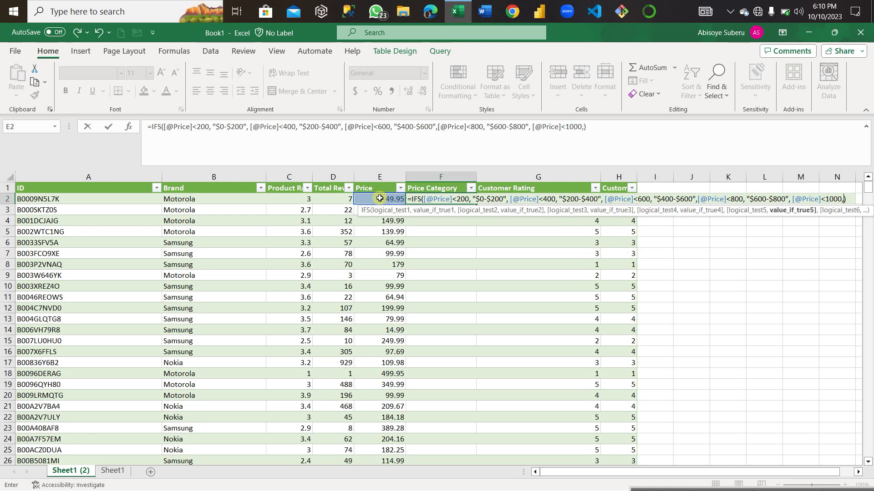
{"action": "type", "text": "\"$800-"}
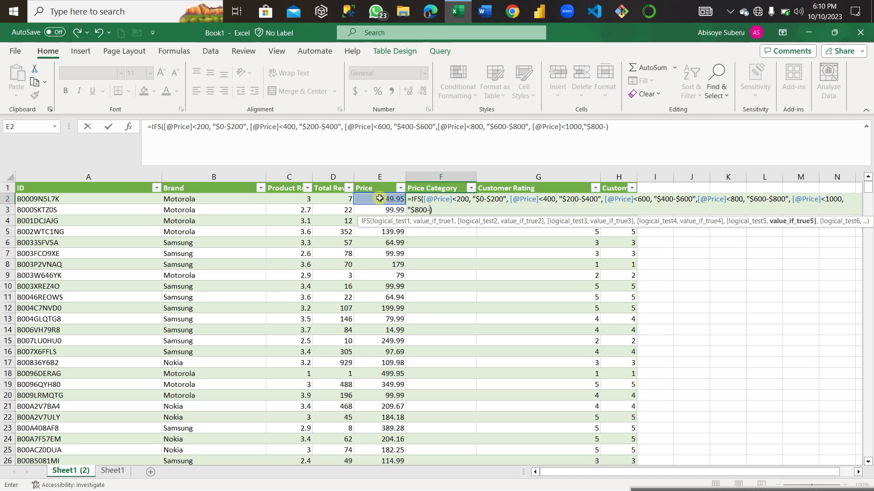
{"action": "type", "text": "$1000\""}
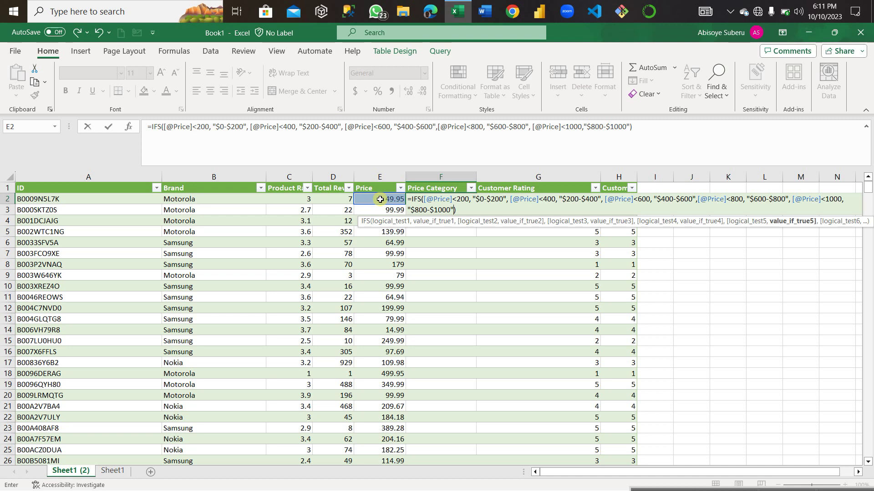
{"action": "key", "text": "Return"}
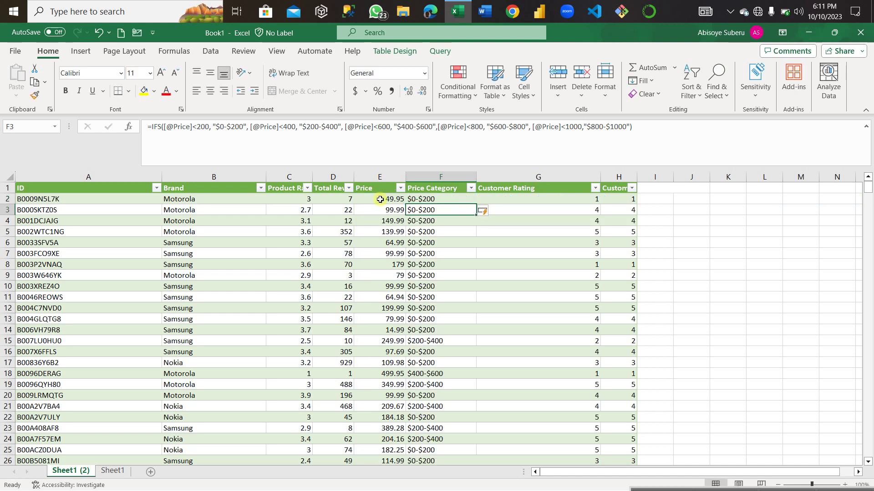
Check the distinct categories in the Price Category column's filter list without applying a filter
{"action": "left_click", "coordinate": [454, 255]}
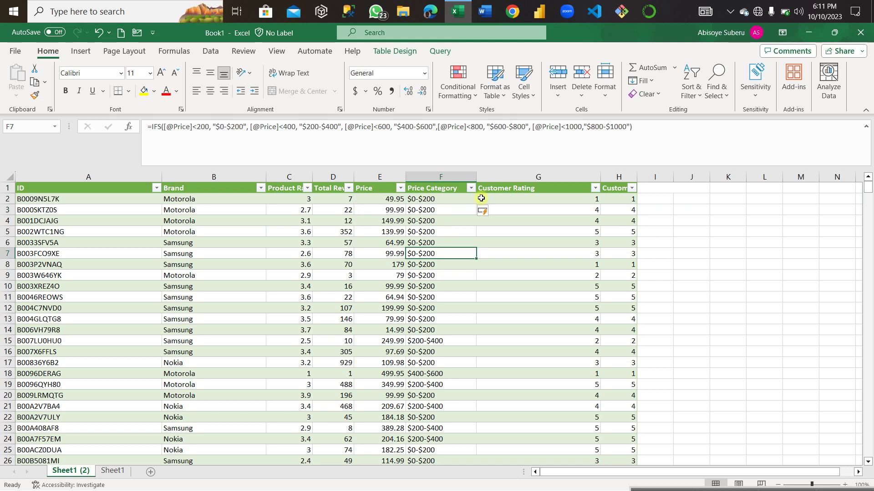
{"action": "left_click", "coordinate": [471, 188]}
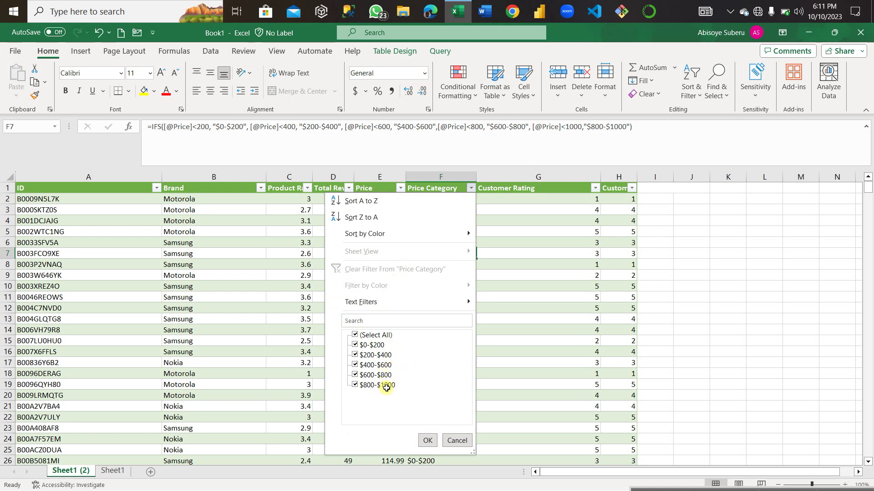
{"action": "left_click", "coordinate": [450, 439]}
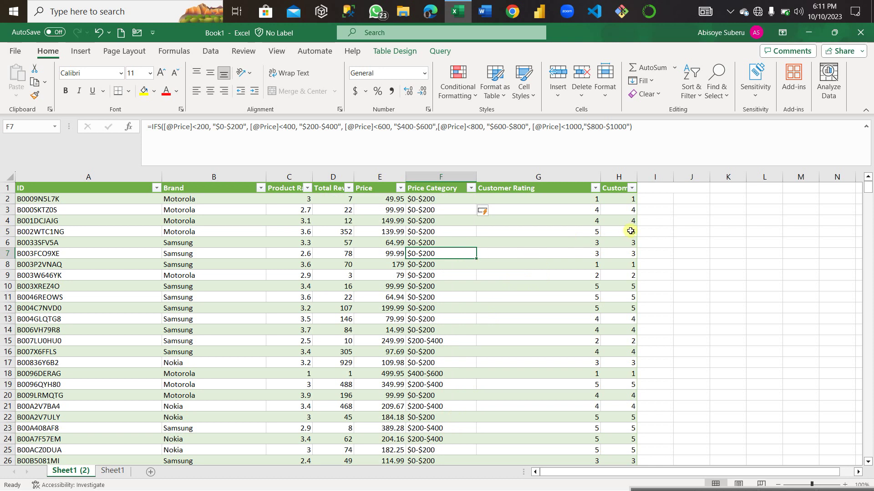
Rename the Sheet1 (2) worksheet as Data
{"action": "left_click", "coordinate": [666, 216]}
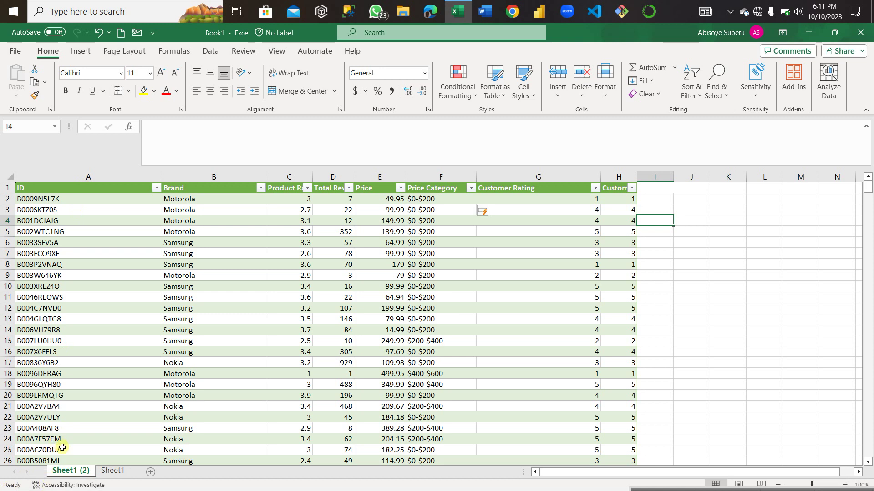
{"action": "double_click", "coordinate": [70, 470]}
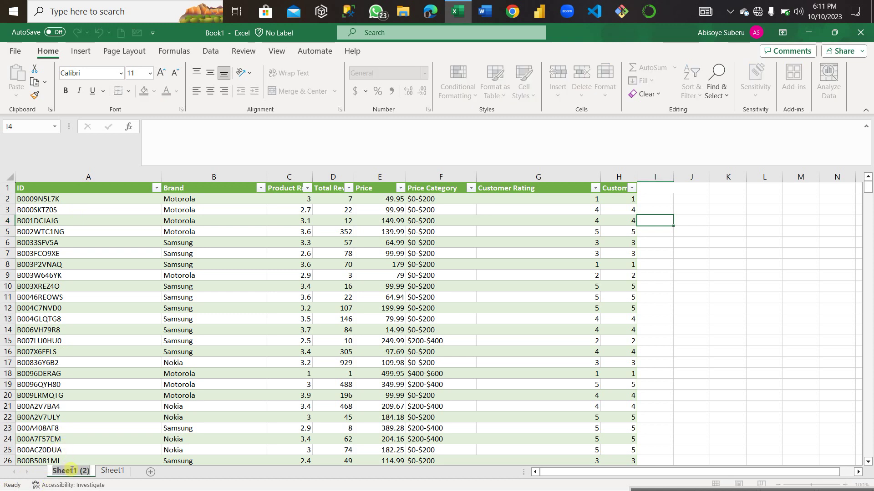
{"action": "type", "text": "Data"}
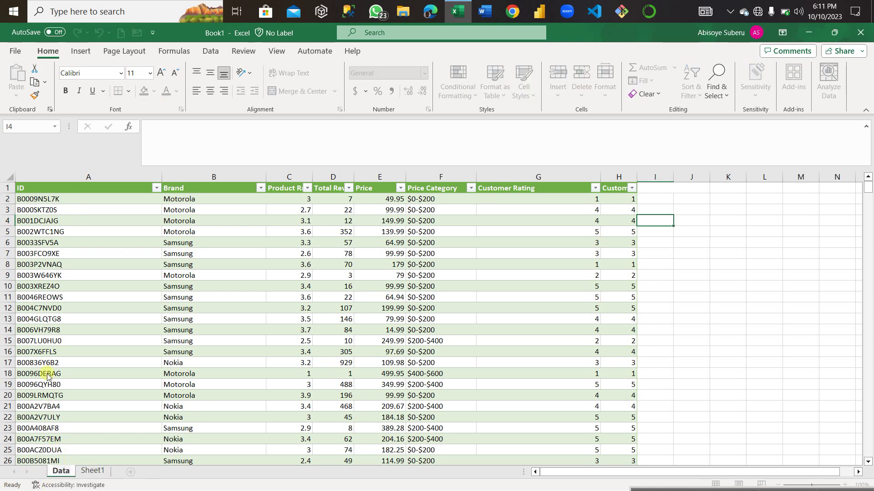
Rename the blank Sheet1 worksheet as Dashboard and return to the Data sheet
{"action": "left_click", "coordinate": [92, 470]}
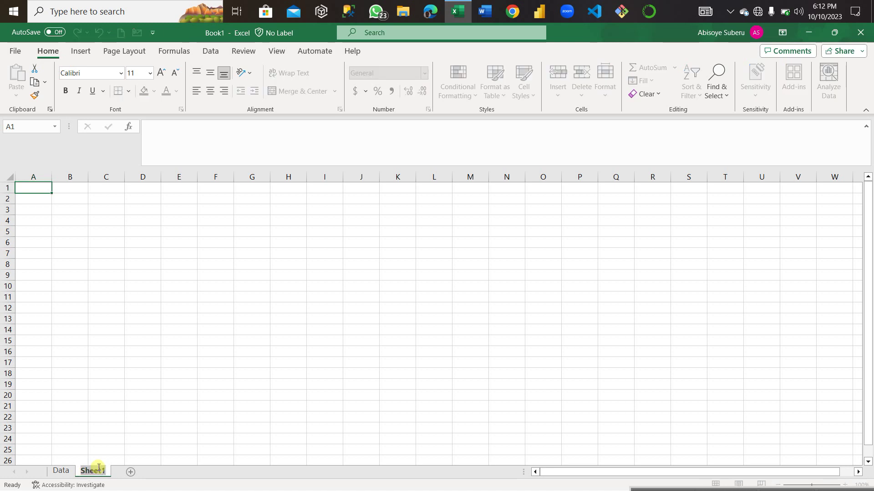
{"action": "double_click", "coordinate": [99, 470]}
{"action": "type", "text": "Dasboard"}
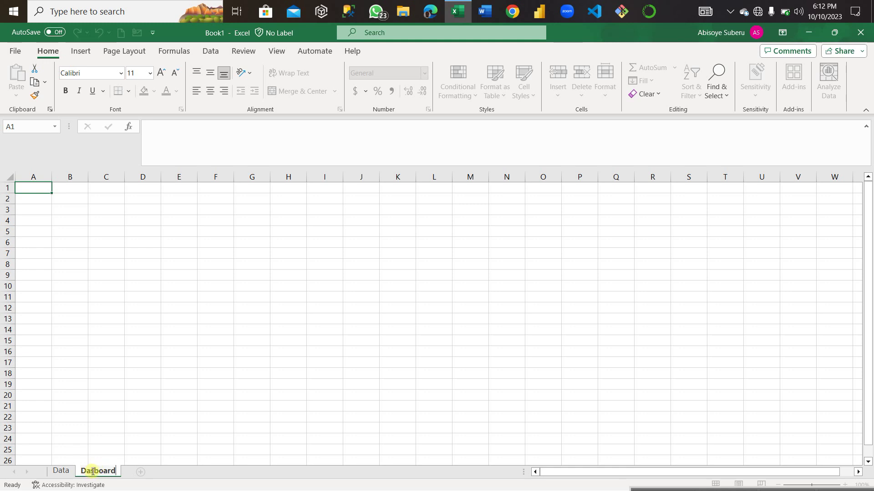
{"action": "left_click", "coordinate": [93, 471]}
{"action": "type", "text": "h"}
{"action": "key", "text": "Return"}
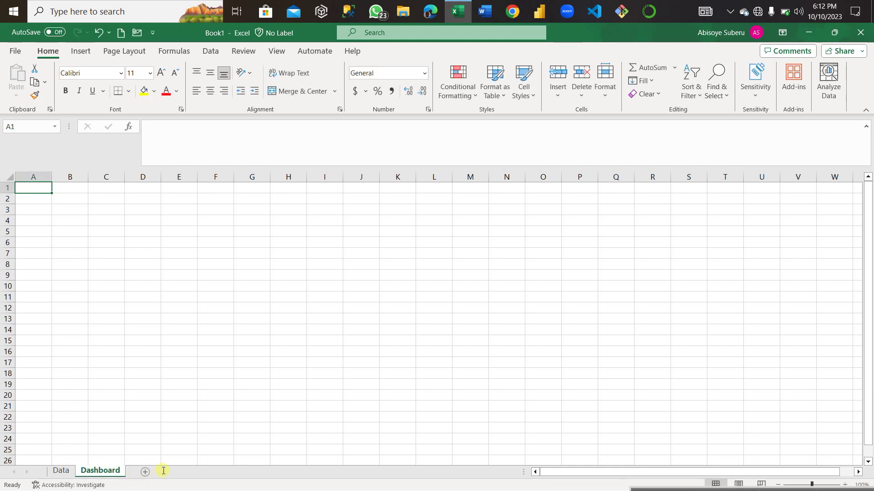
{"action": "left_click", "coordinate": [55, 471]}
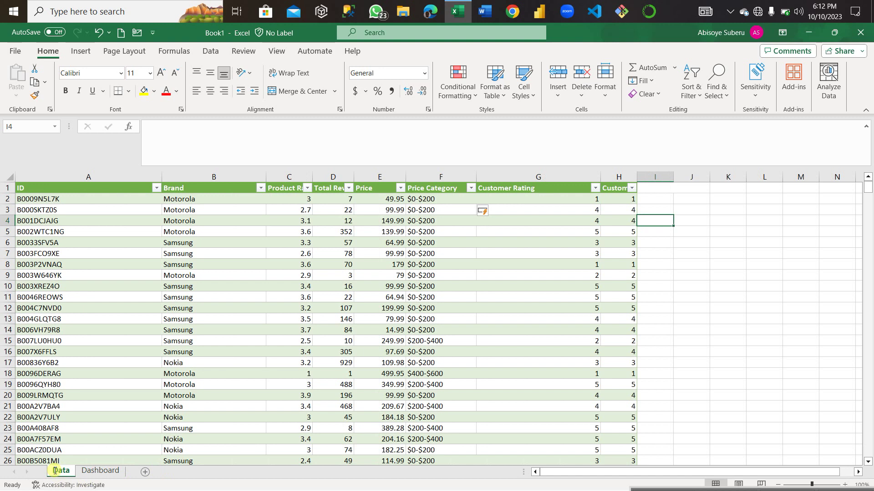
{"action": "left_click", "coordinate": [70, 56]}
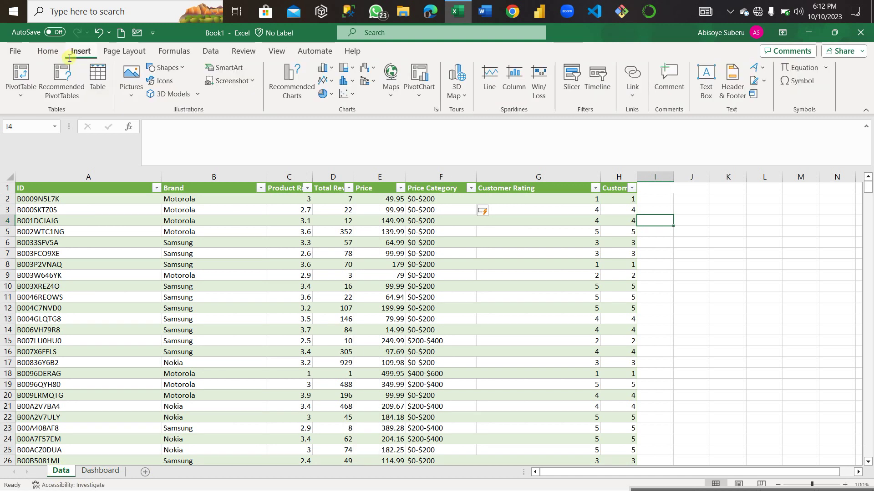
{"action": "left_click", "coordinate": [20, 86]}
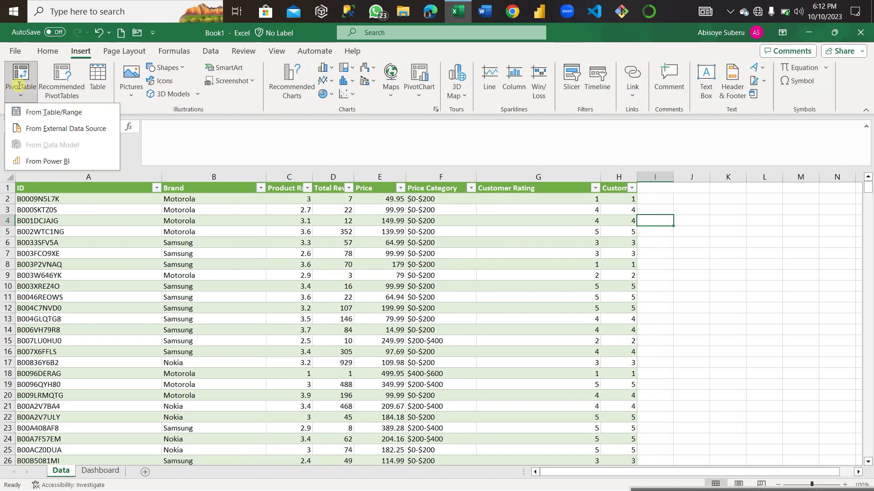
{"action": "left_click", "coordinate": [62, 112]}
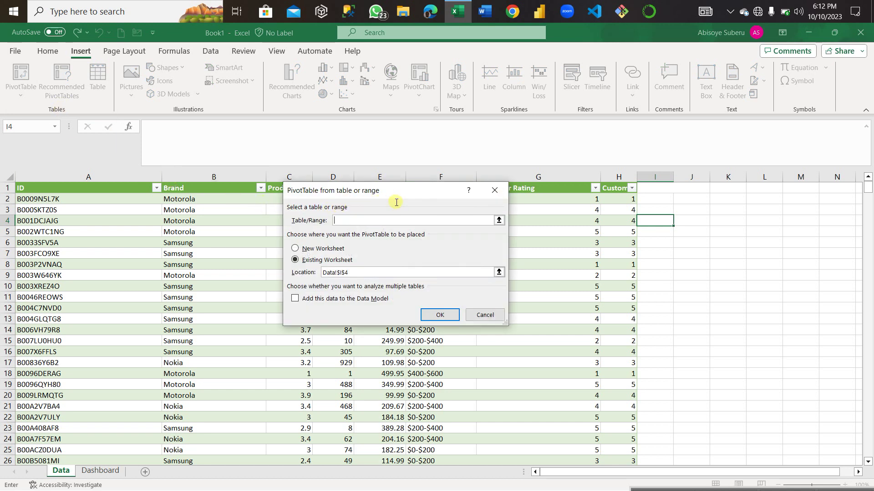
{"action": "left_click", "coordinate": [495, 191]}
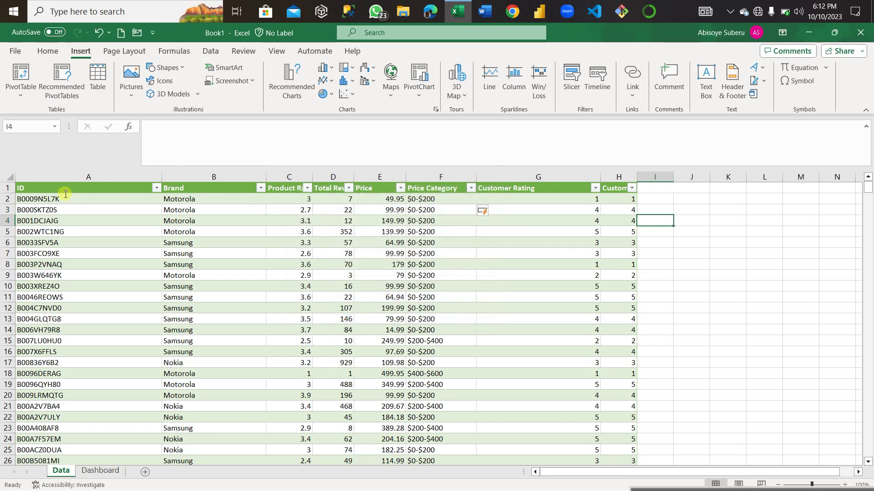
Select the whole Data sheet and create a PivotTable from the range Data!$A:$H on a new worksheet
{"action": "left_click", "coordinate": [14, 175]}
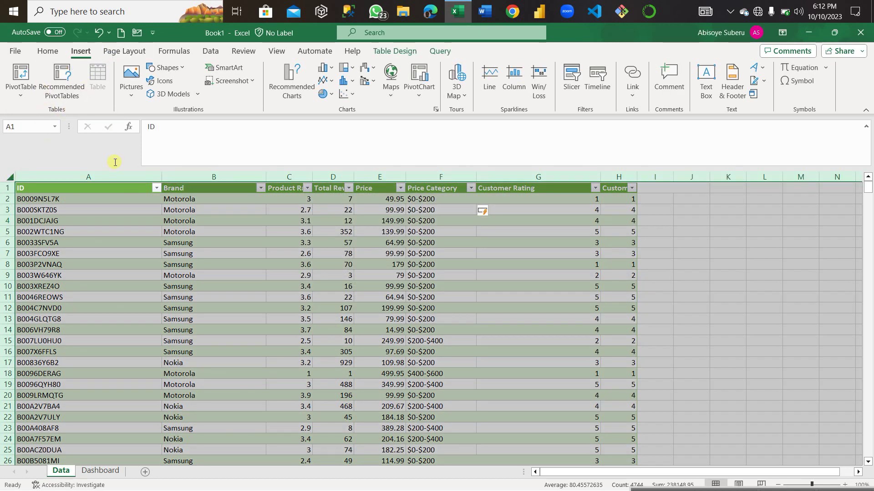
{"action": "left_click", "coordinate": [108, 230]}
{"action": "key", "text": "ctrl+a"}
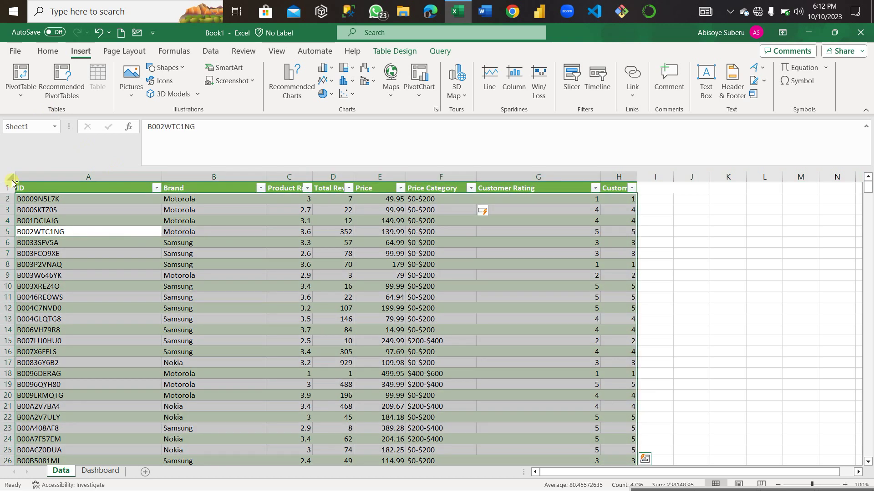
{"action": "left_click", "coordinate": [11, 176]}
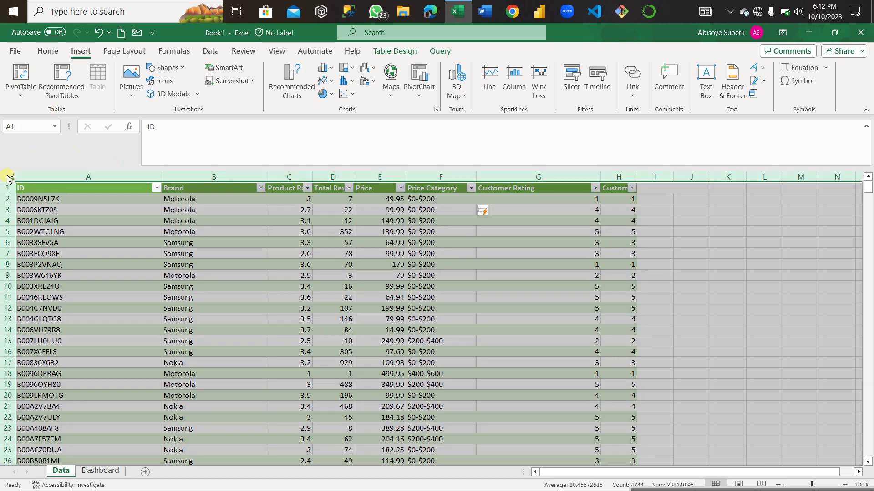
{"action": "left_click", "coordinate": [21, 88]}
{"action": "left_click", "coordinate": [49, 113]}
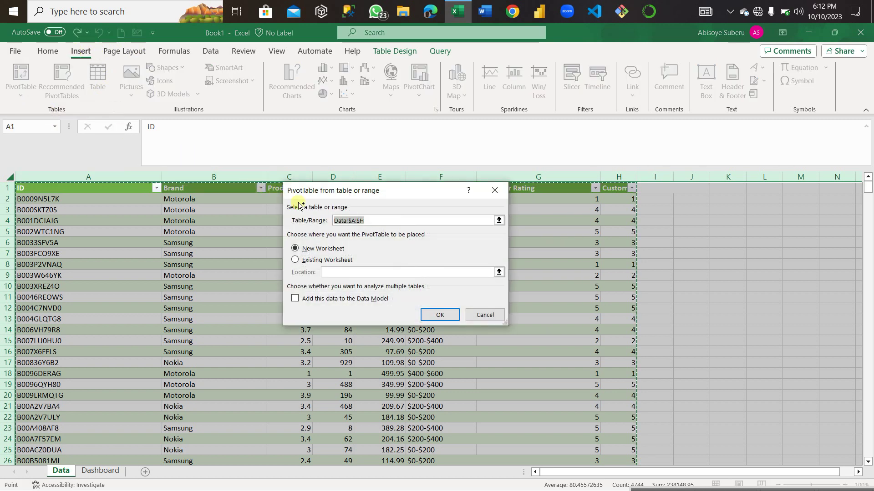
{"action": "right_click", "coordinate": [344, 222]}
{"action": "left_click", "coordinate": [376, 242]}
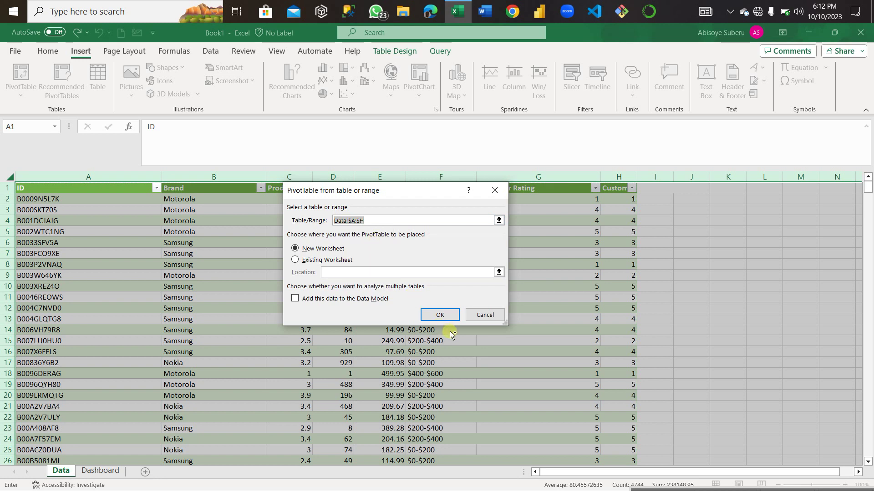
{"action": "left_click", "coordinate": [442, 316]}
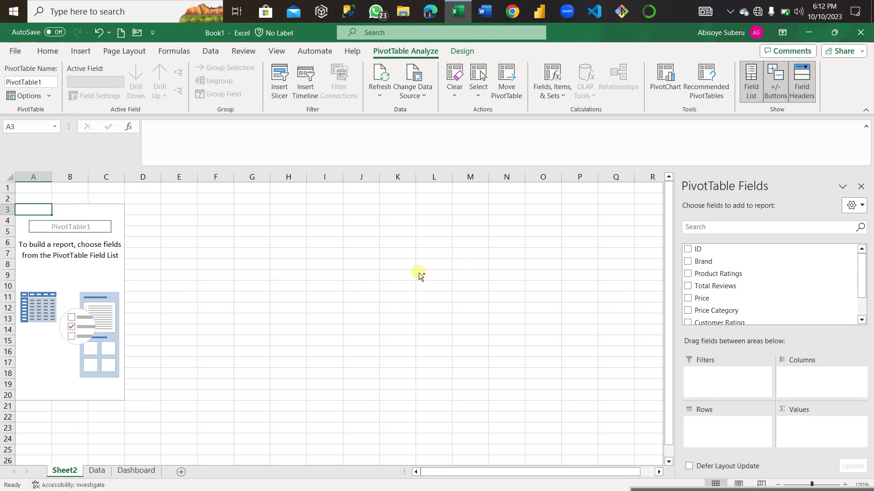
Add the ID field to the first PivotTable's values as a count
{"action": "left_click", "coordinate": [687, 249]}
{"action": "left_click_drag", "start_coordinate": [781, 324], "coordinate": [805, 423]}
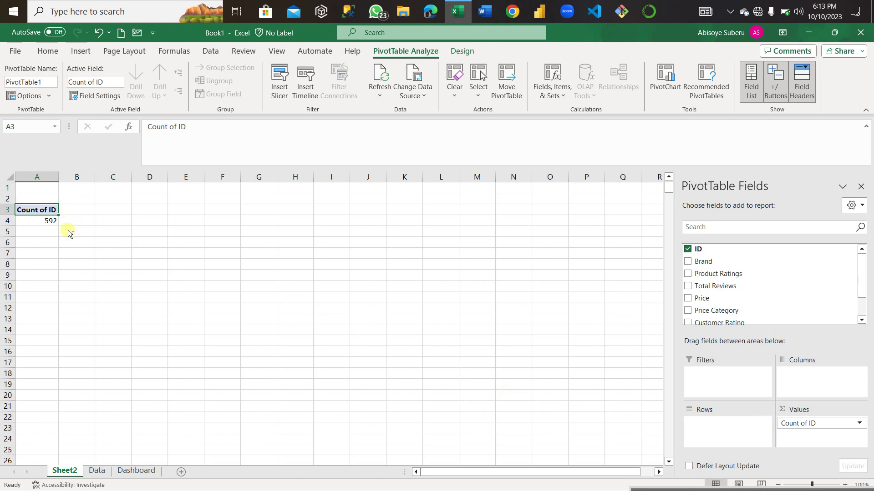
{"action": "left_click", "coordinate": [42, 241]}
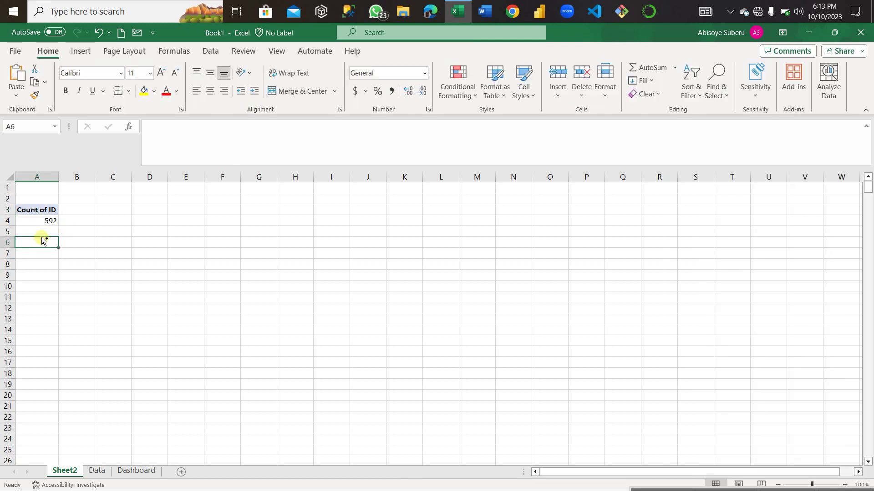
{"action": "left_click", "coordinate": [42, 232]}
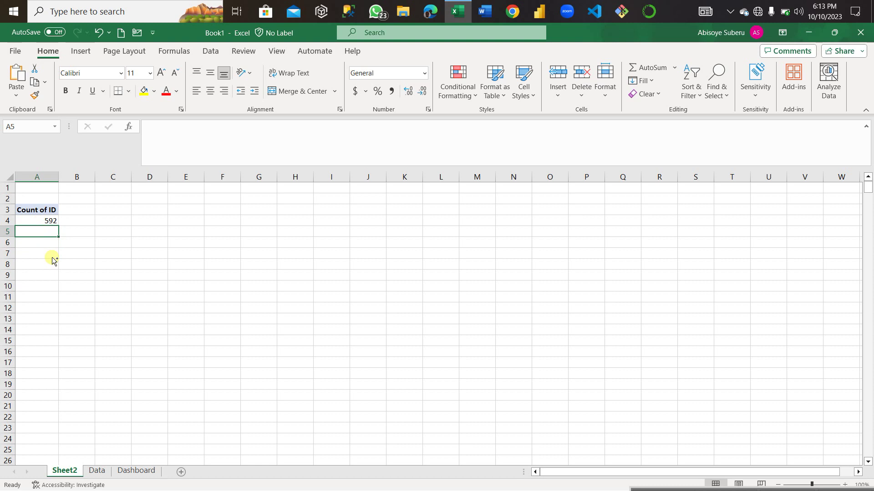
{"action": "left_click", "coordinate": [31, 212]}
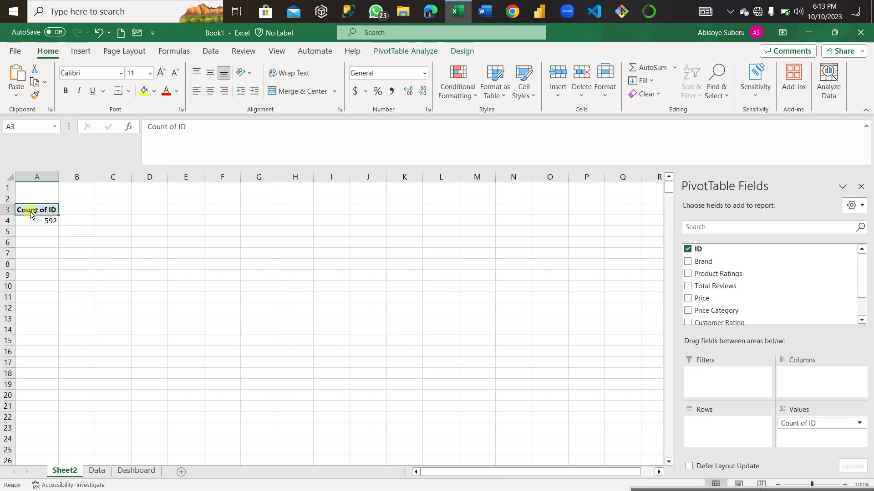
Create a PivotTable from Data!$A:$H at cell A6 of Sheet2 that sums Total Reviews
{"action": "left_click", "coordinate": [34, 242]}
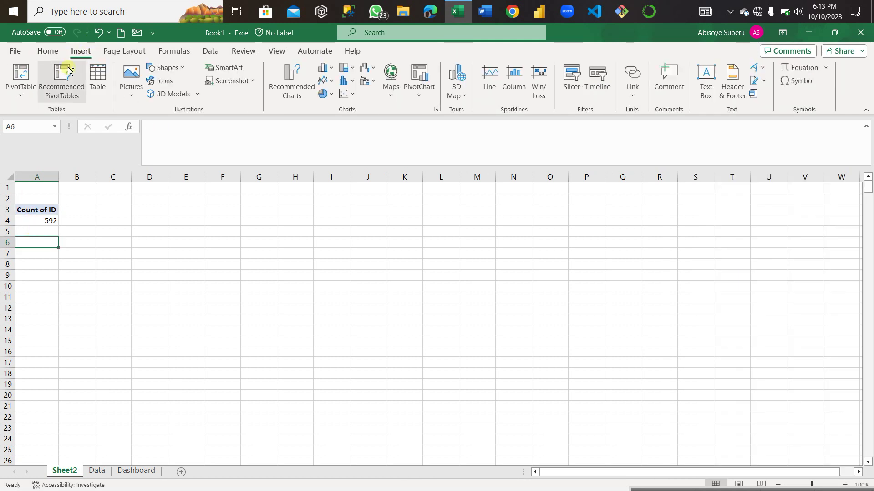
{"action": "left_click", "coordinate": [19, 81]}
{"action": "left_click", "coordinate": [71, 116]}
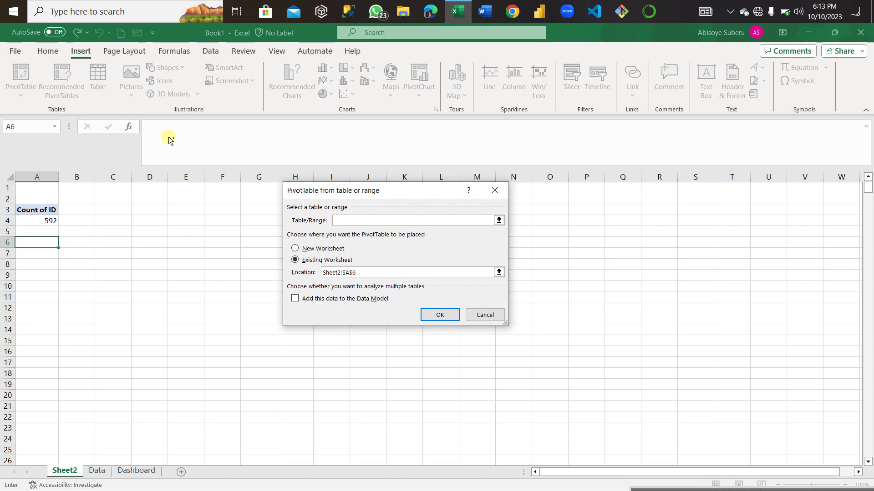
{"action": "key", "text": "ctrl+v"}
{"action": "left_click", "coordinate": [434, 315]}
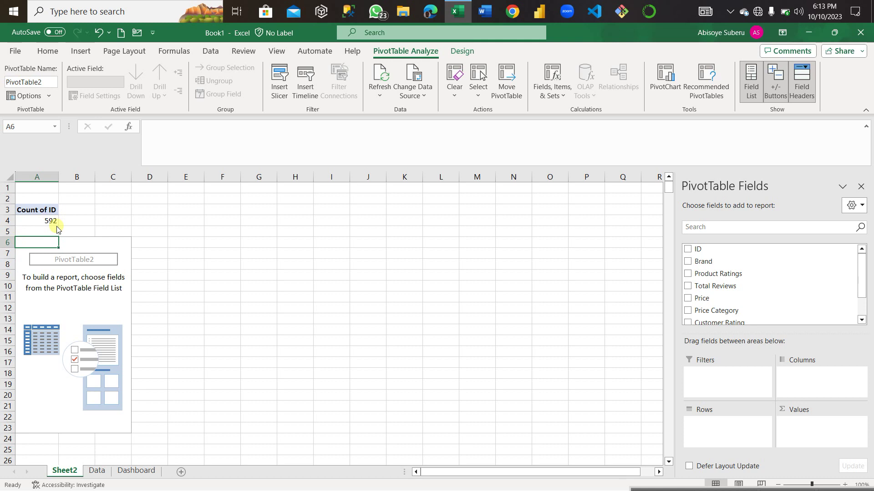
{"action": "left_click", "coordinate": [688, 286]}
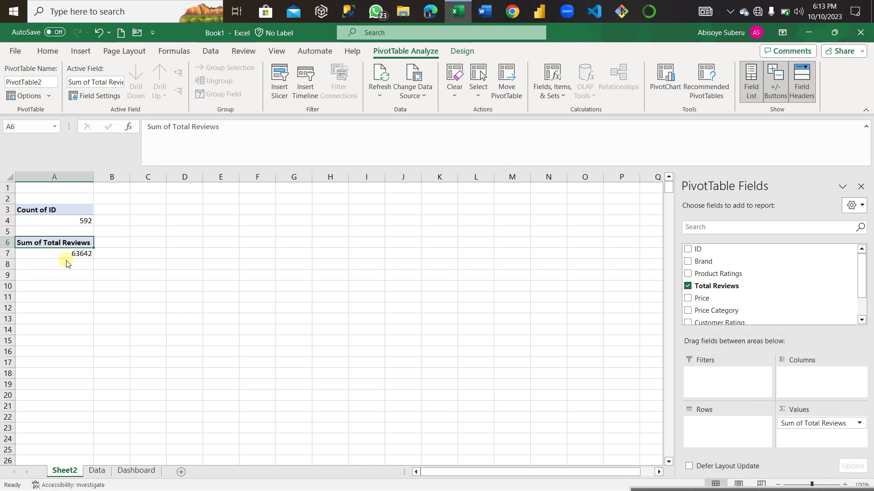
Create a PivotTable from Data!$A:$H at cell A9 of Sheet2 that sums Price
{"action": "left_click", "coordinate": [53, 275]}
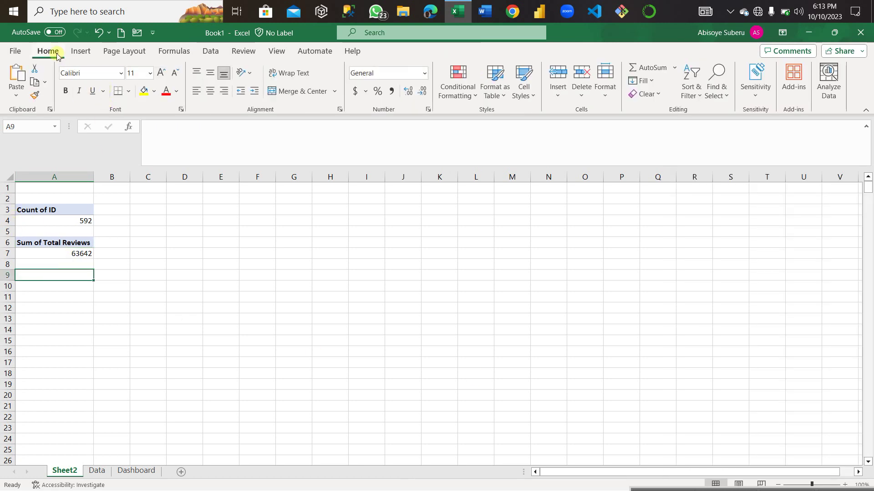
{"action": "left_click", "coordinate": [81, 51]}
{"action": "left_click", "coordinate": [20, 91]}
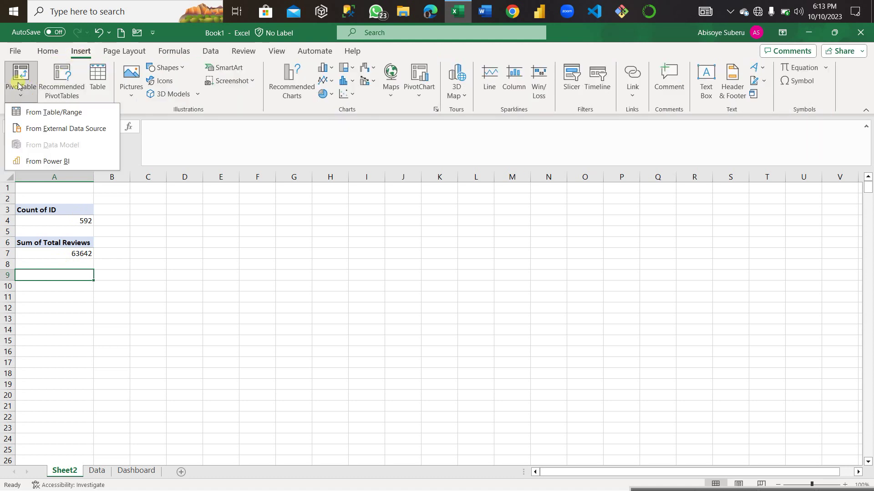
{"action": "left_click", "coordinate": [50, 120]}
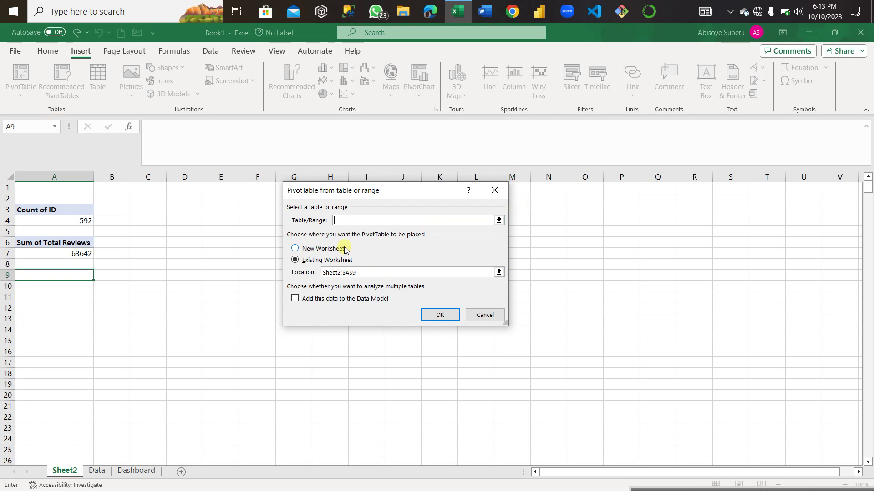
{"action": "key", "text": "ctrl+v"}
{"action": "left_click", "coordinate": [439, 315]}
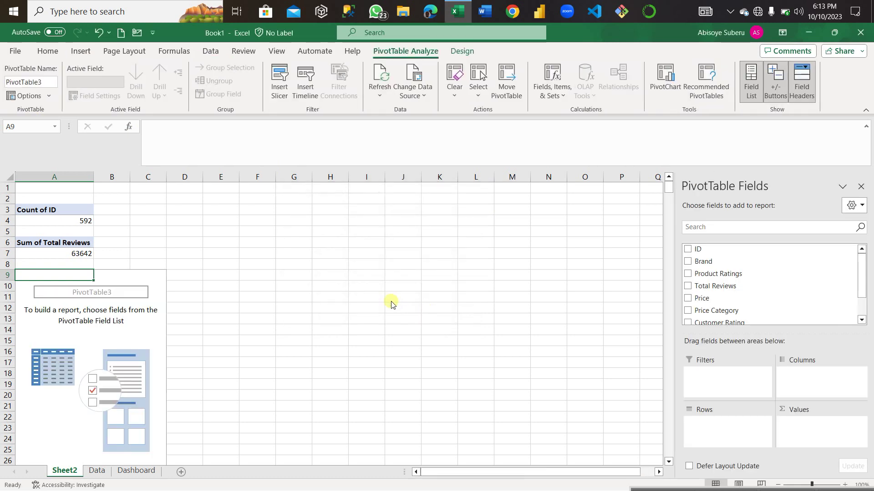
{"action": "left_click", "coordinate": [687, 298]}
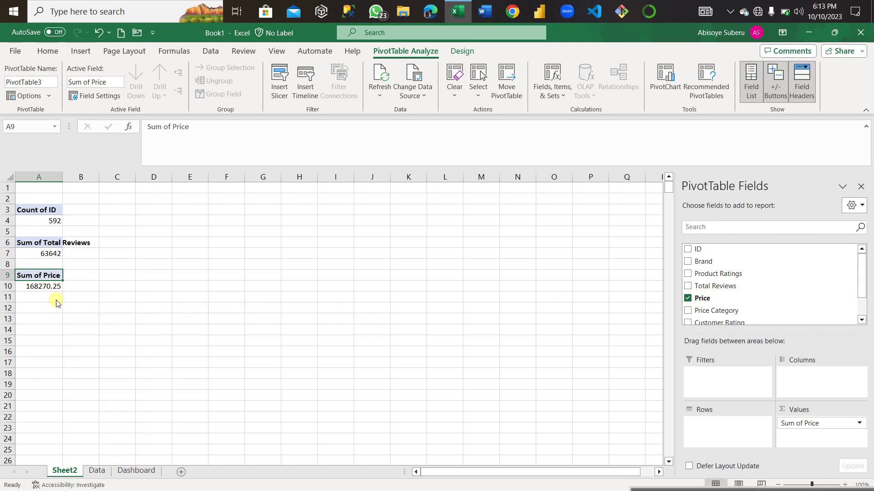
Format the Sum of Price cells A9:A10 as Currency with the $ symbol and two decimal places
{"action": "left_click", "coordinate": [41, 290]}
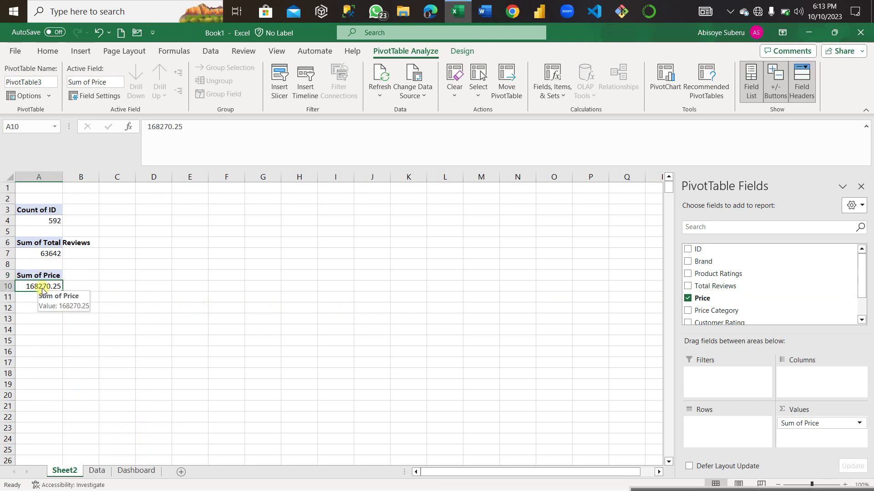
{"action": "left_click_drag", "start_coordinate": [43, 276], "coordinate": [48, 288]}
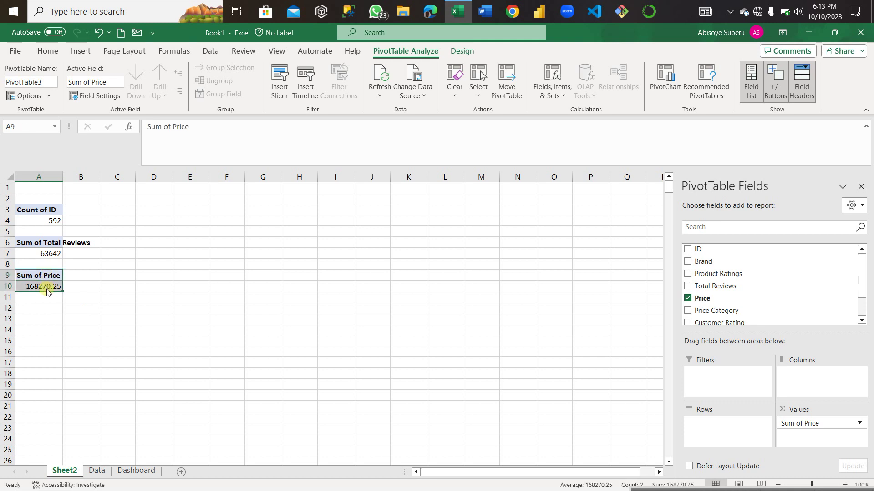
{"action": "key", "text": "ctrl+1"}
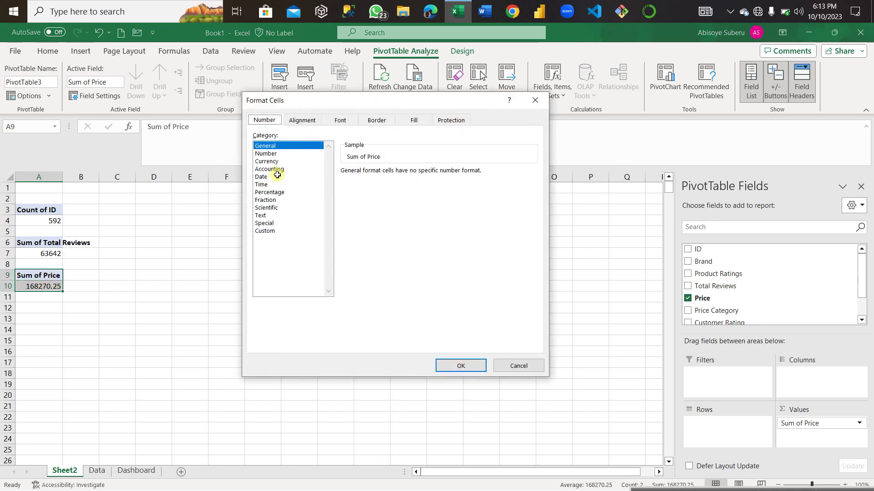
{"action": "left_click", "coordinate": [266, 154]}
{"action": "left_click", "coordinate": [269, 162]}
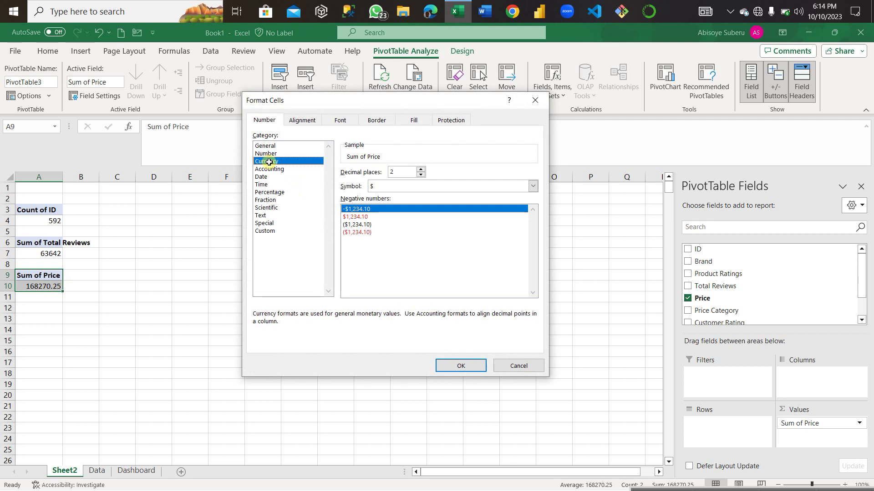
{"action": "left_click", "coordinate": [455, 364]}
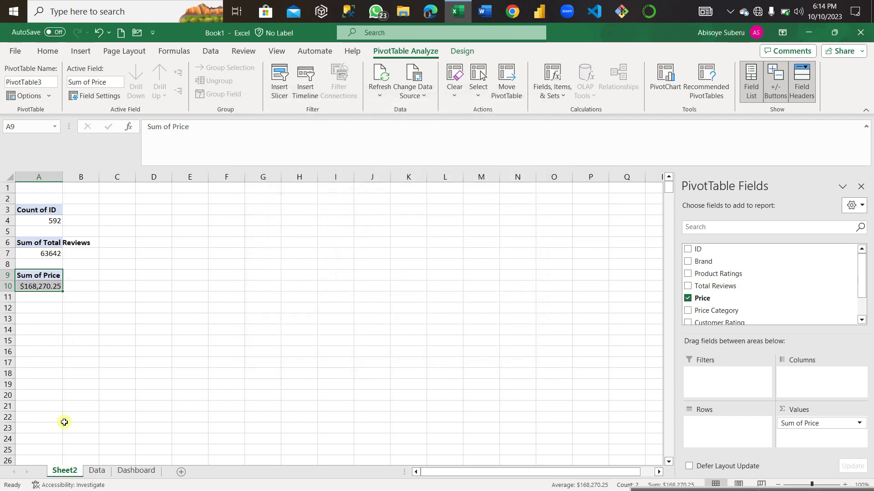
Format the whole Price column on the Data sheet as Currency with the $ symbol and two decimal places
{"action": "left_click", "coordinate": [96, 471]}
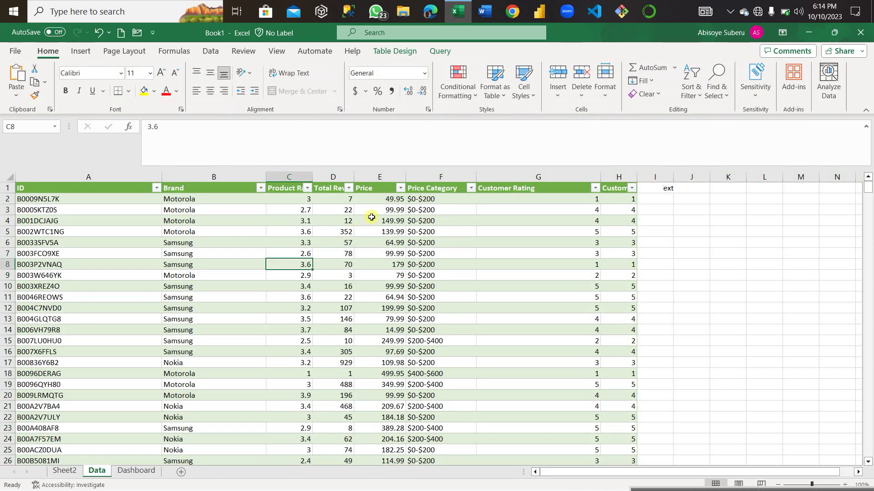
{"action": "left_click", "coordinate": [375, 178]}
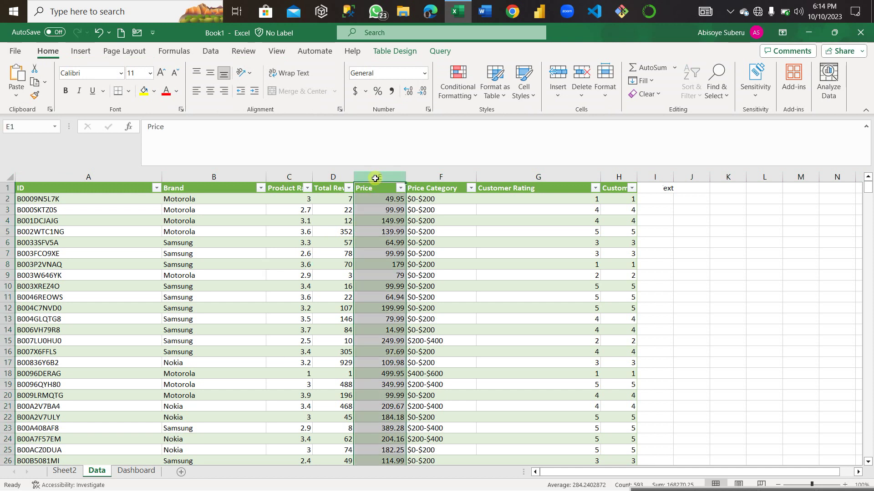
{"action": "key", "text": "ctrl+1"}
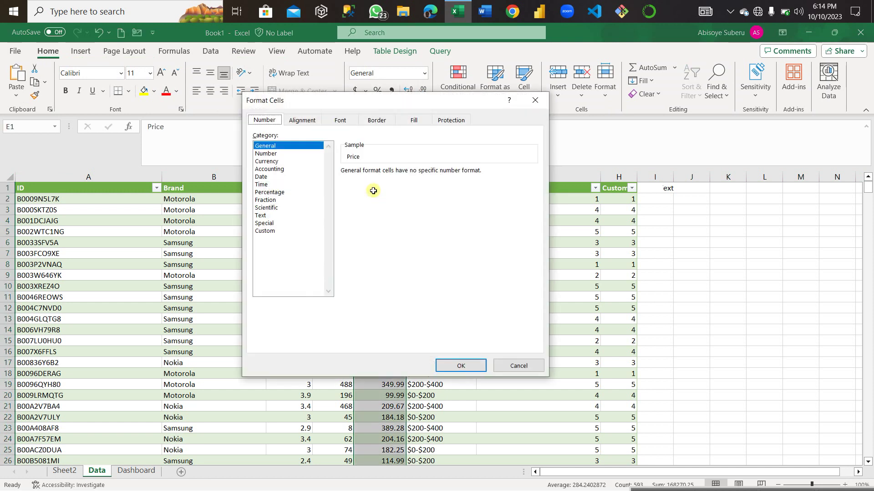
{"action": "left_click", "coordinate": [270, 161]}
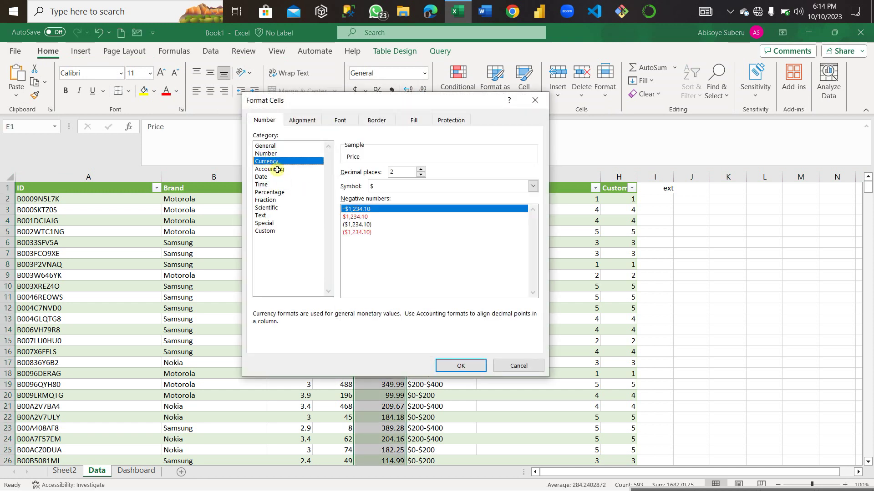
{"action": "left_click", "coordinate": [455, 366]}
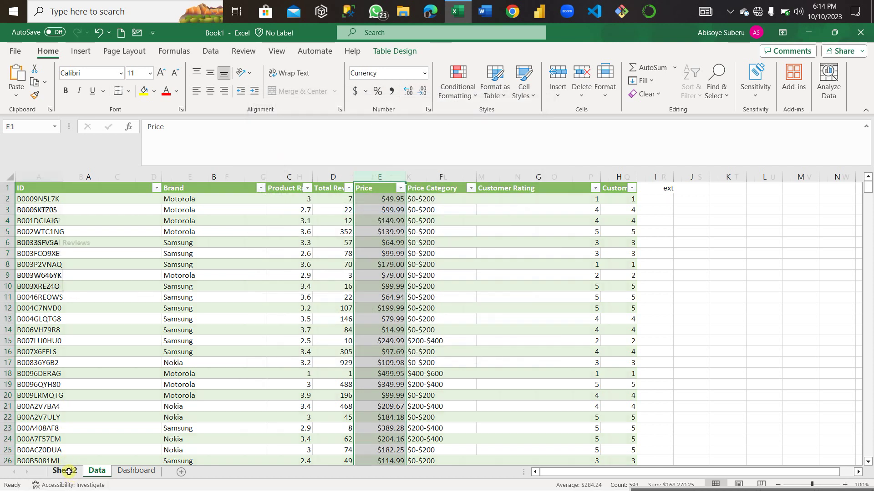
Return to Sheet2 and create an empty PivotTable from Data!$A:$H at cell A12
{"action": "left_click", "coordinate": [63, 471]}
{"action": "left_click", "coordinate": [41, 308]}
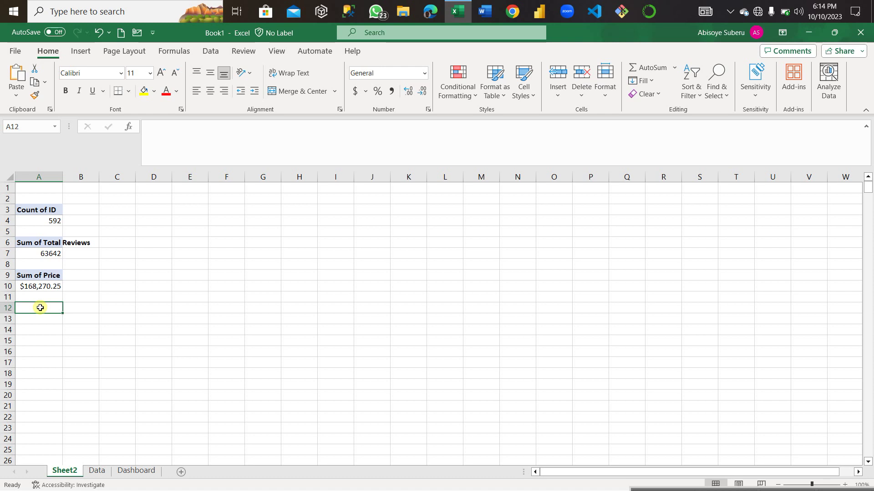
{"action": "left_click", "coordinate": [81, 50]}
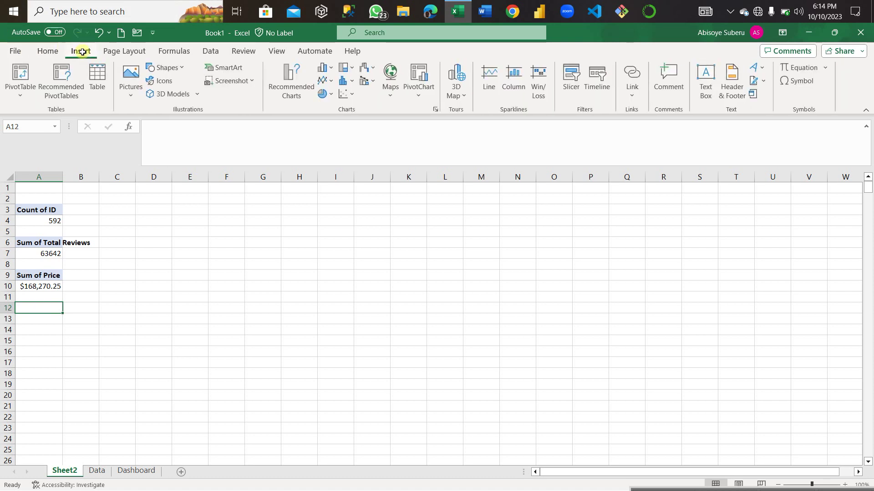
{"action": "left_click", "coordinate": [17, 90]}
{"action": "left_click", "coordinate": [35, 111]}
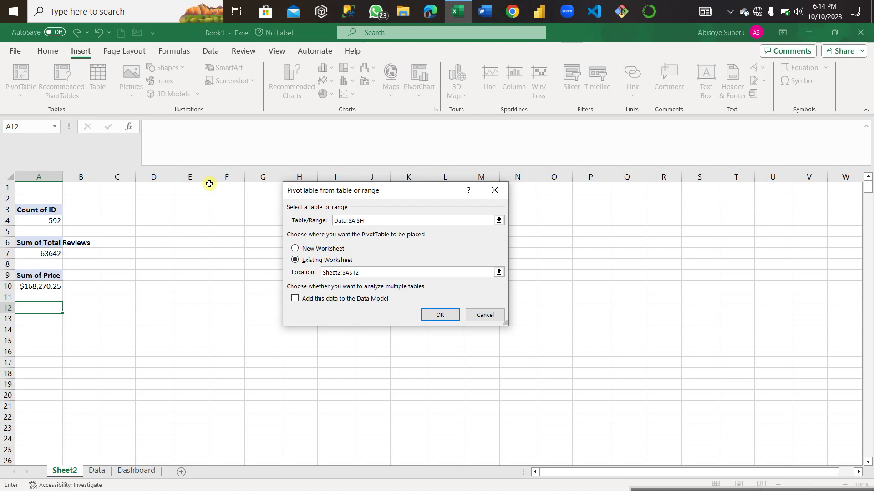
{"action": "left_click", "coordinate": [442, 315]}
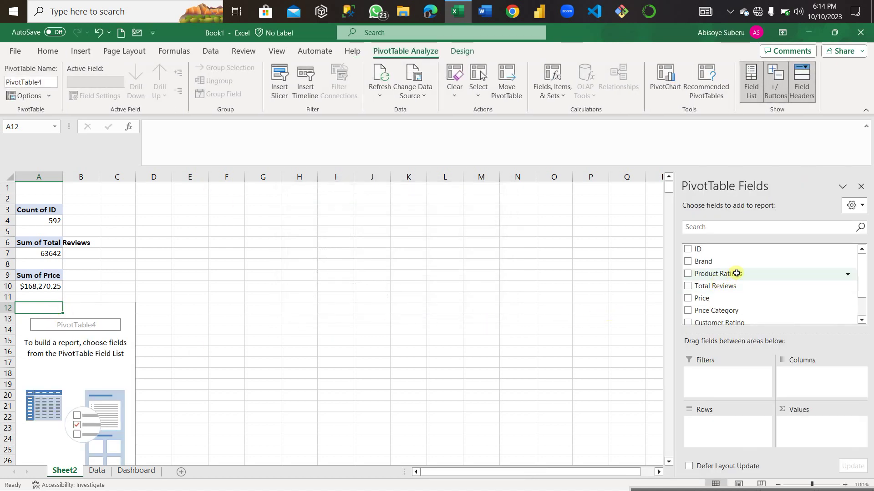
Add Product Ratings to the values of the PivotTable at A12 and summarize it by Average
{"action": "scroll", "coordinate": [741, 273], "scroll_direction": "down", "scroll_amount": 2}
{"action": "scroll", "coordinate": [741, 289], "scroll_direction": "up", "scroll_amount": 2}
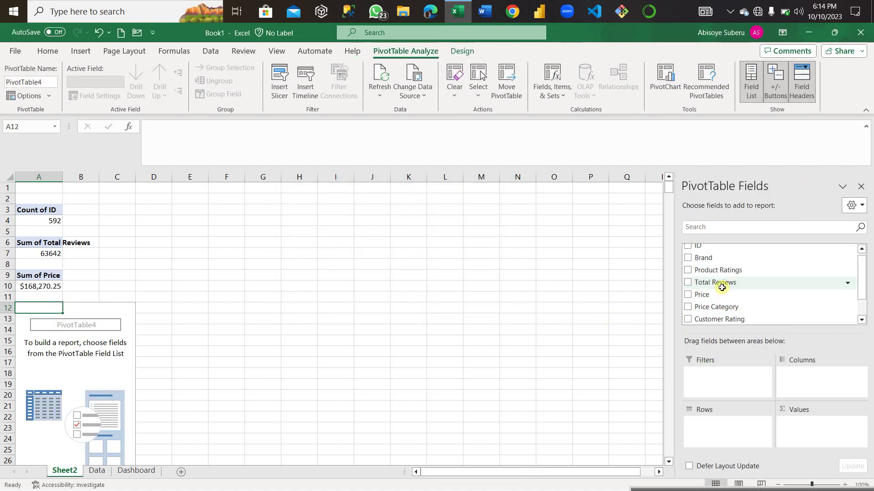
{"action": "left_click", "coordinate": [687, 273]}
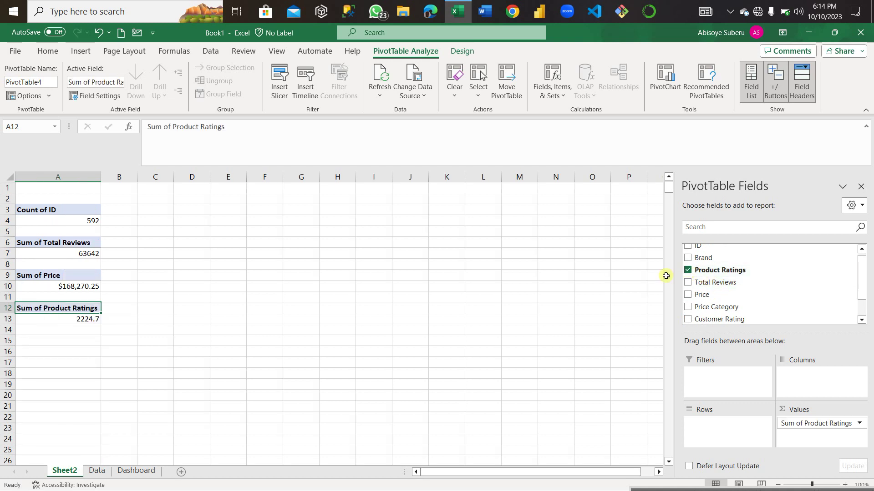
{"action": "left_click", "coordinate": [859, 423]}
{"action": "left_click", "coordinate": [776, 409]}
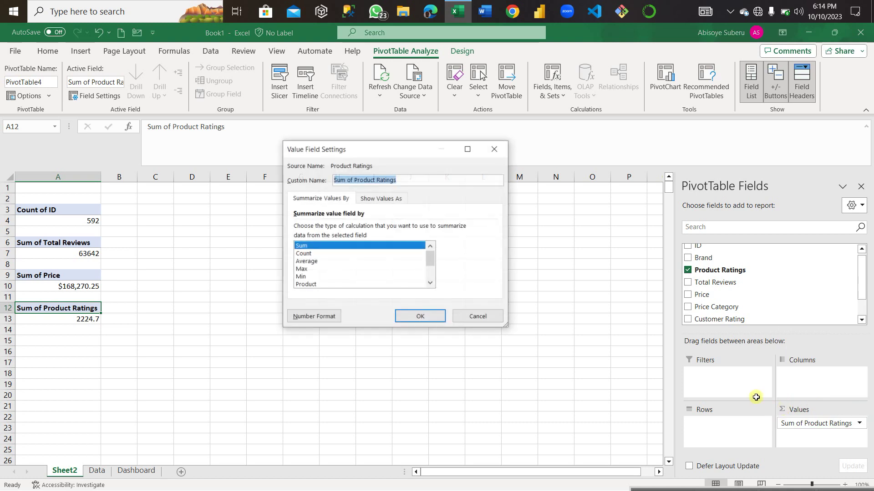
{"action": "left_click", "coordinate": [305, 261]}
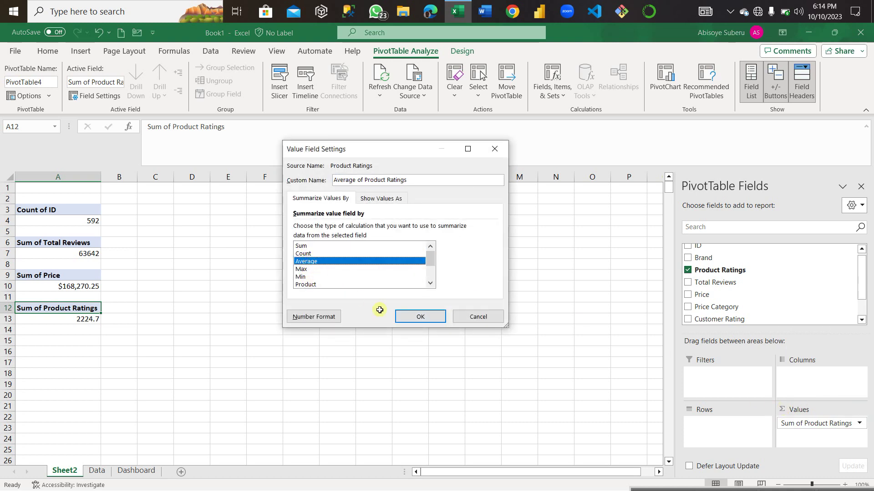
{"action": "left_click", "coordinate": [412, 316]}
Reduce the Average of Product Ratings value in A13 to one decimal place
{"action": "left_click", "coordinate": [91, 319]}
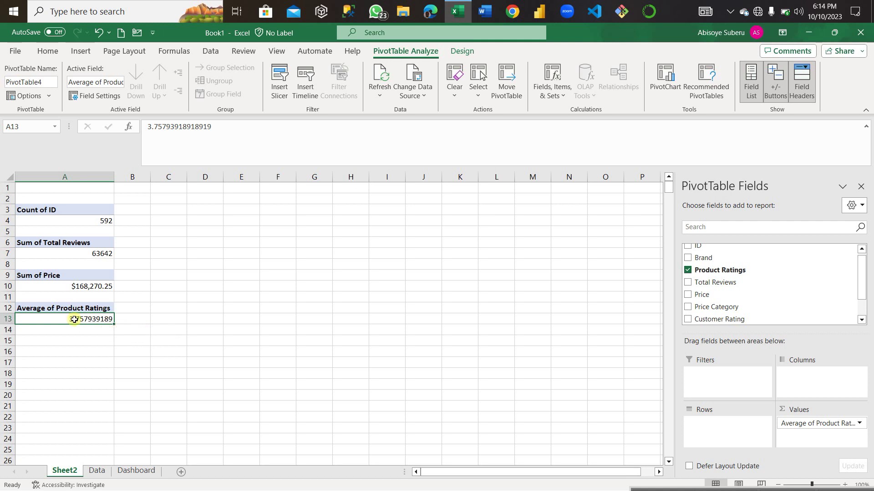
{"action": "left_click", "coordinate": [47, 51]}
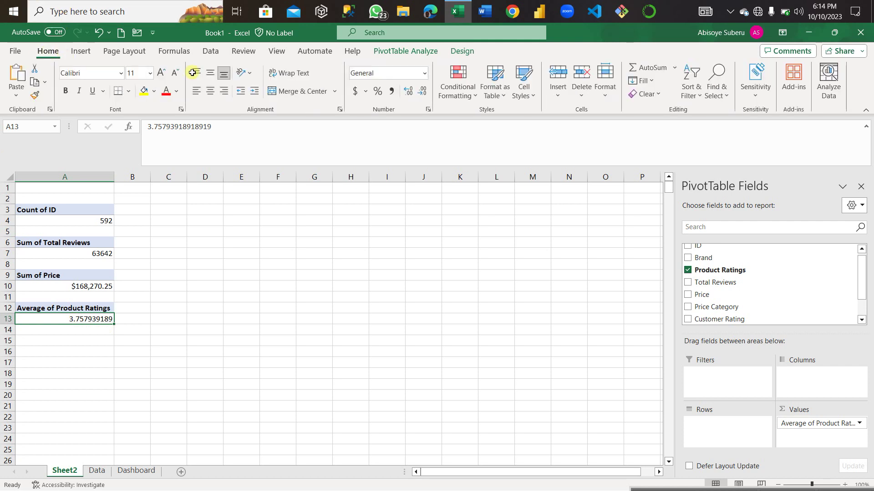
{"action": "left_click", "coordinate": [415, 91]}
{"action": "left_click", "coordinate": [415, 91]}
{"action": "left_click", "coordinate": [415, 91]}
{"action": "left_click", "coordinate": [415, 91]}
{"action": "left_click", "coordinate": [416, 90]}
{"action": "left_click", "coordinate": [416, 90]}
{"action": "left_click", "coordinate": [416, 91]}
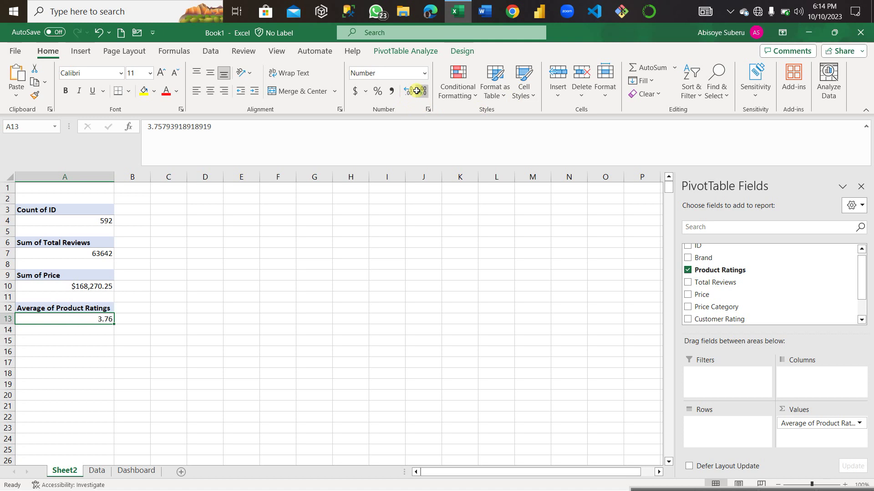
{"action": "left_click", "coordinate": [416, 90]}
{"action": "left_click", "coordinate": [63, 348]}
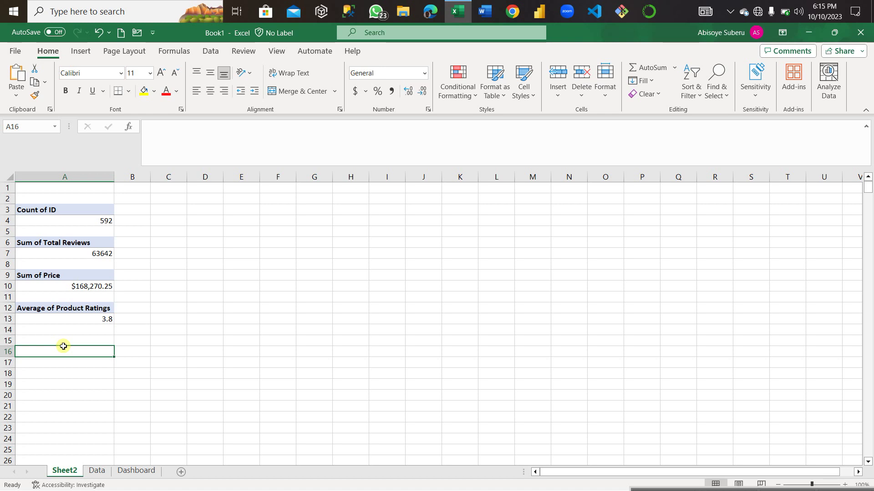
Create an empty PivotTable from Data!$A:$H at cell A16 of Sheet2
{"action": "left_click", "coordinate": [79, 52]}
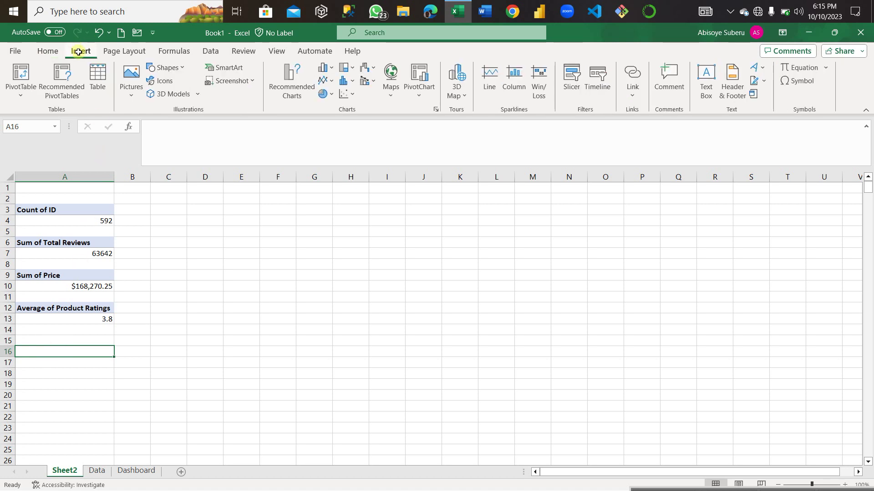
{"action": "left_click", "coordinate": [24, 87]}
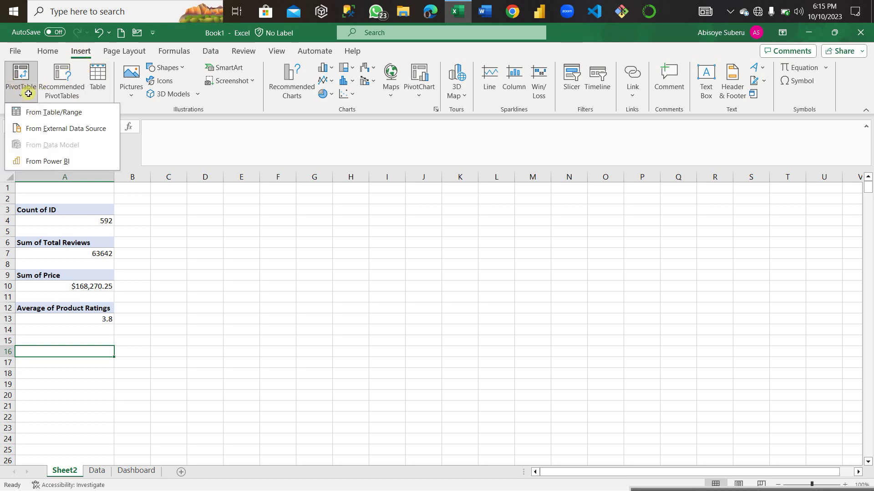
{"action": "left_click", "coordinate": [46, 112]}
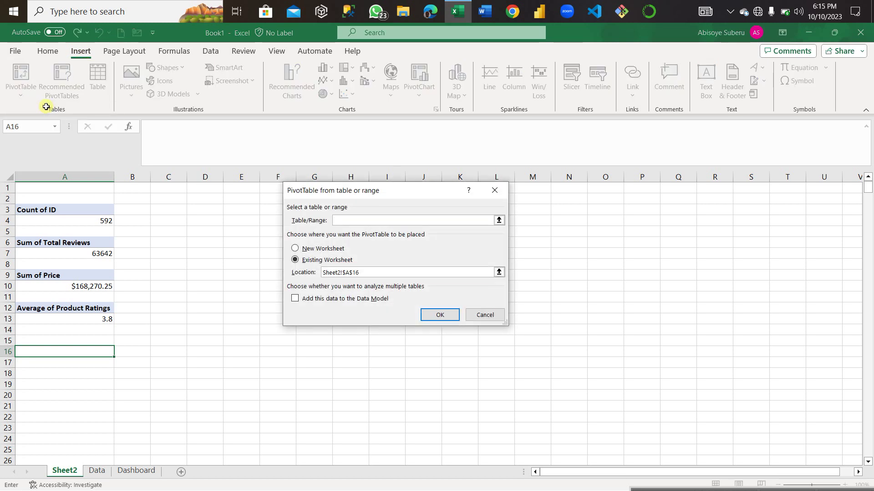
{"action": "type", "text": "Data!$A:$H"}
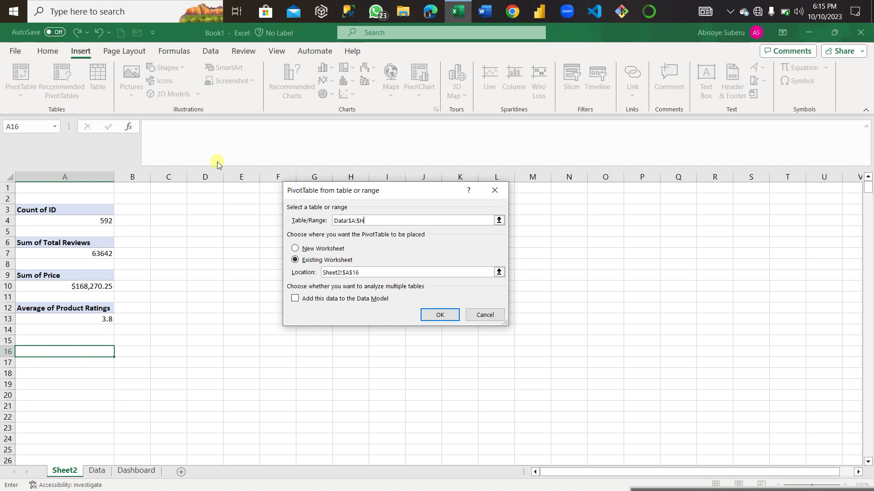
{"action": "left_click", "coordinate": [439, 314]}
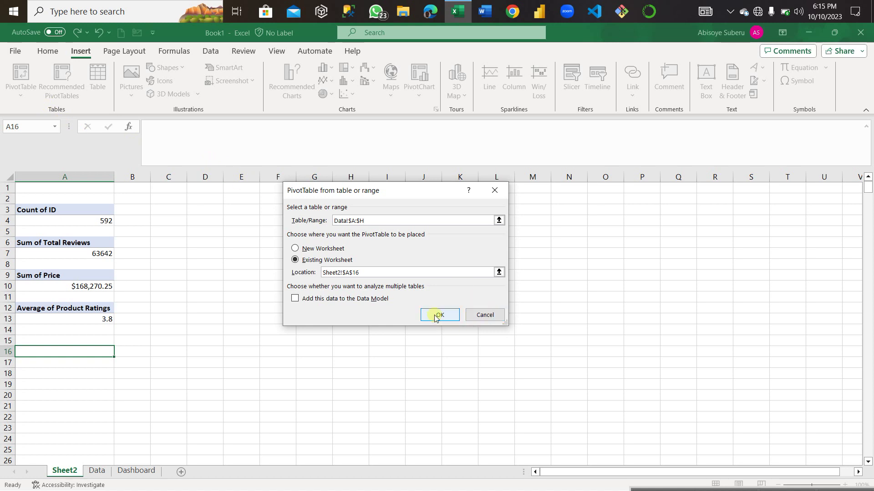
Add Brand as the rows of the PivotTable at A16 and filter out the (blank) entry
{"action": "scroll", "coordinate": [215, 348], "scroll_direction": "down", "scroll_amount": 2}
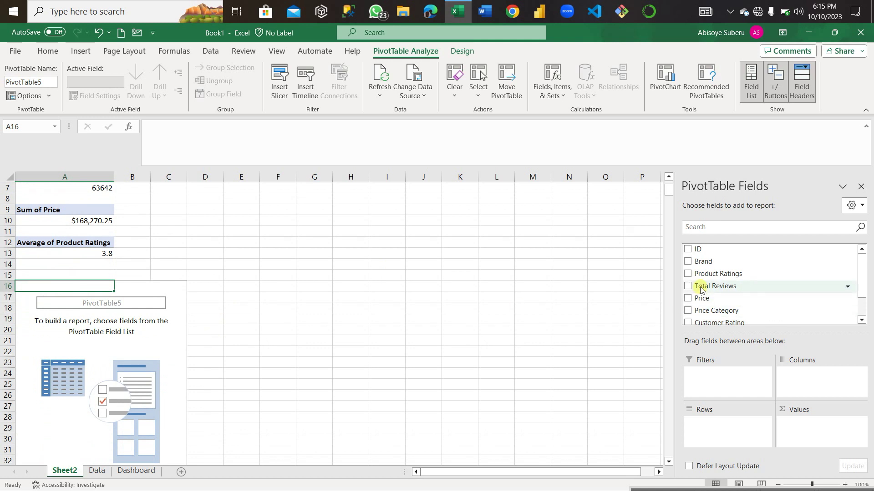
{"action": "left_click", "coordinate": [688, 262]}
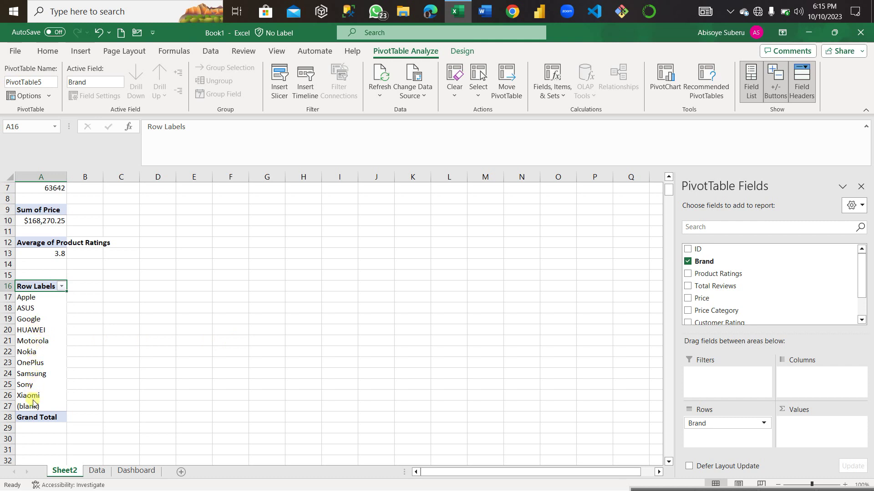
{"action": "left_click", "coordinate": [63, 293]}
{"action": "left_click", "coordinate": [61, 287]}
{"action": "scroll", "coordinate": [36, 205], "scroll_direction": "down", "scroll_amount": 1}
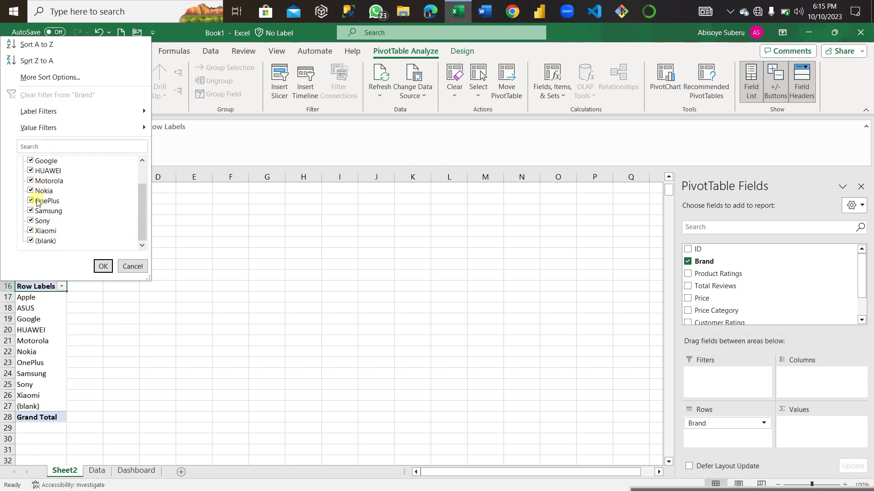
{"action": "left_click", "coordinate": [31, 240]}
{"action": "left_click", "coordinate": [102, 266]}
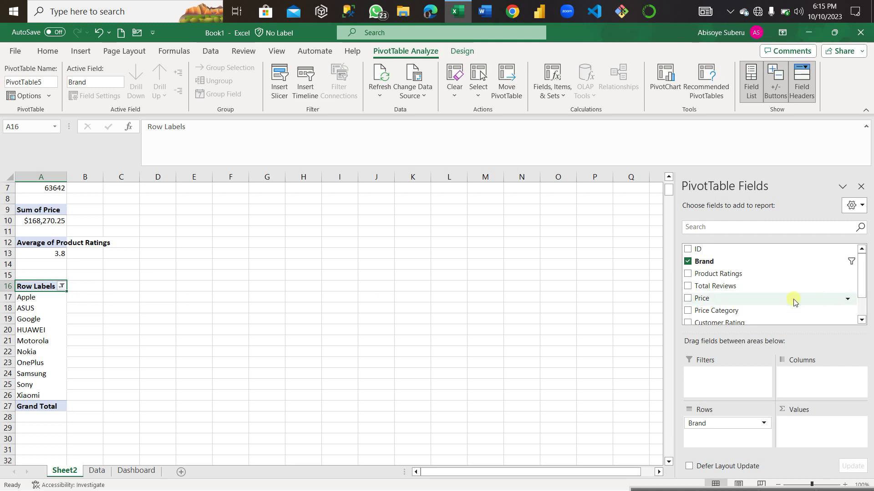
Add Product Ratings to the values of the brand PivotTable and summarize it by Average
{"action": "scroll", "coordinate": [737, 286], "scroll_direction": "down", "scroll_amount": 1}
{"action": "scroll", "coordinate": [724, 287], "scroll_direction": "up", "scroll_amount": 1}
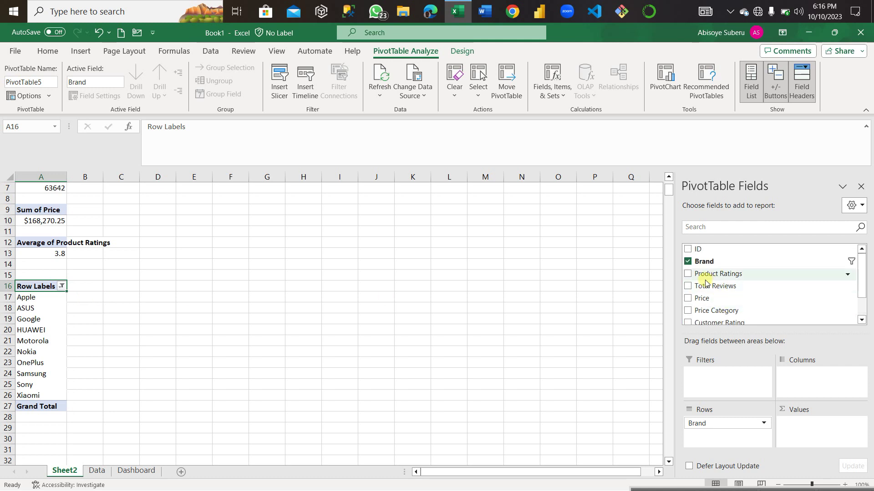
{"action": "left_click", "coordinate": [687, 273]}
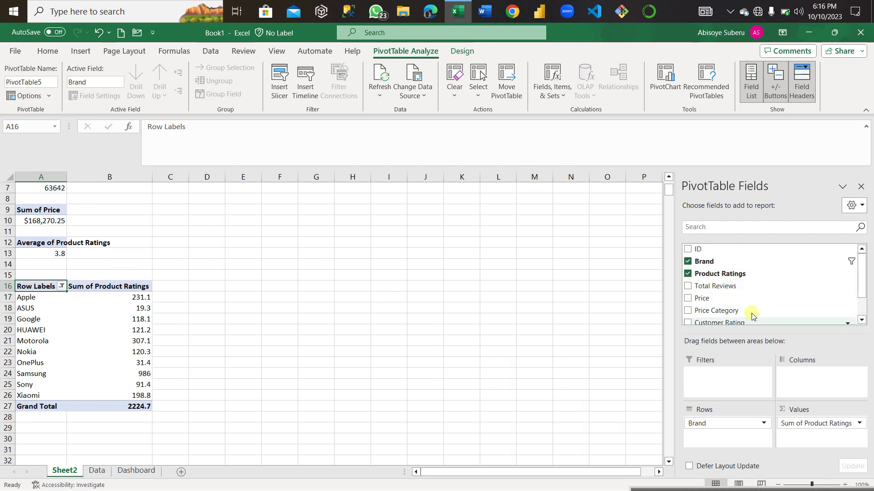
{"action": "left_click", "coordinate": [851, 419]}
{"action": "left_click", "coordinate": [814, 413]}
{"action": "left_click", "coordinate": [319, 261]}
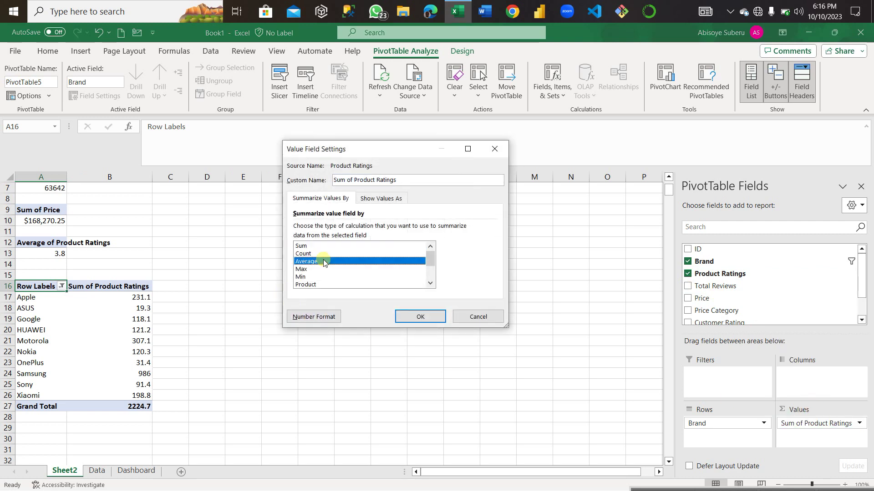
{"action": "left_click", "coordinate": [417, 317]}
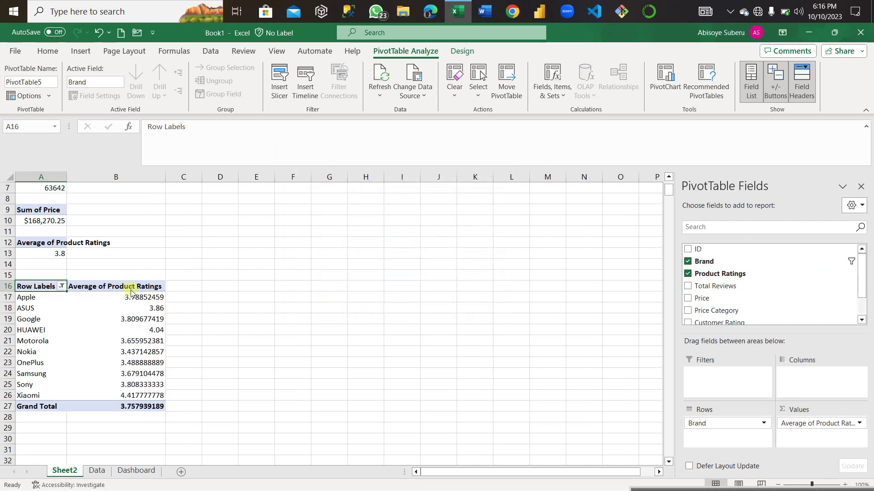
Reduce the average ratings in B17:B27, including the grand total, to one decimal place
{"action": "left_click_drag", "start_coordinate": [135, 299], "coordinate": [137, 407]}
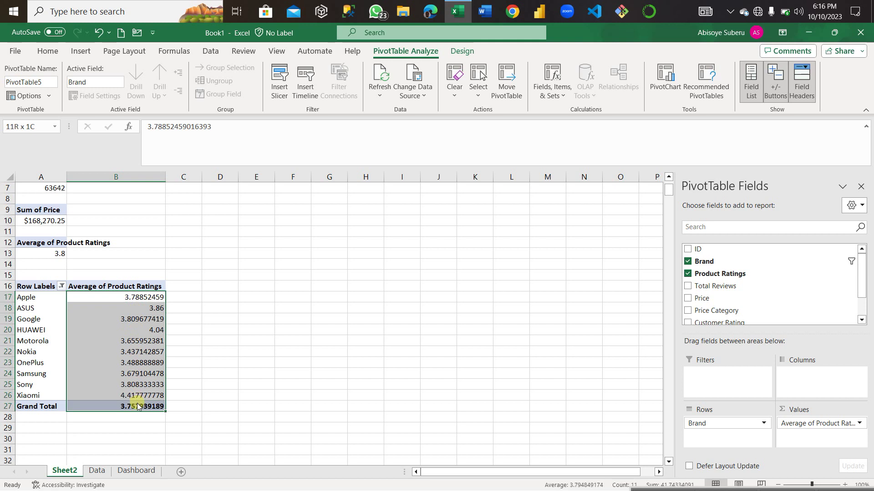
{"action": "left_click", "coordinate": [48, 51]}
{"action": "left_click", "coordinate": [419, 92]}
{"action": "left_click", "coordinate": [419, 92]}
{"action": "left_click", "coordinate": [418, 92]}
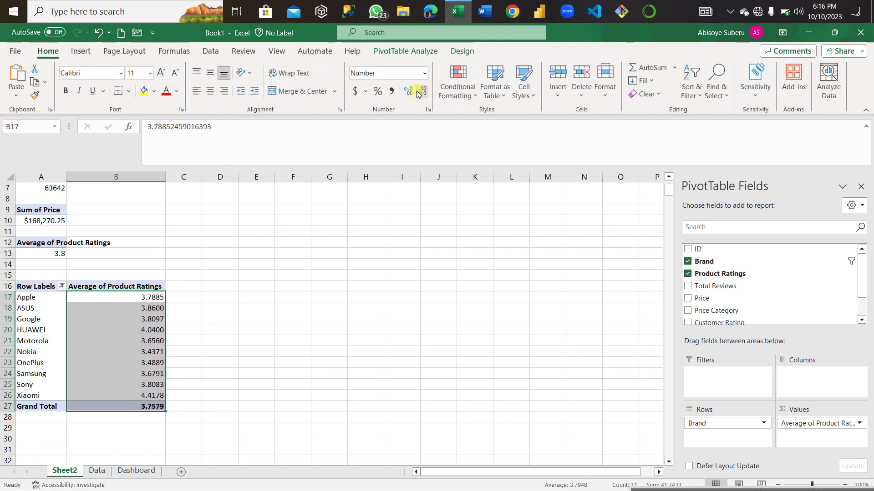
{"action": "left_click", "coordinate": [419, 92]}
{"action": "left_click", "coordinate": [419, 92]}
{"action": "left_click", "coordinate": [418, 92]}
{"action": "left_click", "coordinate": [419, 92]}
{"action": "left_click", "coordinate": [205, 329]}
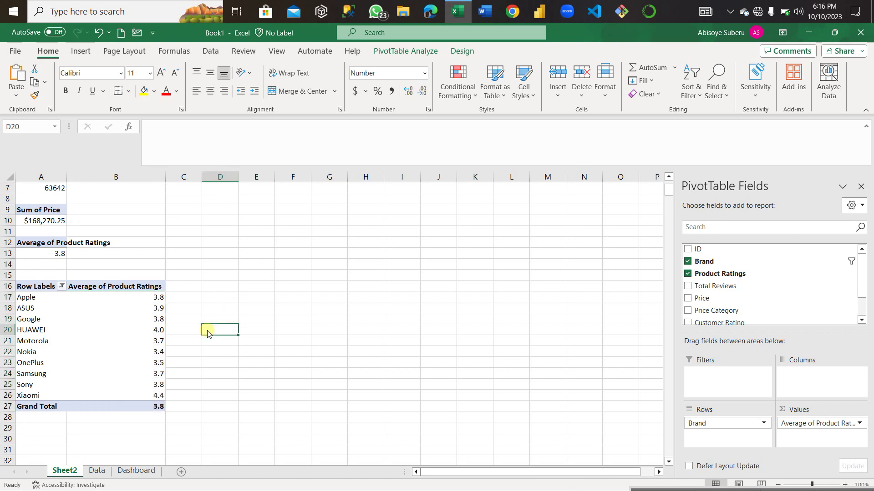
Insert a Clustered Bar PivotChart of average product ratings by brand and place it directly beside its PivotTable
{"action": "left_click", "coordinate": [156, 399]}
{"action": "mouse_move", "coordinate": [156, 399]}
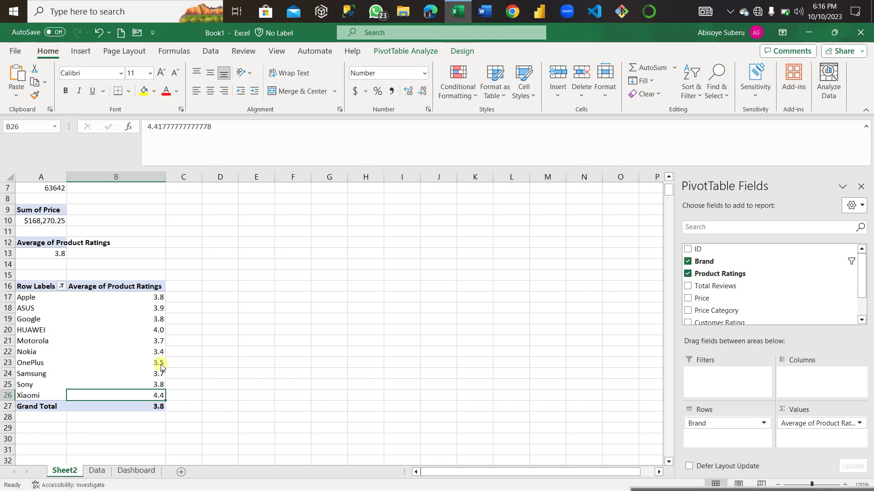
{"action": "mouse_move", "coordinate": [161, 359]}
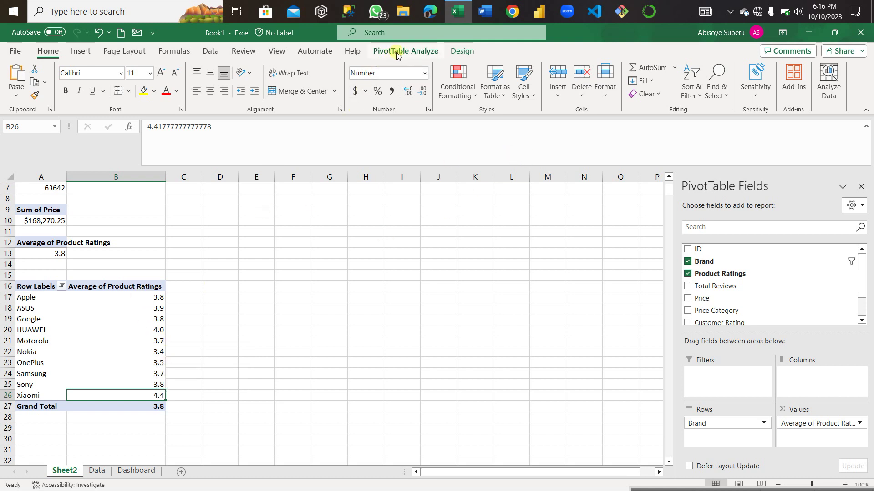
{"action": "left_click", "coordinate": [462, 51]}
{"action": "left_click", "coordinate": [420, 52]}
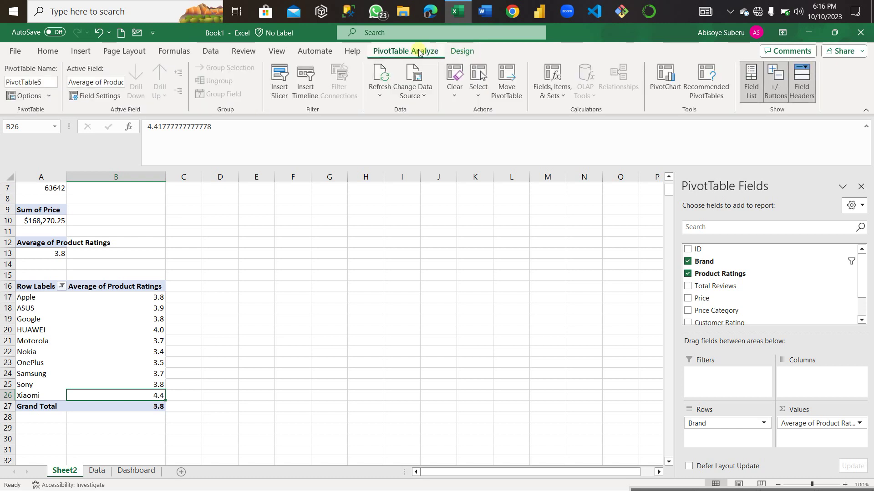
{"action": "left_click", "coordinate": [665, 84]}
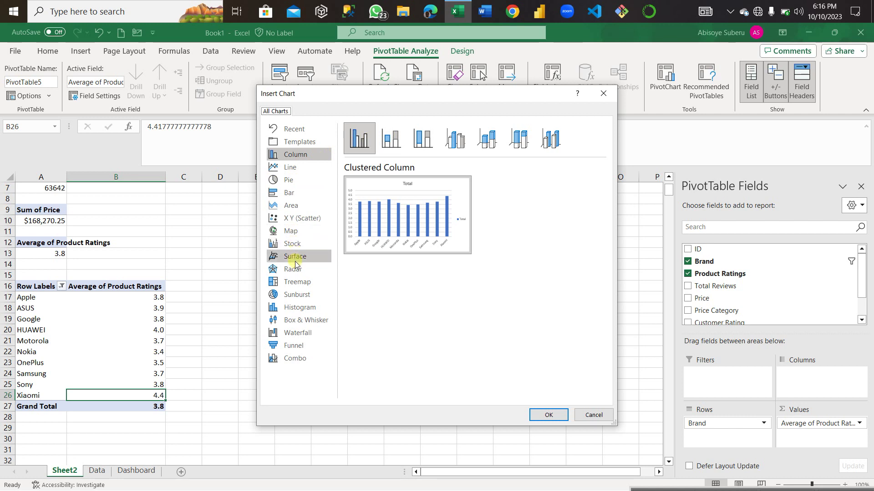
{"action": "left_click", "coordinate": [292, 194]}
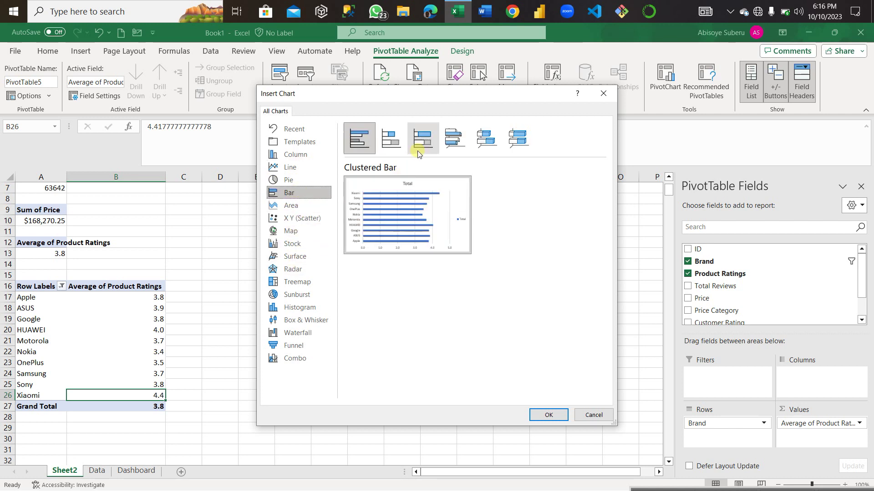
{"action": "left_click", "coordinate": [382, 139]}
{"action": "left_click", "coordinate": [363, 139]}
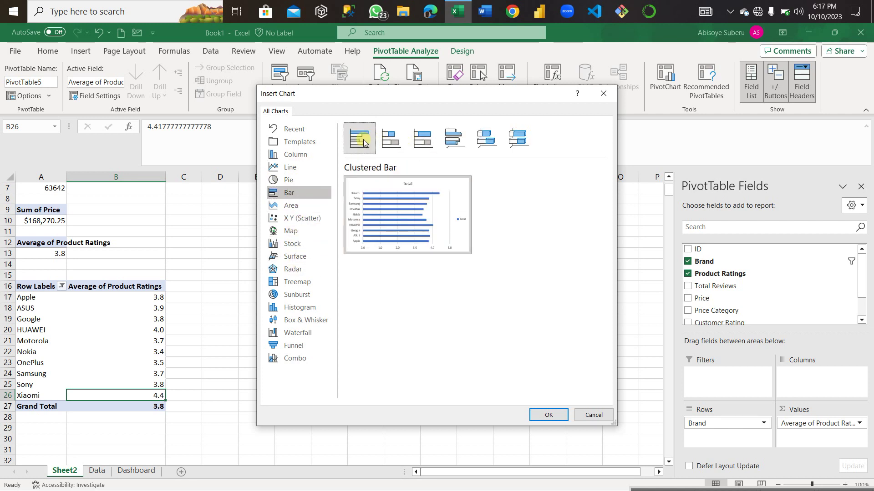
{"action": "left_click", "coordinate": [548, 415]}
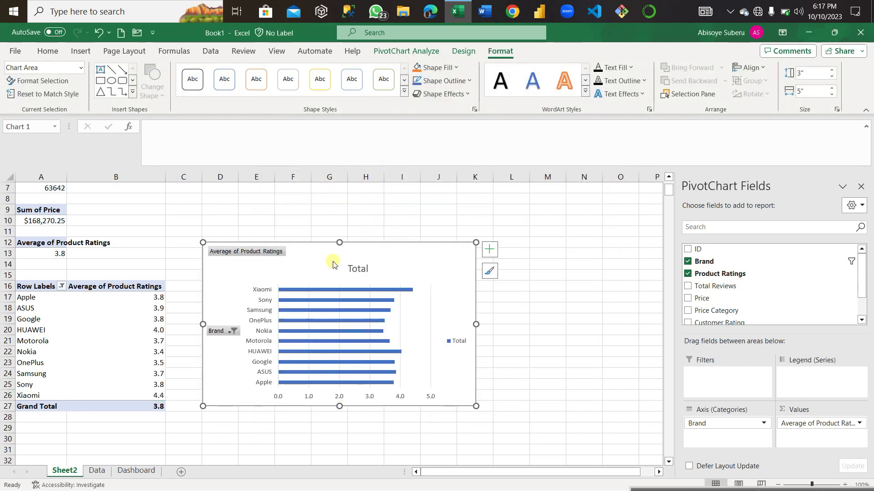
{"action": "left_click_drag", "start_coordinate": [323, 244], "coordinate": [297, 271]}
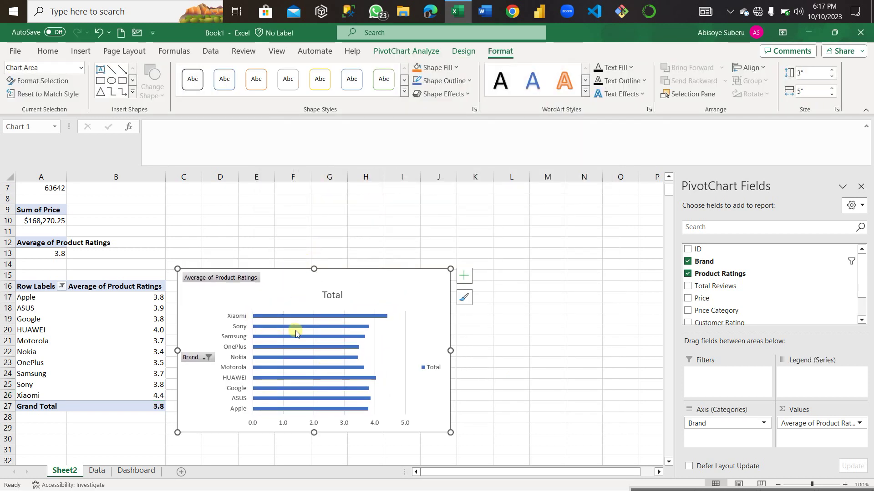
{"action": "right_click", "coordinate": [132, 312]}
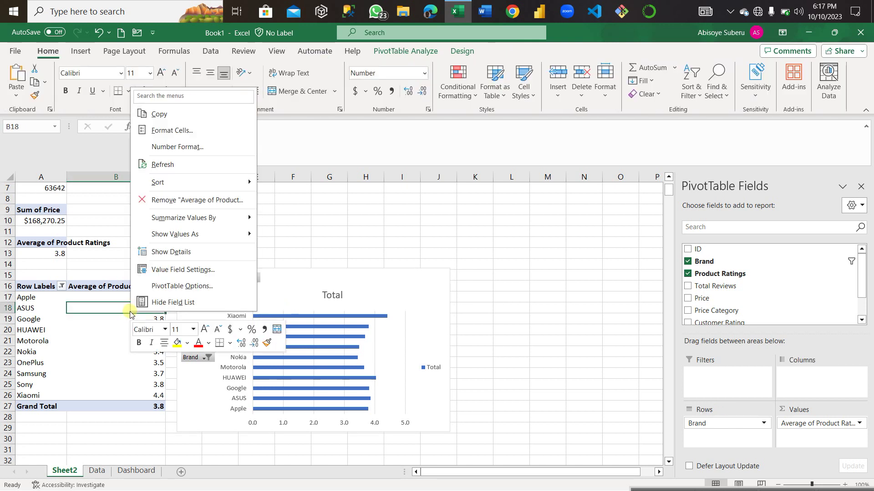
{"action": "mouse_move", "coordinate": [195, 231]}
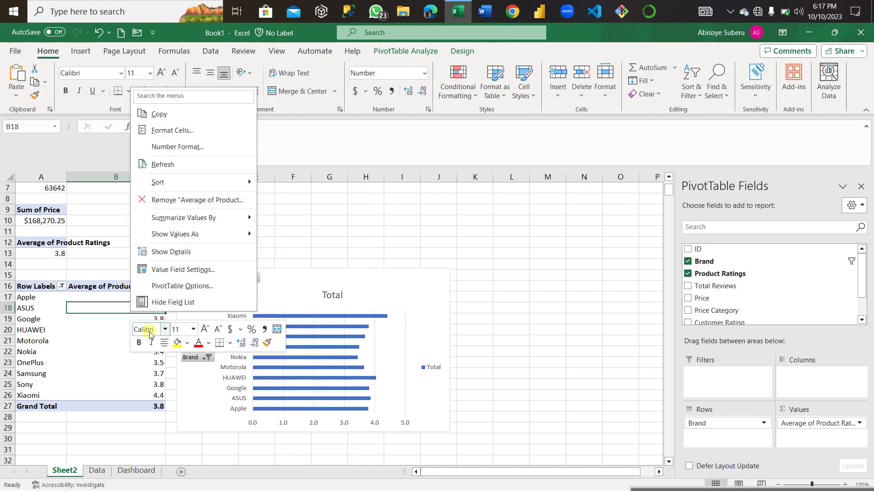
{"action": "left_click", "coordinate": [119, 324]}
{"action": "right_click", "coordinate": [118, 325]}
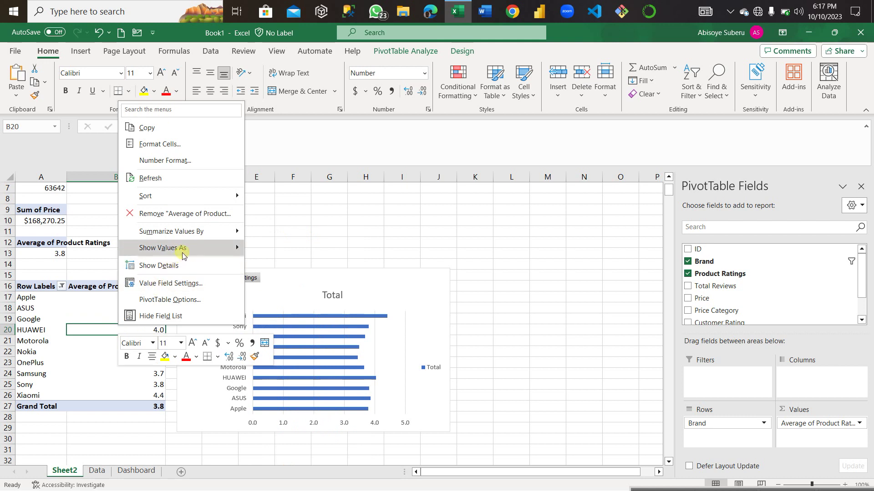
{"action": "mouse_move", "coordinate": [198, 245]}
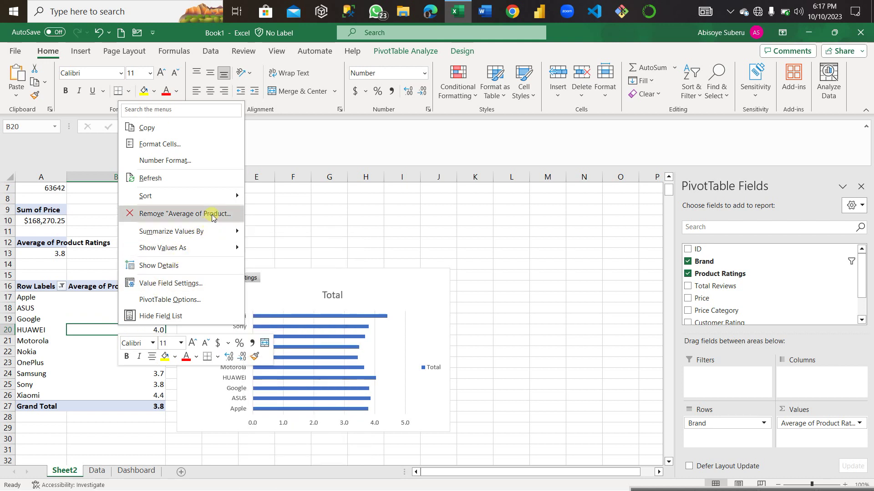
{"action": "left_click", "coordinate": [742, 489]}
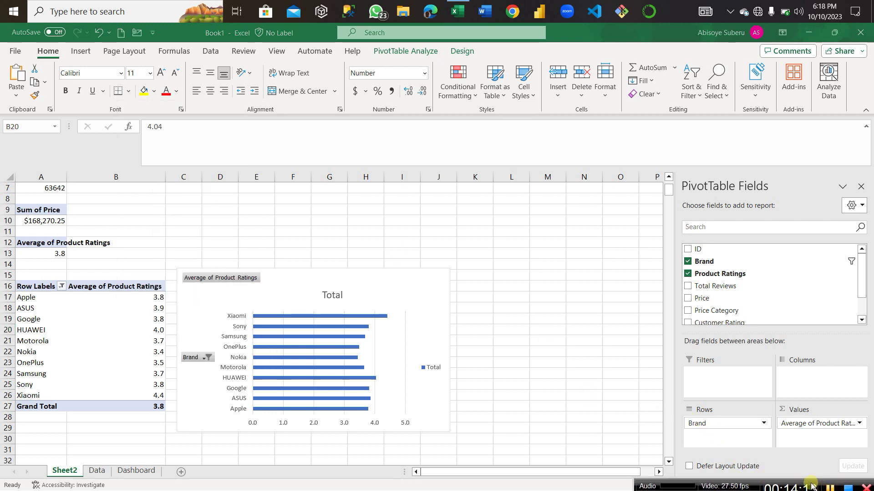
Sort the brand PivotTable by average product rating from smallest to largest
{"action": "left_click", "coordinate": [115, 336]}
{"action": "right_click", "coordinate": [113, 330]}
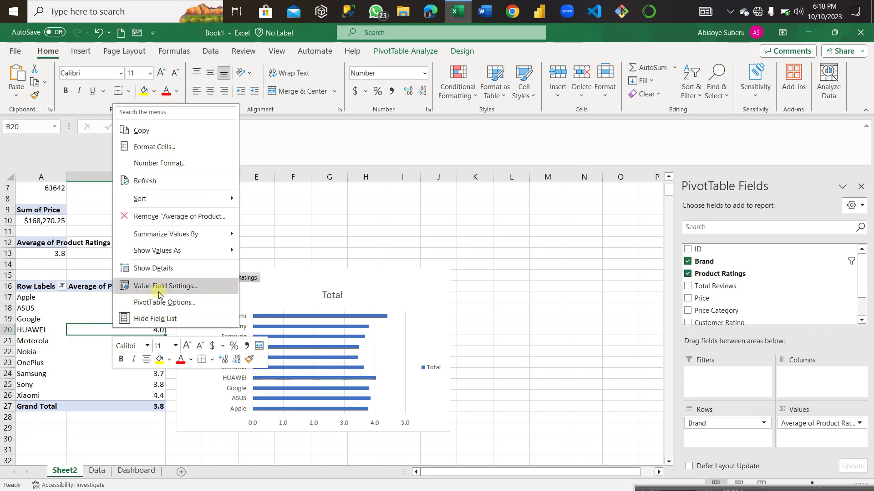
{"action": "mouse_move", "coordinate": [214, 199]}
{"action": "left_click", "coordinate": [287, 200]}
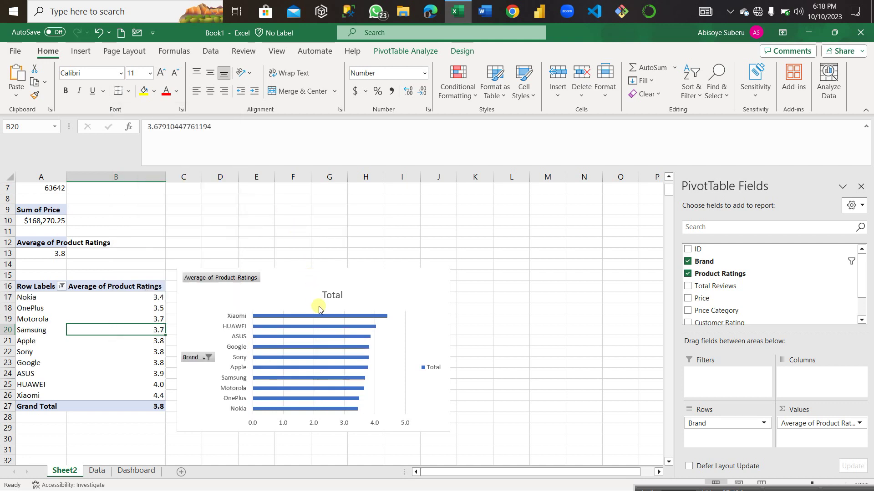
{"action": "mouse_move", "coordinate": [325, 316]}
{"action": "mouse_move", "coordinate": [742, 487]}
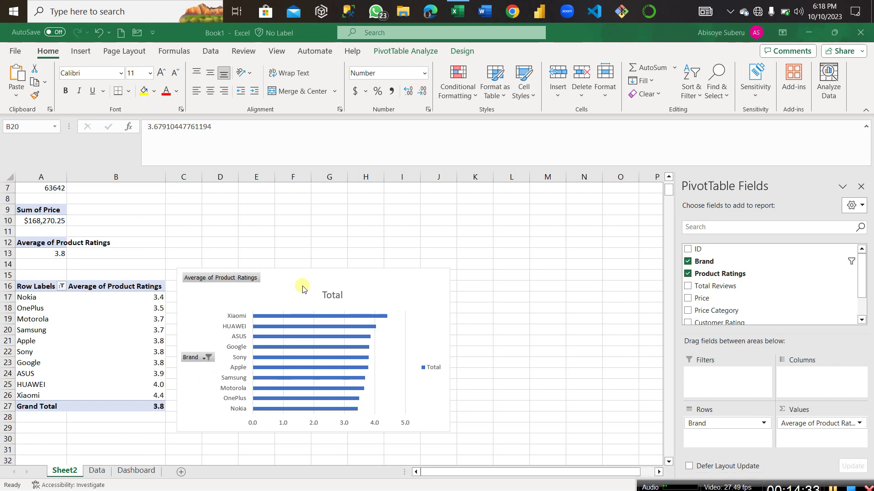
Insert a new PivotTable from Data!$A:$H at cell A31 of Sheet2, below the brand ratings table
{"action": "scroll", "coordinate": [394, 290], "scroll_direction": "down", "scroll_amount": 3}
{"action": "scroll", "coordinate": [394, 291], "scroll_direction": "down", "scroll_amount": 2}
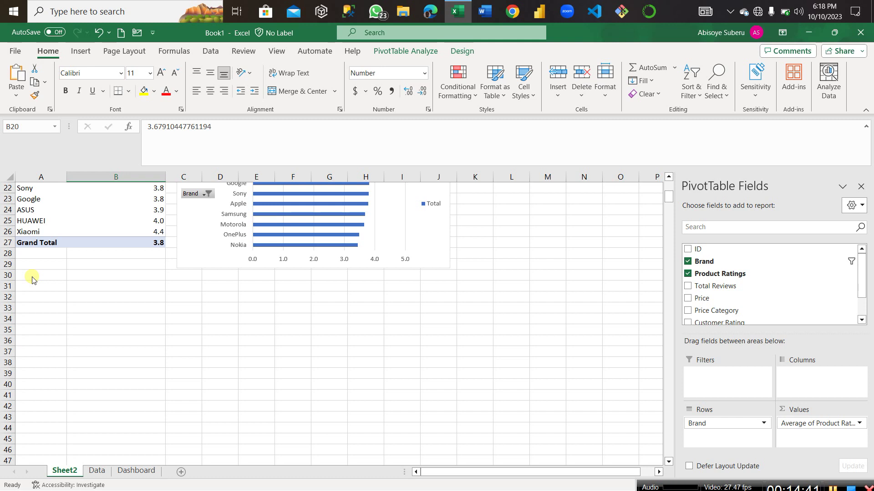
{"action": "left_click", "coordinate": [81, 52]}
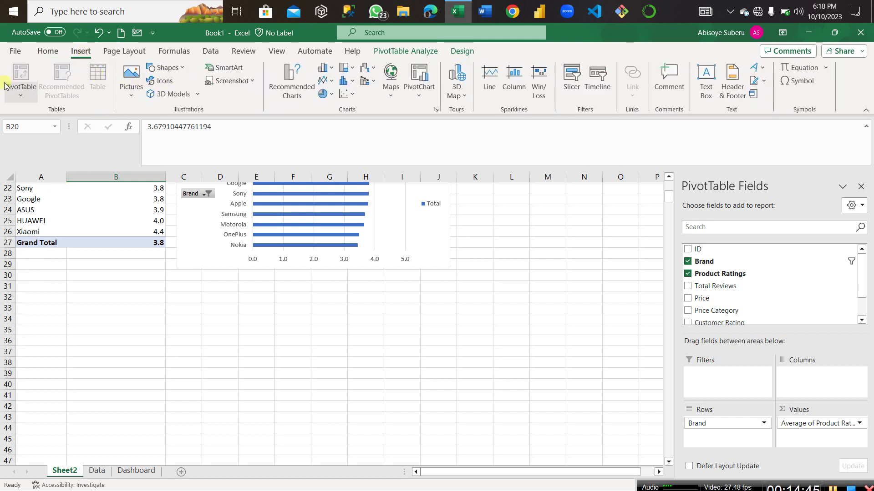
{"action": "left_click", "coordinate": [39, 284]}
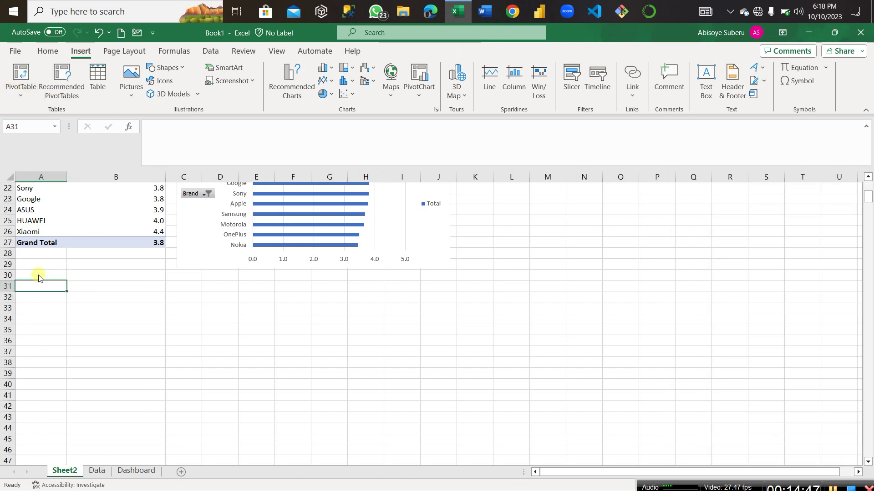
{"action": "left_click", "coordinate": [20, 77]}
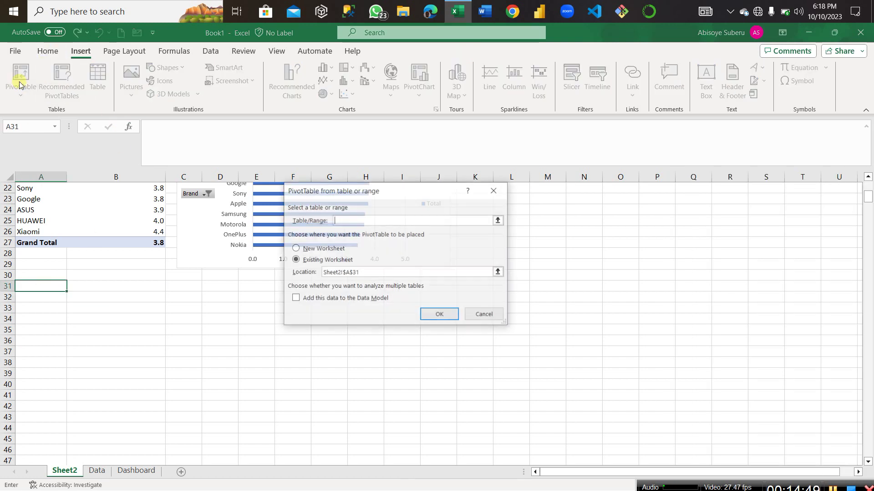
{"action": "type", "text": "Data!$A:$H"}
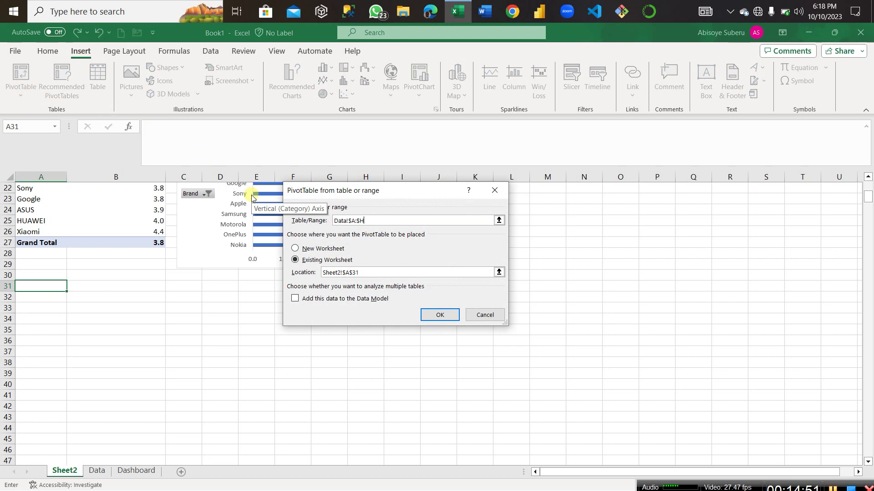
{"action": "left_click", "coordinate": [439, 315]}
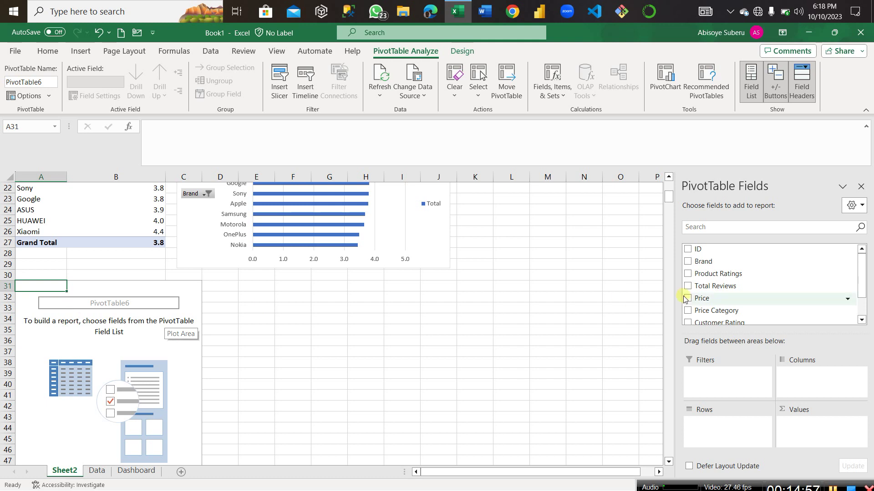
Add Price Category to the rows of the new PivotTable
{"action": "scroll", "coordinate": [712, 293], "scroll_direction": "down", "scroll_amount": 2}
{"action": "scroll", "coordinate": [712, 298], "scroll_direction": "up", "scroll_amount": 1}
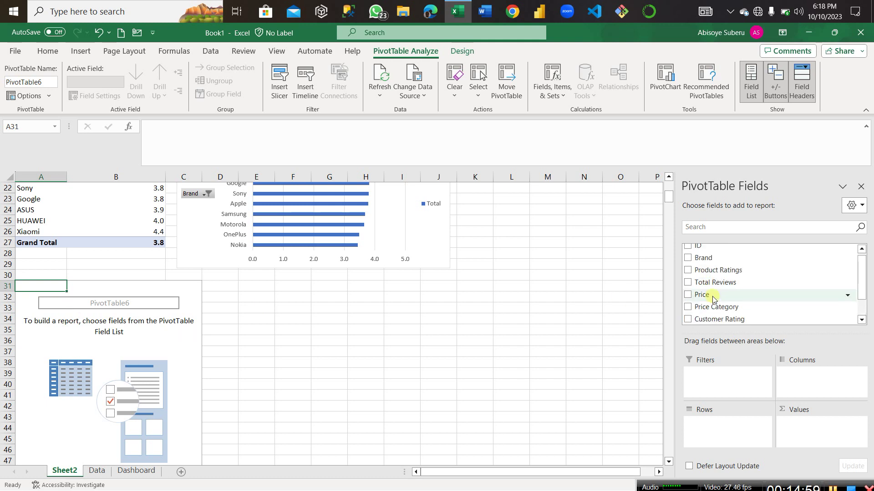
{"action": "left_click", "coordinate": [688, 308]}
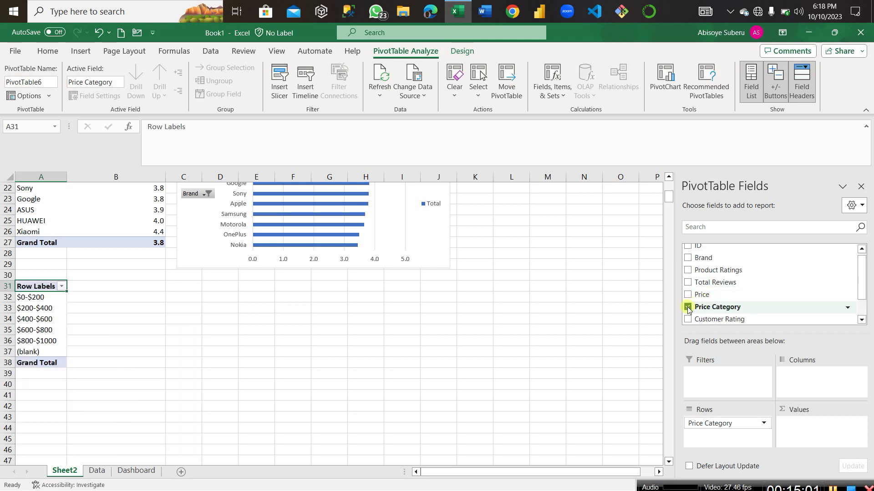
Add Product Ratings to the values of the price category PivotTable and summarize it by Average
{"action": "scroll", "coordinate": [712, 281], "scroll_direction": "down", "scroll_amount": 2}
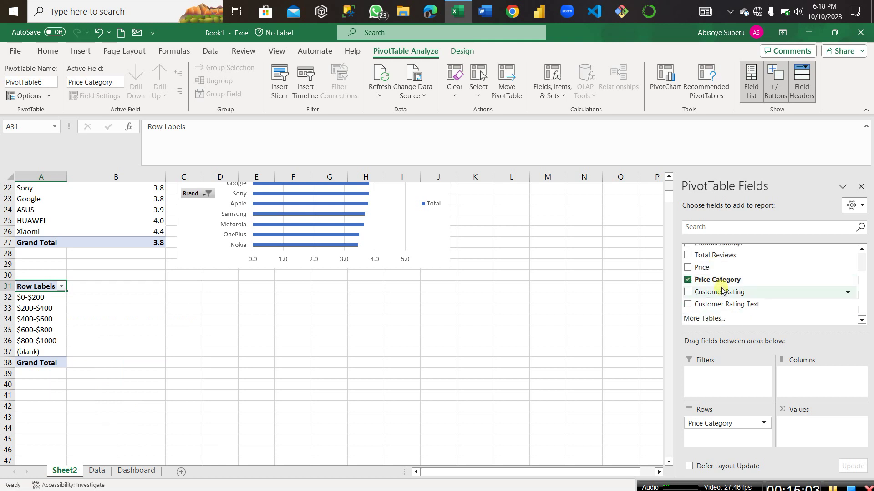
{"action": "scroll", "coordinate": [716, 291], "scroll_direction": "up", "scroll_amount": 2}
{"action": "left_click", "coordinate": [688, 270]}
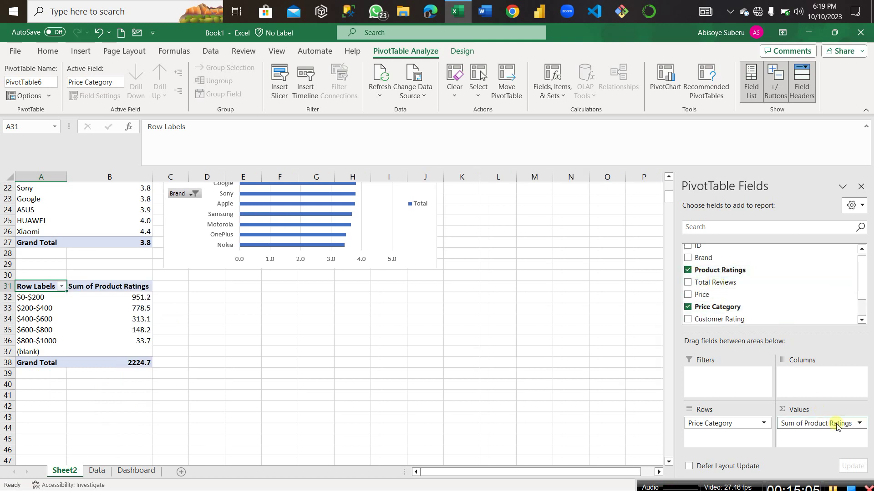
{"action": "left_click", "coordinate": [858, 424]}
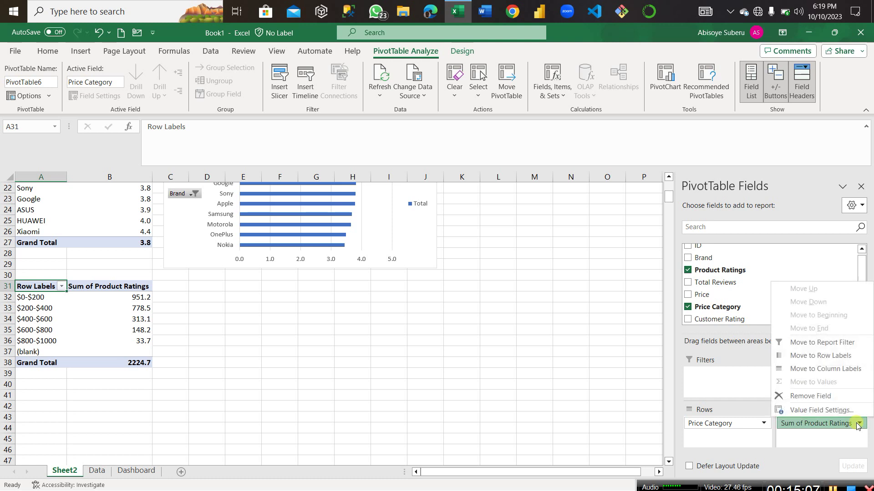
{"action": "left_click", "coordinate": [810, 411]}
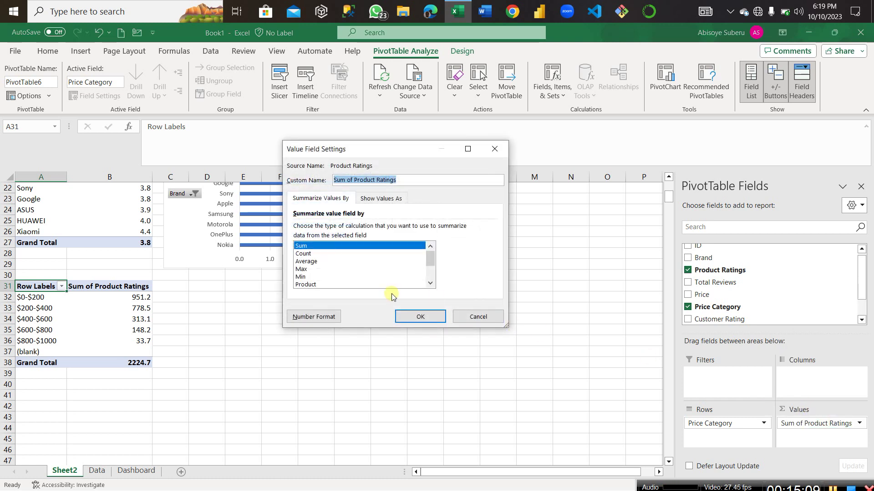
{"action": "left_click", "coordinate": [310, 262]}
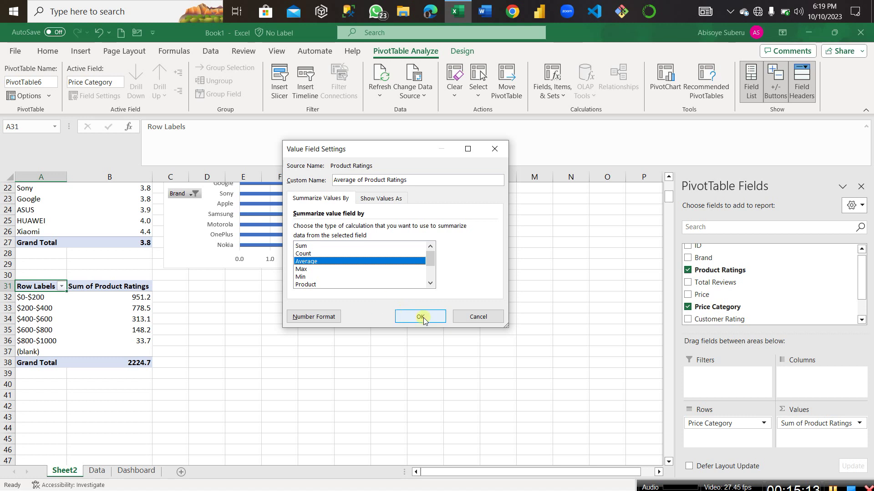
{"action": "left_click", "coordinate": [421, 317]}
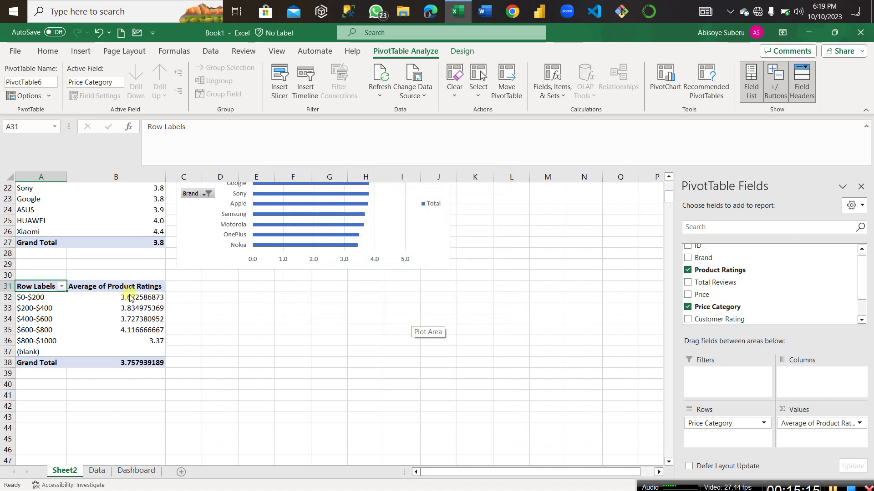
Filter the (blank) item out of the price category PivotTable's row labels
{"action": "left_click", "coordinate": [62, 288]}
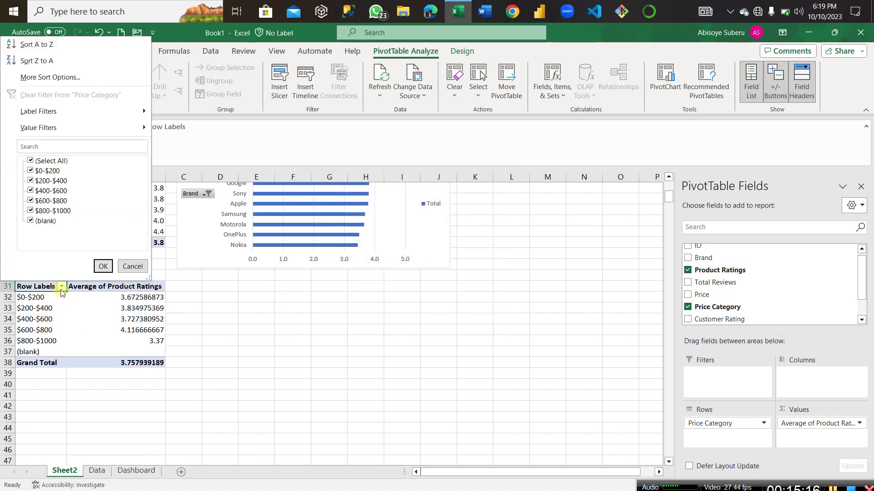
{"action": "left_click", "coordinate": [31, 221]}
{"action": "left_click", "coordinate": [103, 266]}
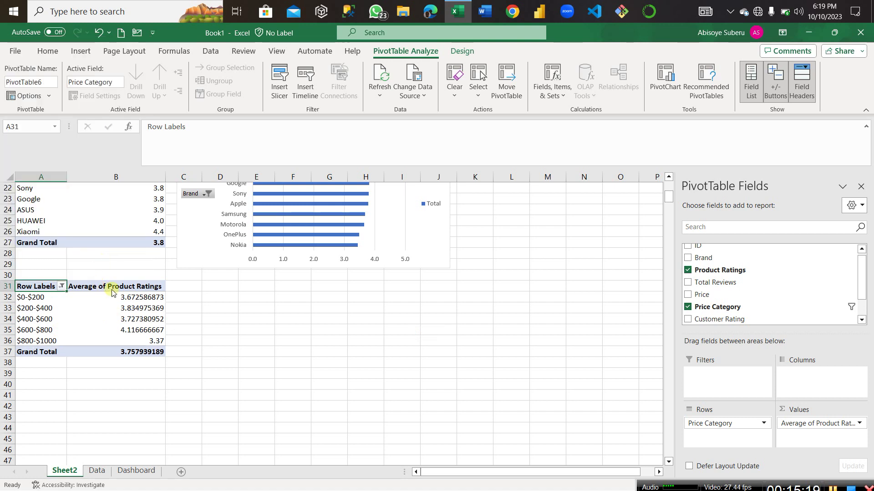
Reduce the average ratings in B32:B37, including the grand total, to one decimal place
{"action": "left_click_drag", "start_coordinate": [126, 293], "coordinate": [130, 352]}
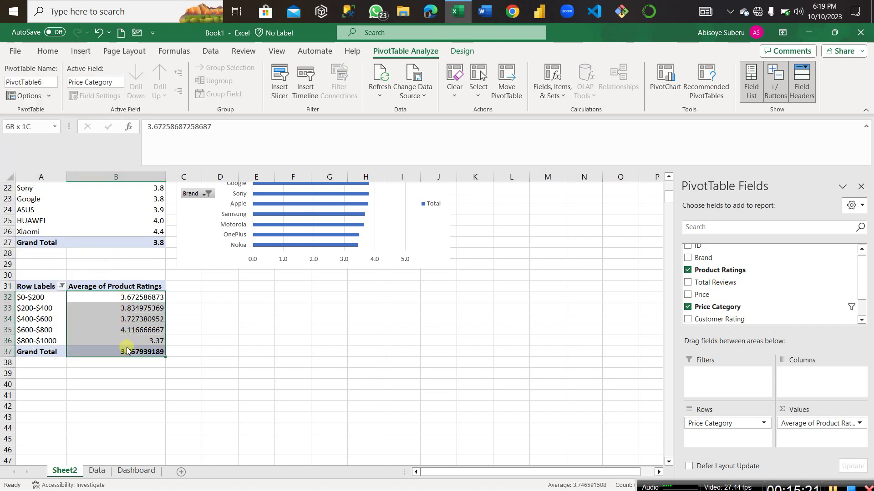
{"action": "left_click", "coordinate": [49, 51]}
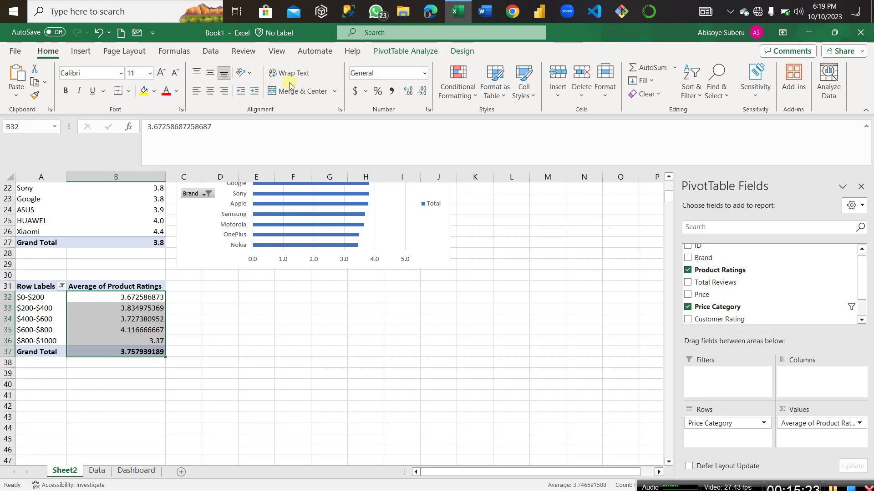
{"action": "left_click", "coordinate": [423, 91]}
{"action": "left_click", "coordinate": [423, 92]}
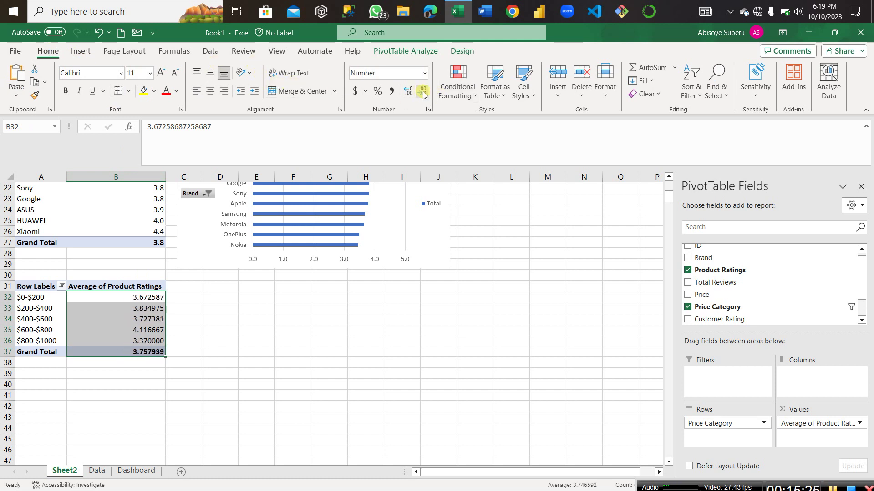
{"action": "left_click", "coordinate": [423, 91]}
{"action": "left_click", "coordinate": [423, 91]}
{"action": "left_click", "coordinate": [423, 92]}
{"action": "left_click", "coordinate": [423, 91]}
{"action": "left_click", "coordinate": [422, 92]}
{"action": "left_click", "coordinate": [422, 91]}
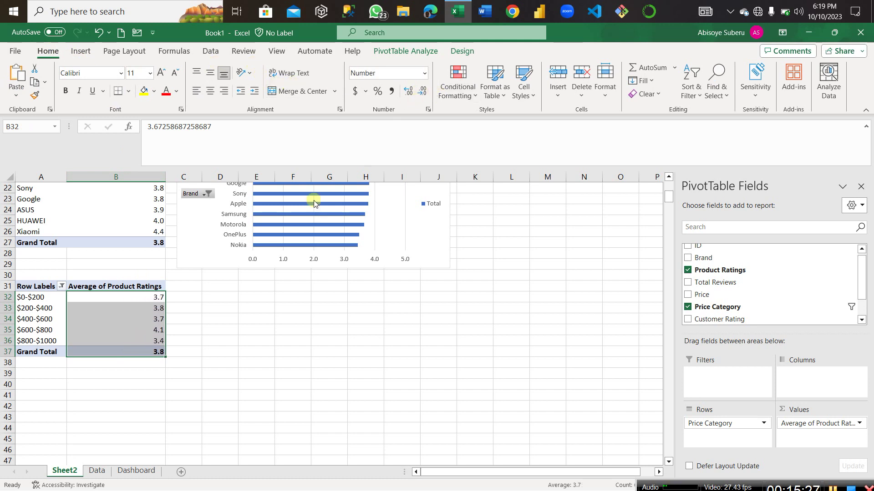
Insert an Area PivotChart of average product ratings by price category
{"action": "left_click", "coordinate": [197, 320]}
{"action": "left_click", "coordinate": [122, 324]}
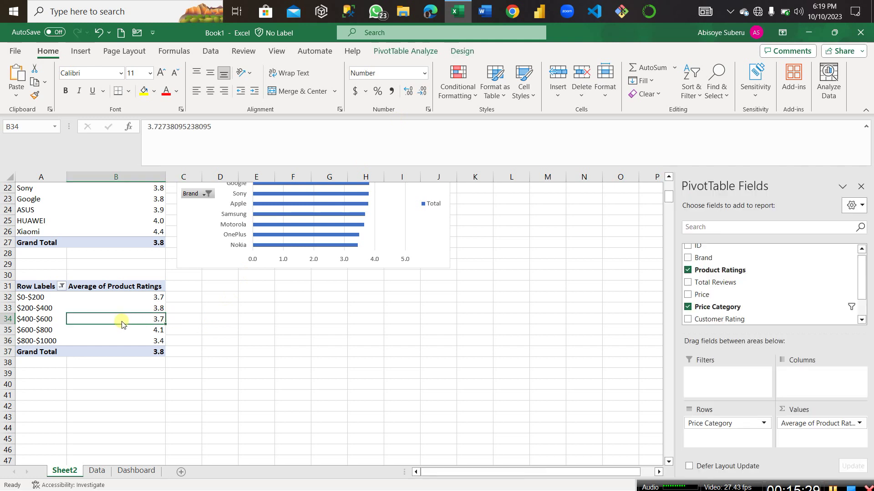
{"action": "mouse_move", "coordinate": [110, 308]}
{"action": "left_click", "coordinate": [212, 321]}
{"action": "left_click", "coordinate": [109, 316]}
{"action": "mouse_move", "coordinate": [165, 333]}
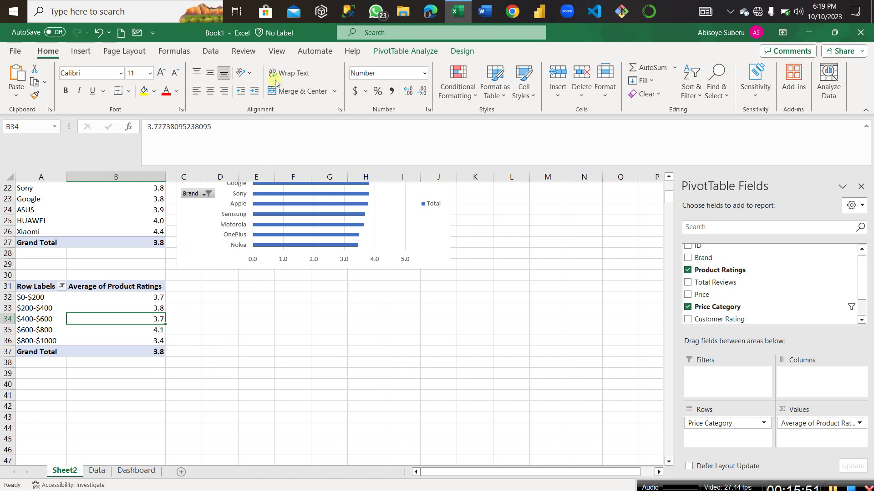
{"action": "left_click", "coordinate": [387, 52]}
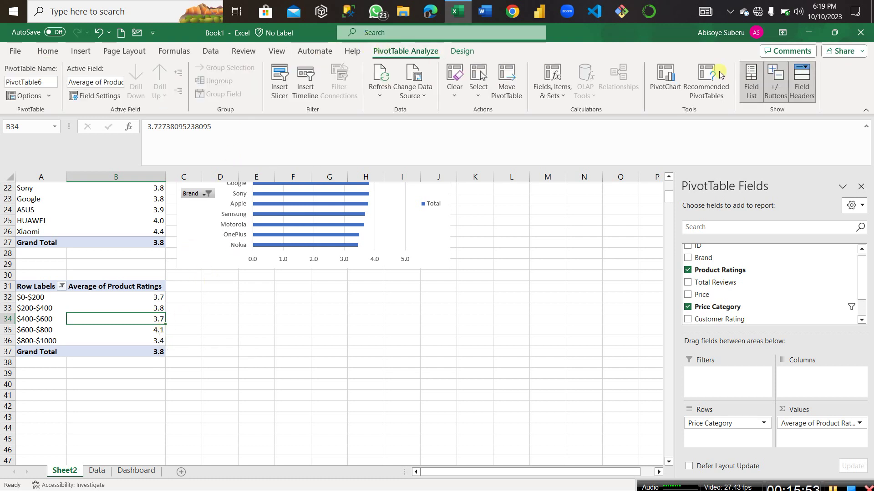
{"action": "left_click", "coordinate": [671, 93]}
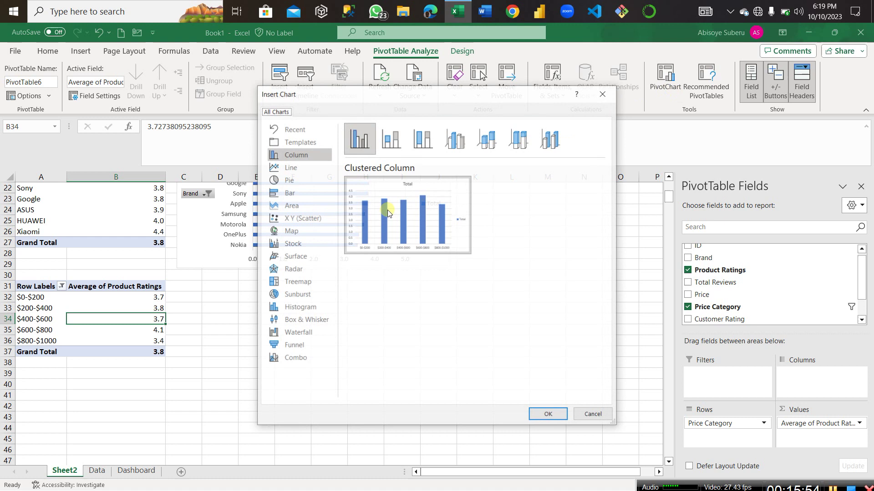
{"action": "left_click", "coordinate": [292, 270]}
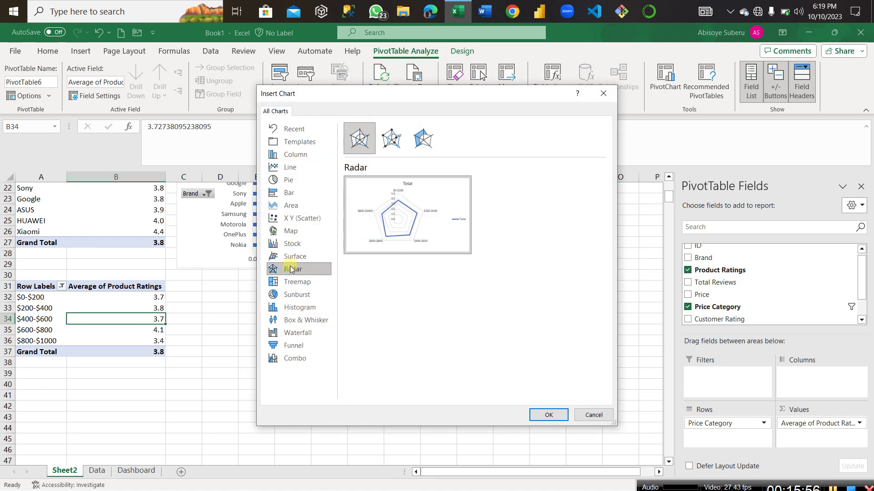
{"action": "left_click", "coordinate": [392, 139]}
{"action": "left_click", "coordinate": [359, 141]}
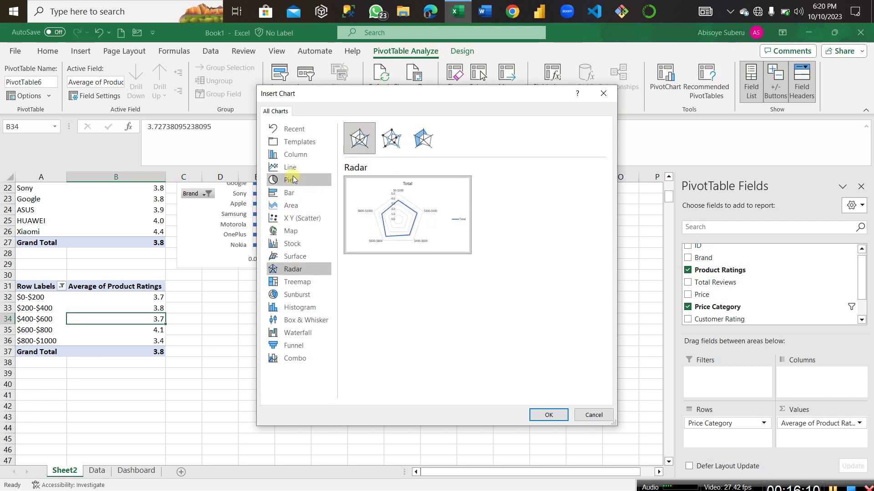
{"action": "left_click", "coordinate": [291, 205]}
{"action": "mouse_move", "coordinate": [428, 198]}
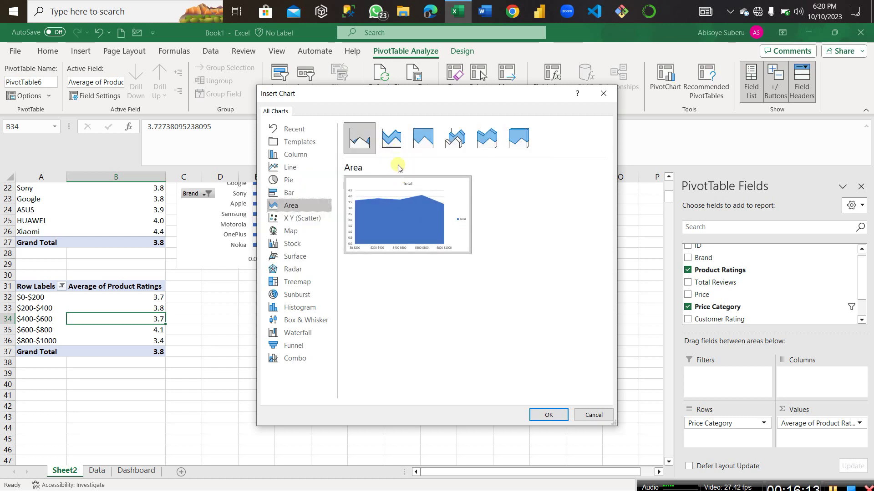
{"action": "left_click", "coordinate": [549, 415]}
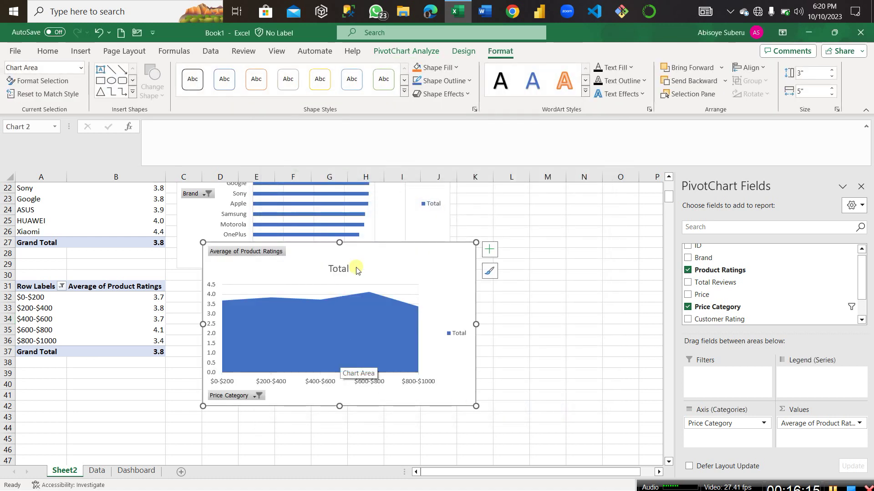
Place the area chart beside the price category PivotTable, just below the brand bar chart
{"action": "left_click_drag", "start_coordinate": [370, 245], "coordinate": [371, 257]}
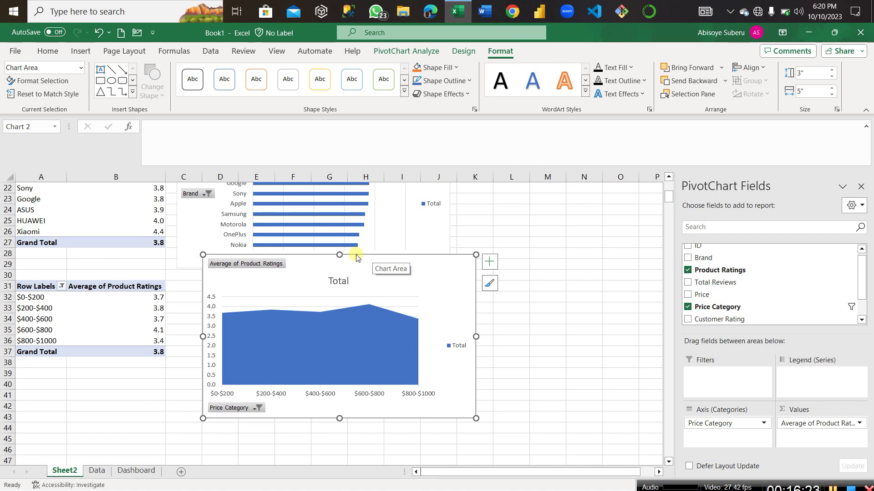
{"action": "left_click_drag", "start_coordinate": [384, 258], "coordinate": [366, 284]}
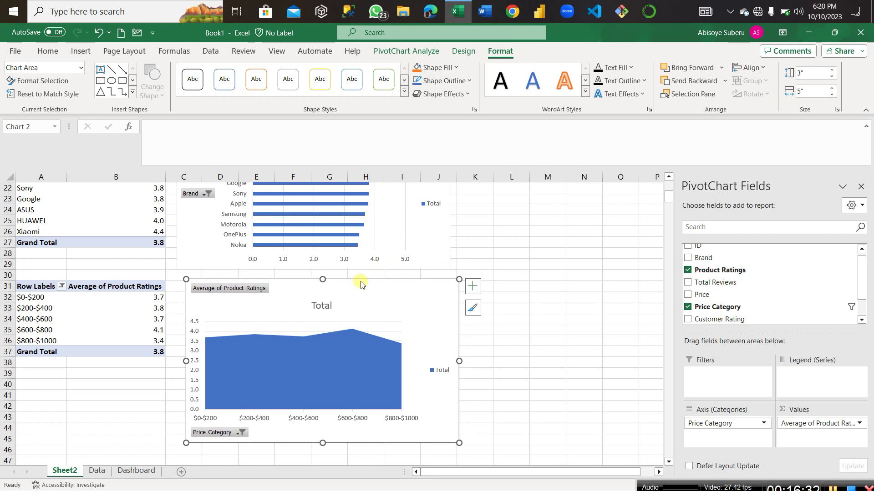
{"action": "left_click_drag", "start_coordinate": [360, 284], "coordinate": [368, 282]}
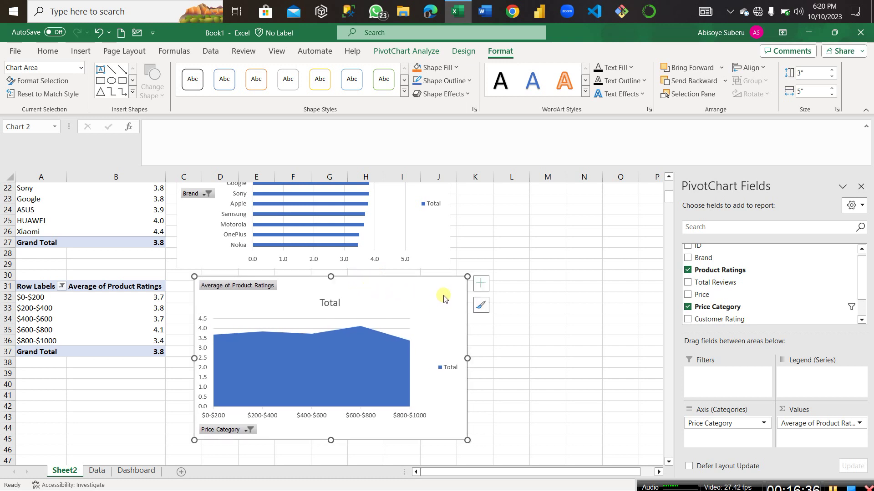
Show data labels on the price category area chart
{"action": "left_click", "coordinate": [481, 284]}
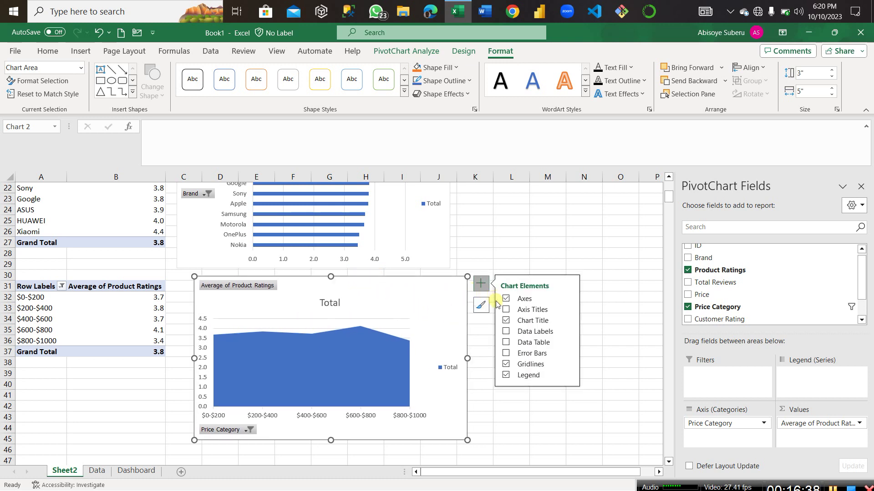
{"action": "left_click", "coordinate": [505, 333]}
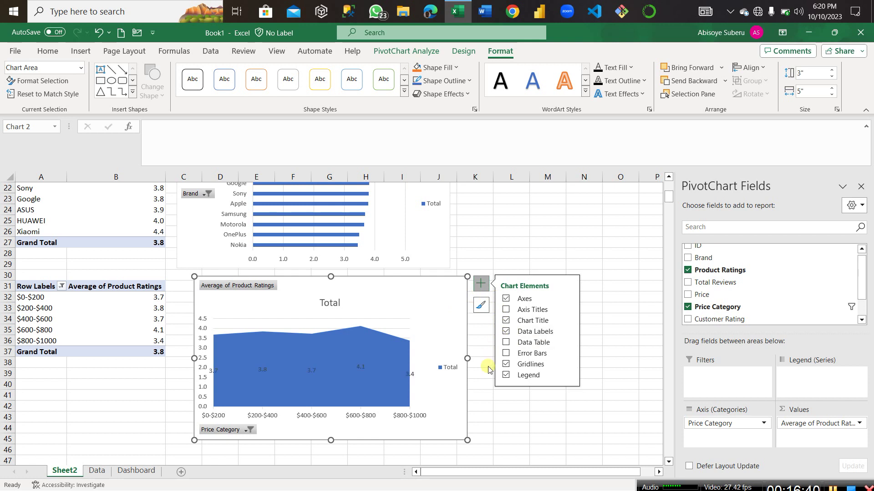
{"action": "left_click", "coordinate": [485, 366]}
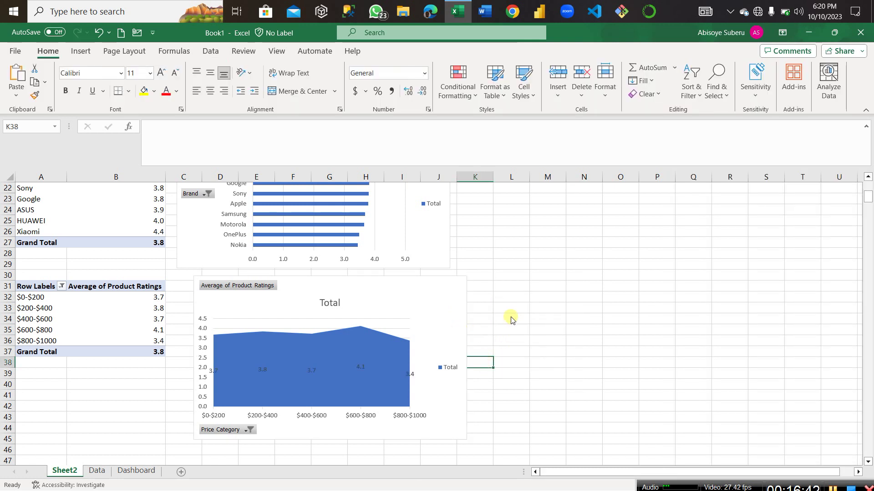
{"action": "scroll", "coordinate": [510, 321], "scroll_direction": "down", "scroll_amount": 4}
{"action": "scroll", "coordinate": [509, 319], "scroll_direction": "down", "scroll_amount": 3}
{"action": "scroll", "coordinate": [360, 320], "scroll_direction": "up", "scroll_amount": 2}
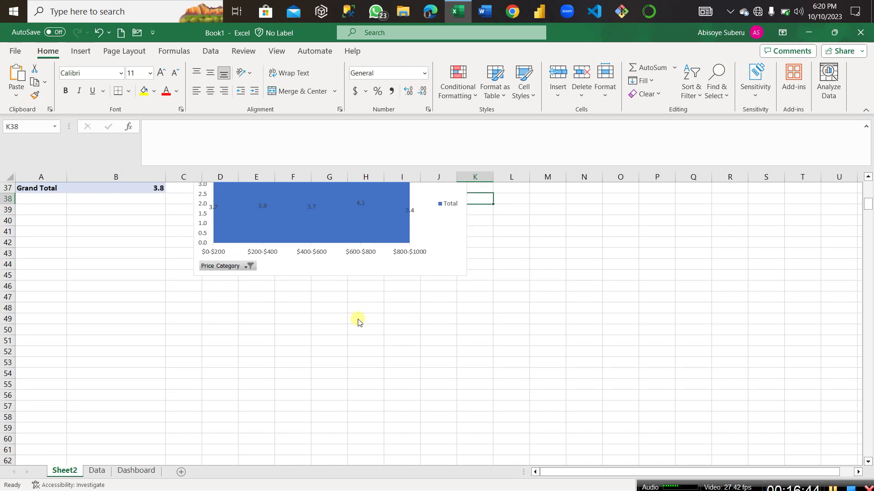
Insert another PivotTable from the Data sheet's columns at cell A48 of Sheet2
{"action": "scroll", "coordinate": [285, 328], "scroll_direction": "down", "scroll_amount": 1}
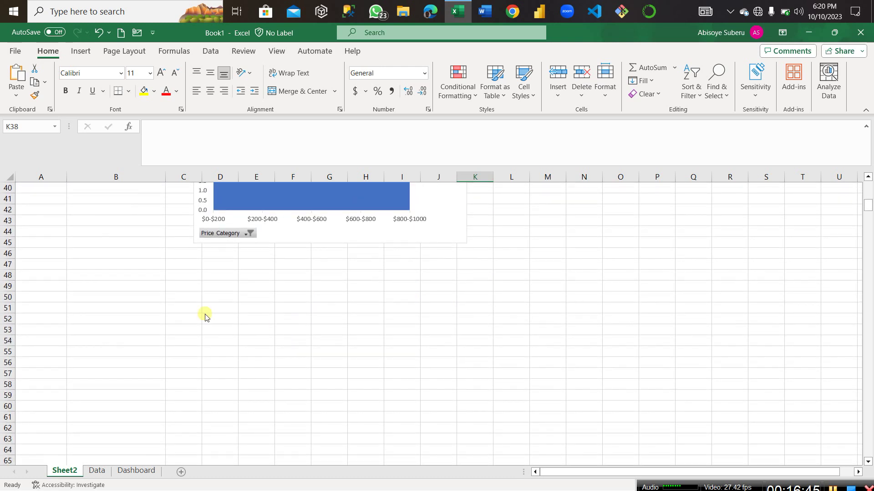
{"action": "left_click", "coordinate": [35, 275]}
{"action": "left_click", "coordinate": [81, 51]}
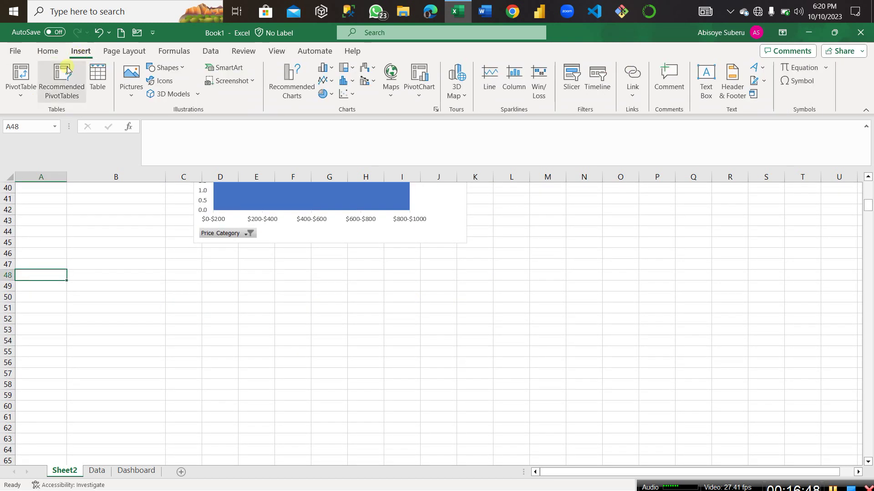
{"action": "left_click", "coordinate": [19, 89]}
{"action": "left_click", "coordinate": [41, 112]}
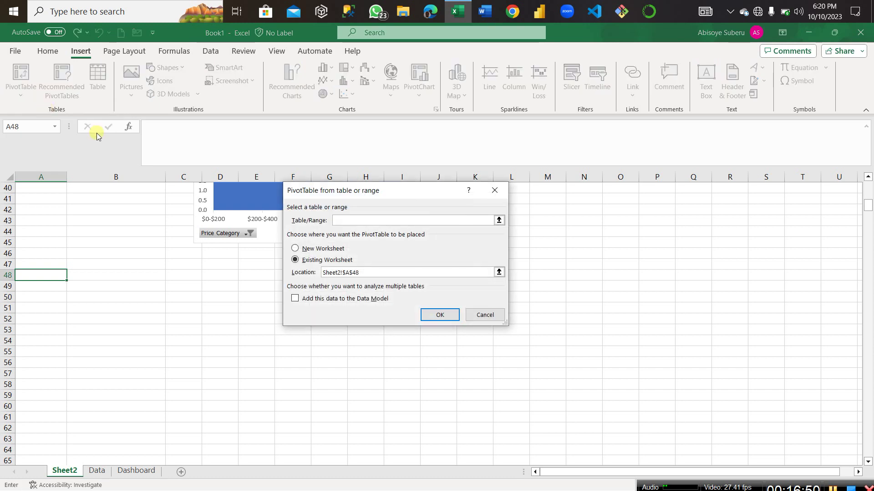
{"action": "left_click", "coordinate": [440, 315]}
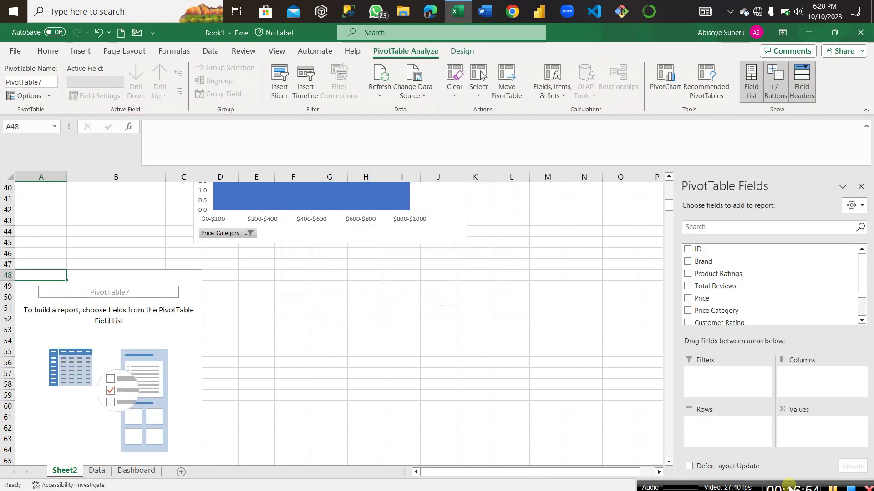
{"action": "left_click_drag", "start_coordinate": [787, 486], "coordinate": [785, 490]}
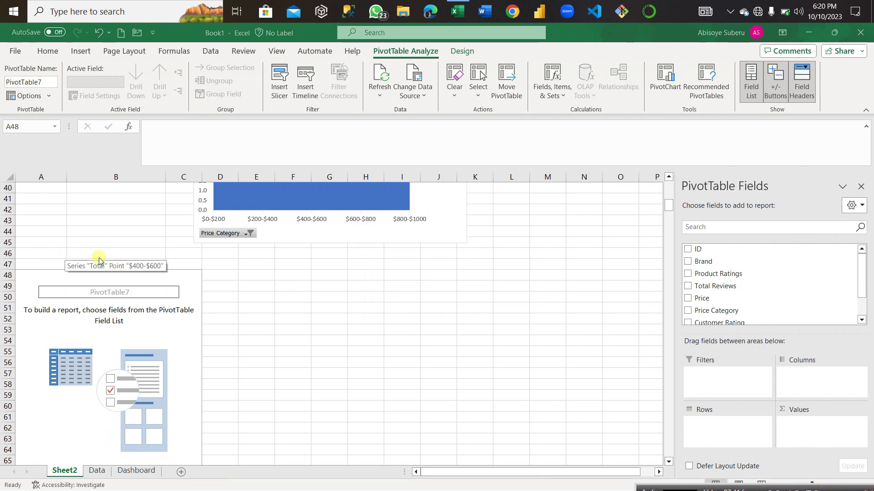
{"action": "scroll", "coordinate": [733, 295], "scroll_direction": "down", "scroll_amount": 2}
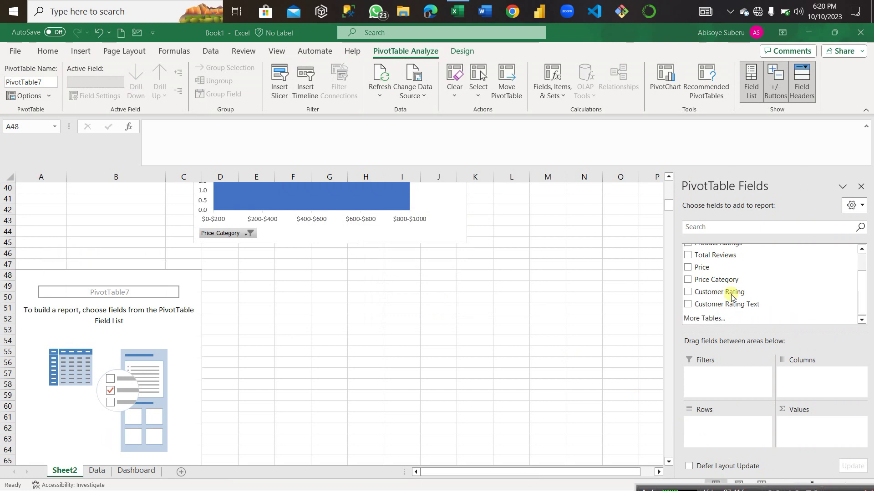
{"action": "left_click", "coordinate": [689, 304]}
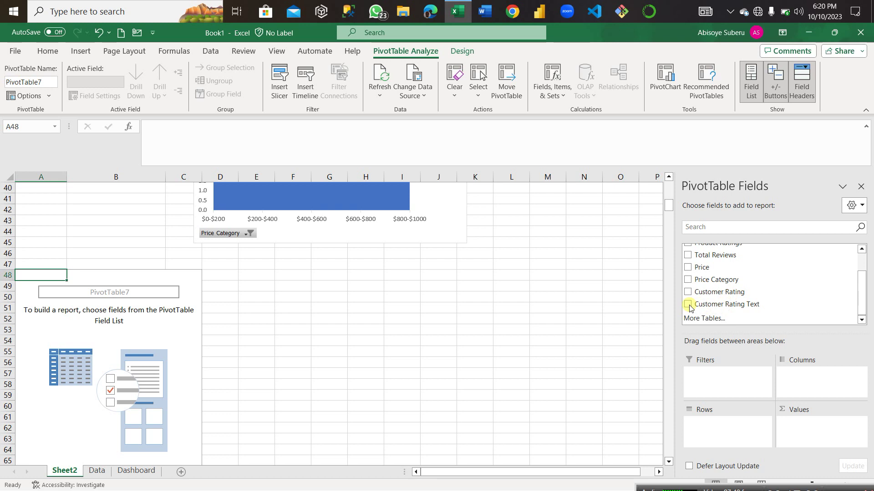
{"action": "left_click", "coordinate": [687, 304]}
{"action": "left_click", "coordinate": [688, 305]}
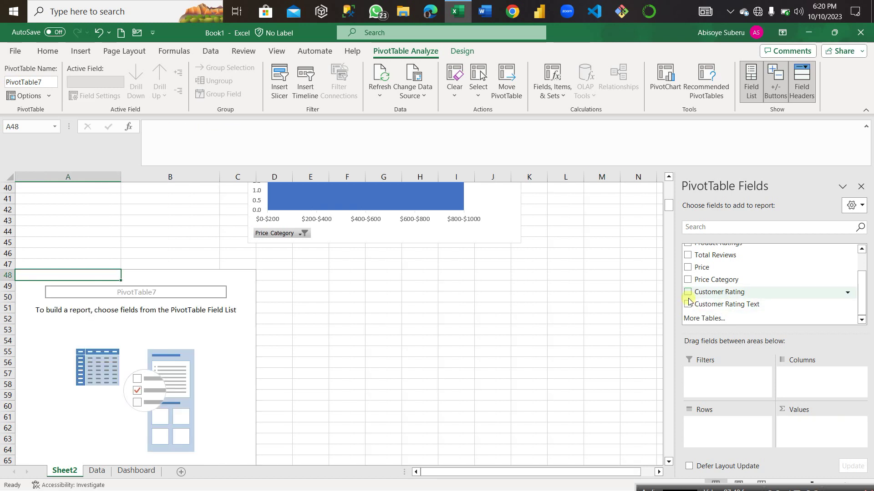
{"action": "left_click", "coordinate": [688, 293]}
{"action": "left_click", "coordinate": [688, 293]}
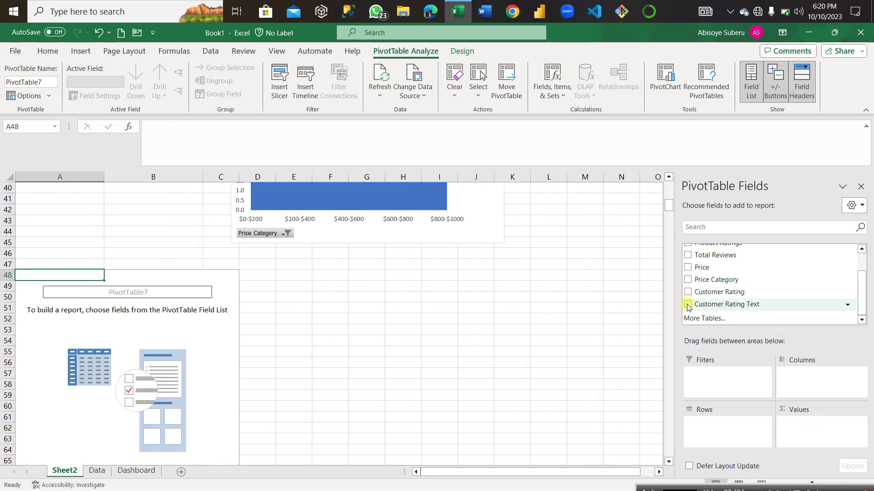
Use Customer Rating Text as the rows of the A48 PivotTable and filter out the blank entry
{"action": "left_click", "coordinate": [688, 304]}
{"action": "left_click_drag", "start_coordinate": [798, 426], "coordinate": [733, 430]}
{"action": "left_click", "coordinate": [62, 276]}
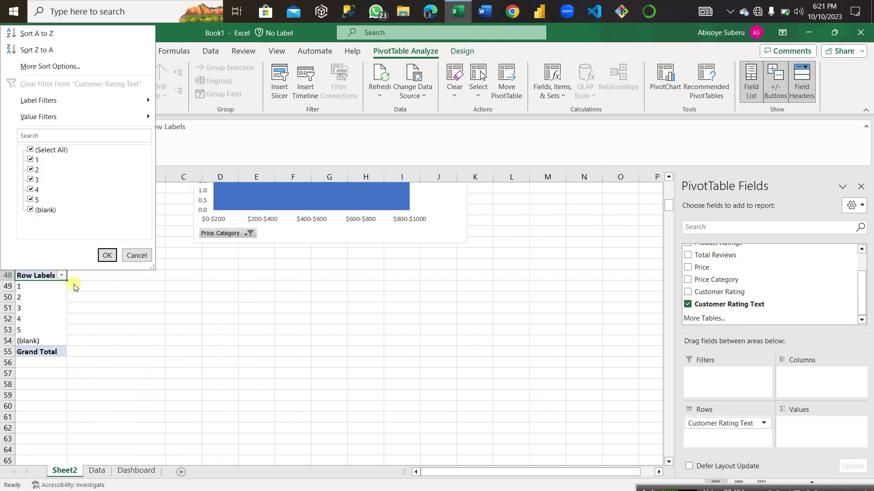
{"action": "left_click", "coordinate": [30, 210]}
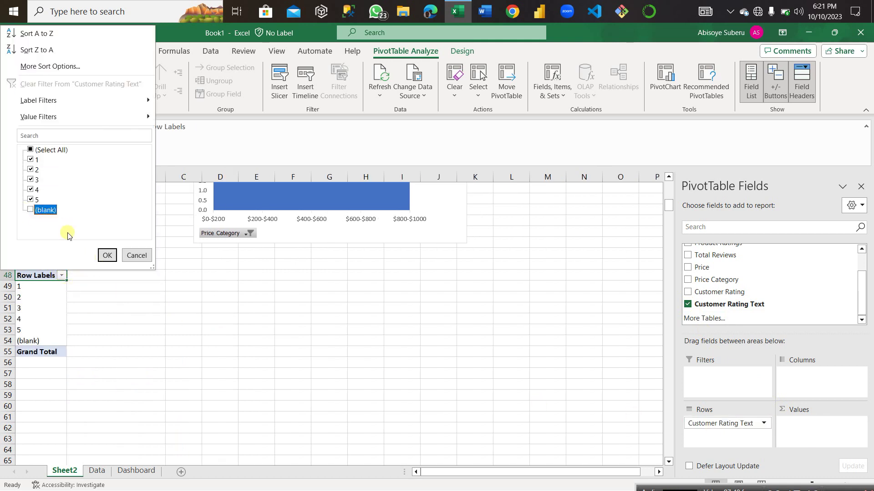
{"action": "left_click", "coordinate": [108, 256]}
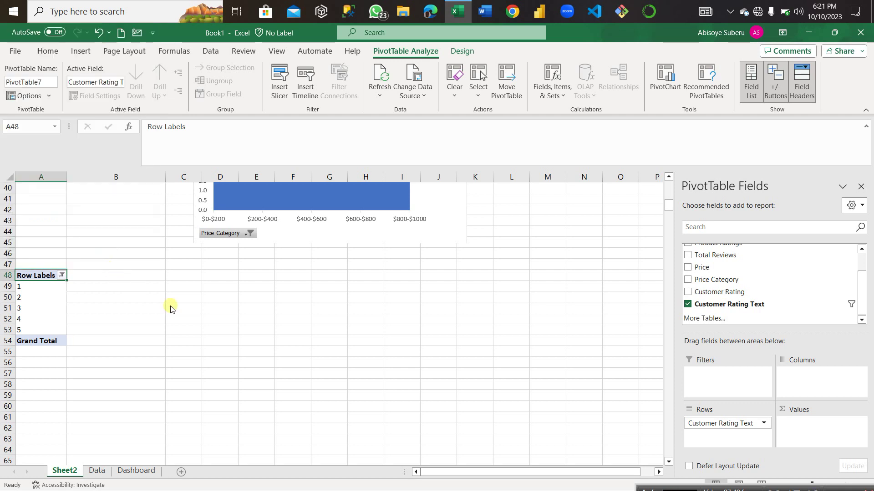
Add Customer Rating as the values of the same PivotTable and summarize it by Count
{"action": "left_click", "coordinate": [688, 293]}
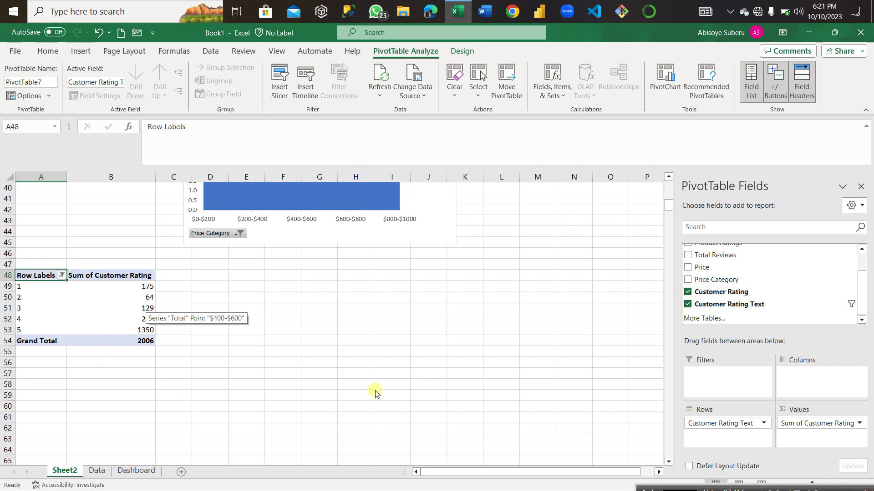
{"action": "left_click", "coordinate": [858, 425]}
{"action": "left_click", "coordinate": [815, 410]}
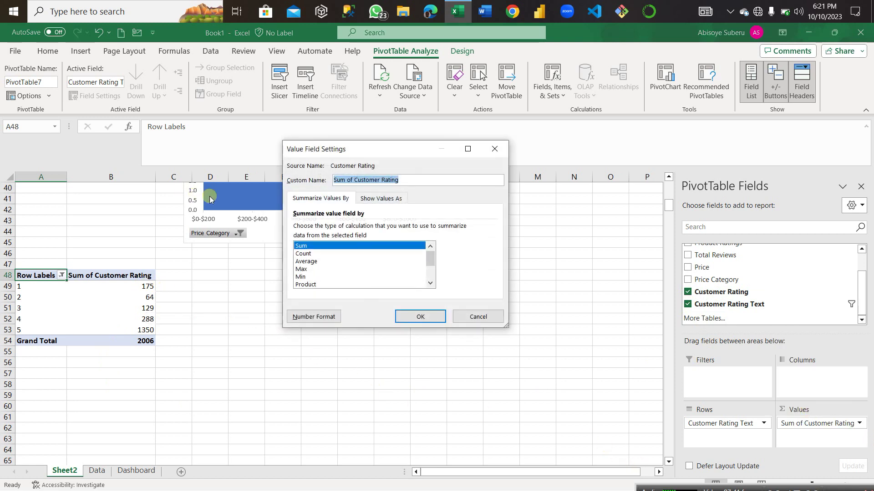
{"action": "left_click", "coordinate": [308, 255]}
{"action": "left_click", "coordinate": [419, 316]}
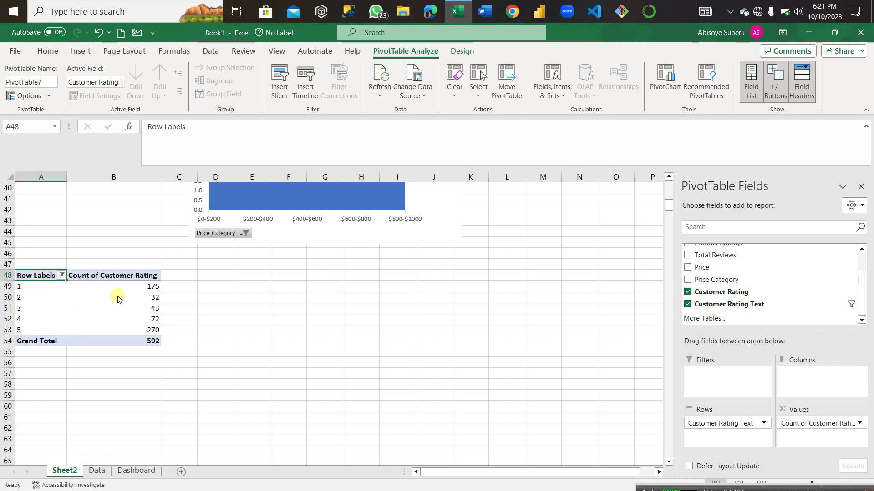
{"action": "mouse_move", "coordinate": [127, 293]}
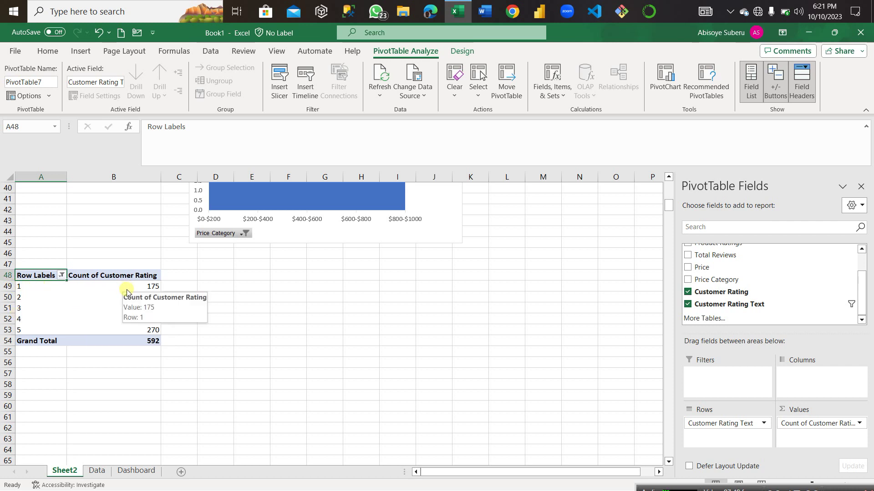
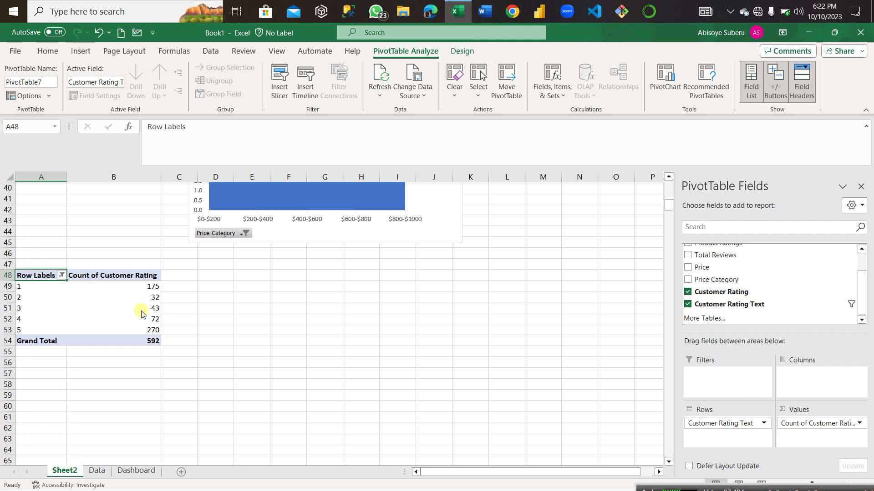
Insert a Radar PivotChart of the customer rating counts
{"action": "left_click", "coordinate": [211, 287]}
{"action": "left_click", "coordinate": [103, 279]}
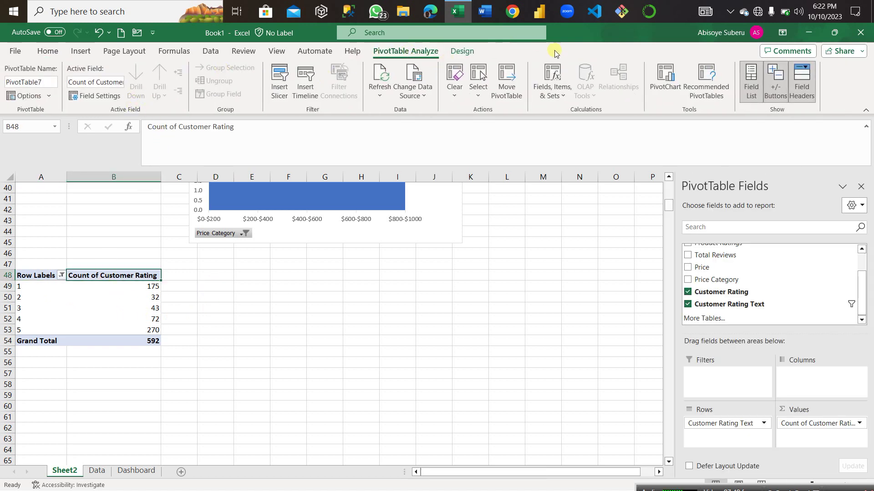
{"action": "left_click", "coordinate": [664, 82]}
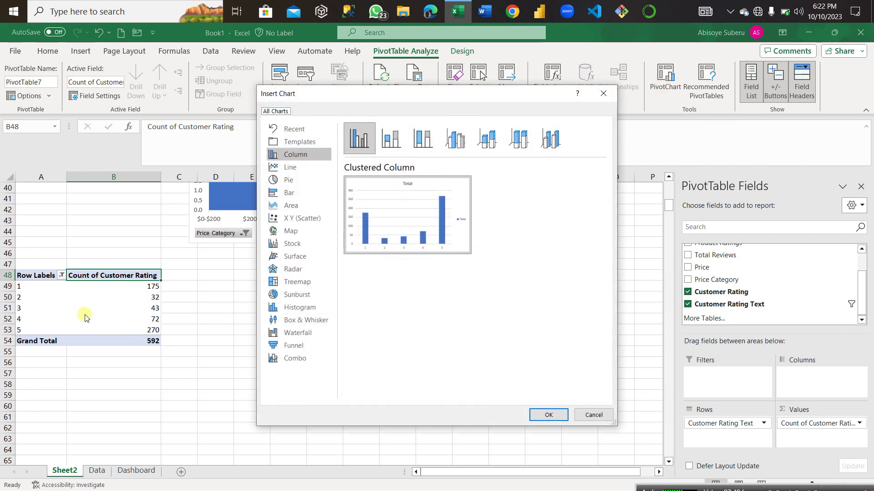
{"action": "left_click", "coordinate": [296, 270]}
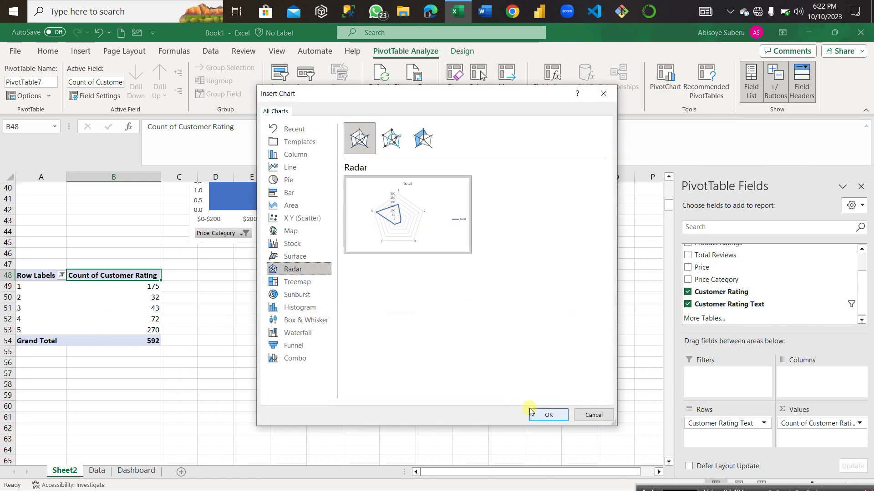
{"action": "left_click", "coordinate": [548, 415]}
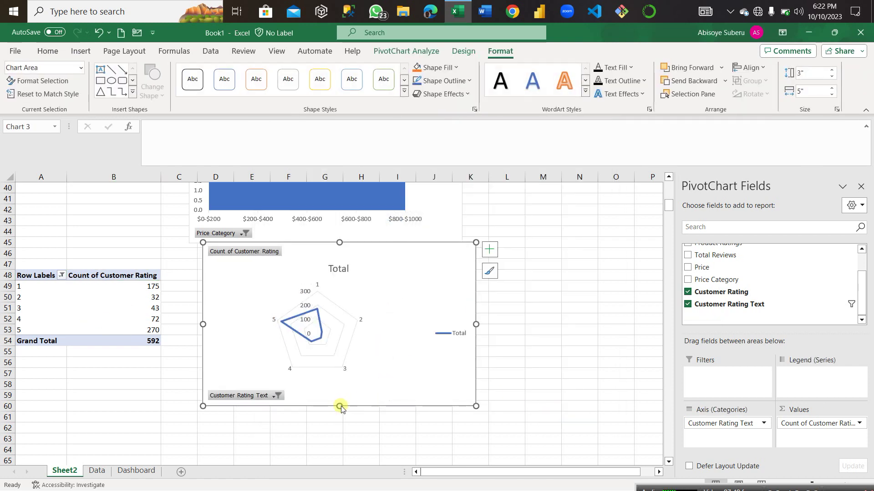
Reduce the radar chart's height to about 2.6" and place it beside its PivotTable, just below the area chart
{"action": "left_click_drag", "start_coordinate": [339, 406], "coordinate": [338, 384]}
{"action": "left_click_drag", "start_coordinate": [357, 255], "coordinate": [351, 264]}
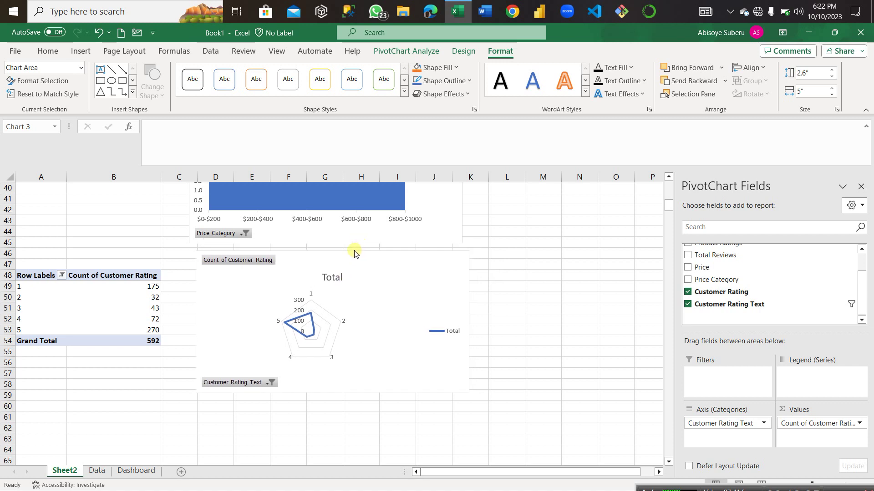
{"action": "mouse_move", "coordinate": [284, 325]}
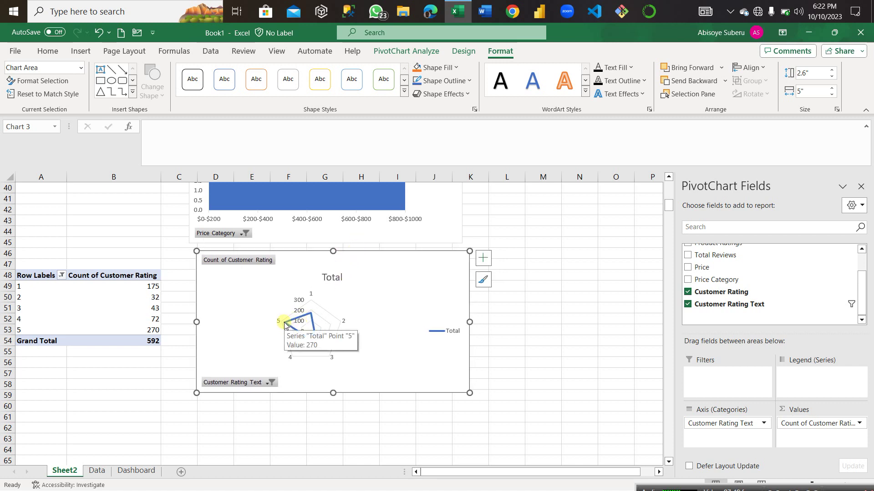
{"action": "mouse_move", "coordinate": [311, 317]}
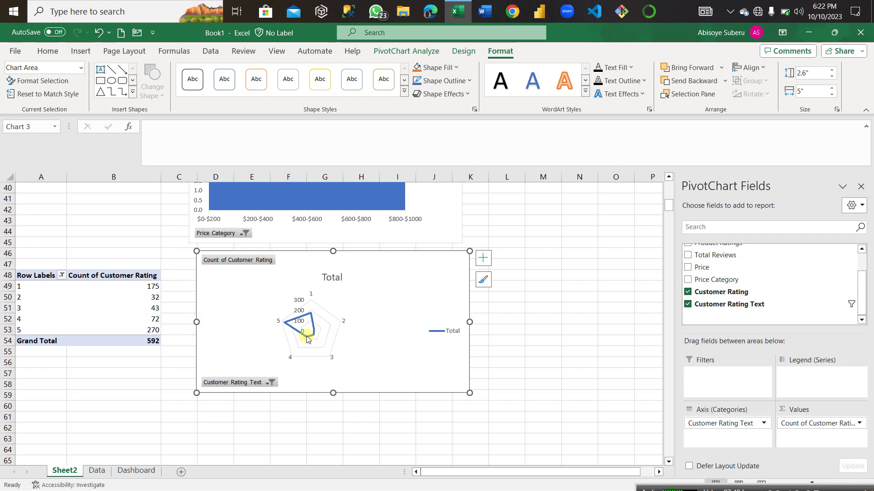
{"action": "mouse_move", "coordinate": [307, 339]}
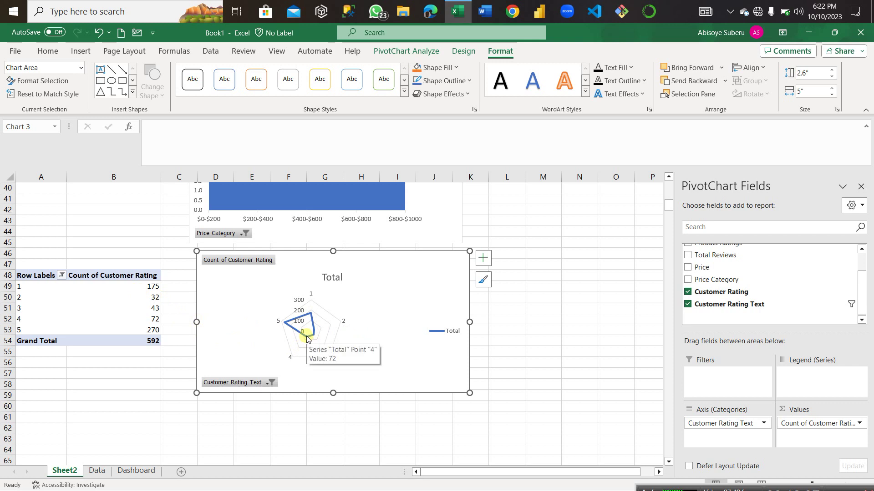
{"action": "left_click", "coordinate": [127, 406]}
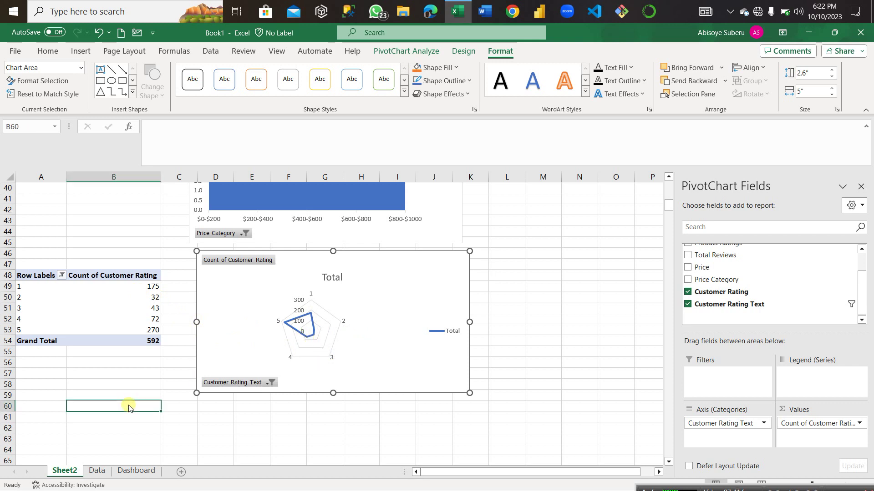
Review the price category and customer rating PivotTables and their charts on Sheet2
{"action": "scroll", "coordinate": [103, 394], "scroll_direction": "down", "scroll_amount": 3}
{"action": "scroll", "coordinate": [103, 394], "scroll_direction": "up", "scroll_amount": 11}
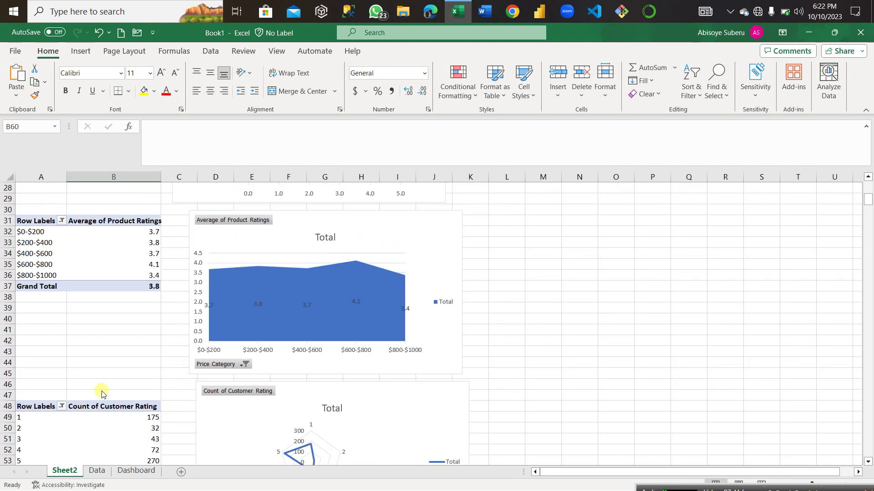
{"action": "scroll", "coordinate": [101, 398], "scroll_direction": "down", "scroll_amount": 9}
{"action": "scroll", "coordinate": [101, 397], "scroll_direction": "down", "scroll_amount": 1}
{"action": "scroll", "coordinate": [99, 397], "scroll_direction": "up", "scroll_amount": 3}
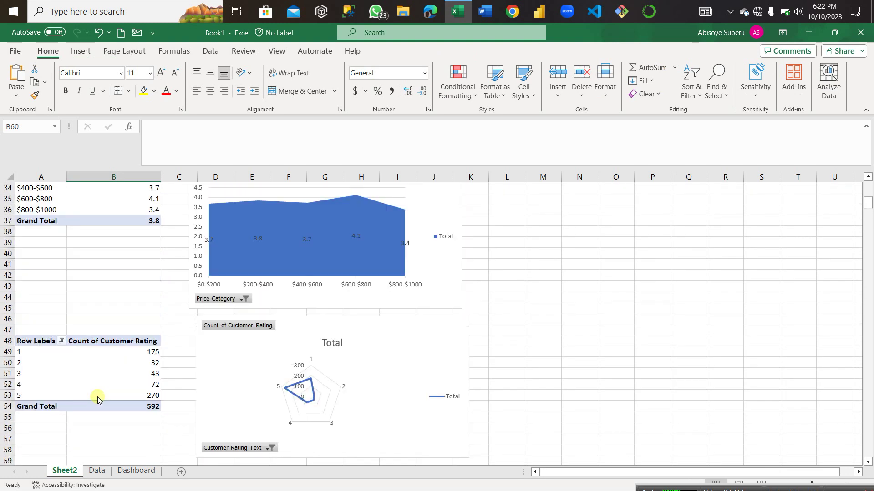
{"action": "scroll", "coordinate": [99, 398], "scroll_direction": "down", "scroll_amount": 3}
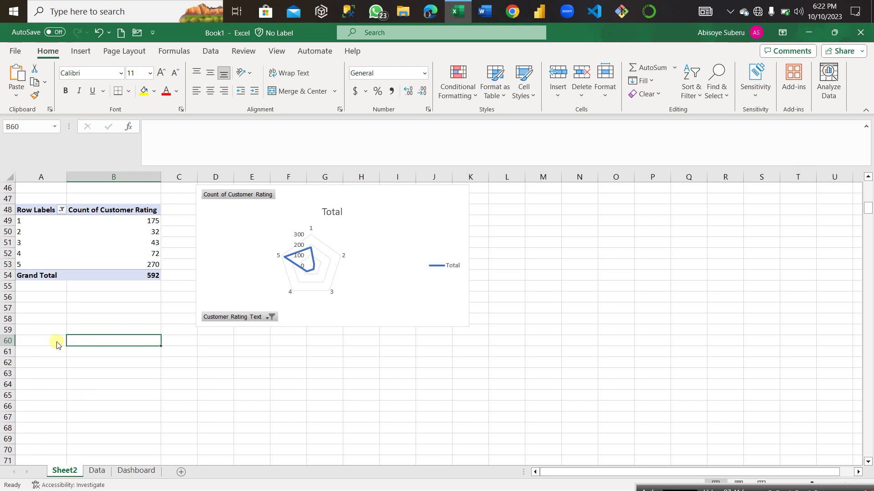
Insert a PivotTable from Data!$A:$H in cell A59 of Sheet2, below the customer rating PivotTable
{"action": "left_click", "coordinate": [38, 334]}
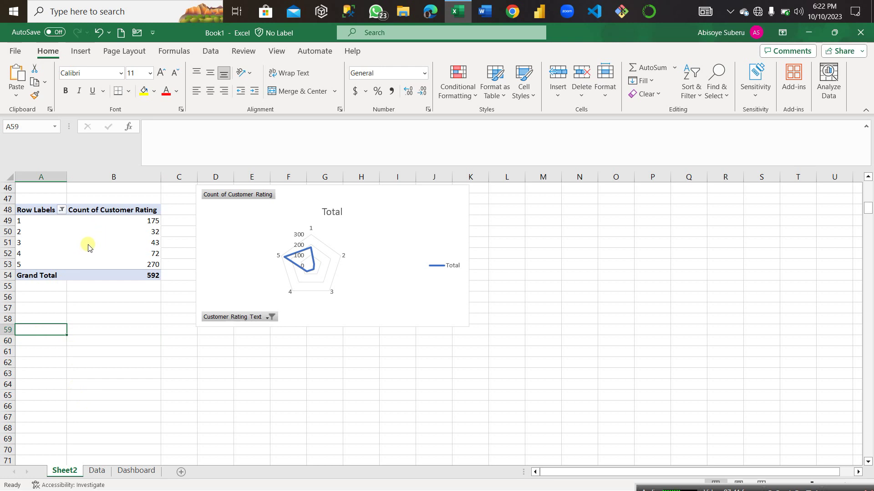
{"action": "mouse_move", "coordinate": [86, 251]}
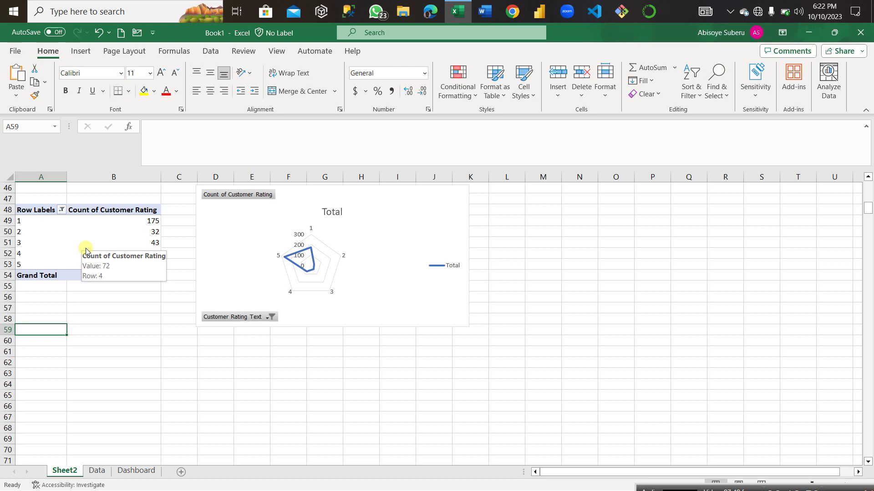
{"action": "scroll", "coordinate": [102, 250], "scroll_direction": "up", "scroll_amount": 11}
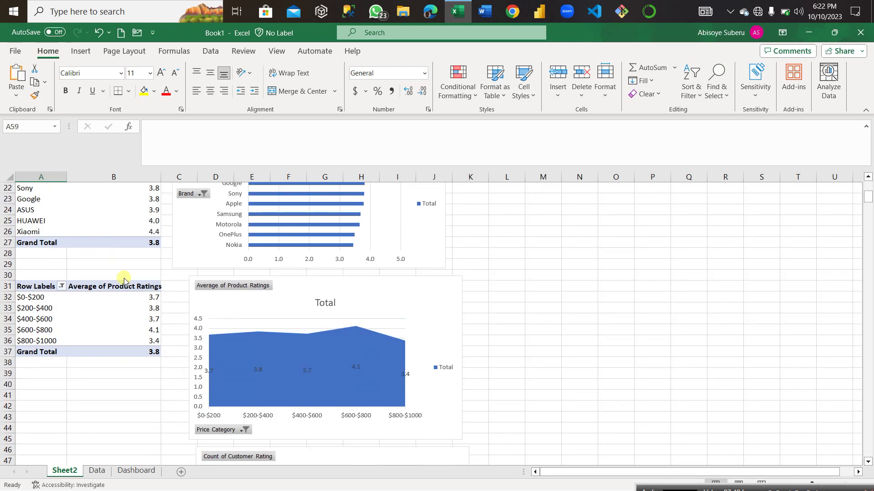
{"action": "scroll", "coordinate": [124, 281], "scroll_direction": "down", "scroll_amount": 9}
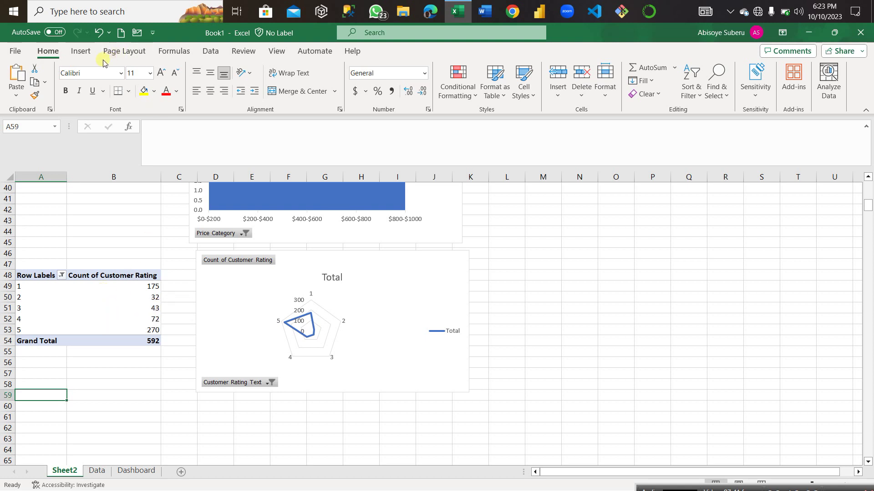
{"action": "left_click", "coordinate": [80, 51]}
{"action": "left_click", "coordinate": [32, 83]}
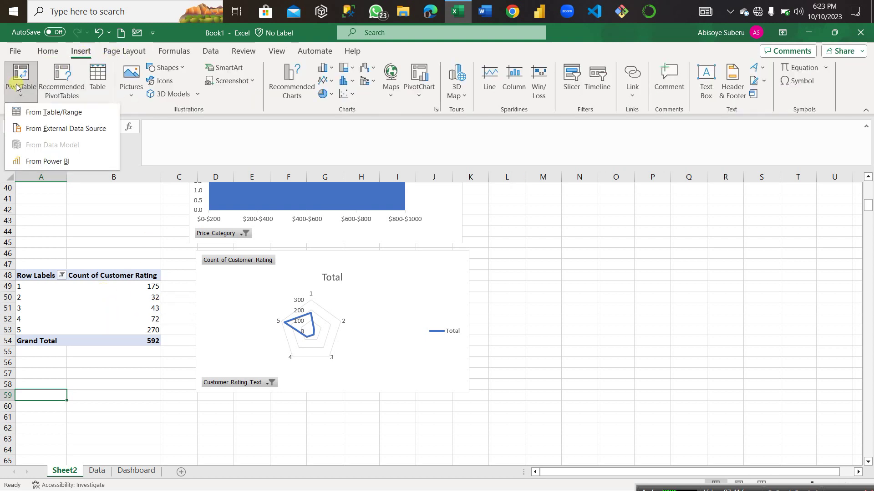
{"action": "left_click", "coordinate": [45, 111]}
{"action": "type", "text": "Data!$A:$H"}
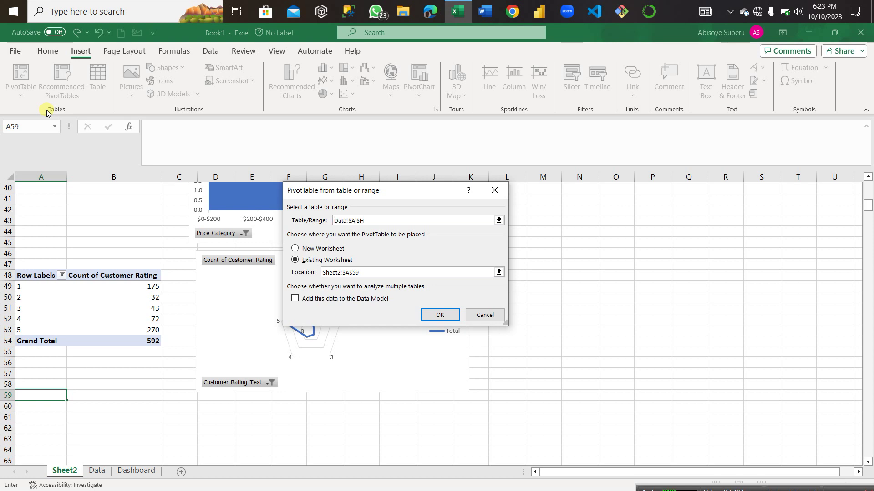
{"action": "left_click", "coordinate": [440, 315]}
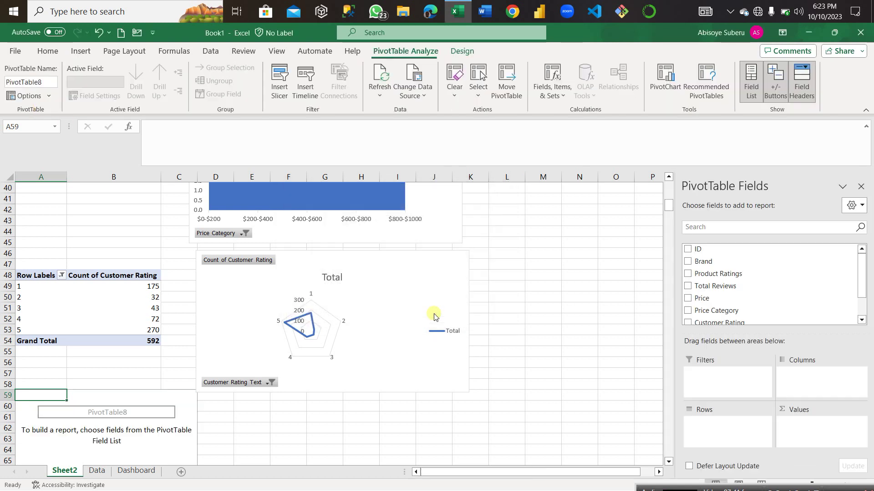
Shorten the radar chart from its lower edge so it ends around row 56, above the new PivotTable
{"action": "scroll", "coordinate": [387, 390], "scroll_direction": "down", "scroll_amount": 4}
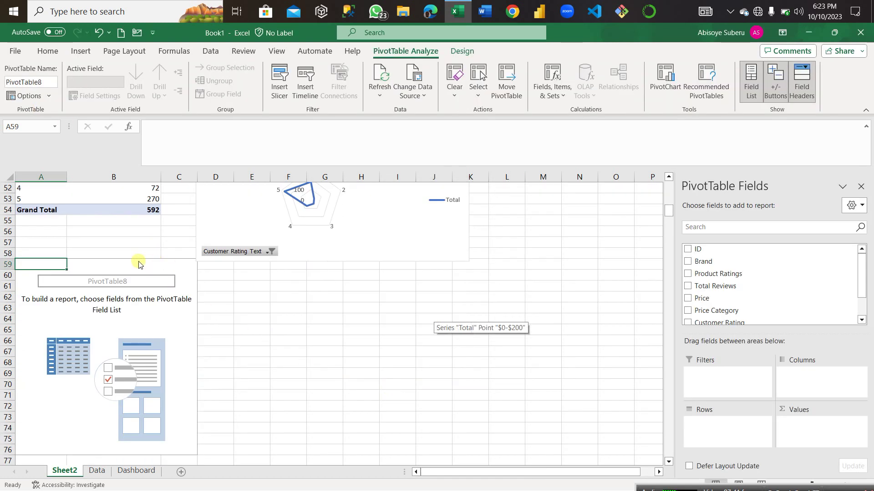
{"action": "left_click_drag", "start_coordinate": [141, 264], "coordinate": [147, 279]}
{"action": "left_click", "coordinate": [249, 298]}
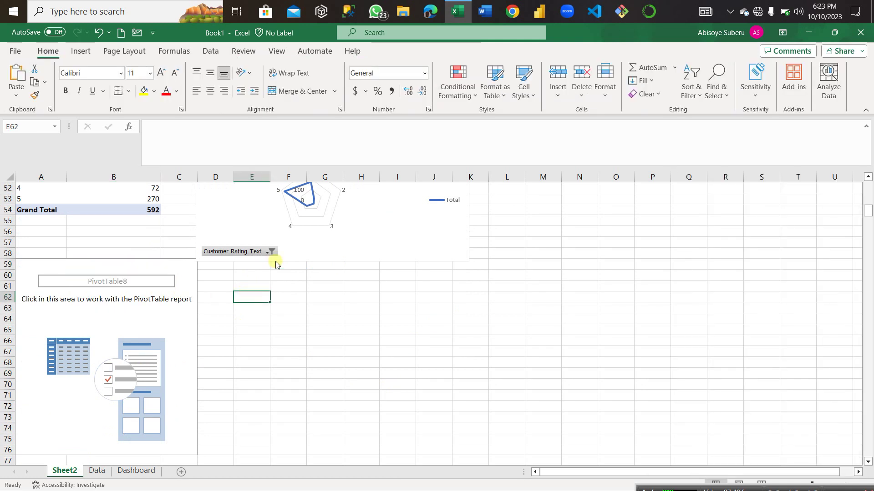
{"action": "left_click", "coordinate": [276, 259]}
{"action": "left_click_drag", "start_coordinate": [334, 262], "coordinate": [336, 234]}
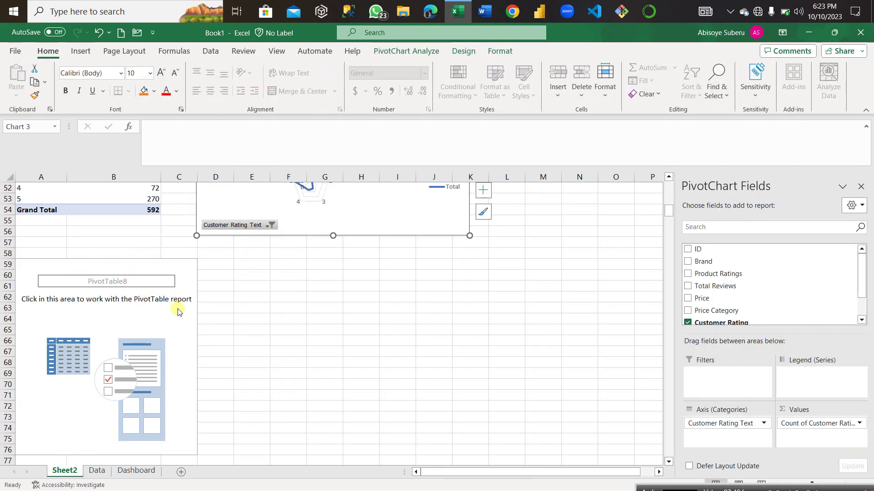
Add Brand as the rows of the new PivotTable and filter out the (blank) item
{"action": "left_click", "coordinate": [148, 309]}
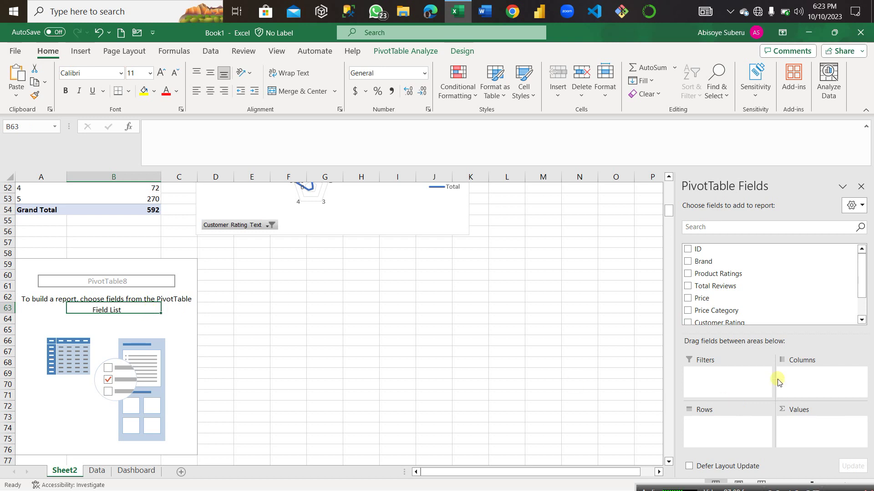
{"action": "left_click", "coordinate": [687, 262]}
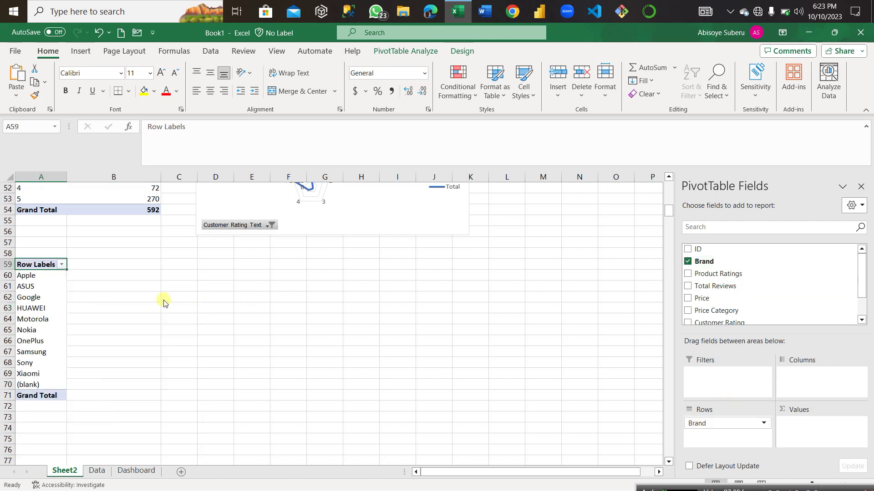
{"action": "left_click", "coordinate": [61, 264]}
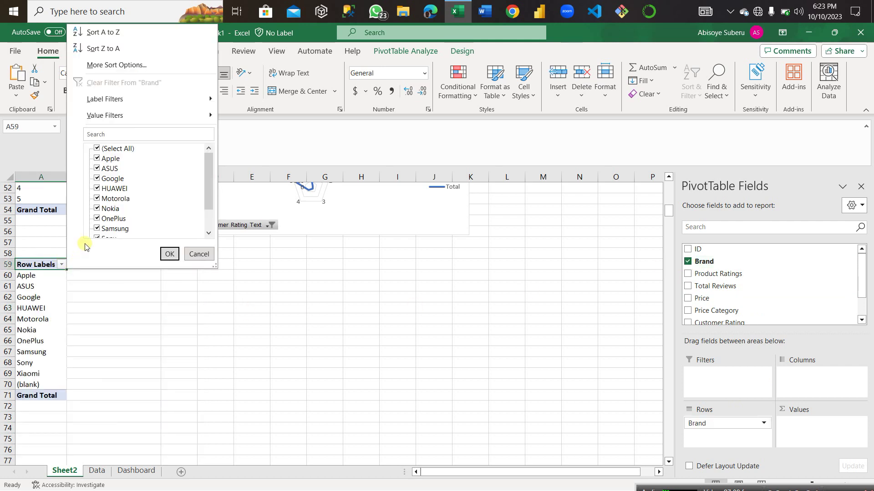
{"action": "scroll", "coordinate": [108, 212], "scroll_direction": "down", "scroll_amount": 1}
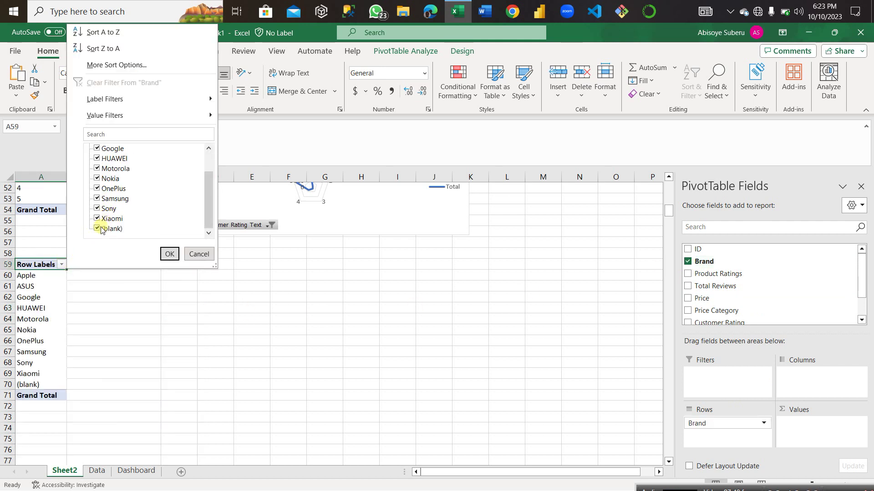
{"action": "left_click", "coordinate": [96, 229]}
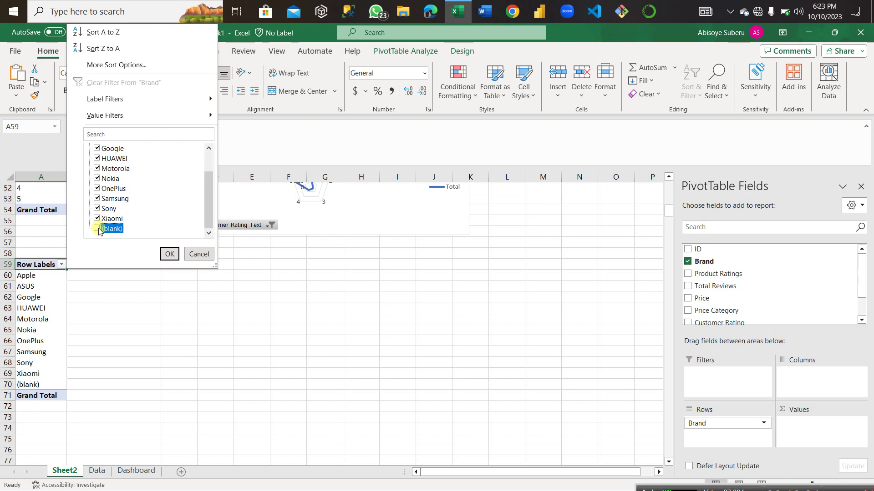
{"action": "left_click", "coordinate": [168, 255]}
Add Customer Rating Text to the brand PivotTable as its columns
{"action": "scroll", "coordinate": [734, 302], "scroll_direction": "down", "scroll_amount": 1}
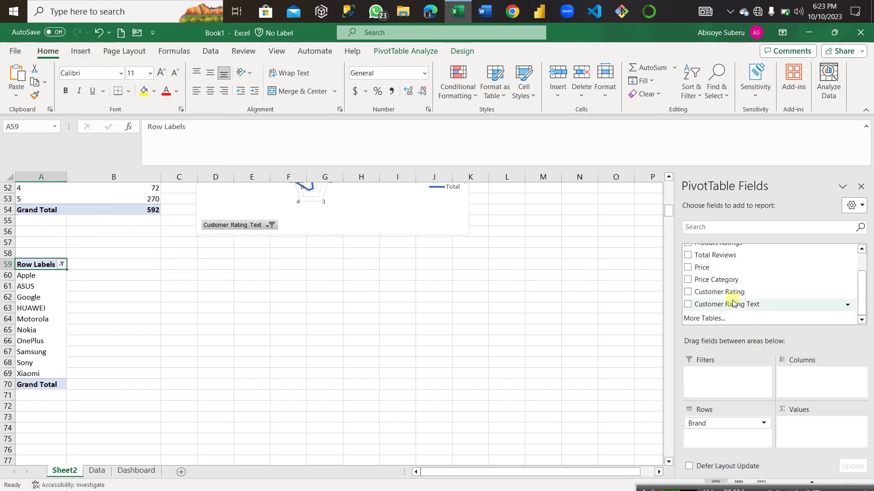
{"action": "left_click", "coordinate": [688, 305]}
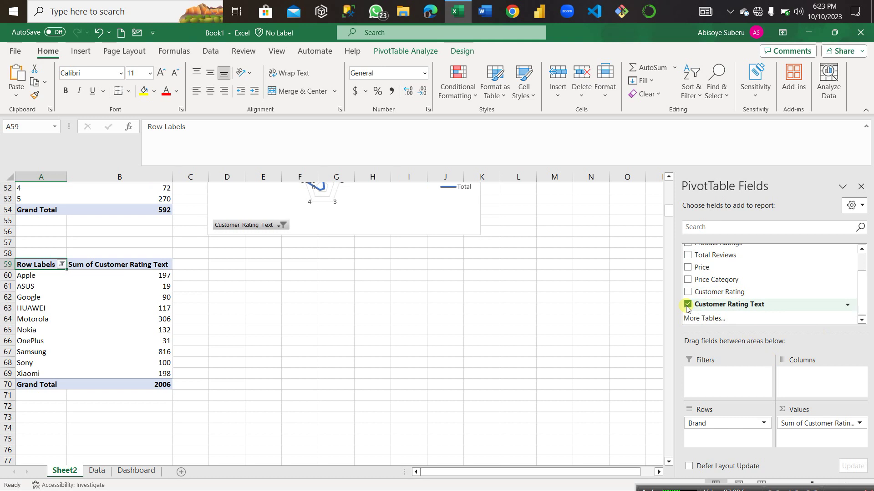
{"action": "left_click_drag", "start_coordinate": [822, 428], "coordinate": [810, 379]}
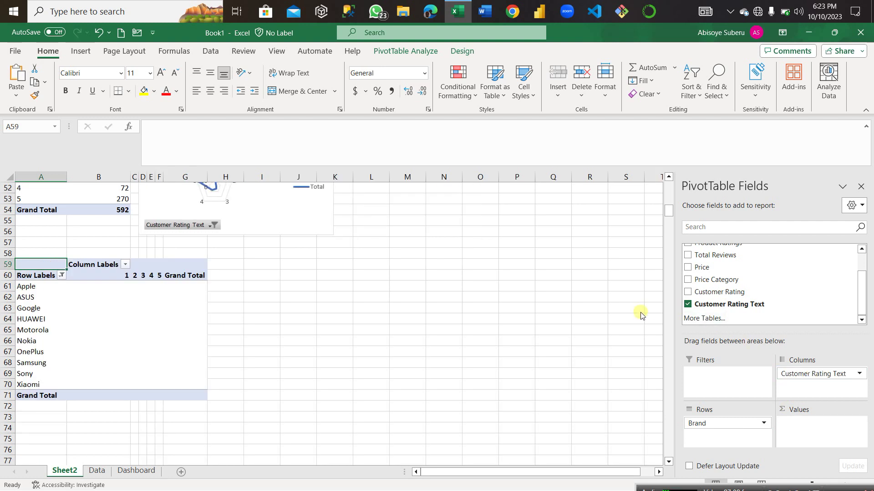
{"action": "scroll", "coordinate": [695, 296], "scroll_direction": "up", "scroll_amount": 2}
{"action": "scroll", "coordinate": [695, 297], "scroll_direction": "down", "scroll_amount": 2}
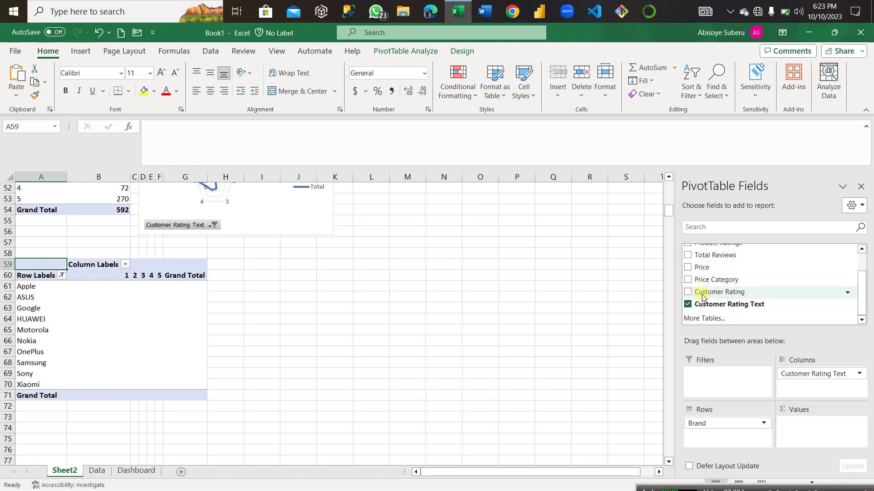
Add Customer Rating as the values of the brand PivotTable and summarize it by Count
{"action": "left_click", "coordinate": [688, 292]}
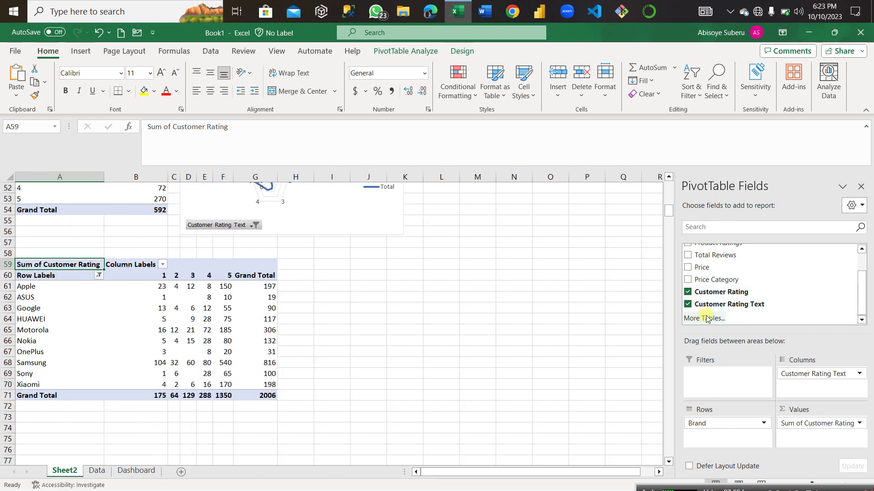
{"action": "left_click", "coordinate": [857, 423]}
{"action": "left_click", "coordinate": [809, 411]}
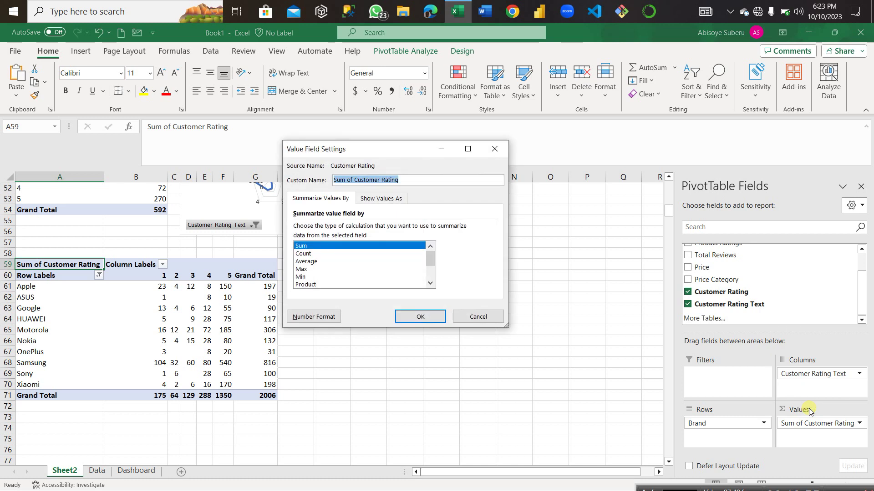
{"action": "left_click", "coordinate": [303, 253]}
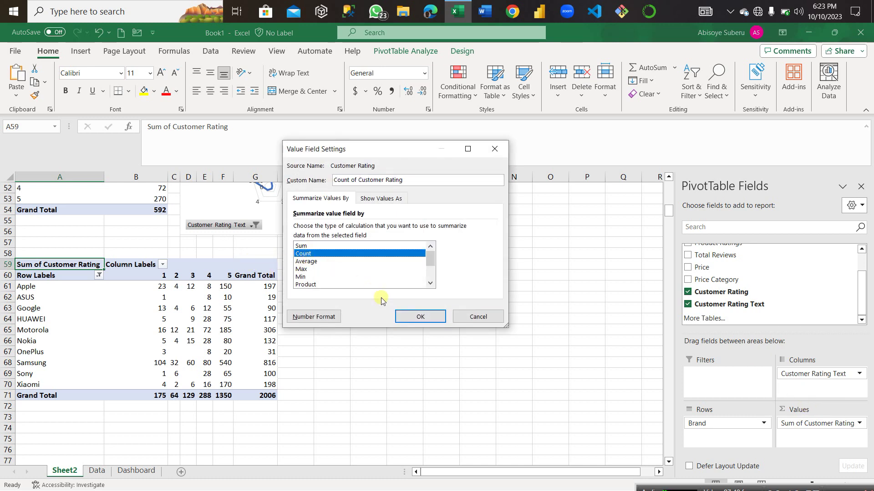
{"action": "left_click", "coordinate": [419, 317]}
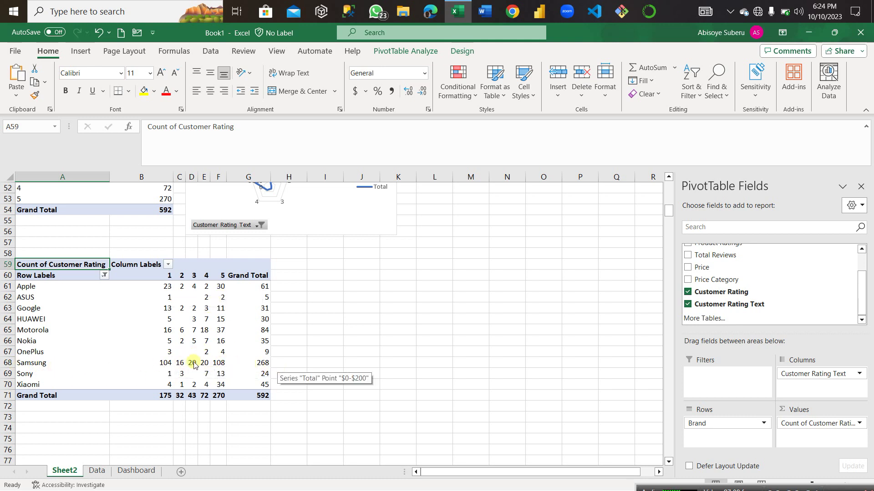
Examine the customer rating counts for each brand in the new PivotTable
{"action": "mouse_move", "coordinate": [219, 367]}
{"action": "mouse_move", "coordinate": [178, 305]}
{"action": "mouse_move", "coordinate": [239, 319]}
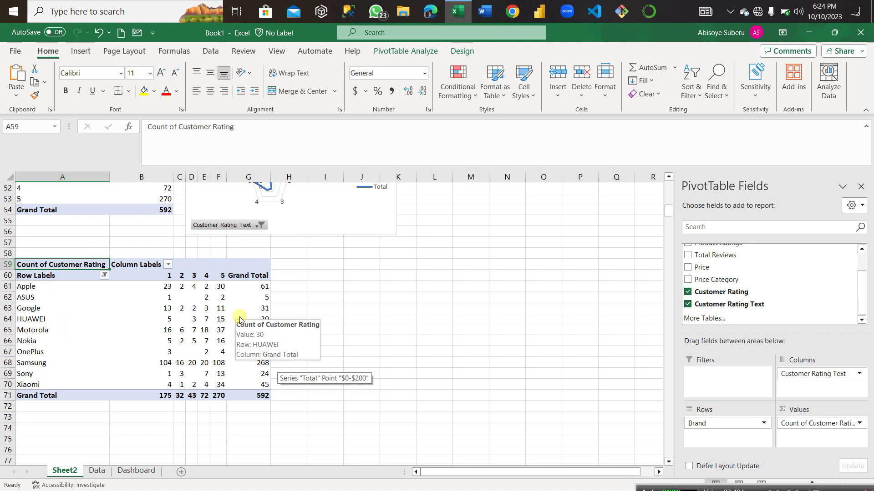
{"action": "left_click", "coordinate": [767, 487]}
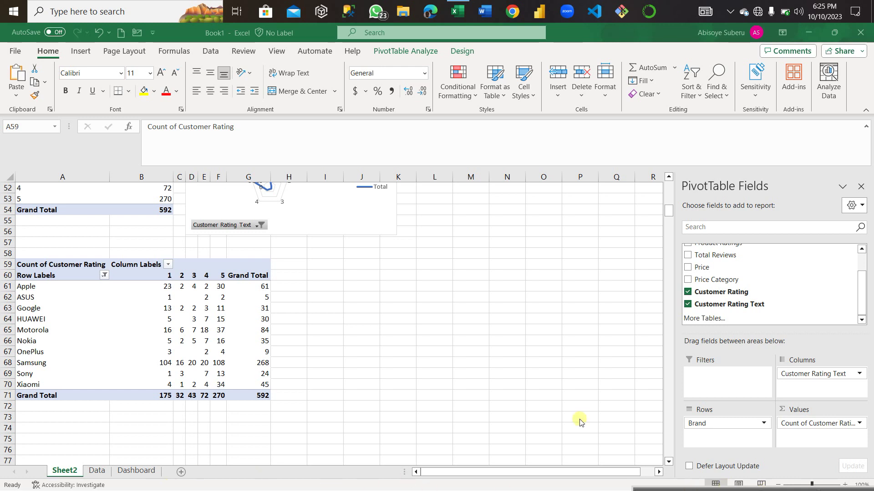
Insert a 100% Stacked Column PivotChart of the customer ratings by brand and place it beside its PivotTable
{"action": "left_click", "coordinate": [225, 266]}
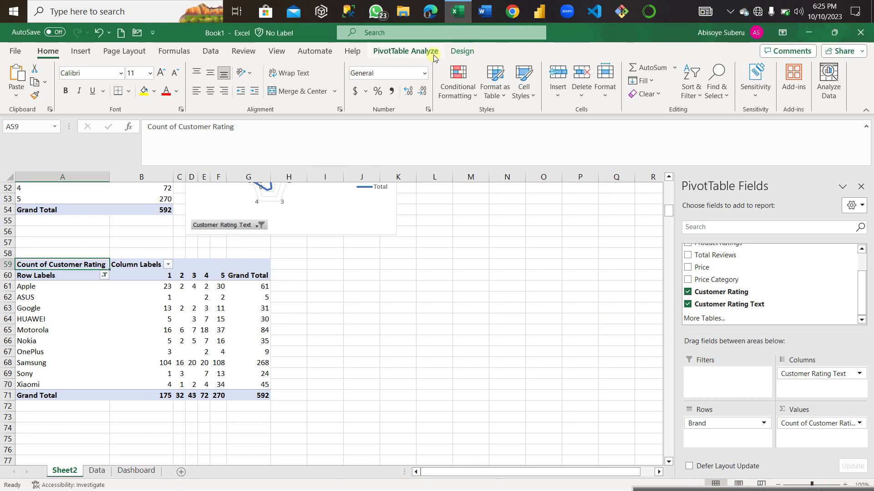
{"action": "left_click", "coordinate": [409, 52]}
{"action": "left_click", "coordinate": [673, 80]}
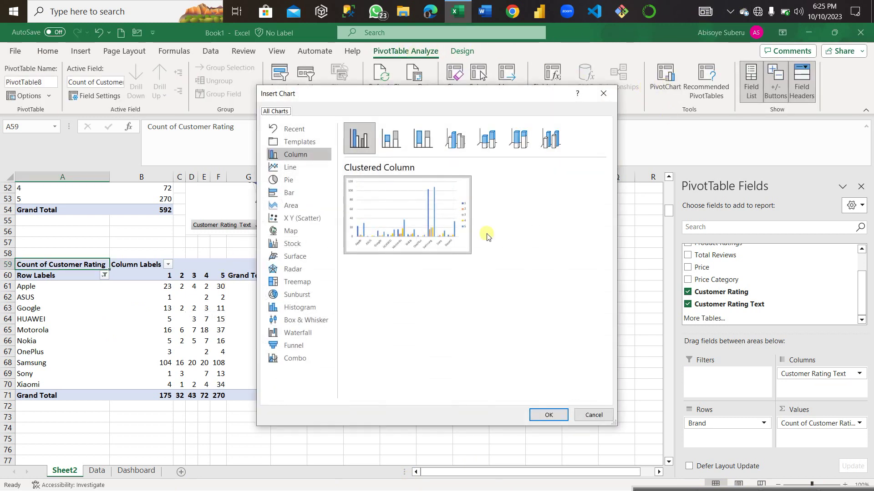
{"action": "left_click", "coordinate": [300, 305]}
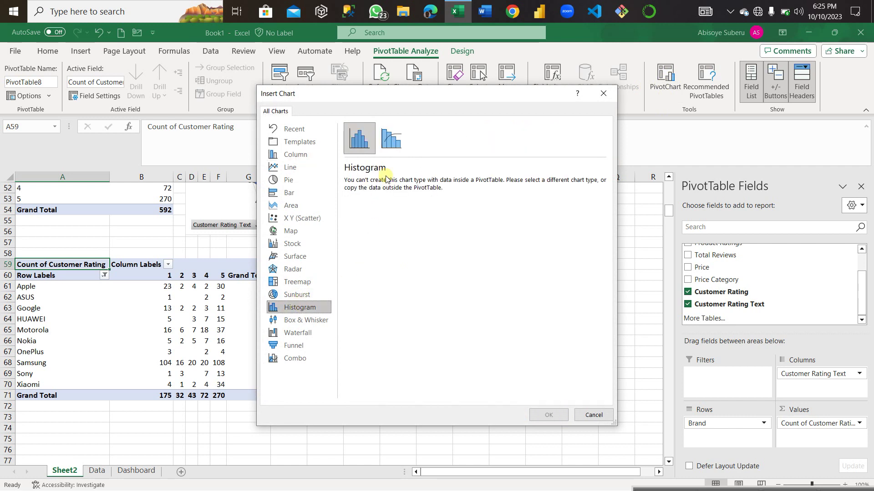
{"action": "left_click", "coordinate": [293, 194]}
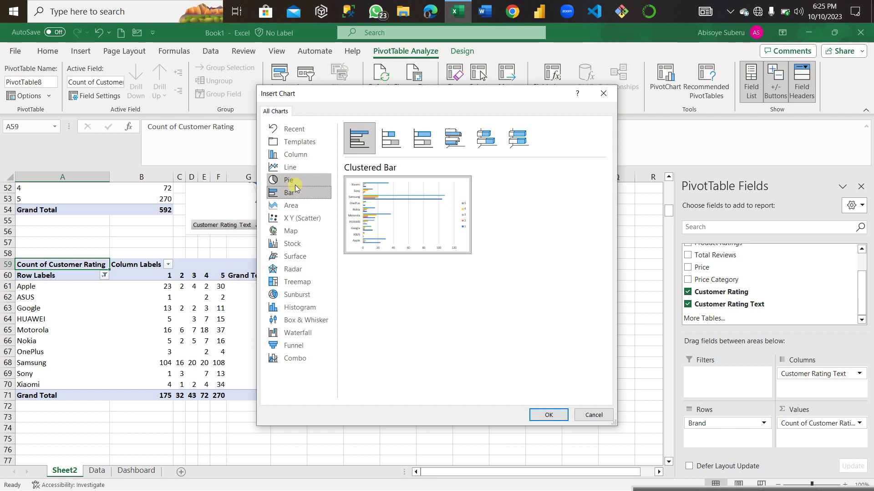
{"action": "left_click", "coordinate": [291, 180]}
{"action": "left_click", "coordinate": [295, 168]}
{"action": "left_click", "coordinate": [301, 155]}
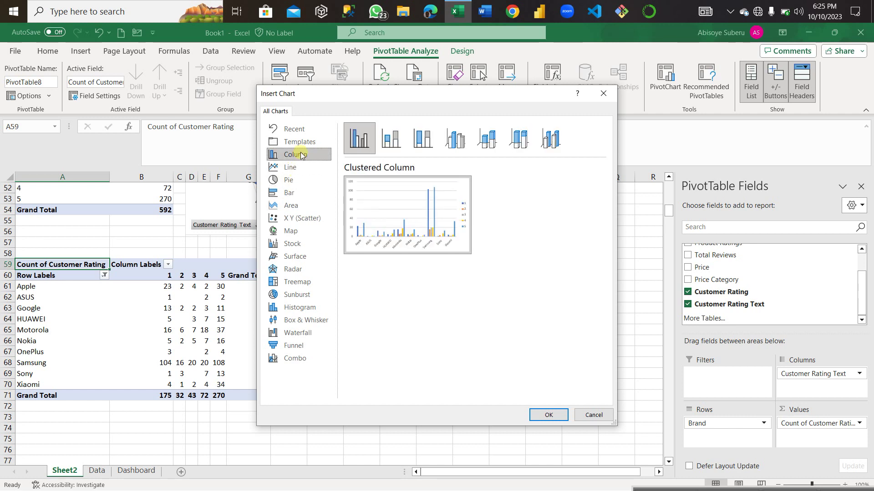
{"action": "left_click", "coordinate": [390, 139]}
{"action": "left_click", "coordinate": [418, 143]}
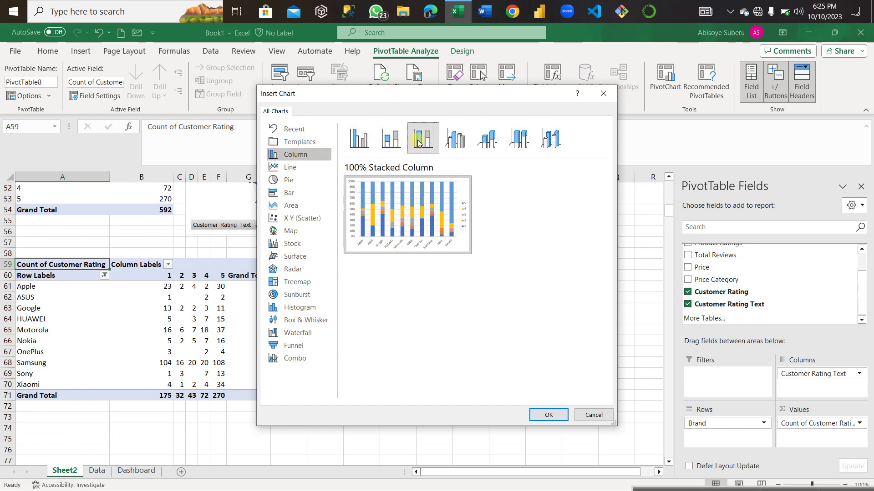
{"action": "left_click", "coordinate": [549, 415]}
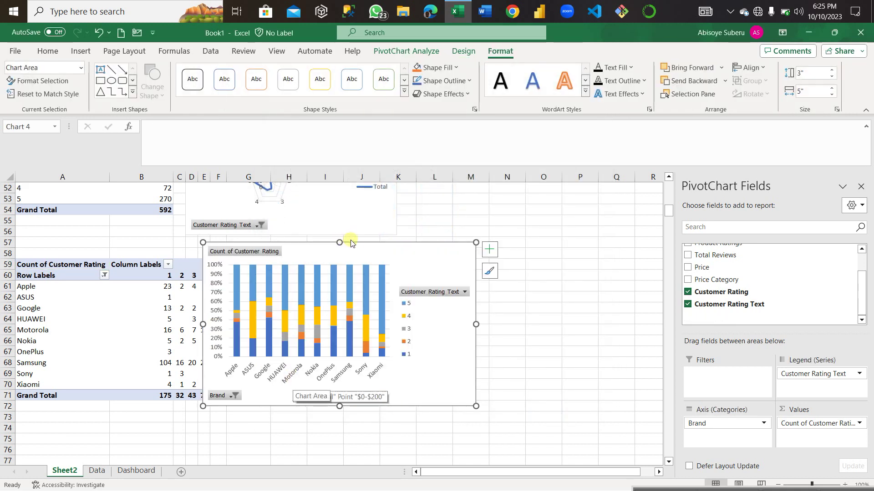
{"action": "mouse_move", "coordinate": [352, 242]}
{"action": "left_mouse_down"}
{"action": "mouse_move", "coordinate": [389, 262]}
{"action": "mouse_move", "coordinate": [437, 259]}
{"action": "left_mouse_up"}
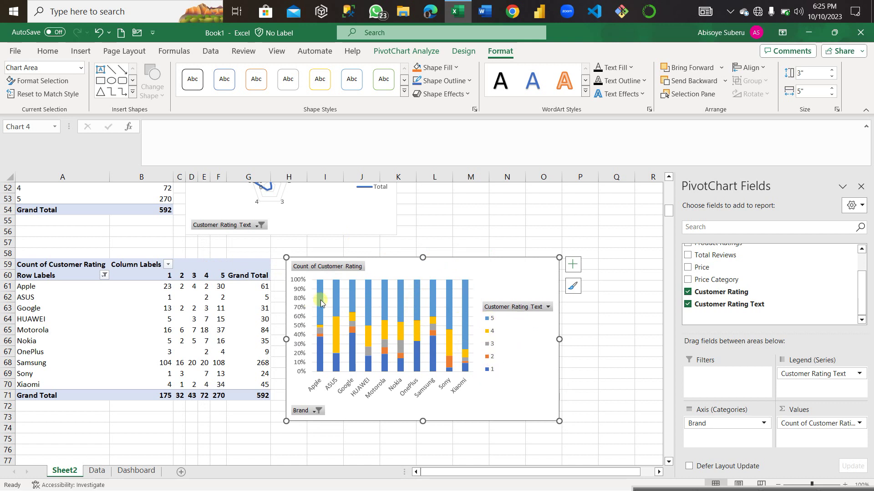
Examine the rating distribution of each brand in the stacked column chart and compare it with the PivotTable
{"action": "mouse_move", "coordinate": [321, 303]}
{"action": "mouse_move", "coordinate": [468, 320]}
{"action": "mouse_move", "coordinate": [434, 359]}
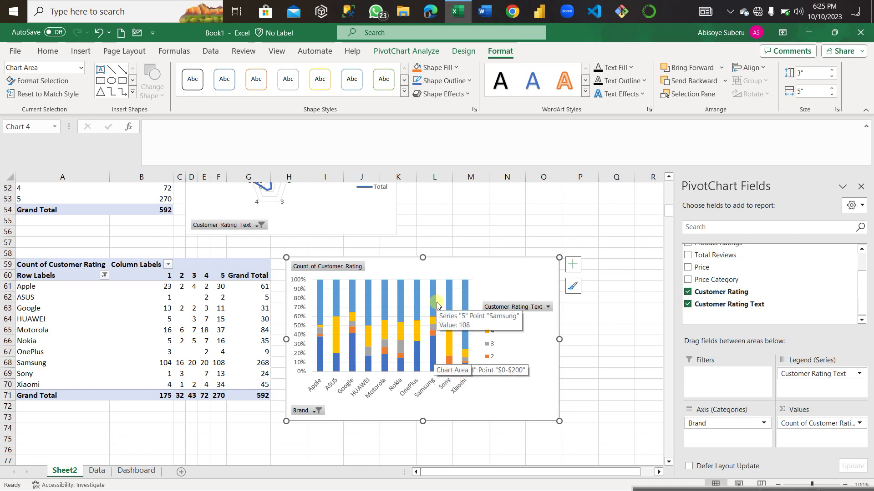
{"action": "scroll", "coordinate": [196, 394], "scroll_direction": "up", "scroll_amount": 5}
{"action": "scroll", "coordinate": [251, 389], "scroll_direction": "down", "scroll_amount": 4}
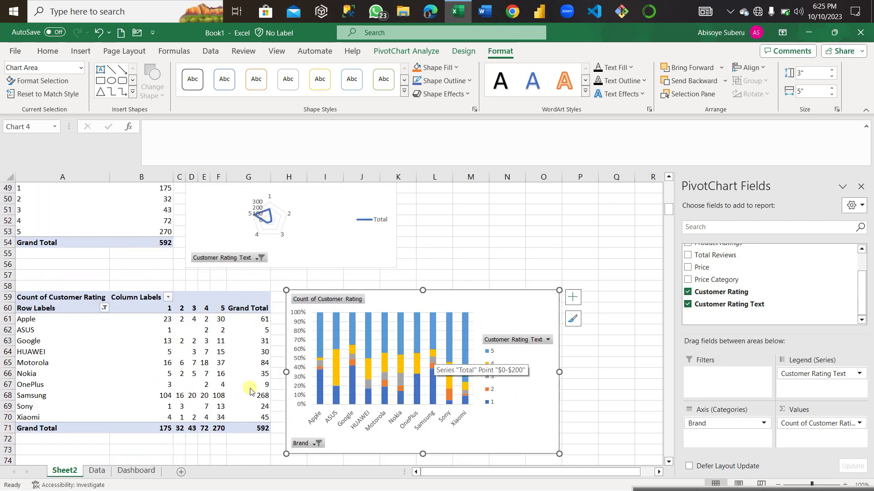
Open the Dashboard sheet and hide its gridlines
{"action": "scroll", "coordinate": [342, 373], "scroll_direction": "up", "scroll_amount": 3}
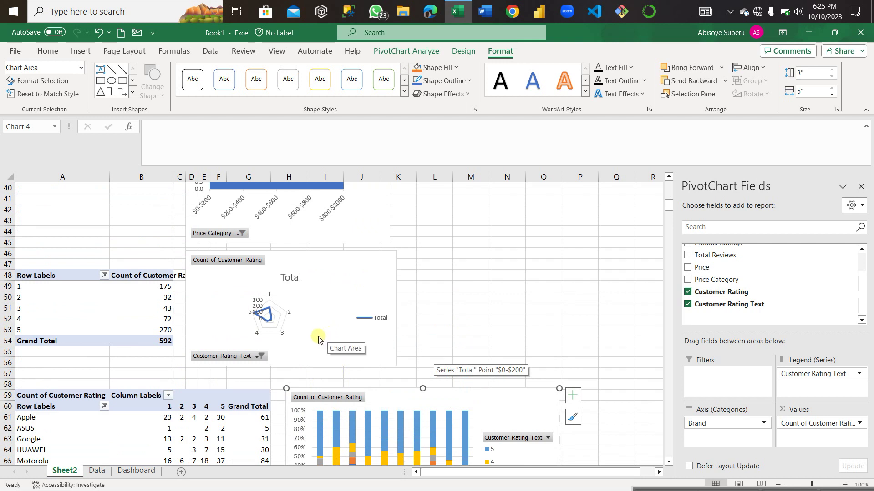
{"action": "scroll", "coordinate": [319, 339], "scroll_direction": "up", "scroll_amount": 5}
{"action": "scroll", "coordinate": [305, 338], "scroll_direction": "up", "scroll_amount": 8}
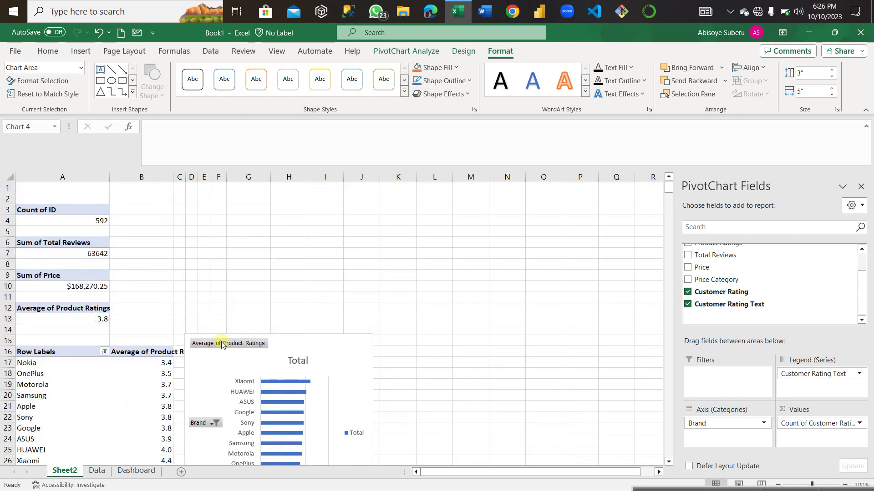
{"action": "left_click", "coordinate": [135, 471]}
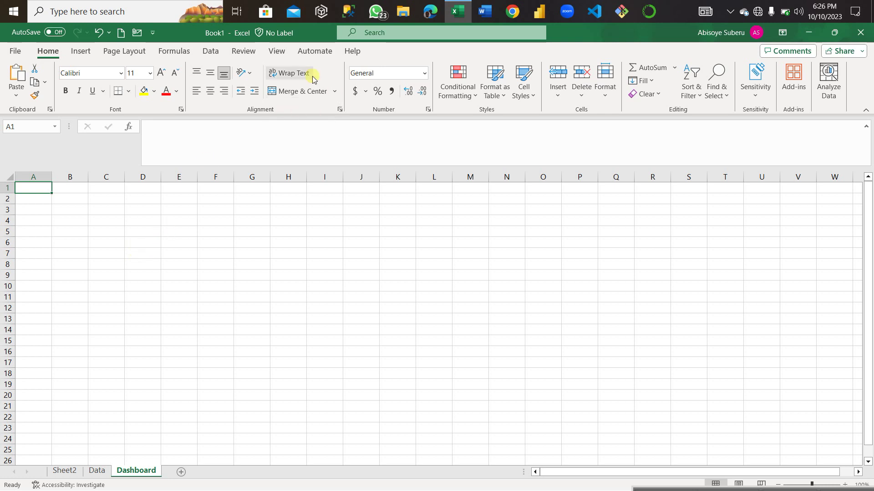
{"action": "left_click", "coordinate": [276, 53]}
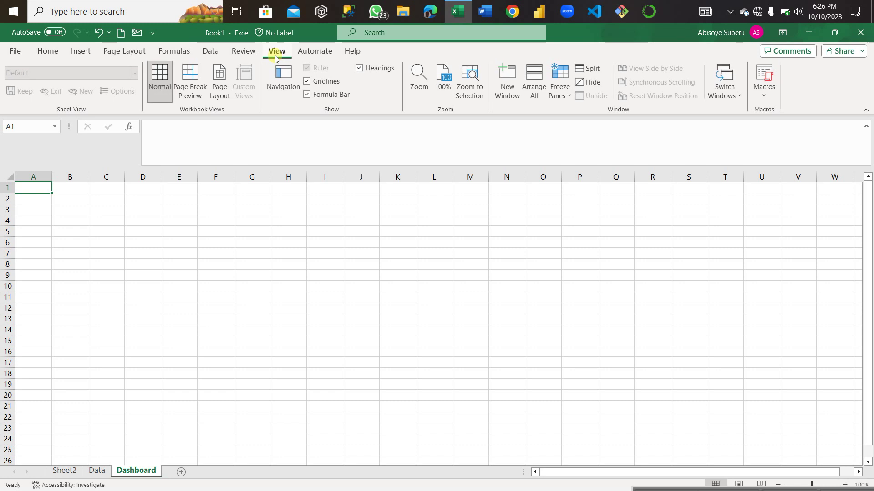
{"action": "left_click", "coordinate": [308, 81]}
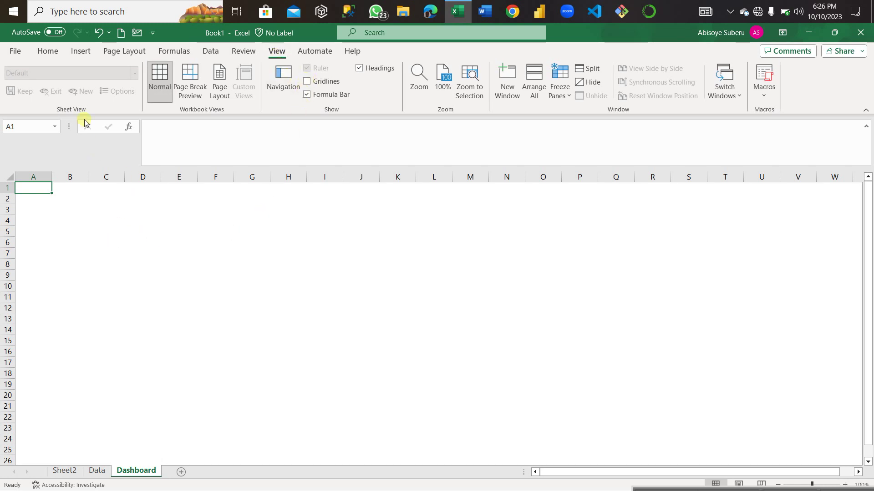
Draw a banner rectangle about 10.22" wide and 0.33" high across columns D to S and place it in rows 1–2
{"action": "left_click", "coordinate": [80, 52]}
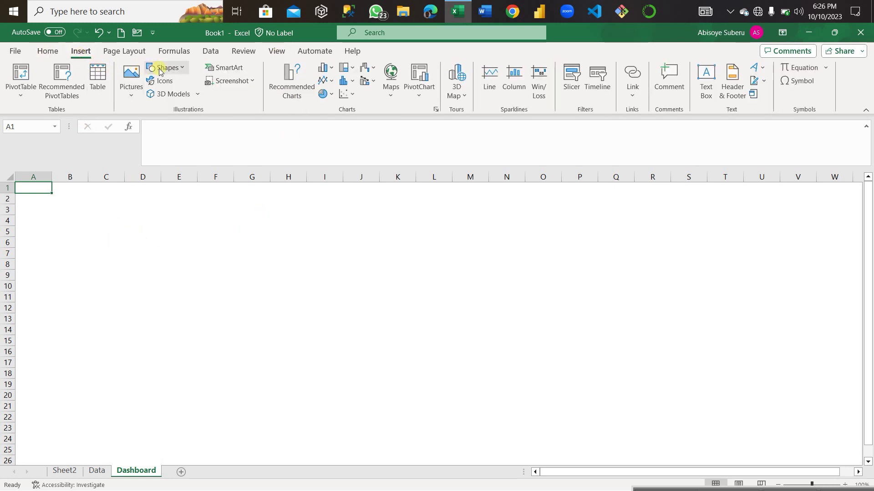
{"action": "left_click", "coordinate": [166, 68]}
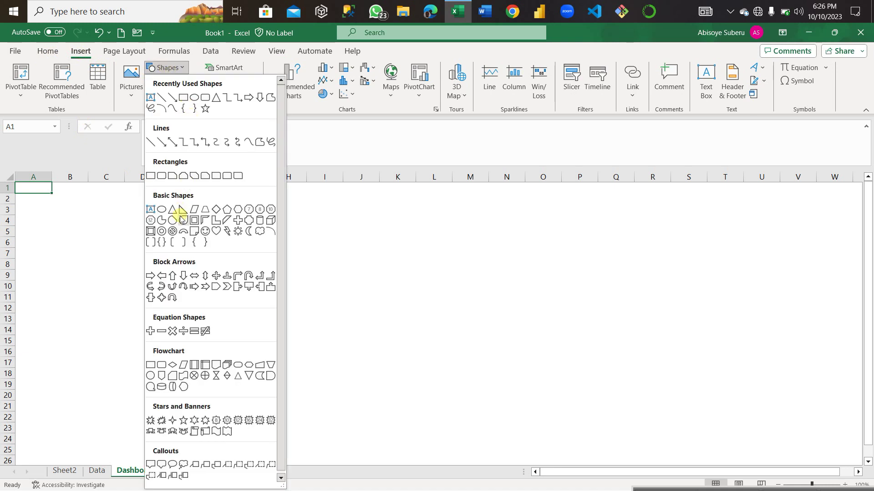
{"action": "left_click", "coordinate": [174, 96]}
{"action": "left_click_drag", "start_coordinate": [155, 192], "coordinate": [713, 209]}
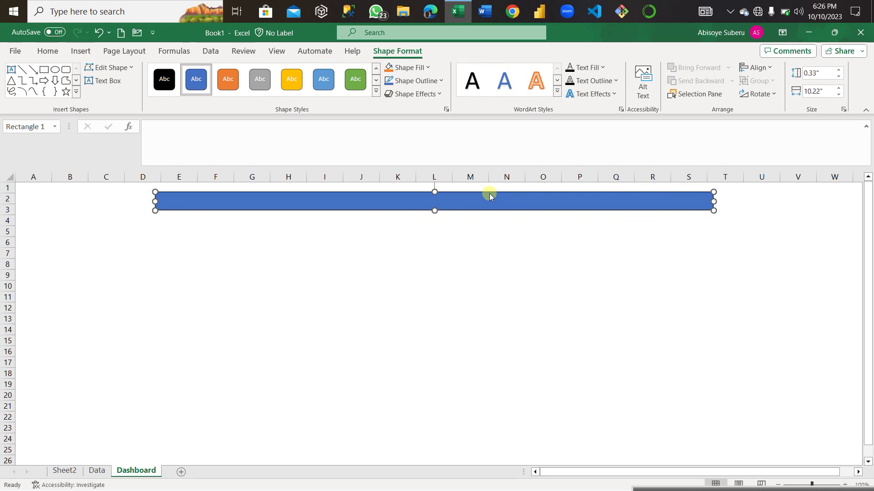
{"action": "left_click_drag", "start_coordinate": [490, 195], "coordinate": [491, 190]}
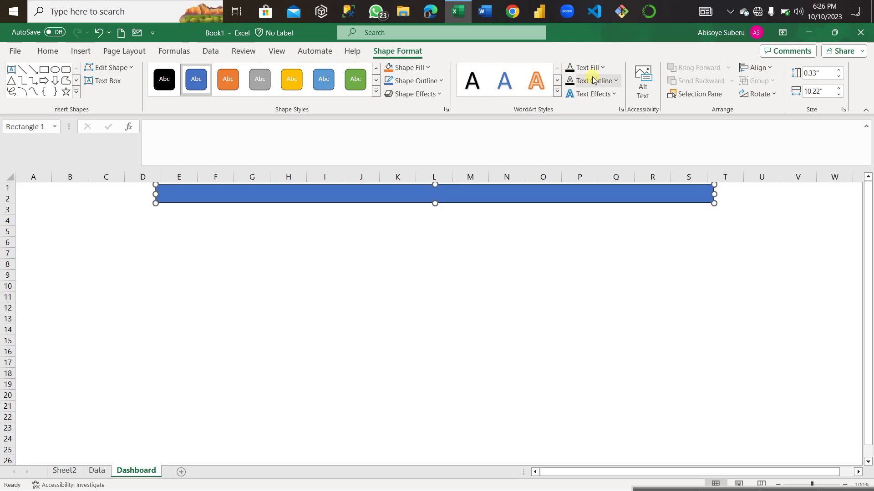
Fill the banner rectangle with gray and apply the second preset shape effect for a bevelled look
{"action": "left_click", "coordinate": [414, 72]}
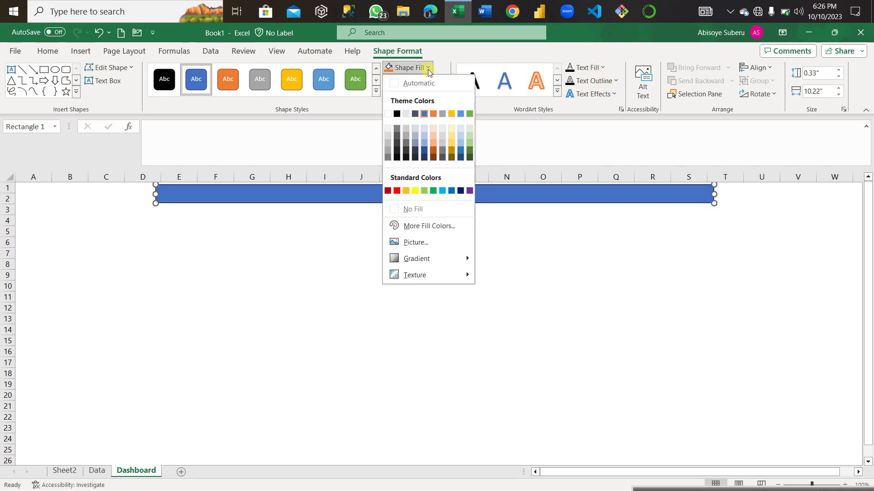
{"action": "left_click", "coordinate": [388, 153]}
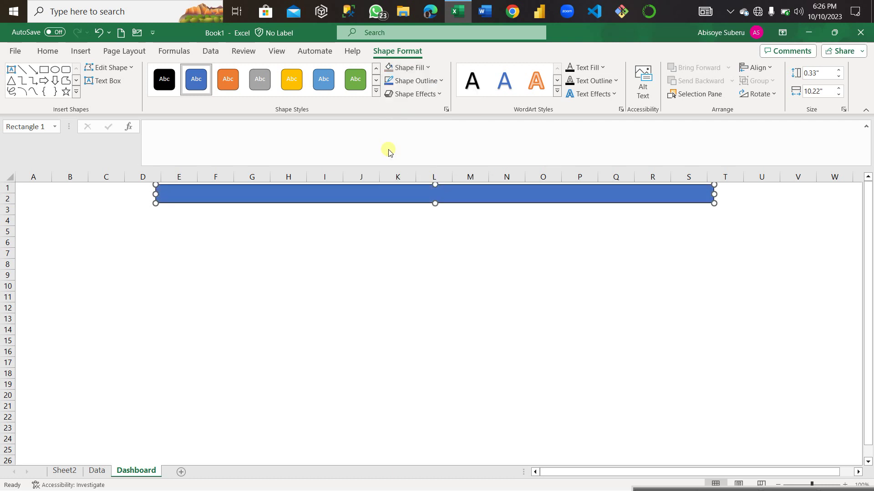
{"action": "left_click", "coordinate": [439, 95]}
{"action": "mouse_move", "coordinate": [421, 114]}
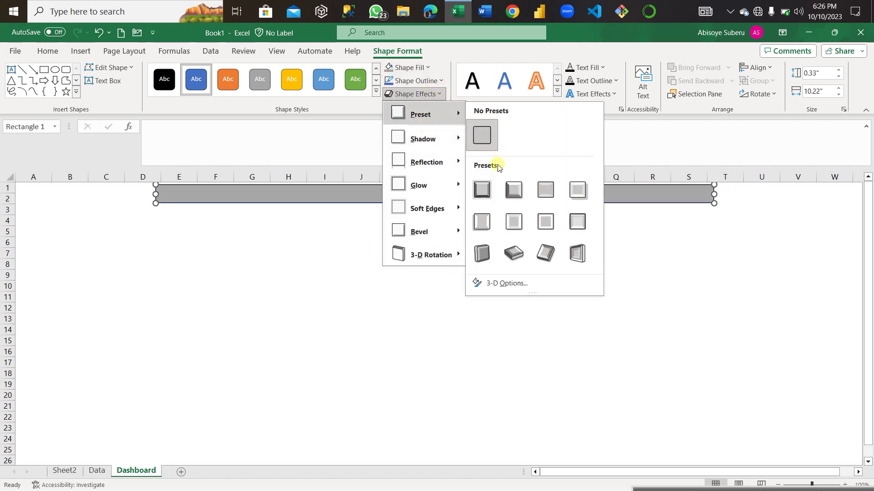
{"action": "left_click", "coordinate": [510, 196]}
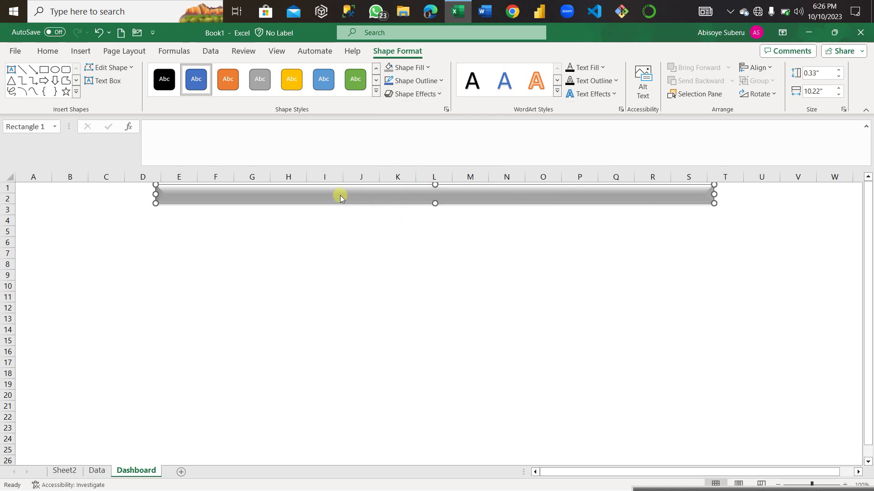
Set the banner's text fill to dark blue and enter the title "SOUNIS PHONE REVIEW RATING ANALYSIS" in it
{"action": "left_click", "coordinate": [602, 68]}
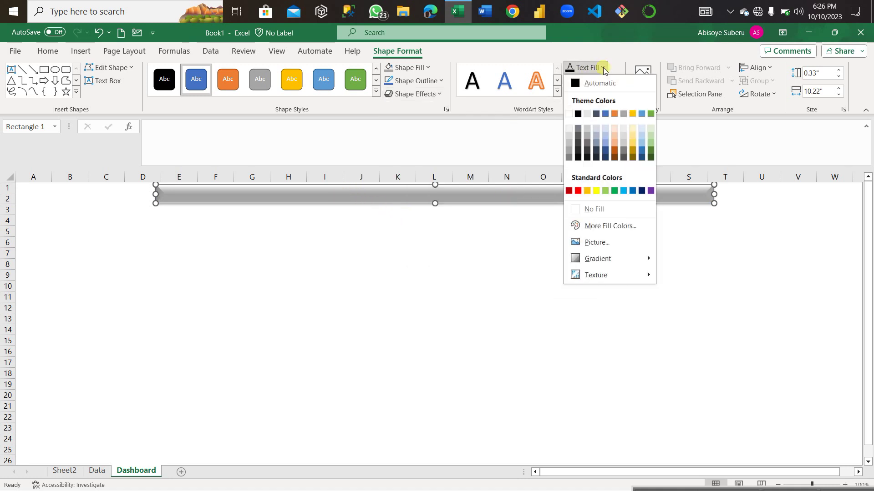
{"action": "left_click", "coordinate": [605, 158]}
{"action": "left_click", "coordinate": [198, 199]}
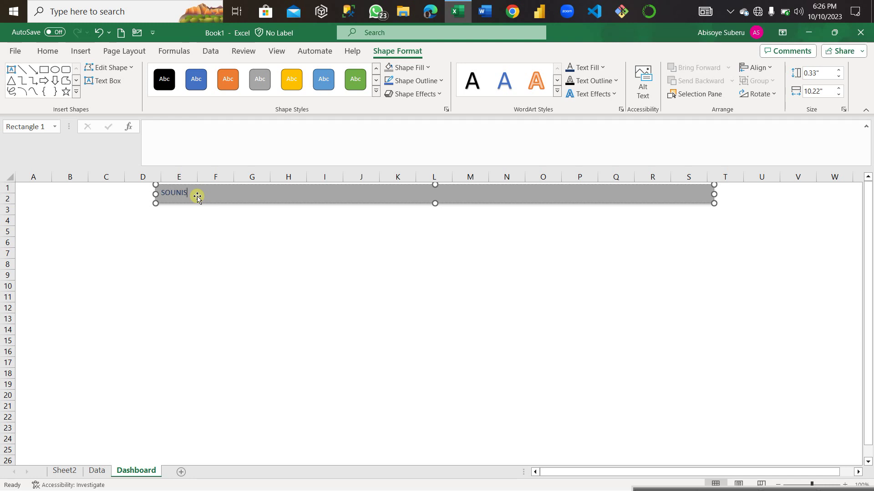
{"action": "type", "text": "SOUNIS pha"}
{"action": "key", "text": "BackSpace"}
{"action": "key", "text": "BackSpace"}
{"action": "key", "text": "BackSpace"}
{"action": "type", "text": "PHONE REVIEW RATING ANALYSIS"}
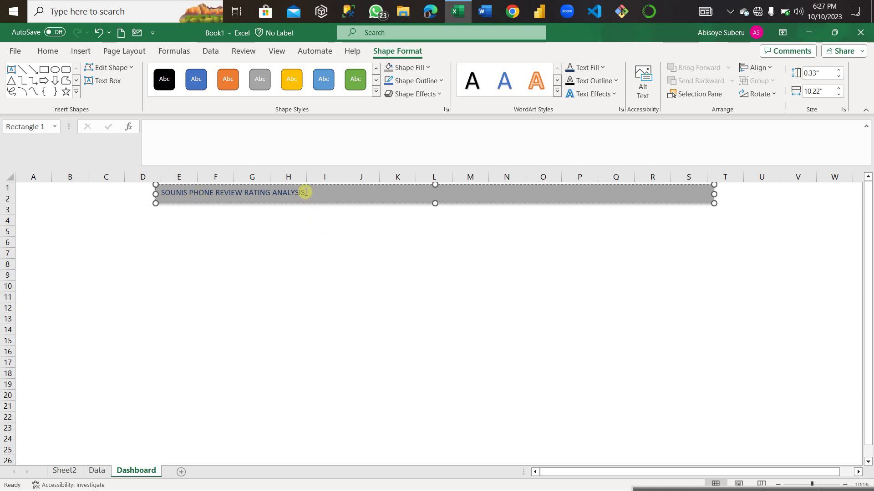
Delete the word "RATING" from the banner title
{"action": "left_click_drag", "start_coordinate": [306, 193], "coordinate": [161, 192]}
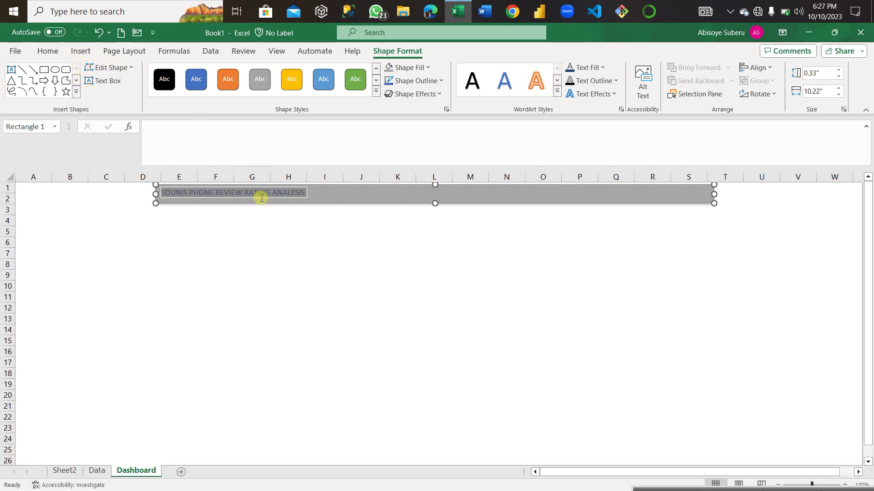
{"action": "double_click", "coordinate": [272, 194]}
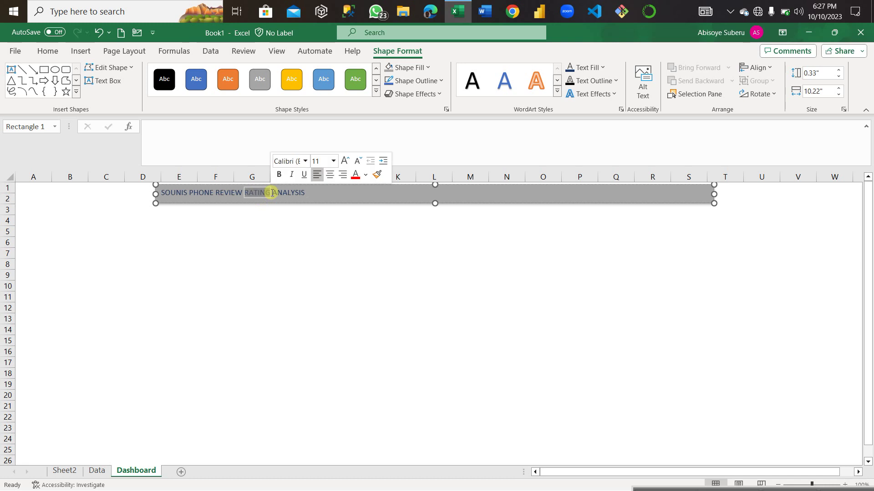
{"action": "key", "text": "BackSpace"}
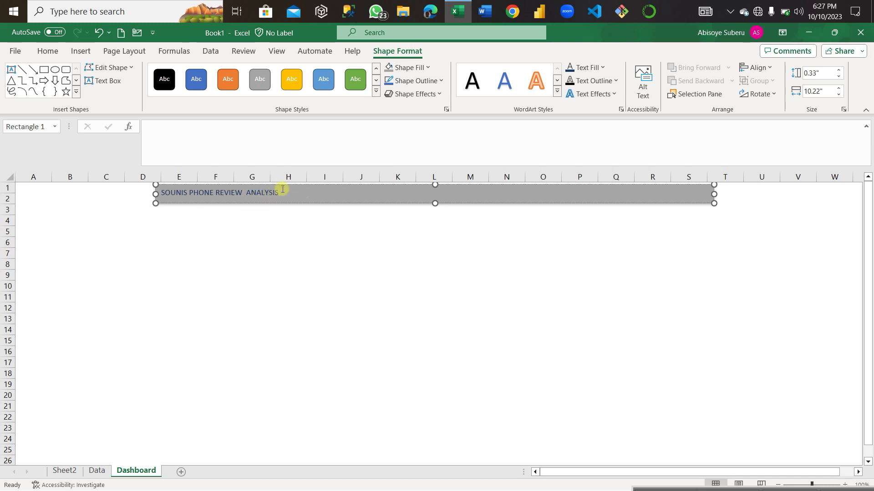
Make the whole banner title bold, centre it horizontally and set its font size to 16
{"action": "left_click_drag", "start_coordinate": [279, 193], "coordinate": [157, 193]}
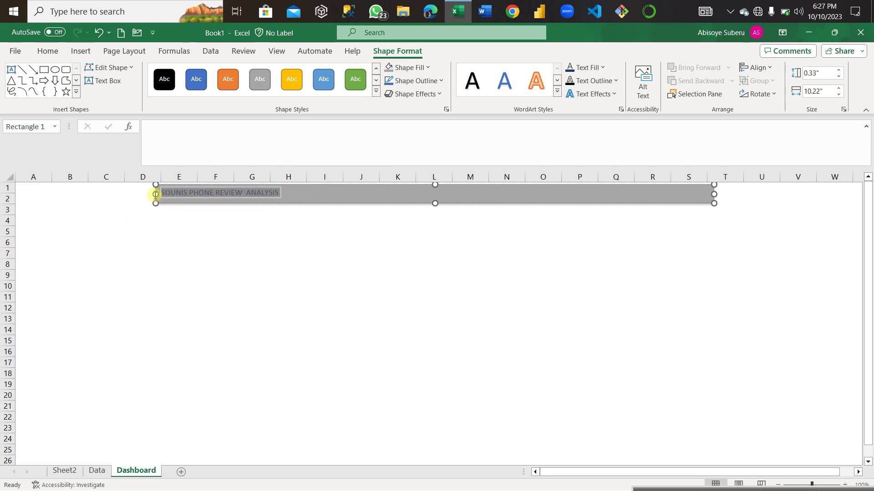
{"action": "left_click", "coordinate": [48, 55]}
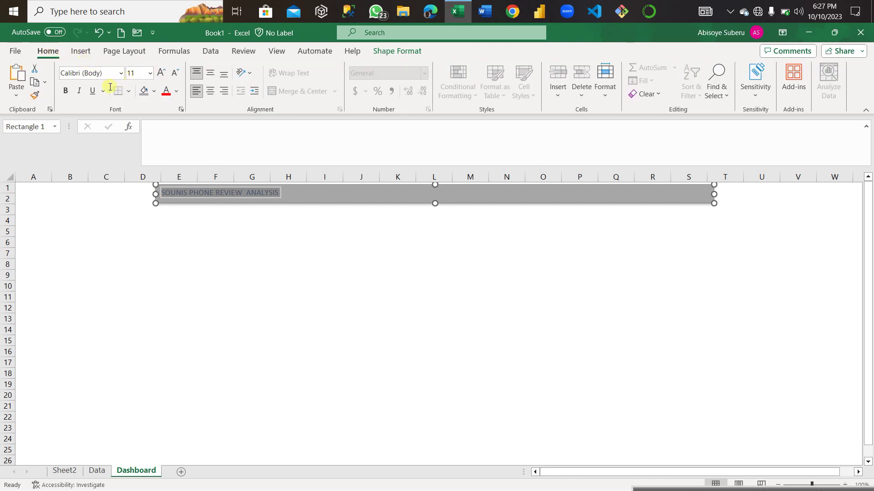
{"action": "left_click", "coordinate": [149, 74]}
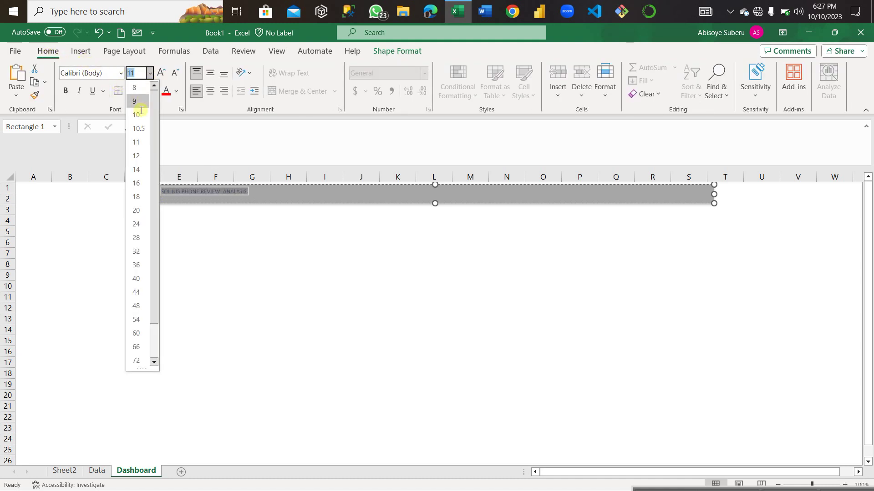
{"action": "left_click", "coordinate": [136, 156]}
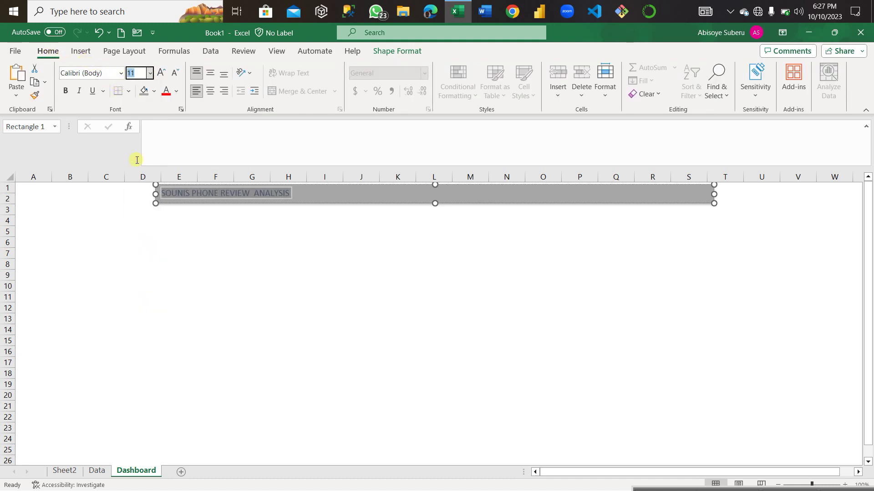
{"action": "left_click", "coordinate": [63, 91]}
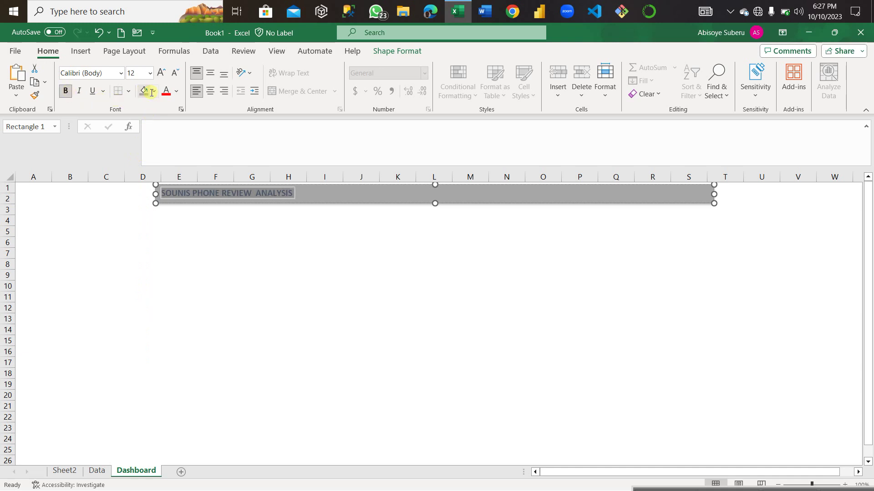
{"action": "left_click", "coordinate": [209, 91]}
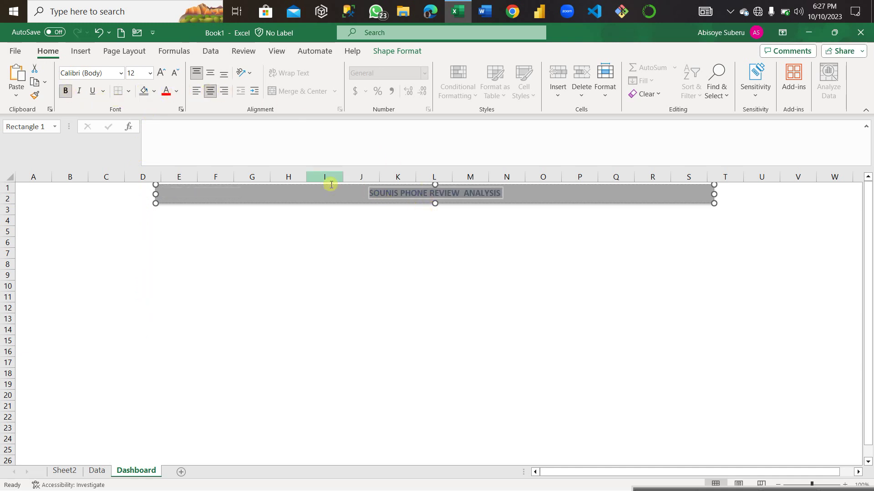
{"action": "left_click", "coordinate": [150, 73]}
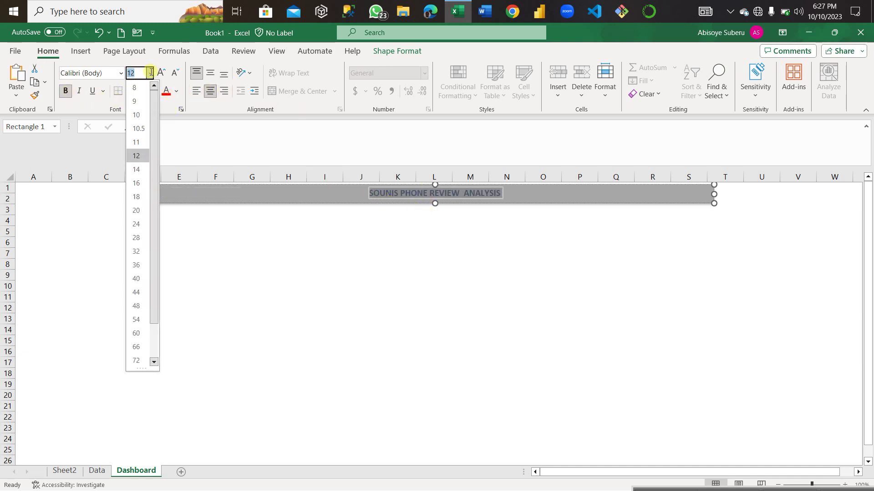
{"action": "left_click", "coordinate": [138, 182]}
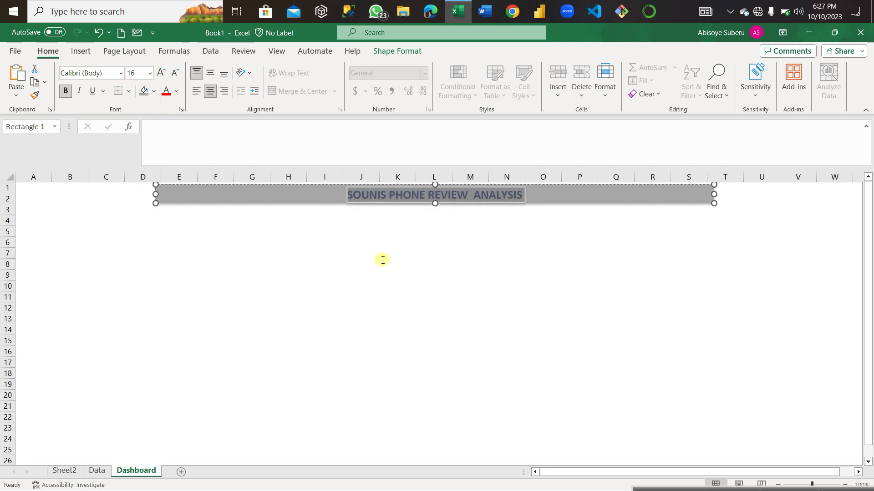
{"action": "left_click", "coordinate": [413, 281]}
{"action": "left_click", "coordinate": [543, 194]}
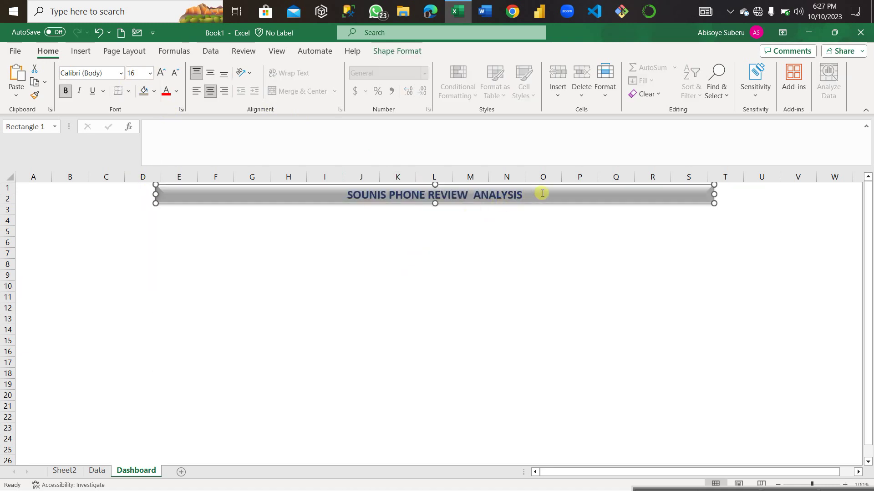
Draw a vertical rectangle about 4.5" high and 1.21" wide over columns A–B, from row 3 to row 25
{"action": "left_click", "coordinate": [36, 243]}
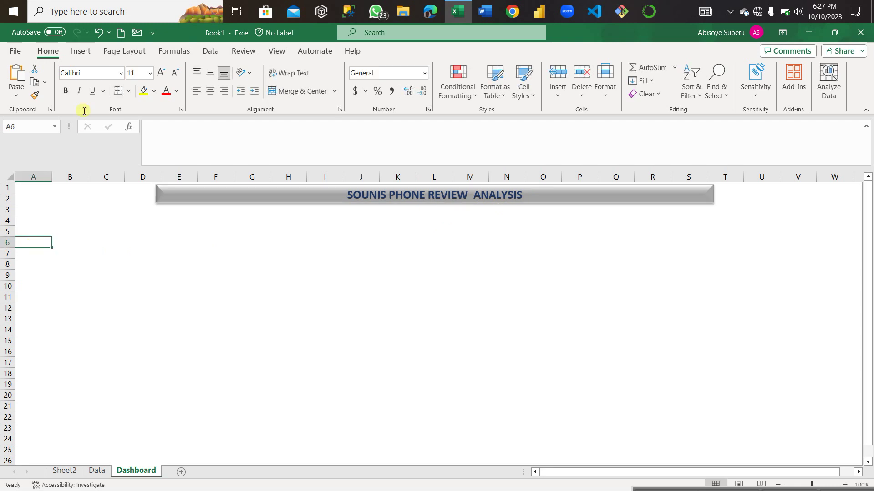
{"action": "left_click", "coordinate": [81, 51]}
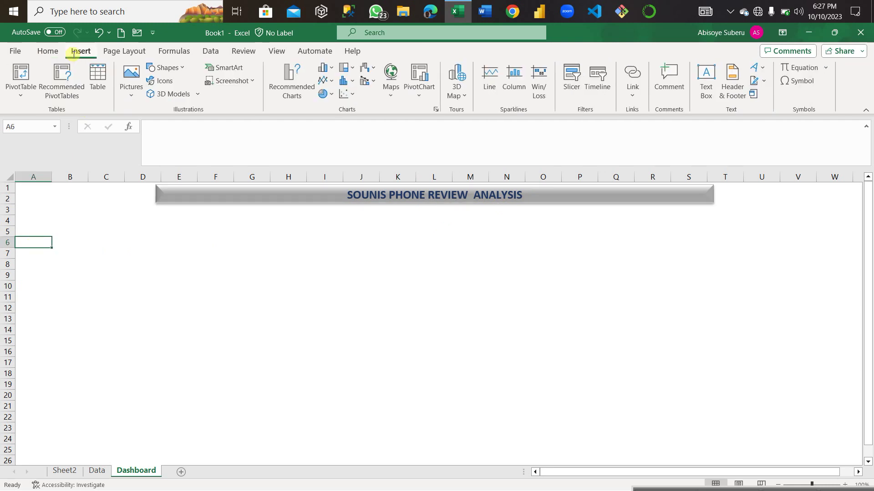
{"action": "left_click", "coordinate": [162, 67]}
{"action": "left_click", "coordinate": [183, 98]}
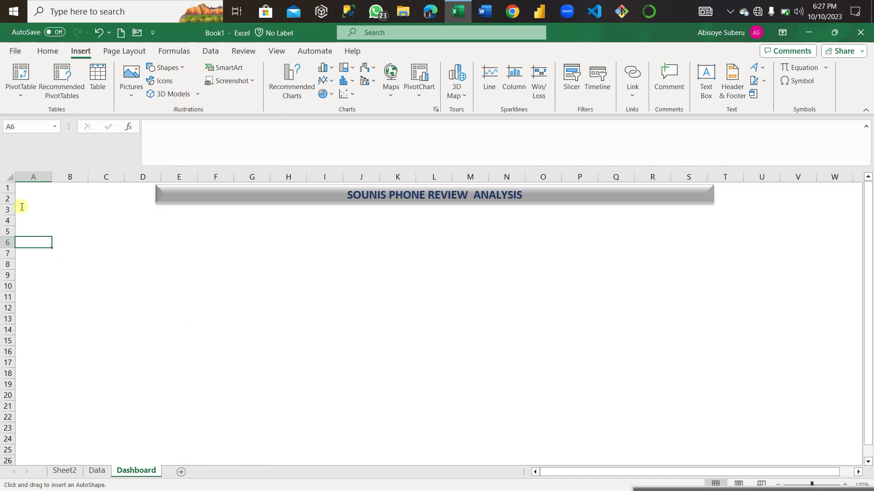
{"action": "left_click_drag", "start_coordinate": [22, 207], "coordinate": [87, 452]}
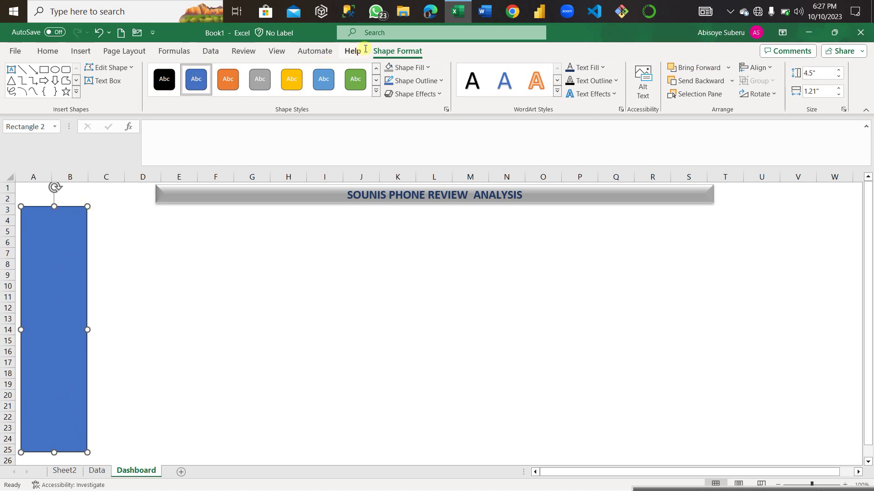
Fill the vertical side rectangle with the same gray as the banner
{"action": "left_click", "coordinate": [421, 81]}
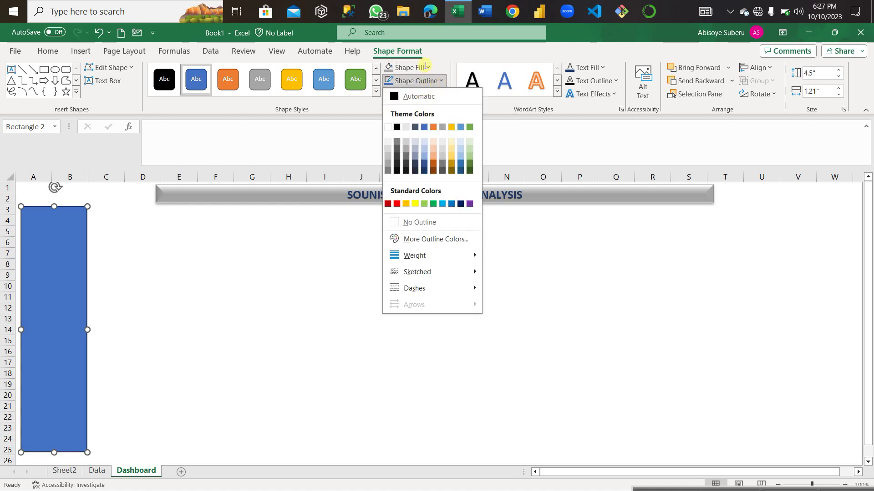
{"action": "left_click", "coordinate": [426, 67]}
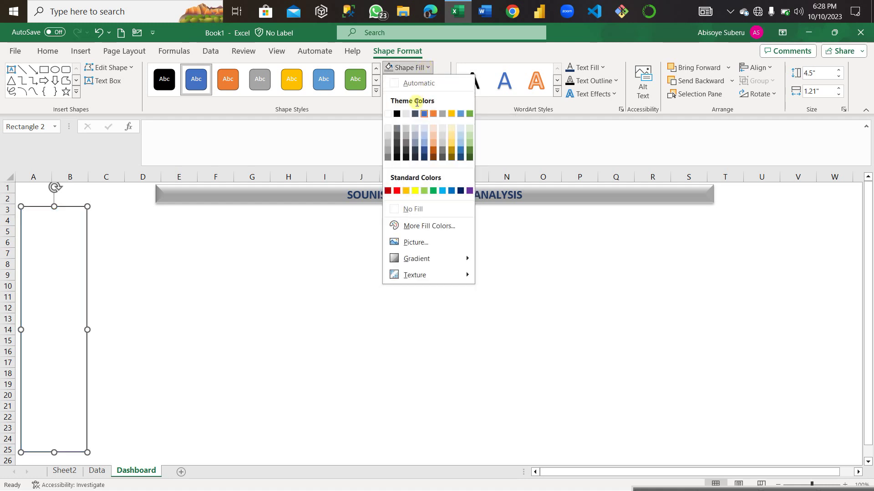
{"action": "left_click", "coordinate": [388, 148]}
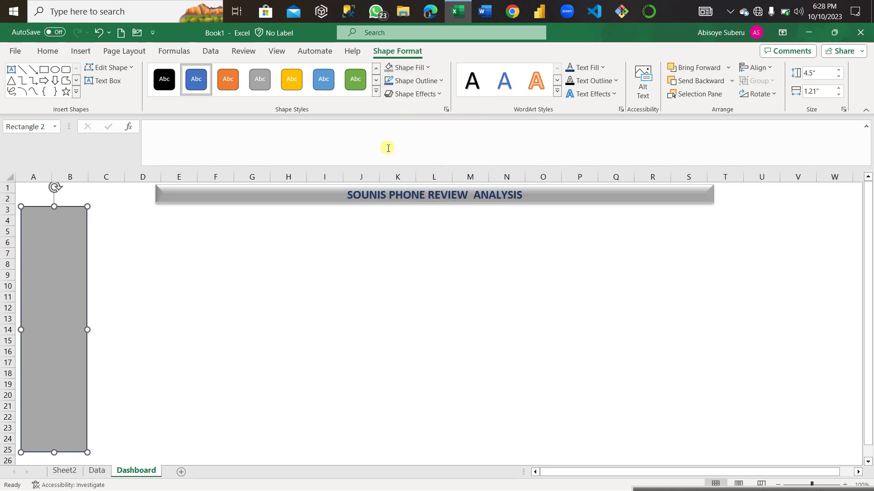
Apply the second preset bevel effect to the vertical side rectangle
{"action": "left_click", "coordinate": [434, 95]}
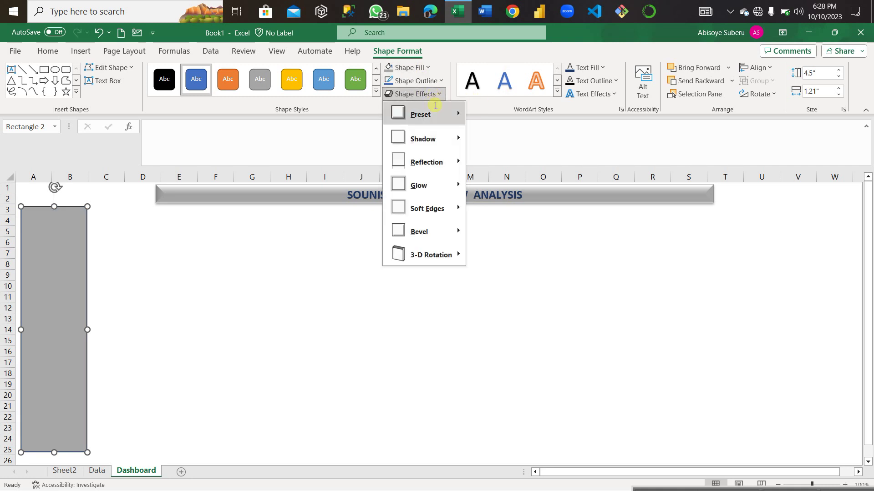
{"action": "mouse_move", "coordinate": [419, 114]}
{"action": "left_click", "coordinate": [514, 190]}
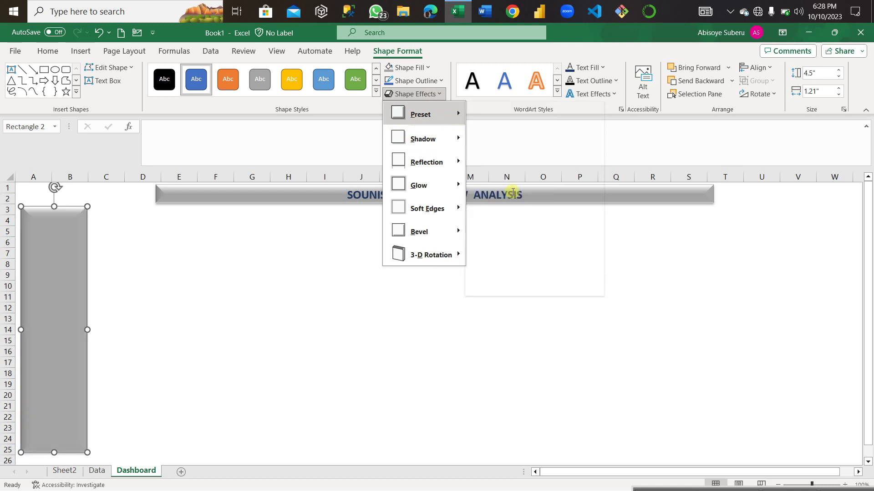
{"action": "left_click", "coordinate": [96, 268]}
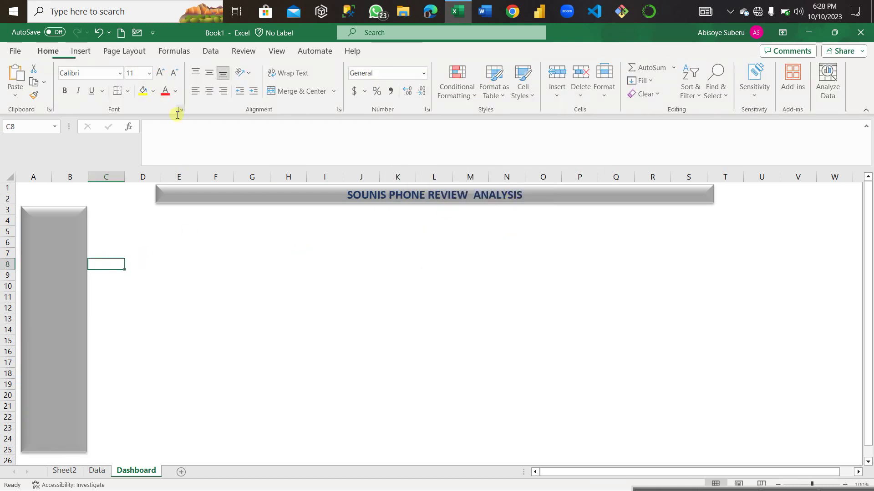
Draw a rectangle about 0.83" high and 2.33" wide and place it over columns A–D near the top of the side rectangle
{"action": "left_click", "coordinate": [81, 50]}
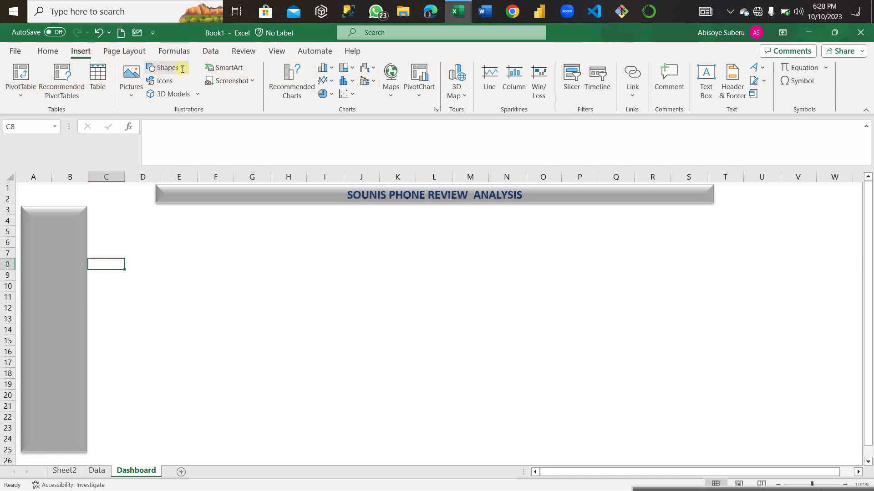
{"action": "left_click", "coordinate": [164, 67]}
{"action": "left_click", "coordinate": [184, 93]}
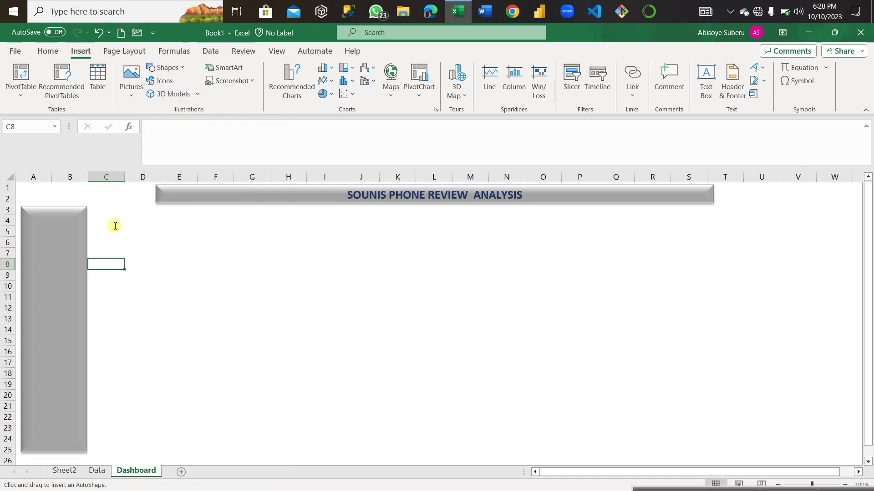
{"action": "left_click_drag", "start_coordinate": [54, 215], "coordinate": [181, 261]}
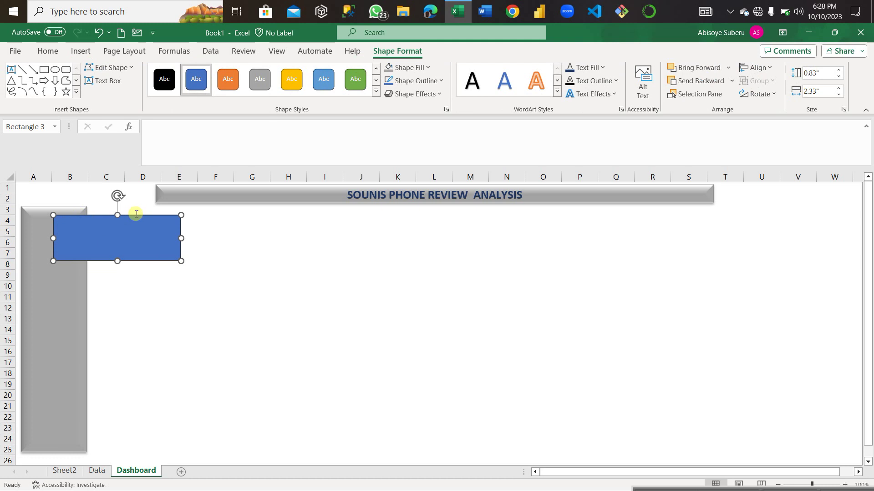
{"action": "left_click_drag", "start_coordinate": [132, 213], "coordinate": [104, 213]}
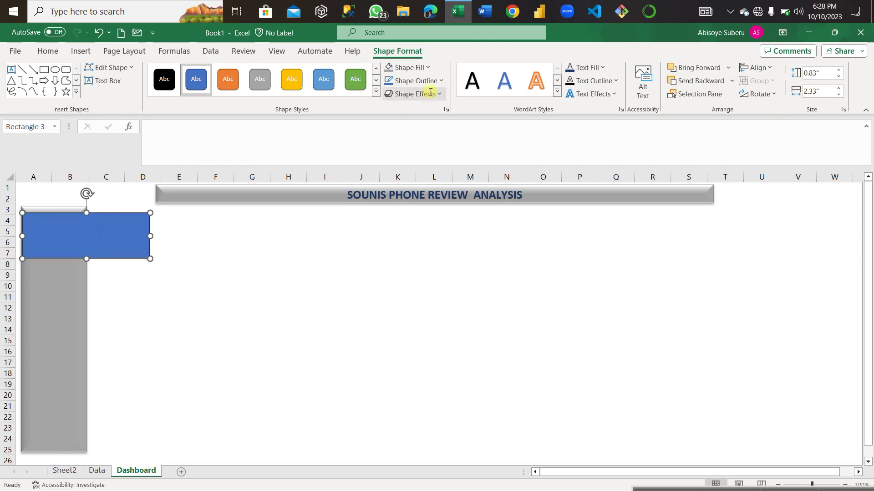
Fill the new card rectangle with the banner's gray and apply the second preset bevel effect to it
{"action": "left_click", "coordinate": [428, 67]}
{"action": "left_click", "coordinate": [388, 151]}
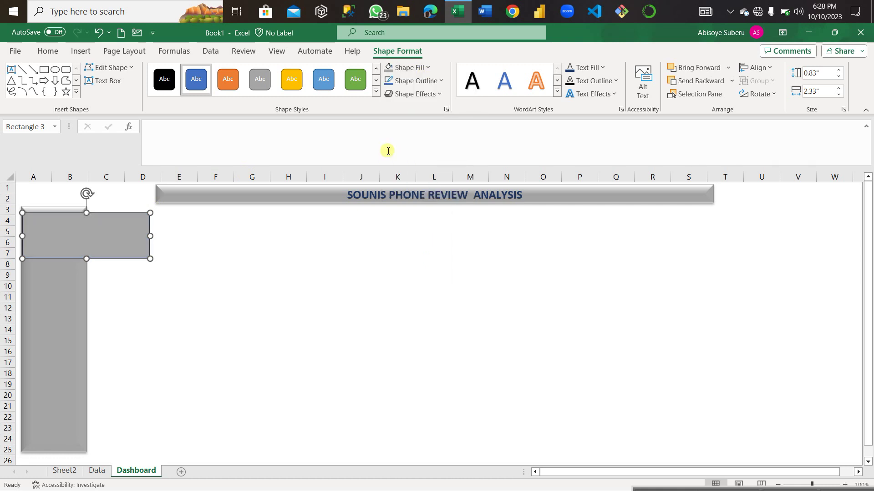
{"action": "left_click", "coordinate": [438, 94]}
{"action": "mouse_move", "coordinate": [421, 114]}
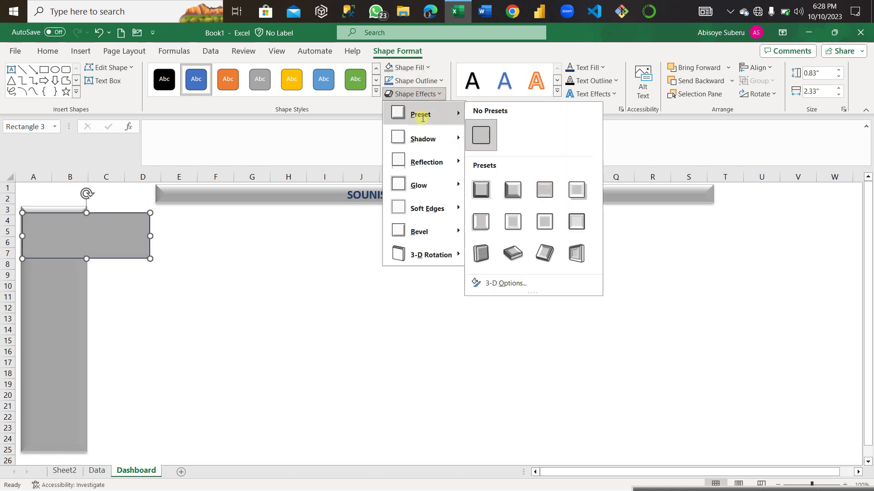
{"action": "left_click", "coordinate": [510, 190]}
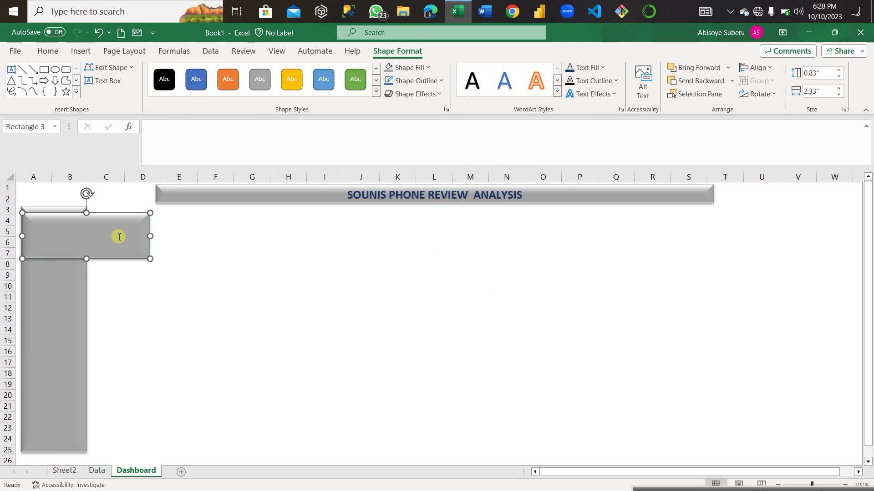
Duplicate the beveled card rectangle eight times
{"action": "key", "text": "ctrl+d"}
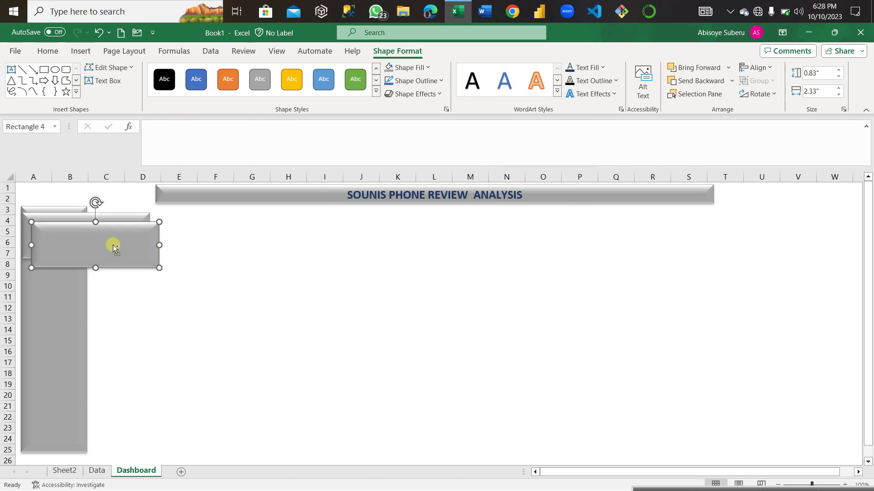
{"action": "key", "text": "ctrl+d"}
{"action": "key", "text": "ctrl+d"}
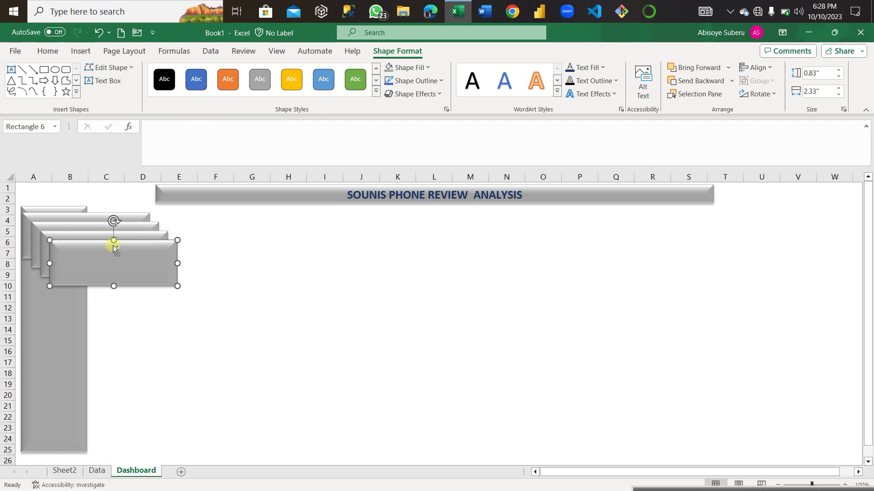
{"action": "key", "text": "ctrl+d"}
{"action": "key", "text": "ctrl+d"}
{"action": "key", "text": "ctrl+d"}
{"action": "key", "text": "ctrl+d"}
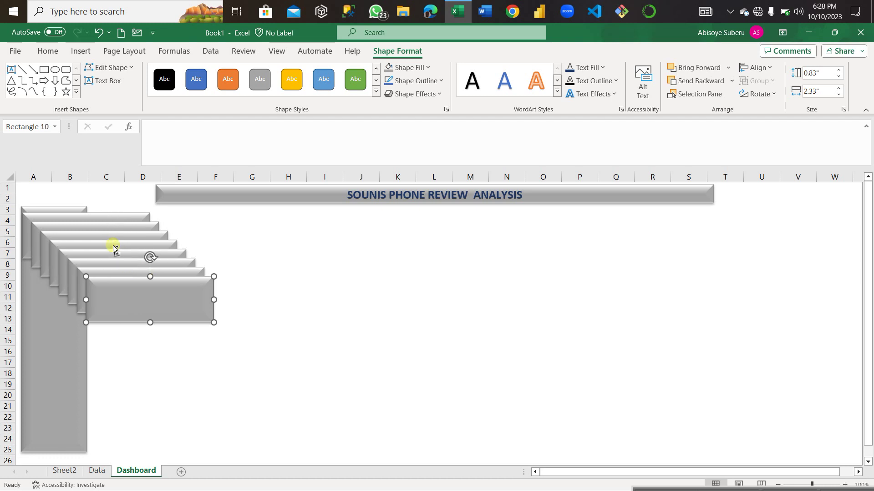
{"action": "key", "text": "ctrl+d"}
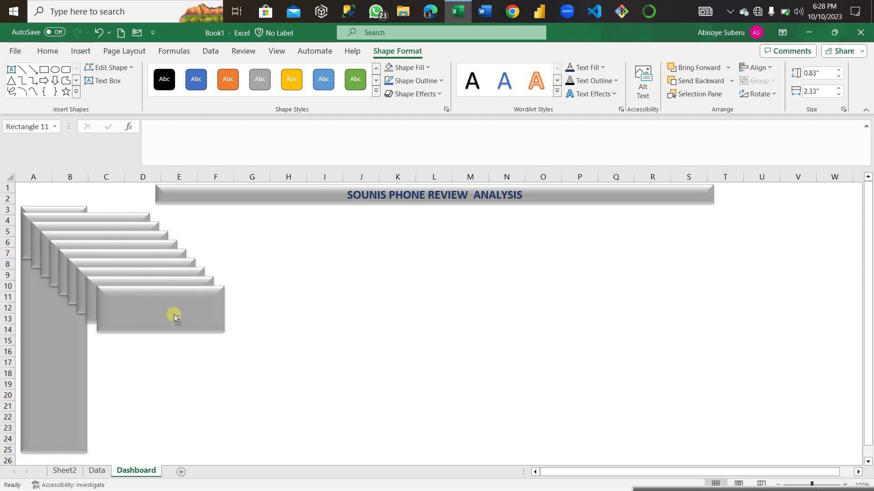
Move two copies out, sizing one about 2.25" by 3.69" over columns R–W and the other about 4.17" by 2.33" over columns M–P
{"action": "left_click_drag", "start_coordinate": [173, 316], "coordinate": [777, 445]}
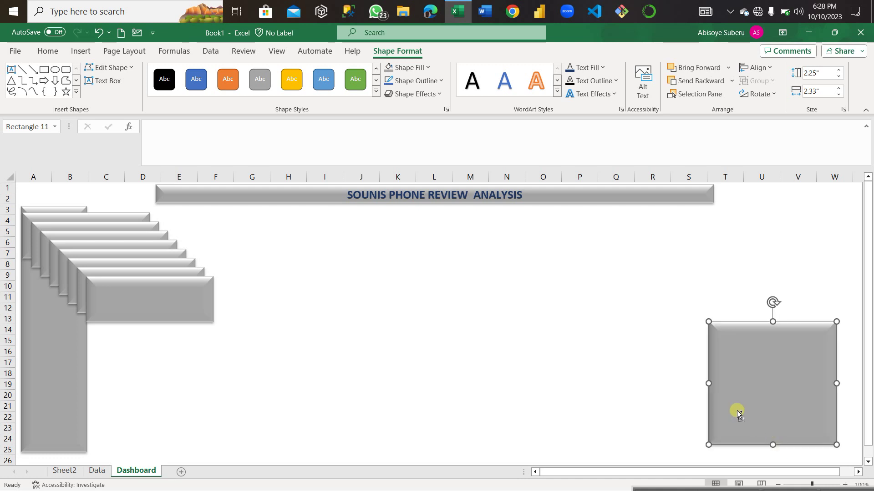
{"action": "left_click_drag", "start_coordinate": [709, 383], "coordinate": [633, 383]}
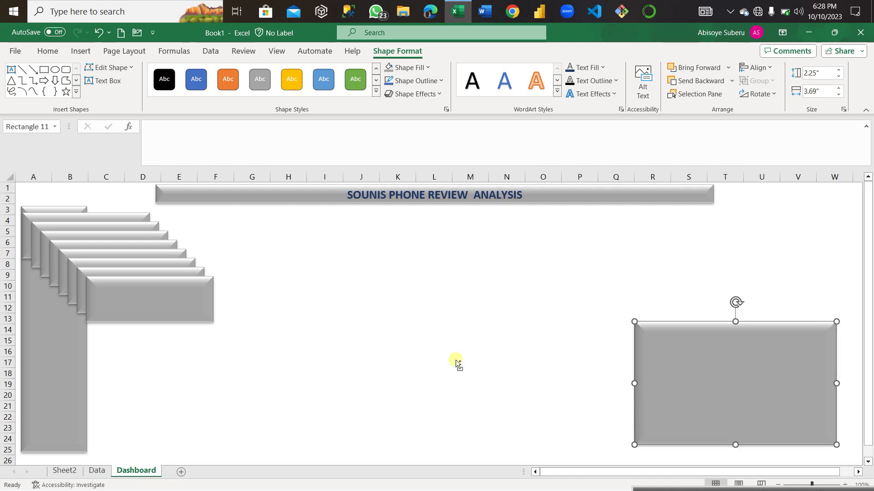
{"action": "left_click_drag", "start_coordinate": [119, 300], "coordinate": [499, 244]}
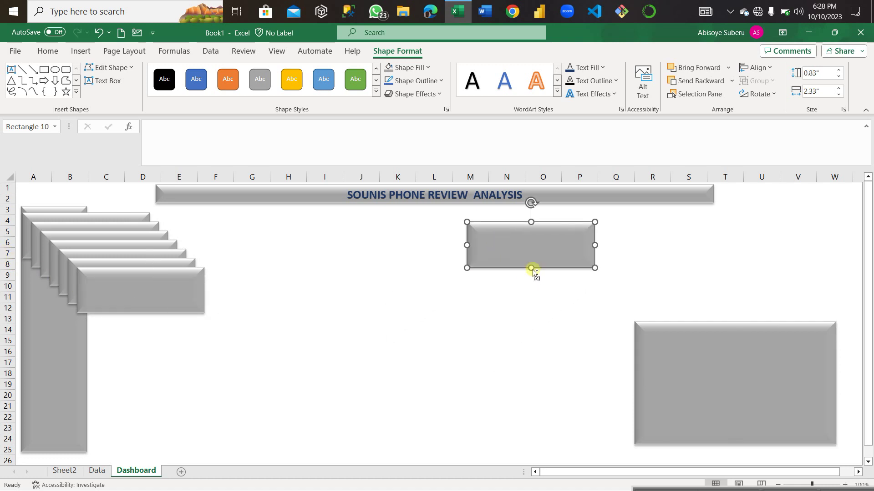
{"action": "left_click_drag", "start_coordinate": [532, 268], "coordinate": [563, 450]}
Spread out the remaining cards, moving two into the open area around columns F–J and stacking the others down the side rectangle
{"action": "left_click_drag", "start_coordinate": [166, 280], "coordinate": [263, 242]}
{"action": "left_click", "coordinate": [147, 296]}
{"action": "left_click_drag", "start_coordinate": [146, 296], "coordinate": [101, 441]}
{"action": "left_click_drag", "start_coordinate": [109, 298], "coordinate": [78, 375]}
{"action": "left_click_drag", "start_coordinate": [89, 280], "coordinate": [76, 316]}
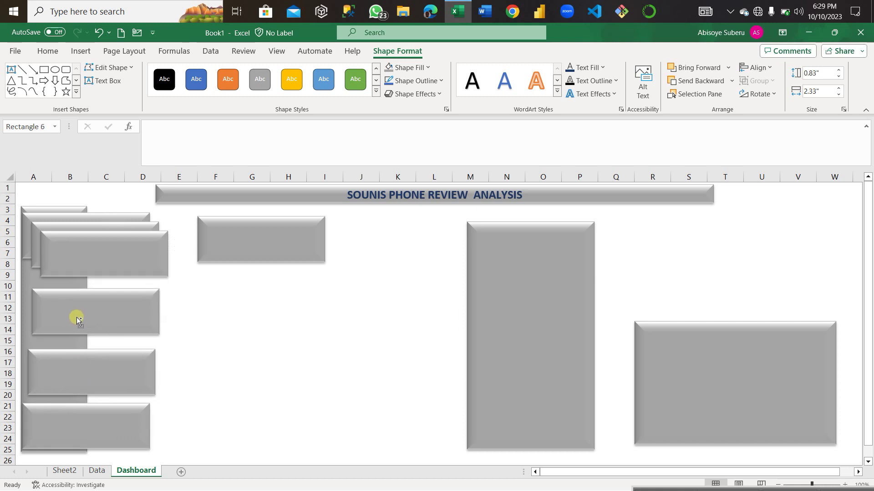
{"action": "left_click_drag", "start_coordinate": [93, 254], "coordinate": [280, 337]}
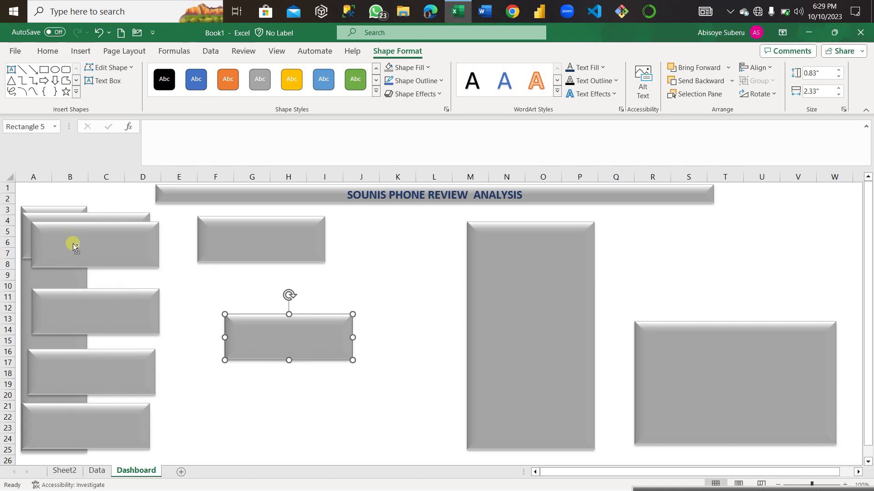
{"action": "left_click_drag", "start_coordinate": [72, 244], "coordinate": [76, 296]}
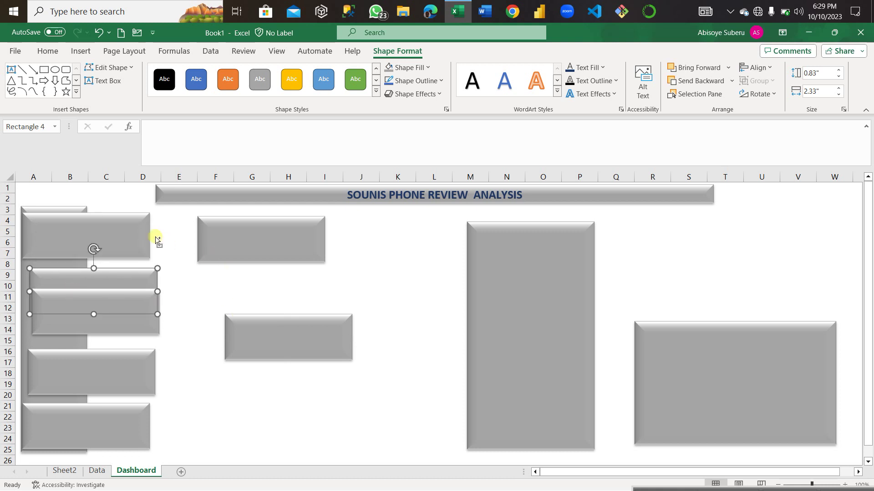
Enlarge the card below the banner to about 1.61" high and 4.23" wide, starting near column E
{"action": "left_click", "coordinate": [252, 244]}
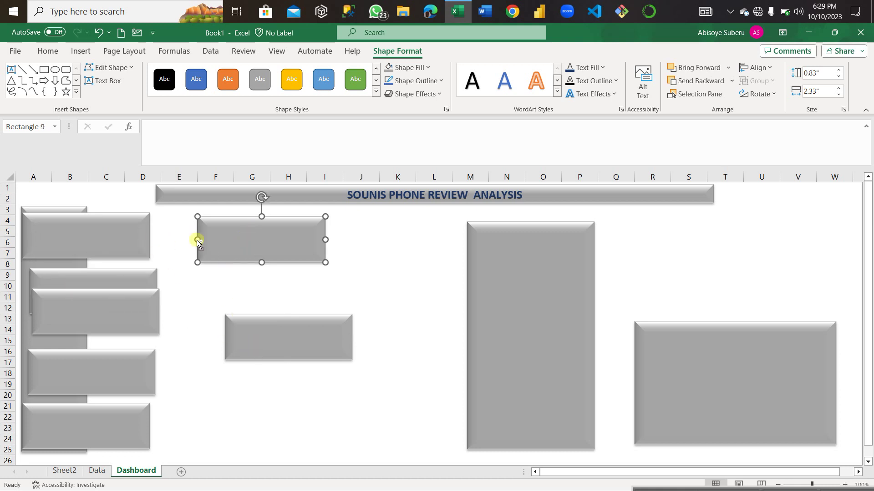
{"action": "left_click_drag", "start_coordinate": [197, 240], "coordinate": [169, 239]}
{"action": "left_click_drag", "start_coordinate": [326, 241], "coordinate": [401, 239]}
{"action": "left_click_drag", "start_coordinate": [288, 266], "coordinate": [280, 304]}
Move the loose card beneath the upper middle panel and widen it to about 4.5", then widen the upper panel to about 4.64"
{"action": "left_click_drag", "start_coordinate": [279, 342], "coordinate": [226, 343]}
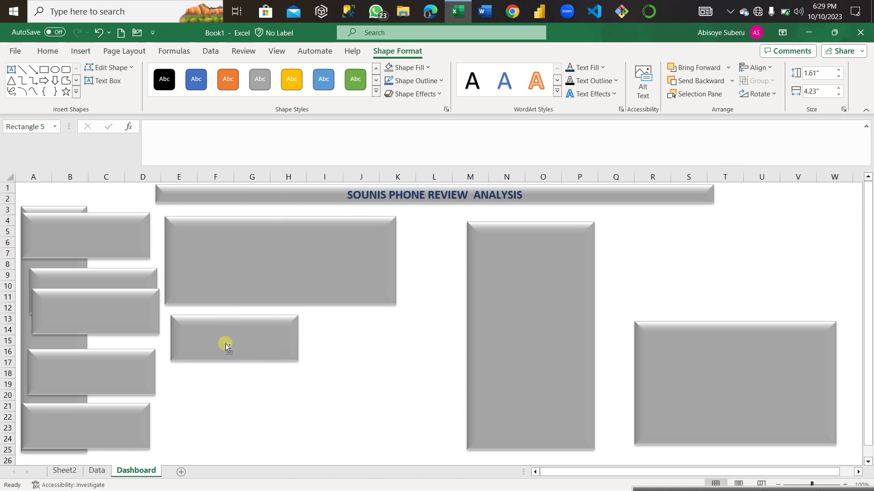
{"action": "left_click_drag", "start_coordinate": [298, 338], "coordinate": [417, 335]}
{"action": "left_click", "coordinate": [364, 266]}
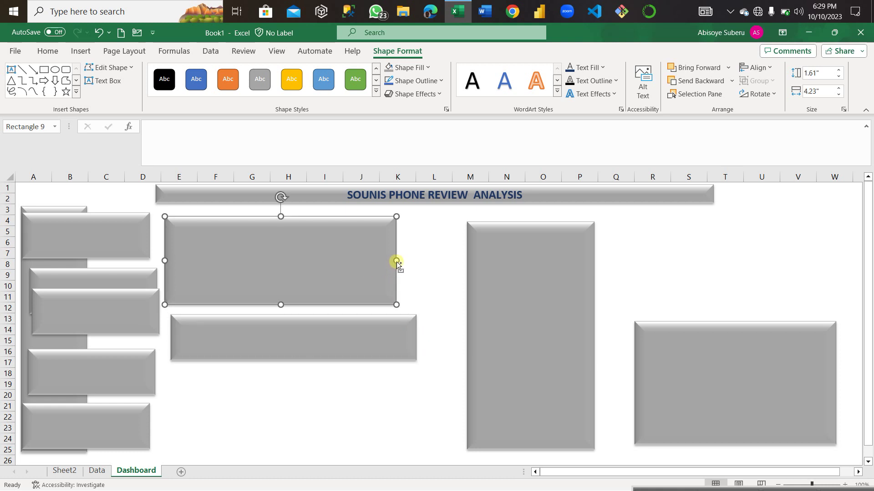
{"action": "left_click_drag", "start_coordinate": [397, 262], "coordinate": [417, 265]}
Resize the two middle panels vertically, making the lower one about 2.04" high and the upper one about 2.17" high
{"action": "left_click", "coordinate": [207, 342]}
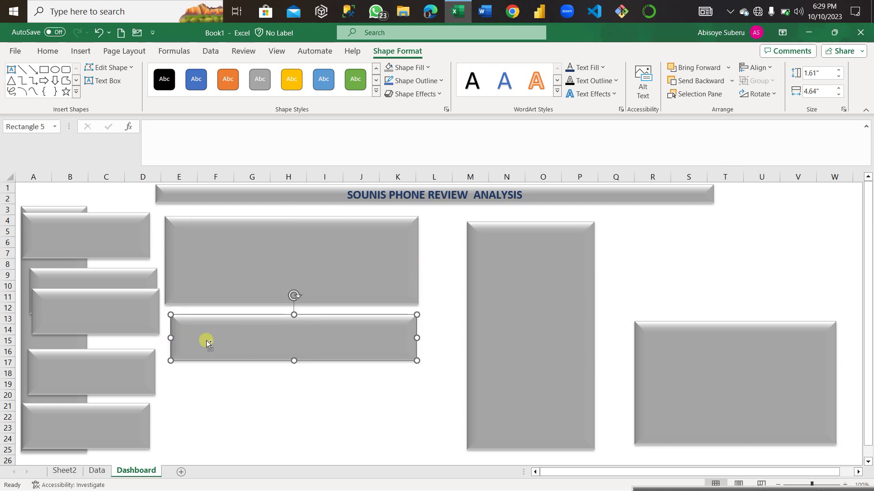
{"action": "left_click_drag", "start_coordinate": [294, 361], "coordinate": [308, 455]}
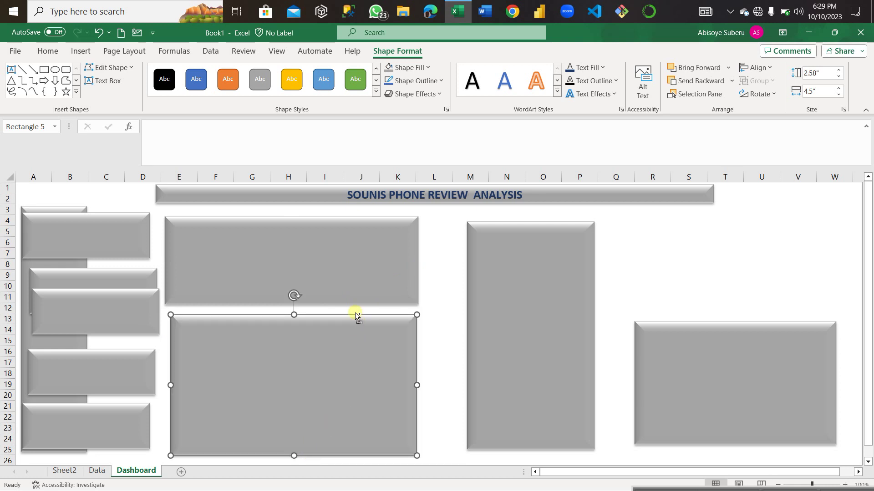
{"action": "left_click_drag", "start_coordinate": [294, 315], "coordinate": [294, 344]}
{"action": "left_click", "coordinate": [306, 286]}
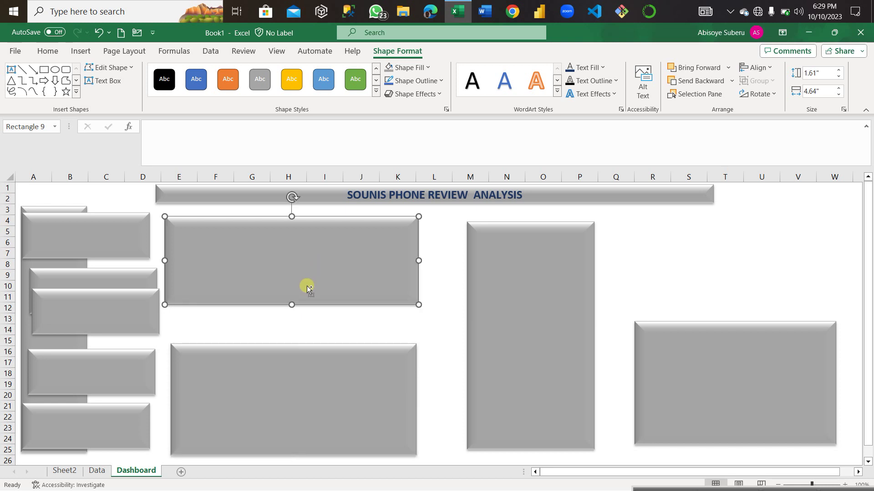
{"action": "left_click_drag", "start_coordinate": [294, 305], "coordinate": [296, 336]}
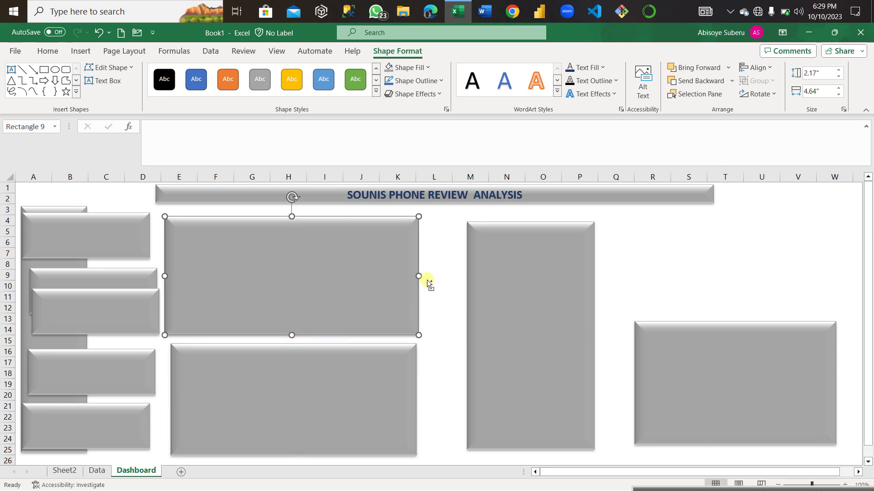
Widen both middle panels to span columns E–L, the lower one about 4.88" wide, and extend the tall panel leftward into column L
{"action": "left_click_drag", "start_coordinate": [419, 276], "coordinate": [432, 276]}
{"action": "left_click", "coordinate": [493, 293]}
{"action": "left_click_drag", "start_coordinate": [465, 335], "coordinate": [444, 342]}
{"action": "left_click", "coordinate": [408, 393]}
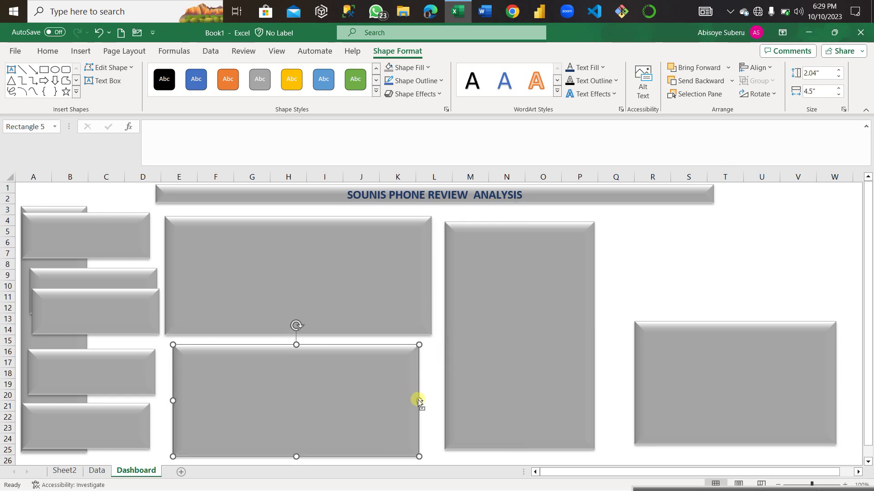
{"action": "left_click_drag", "start_coordinate": [419, 401], "coordinate": [433, 402]}
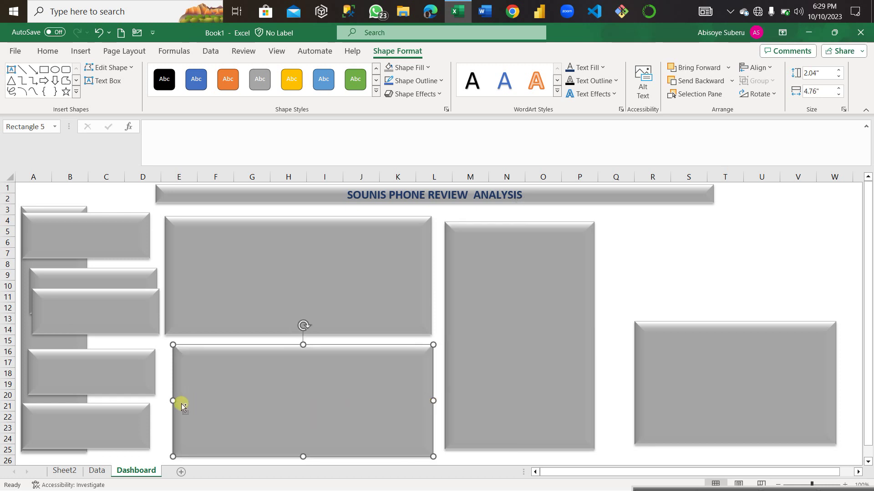
{"action": "left_click_drag", "start_coordinate": [173, 402], "coordinate": [167, 402]}
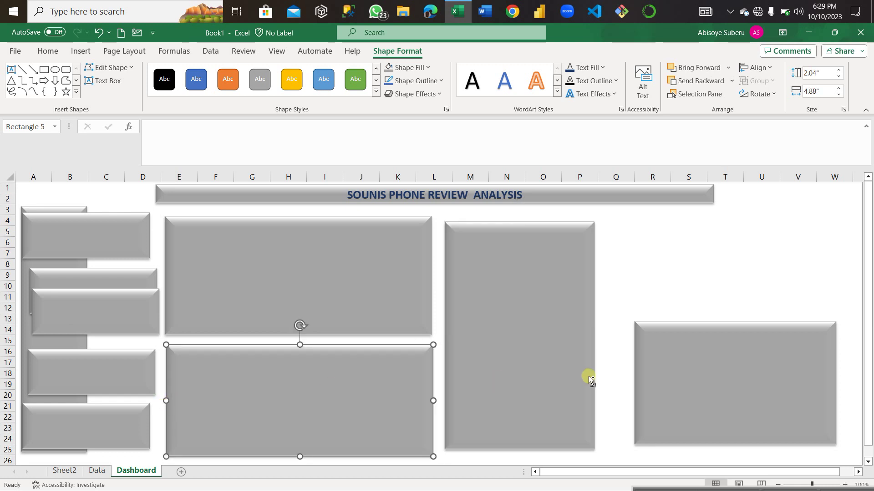
Widen the tall panel to about 3.03" and the lower panel over columns R–W to about 3.88"
{"action": "left_click", "coordinate": [543, 375]}
{"action": "left_click_drag", "start_coordinate": [596, 336], "coordinate": [609, 340]}
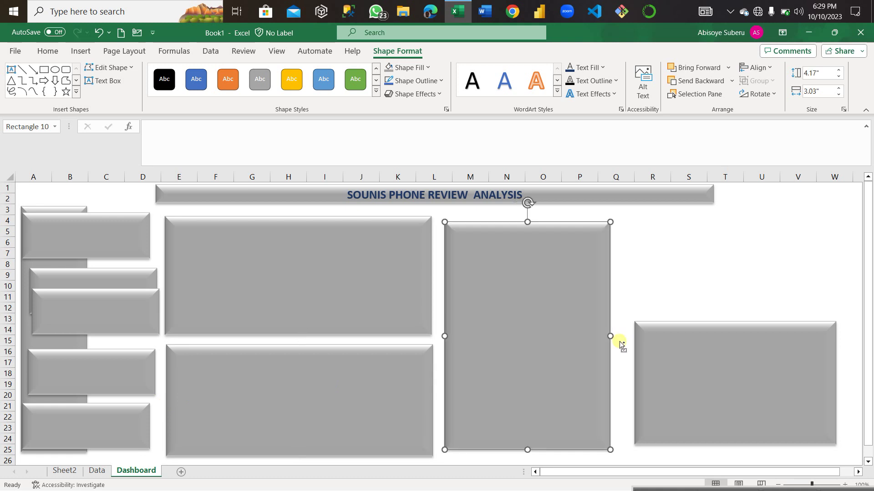
{"action": "left_click", "coordinate": [654, 385]}
{"action": "left_click_drag", "start_coordinate": [634, 384], "coordinate": [624, 384]}
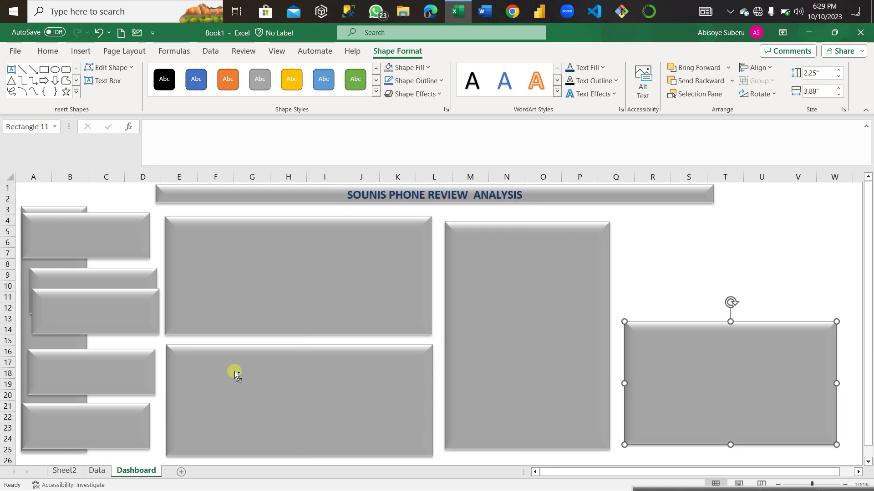
Move the overlapping spare card over columns R–U, and shift the upper two cards and their backing panel flush with column A's edge
{"action": "left_click_drag", "start_coordinate": [97, 311], "coordinate": [702, 261]}
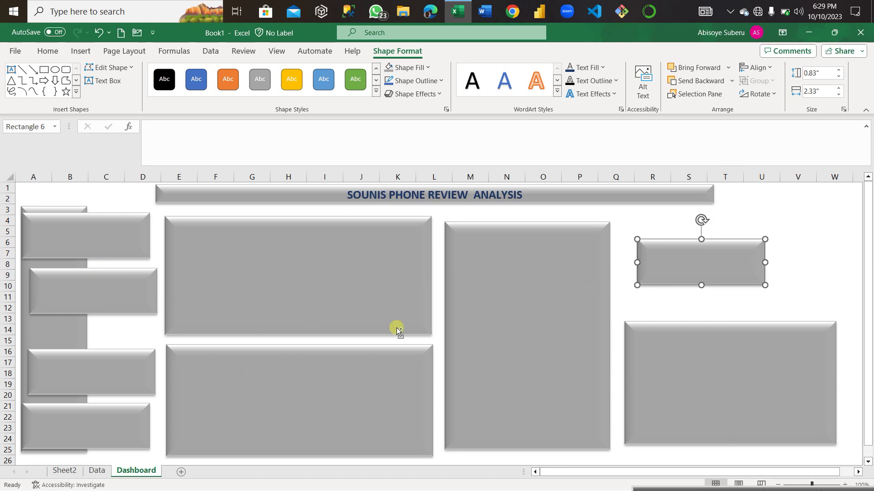
{"action": "mouse_move", "coordinate": [80, 286]}
{"action": "left_mouse_down"}
{"action": "mouse_move", "coordinate": [77, 301]}
{"action": "mouse_move", "coordinate": [68, 298]}
{"action": "mouse_move", "coordinate": [77, 302]}
{"action": "left_mouse_up"}
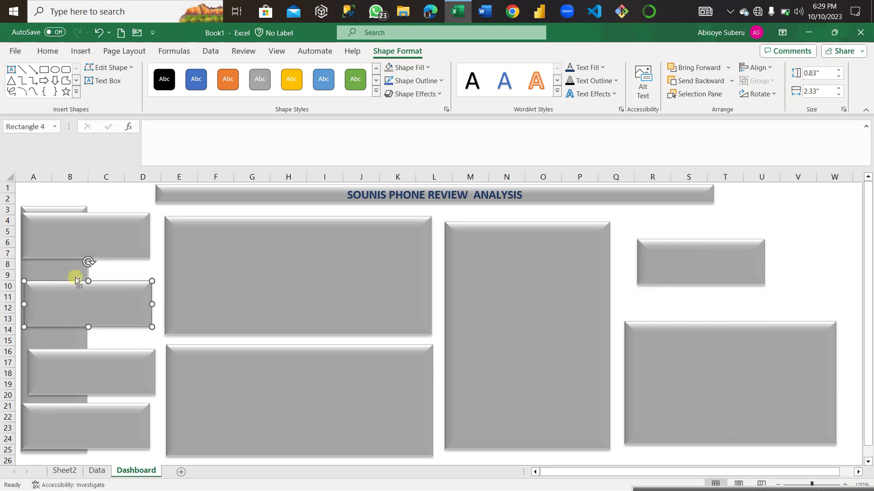
{"action": "left_click", "coordinate": [63, 270]}
{"action": "left_click_drag", "start_coordinate": [64, 270], "coordinate": [58, 271]}
{"action": "left_click_drag", "start_coordinate": [100, 245], "coordinate": [92, 239]}
{"action": "left_click_drag", "start_coordinate": [86, 297], "coordinate": [76, 280]}
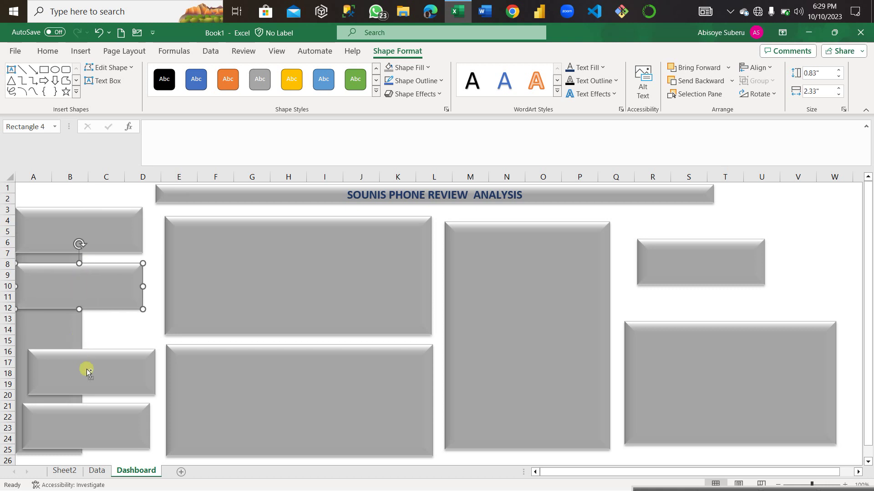
Align the lower two cards with the upper ones and space all four evenly down columns A–D
{"action": "left_click_drag", "start_coordinate": [86, 369], "coordinate": [76, 347]}
{"action": "left_click_drag", "start_coordinate": [94, 425], "coordinate": [88, 434]}
{"action": "left_click_drag", "start_coordinate": [78, 351], "coordinate": [77, 366]}
{"action": "left_click_drag", "start_coordinate": [69, 291], "coordinate": [67, 303]}
{"action": "left_click", "coordinate": [78, 233]}
{"action": "left_click_drag", "start_coordinate": [79, 234], "coordinate": [78, 237]}
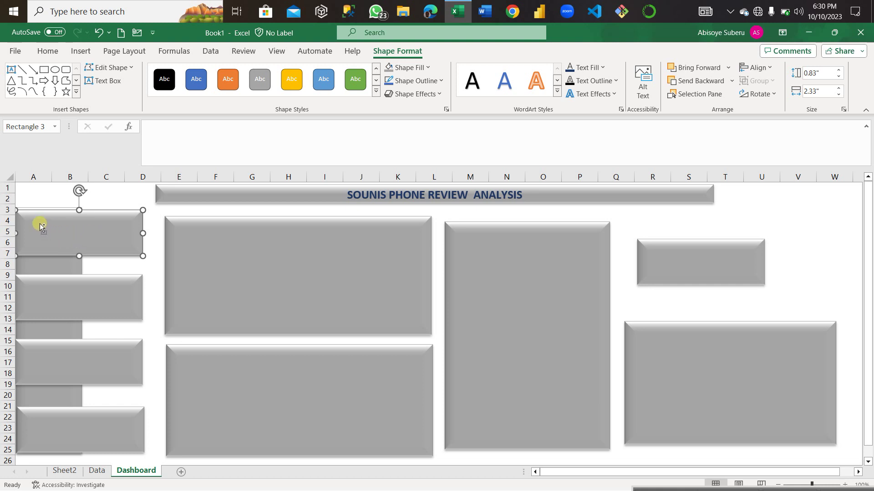
{"action": "left_click", "coordinate": [105, 189]}
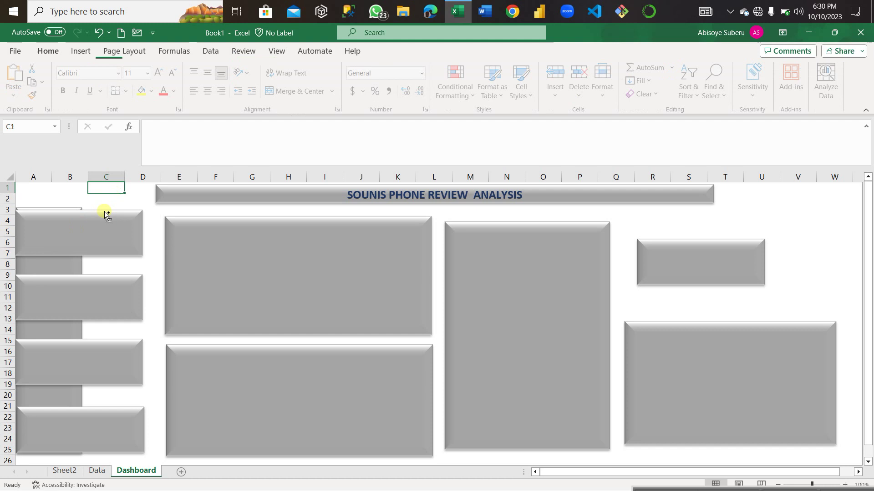
Draw a rectangle about 0.27" high and 2.35" wide across the top of the first card as a header strip
{"action": "left_click", "coordinate": [82, 246]}
{"action": "left_click", "coordinate": [80, 52]}
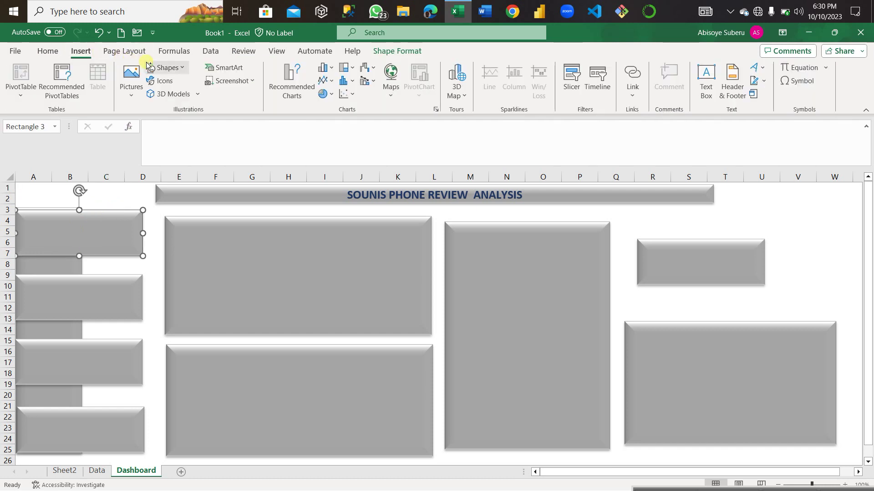
{"action": "left_click", "coordinate": [182, 68]}
{"action": "left_click", "coordinate": [182, 98]}
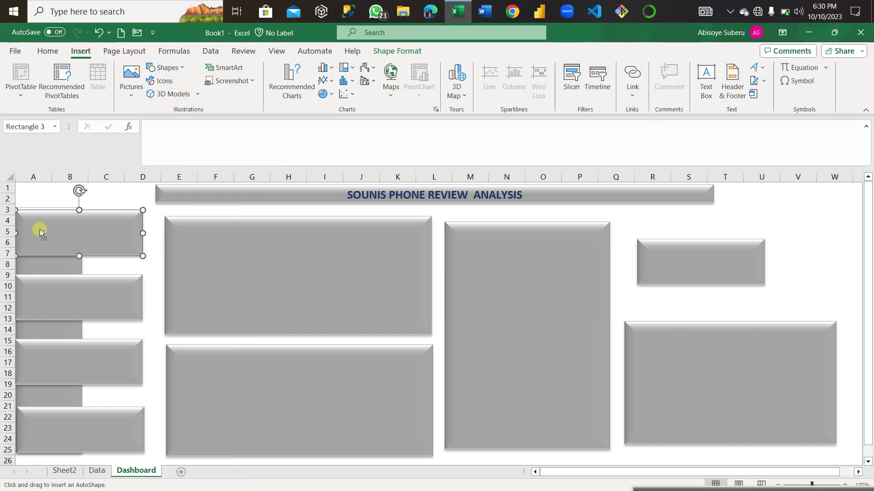
{"action": "left_click_drag", "start_coordinate": [16, 201], "coordinate": [112, 214]}
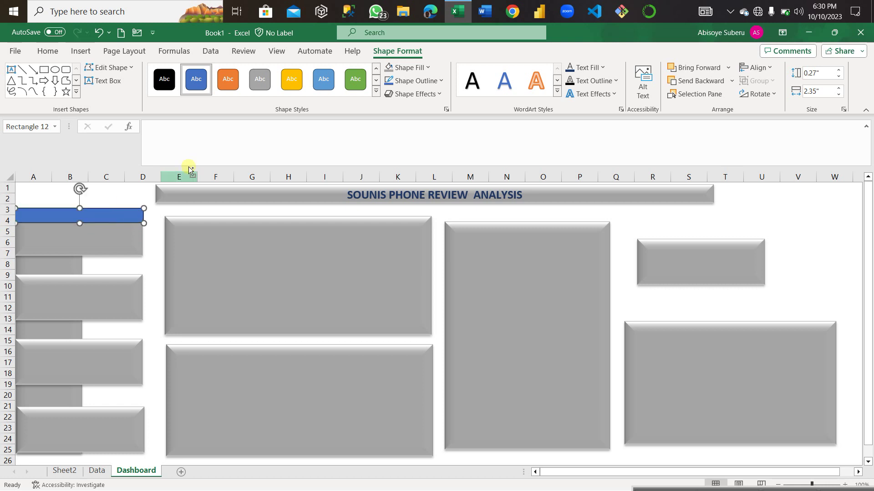
Fill the new header strip with gray and apply the second beveled preset effect
{"action": "left_click", "coordinate": [428, 68]}
{"action": "left_click", "coordinate": [387, 151]}
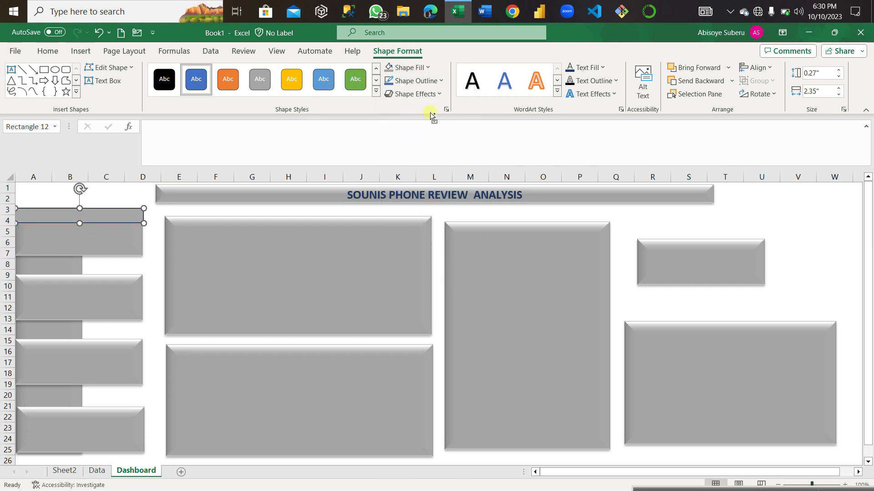
{"action": "left_click", "coordinate": [439, 96]}
{"action": "mouse_move", "coordinate": [421, 138]}
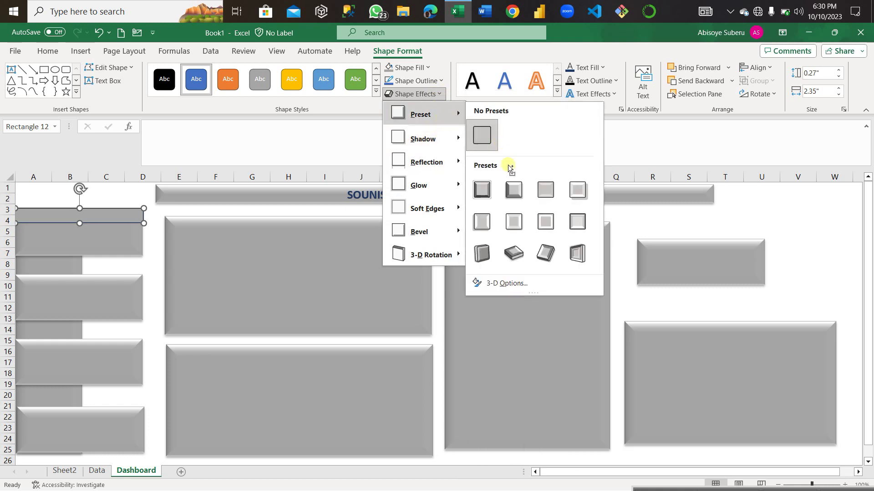
{"action": "left_click", "coordinate": [513, 190]}
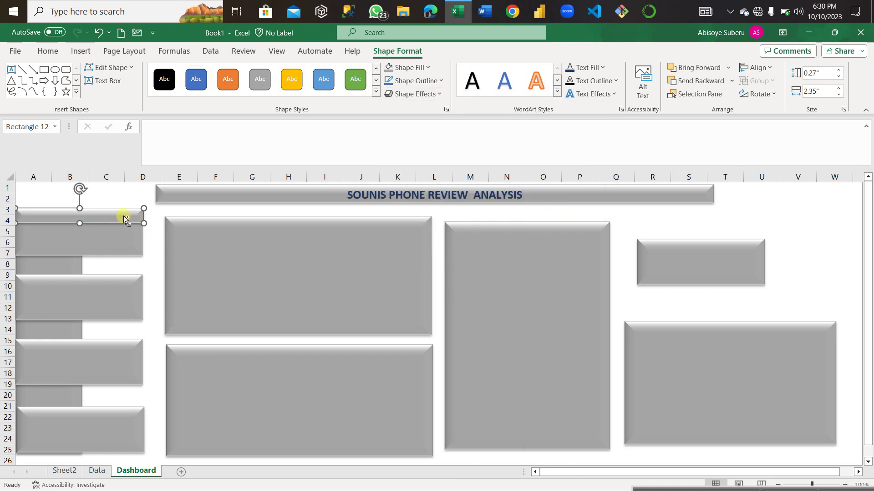
Paste a copy of the header strip onto each of the other three cards in columns A–D
{"action": "left_click", "coordinate": [73, 289]}
{"action": "key", "text": "ctrl+v"}
{"action": "left_click", "coordinate": [66, 352]}
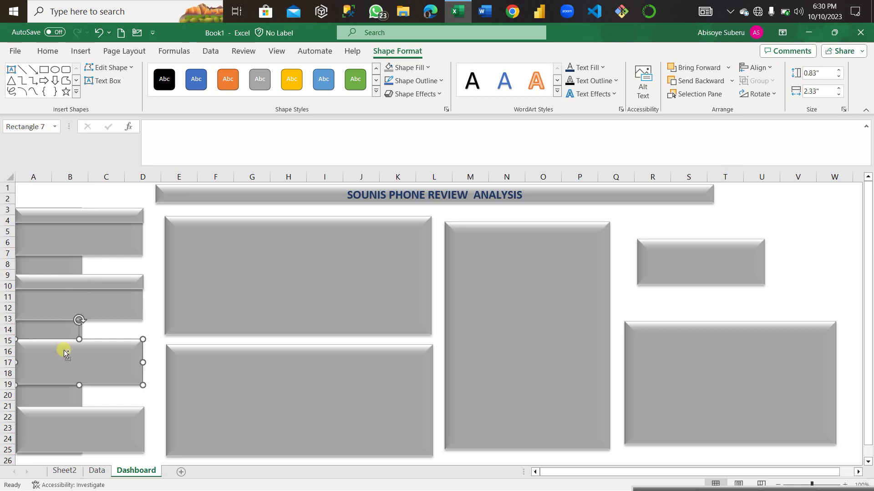
{"action": "key", "text": "ctrl+v"}
{"action": "left_click", "coordinate": [59, 422]}
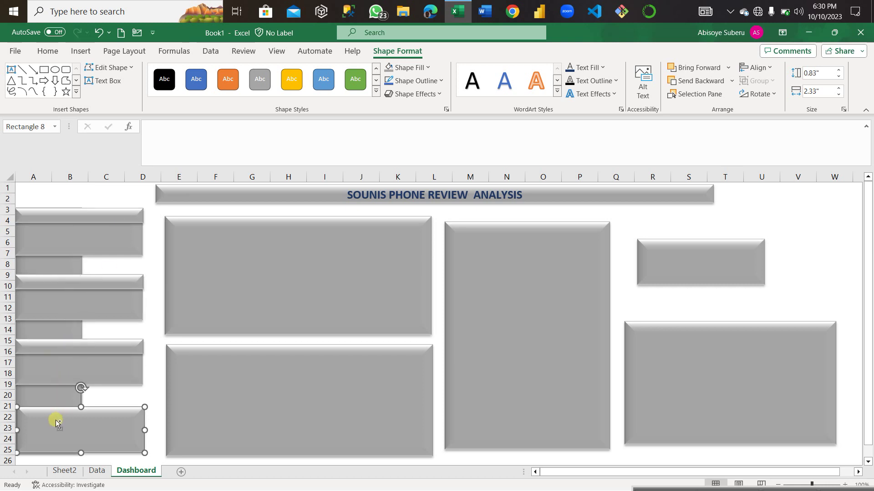
{"action": "key", "text": "ctrl+v"}
Paste a header strip onto each of the four large chart panels, and delete the spare card over columns R–U
{"action": "left_click", "coordinate": [188, 226]}
{"action": "key", "text": "ctrl+v"}
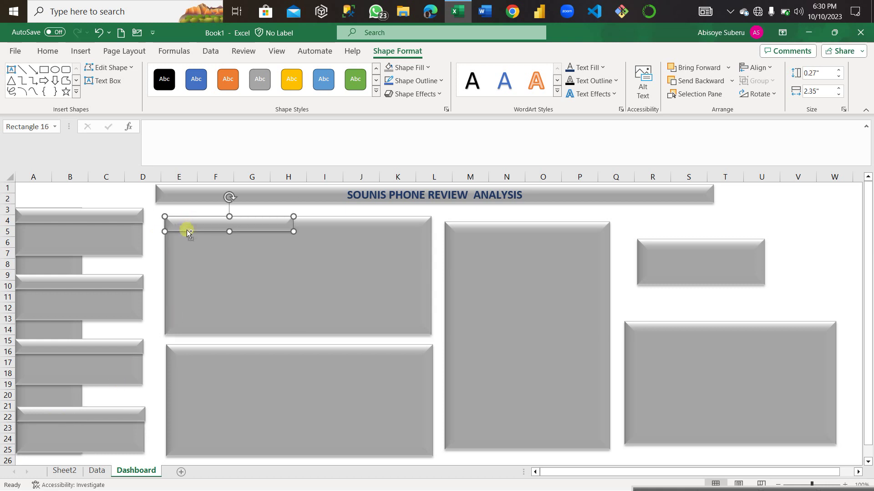
{"action": "left_click", "coordinate": [211, 362]}
{"action": "key", "text": "ctrl+v"}
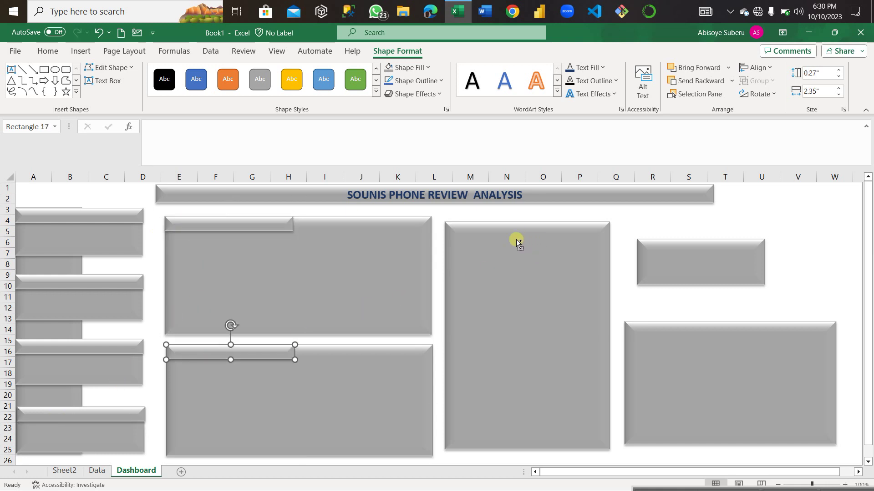
{"action": "left_click", "coordinate": [485, 234]}
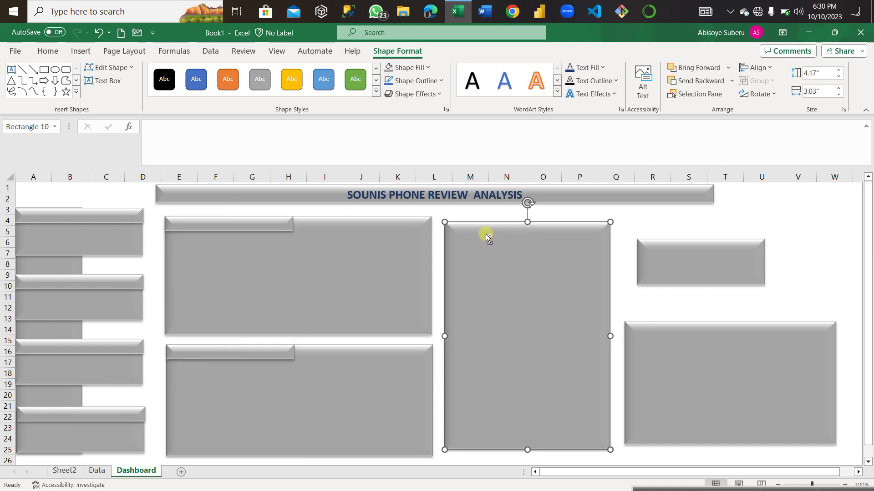
{"action": "left_click", "coordinate": [646, 334]}
{"action": "key", "text": "ctrl+v"}
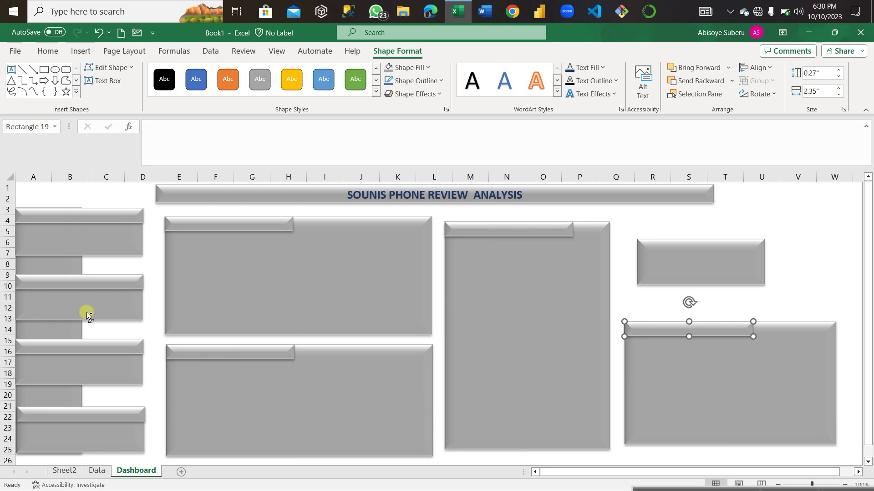
{"action": "left_click", "coordinate": [710, 272]}
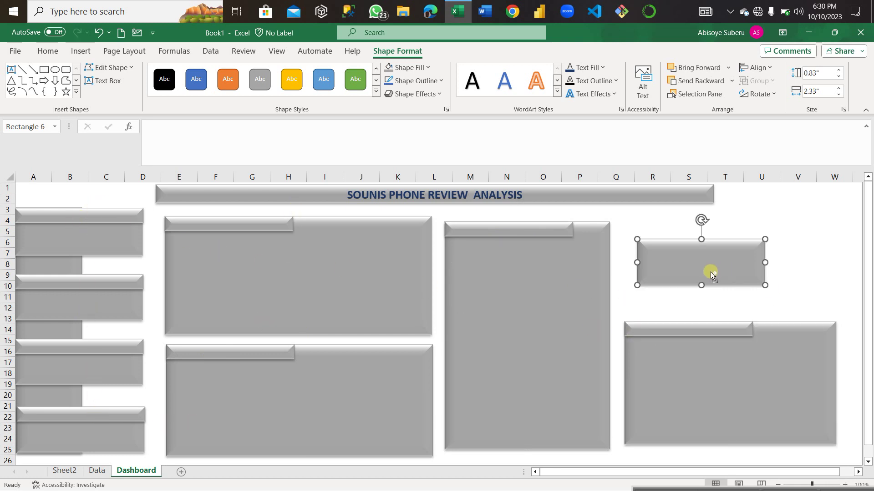
{"action": "key", "text": "Delete"}
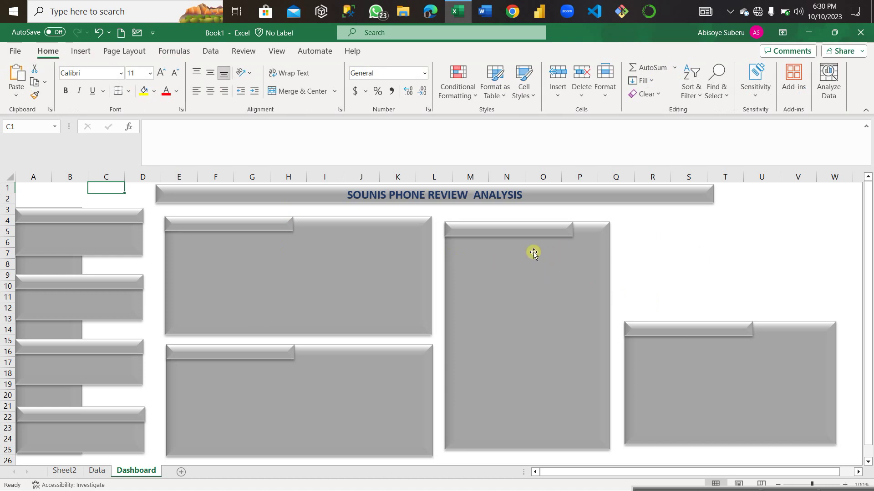
Stretch the header strips of the two panels in columns E–L to full panel width and make them slightly shorter
{"action": "left_click", "coordinate": [237, 220]}
{"action": "left_click_drag", "start_coordinate": [294, 232], "coordinate": [430, 231]}
{"action": "left_click", "coordinate": [291, 358]}
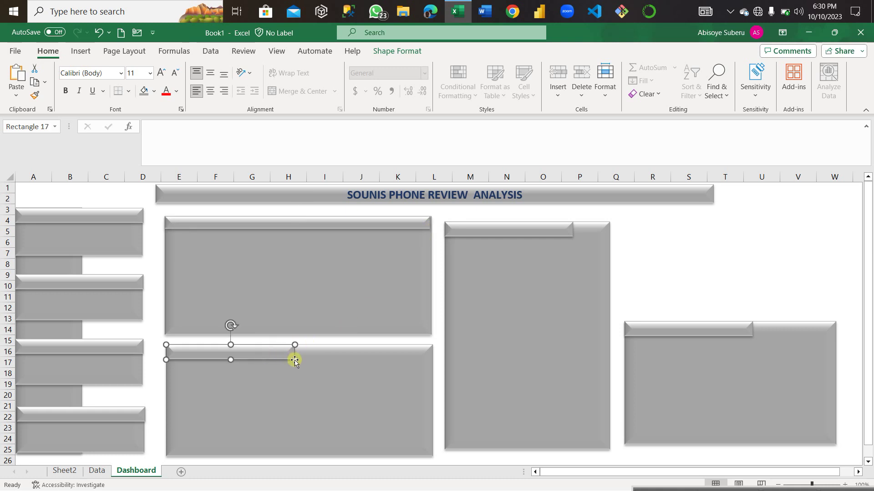
{"action": "left_click_drag", "start_coordinate": [294, 360], "coordinate": [433, 357]}
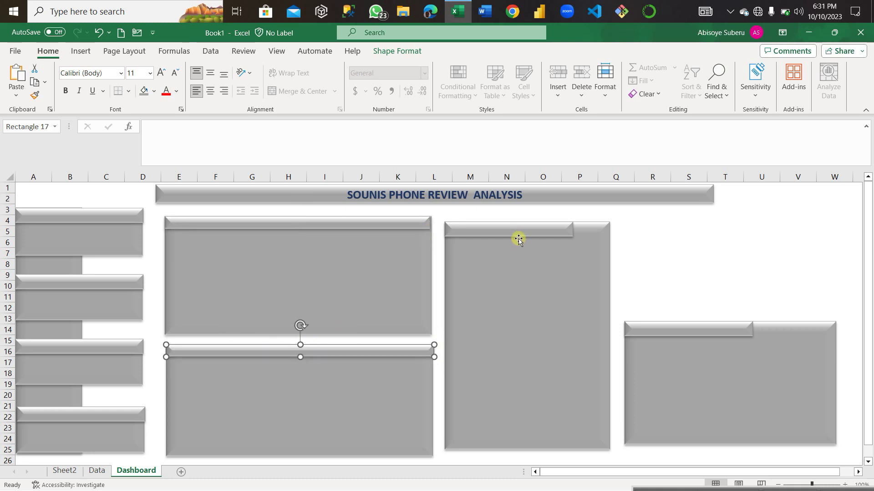
Stretch the header strips of the tall panel and the panel over columns R–W to the full width of their panels
{"action": "left_click", "coordinate": [519, 234]}
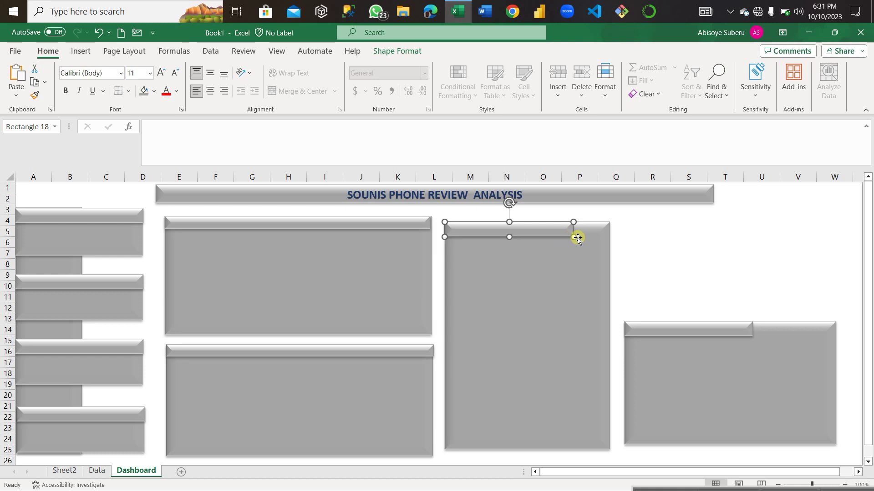
{"action": "left_click_drag", "start_coordinate": [573, 237], "coordinate": [608, 238]}
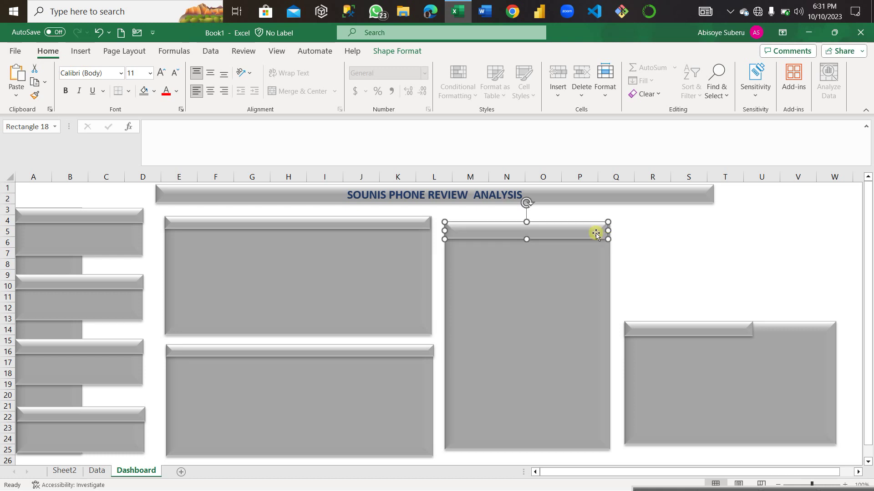
{"action": "left_click", "coordinate": [742, 333]}
{"action": "key", "text": "Delete"}
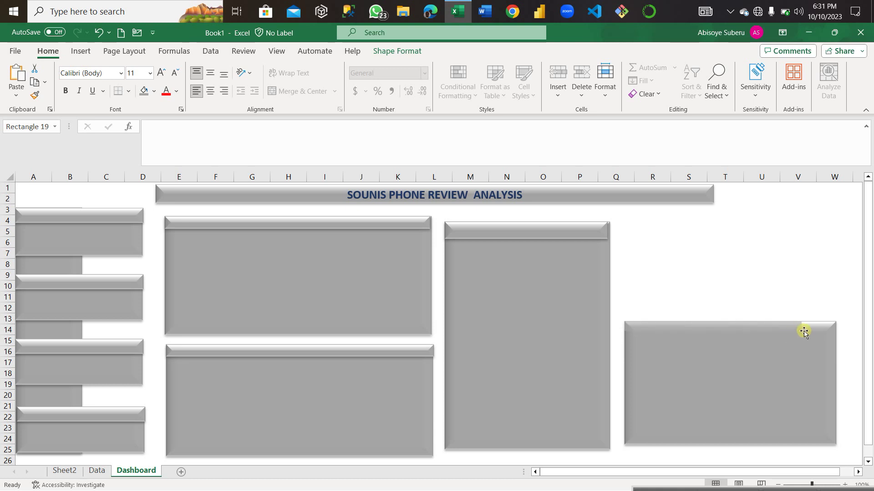
{"action": "key", "text": "ctrl+z"}
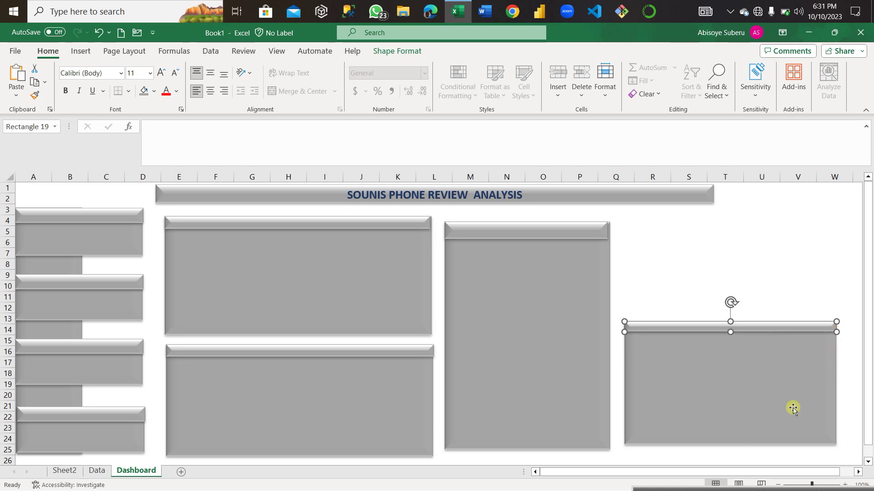
{"action": "left_click", "coordinate": [783, 486]}
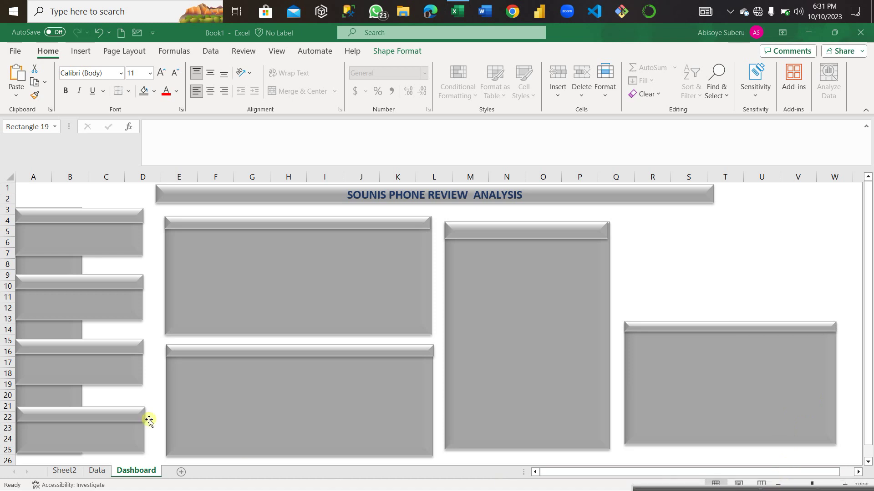
Link the top card's text to the Count of ID value with the formula =Sheet2!$A$4
{"action": "left_click", "coordinate": [50, 241]}
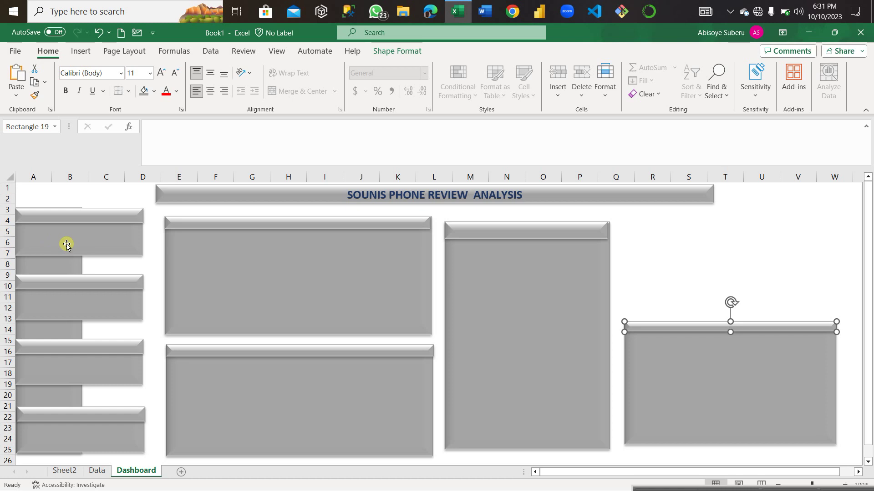
{"action": "left_click", "coordinate": [64, 471]}
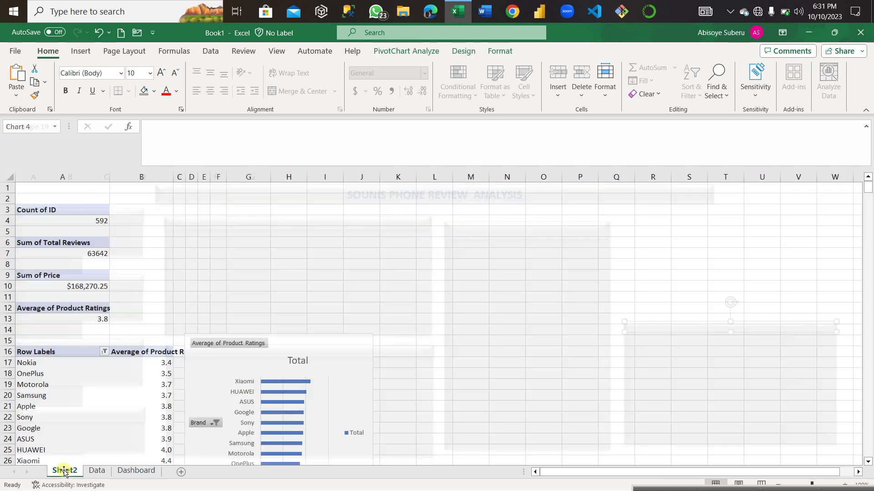
{"action": "left_click", "coordinate": [133, 471]}
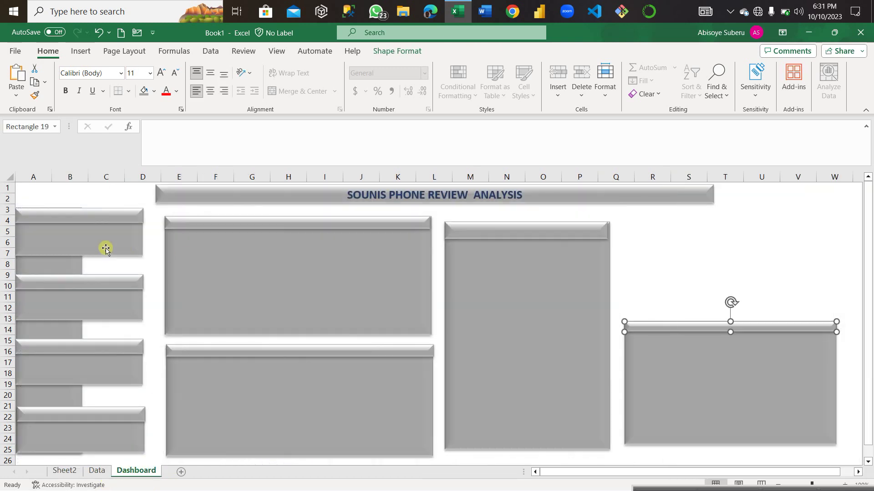
{"action": "left_click", "coordinate": [47, 240]}
{"action": "left_click", "coordinate": [170, 134]}
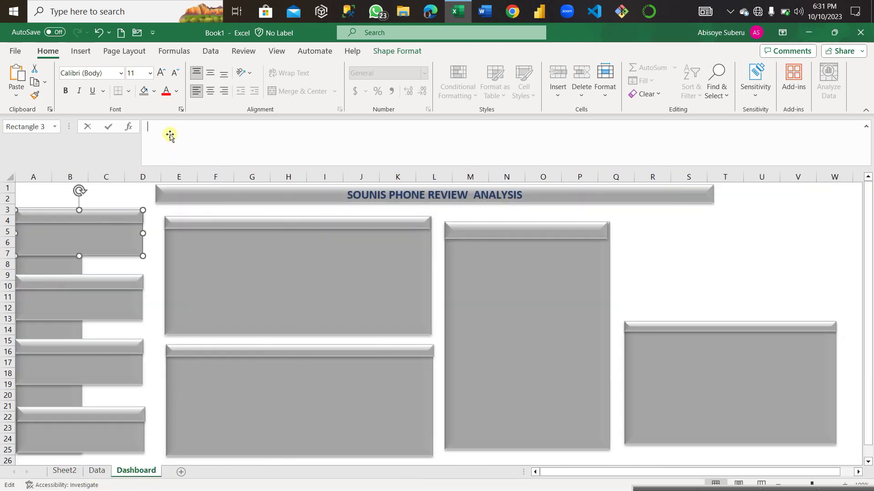
{"action": "type", "text": "="}
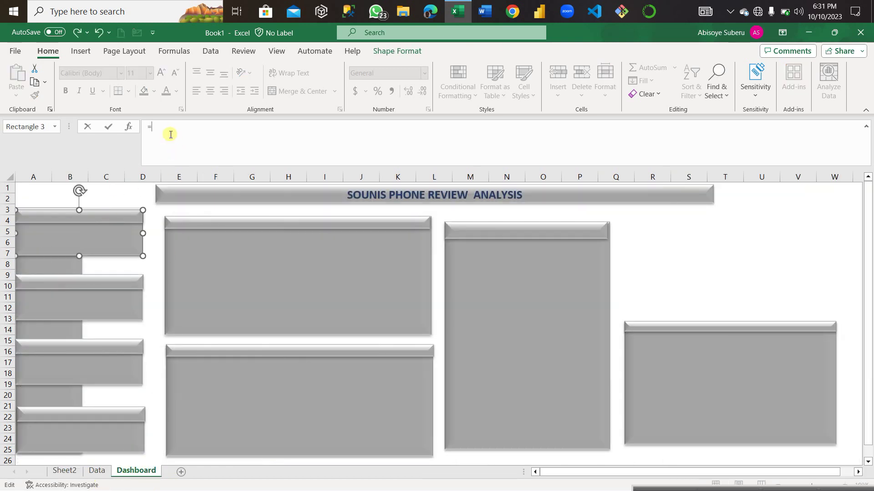
{"action": "left_click", "coordinate": [66, 470]}
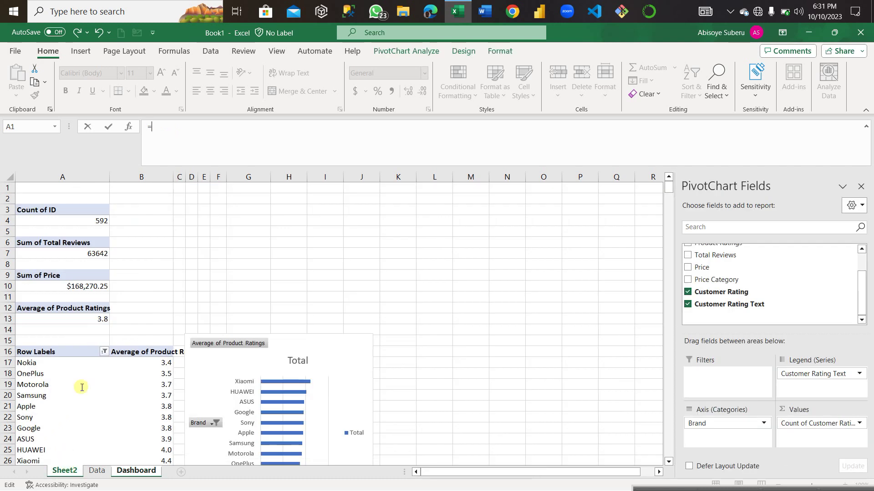
{"action": "left_click", "coordinate": [64, 221]}
{"action": "key", "text": "Return"}
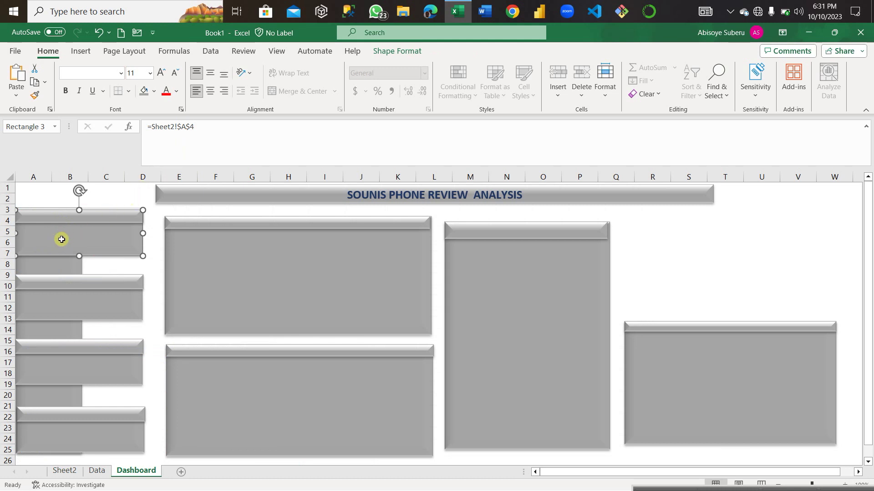
Move the top card's header strip aside over columns B–E, and clear the card's =Sheet2!$A$4 link formula
{"action": "left_click_drag", "start_coordinate": [75, 220], "coordinate": [129, 219]}
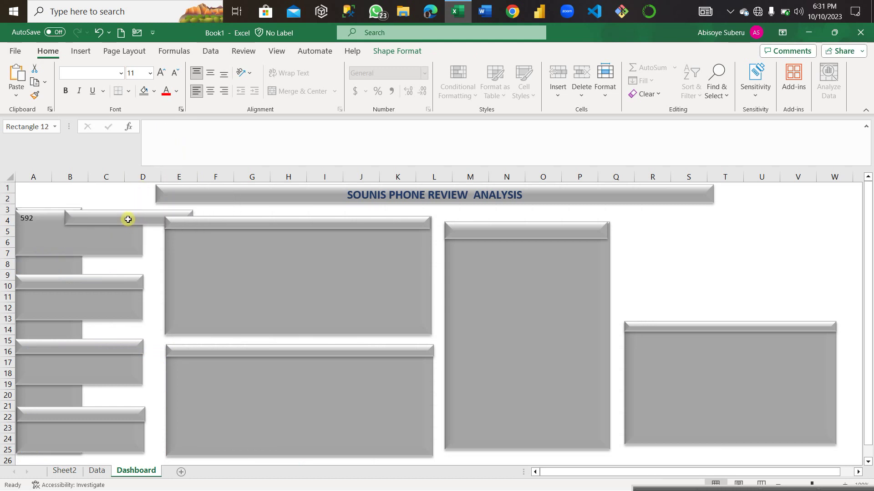
{"action": "left_click", "coordinate": [33, 219]}
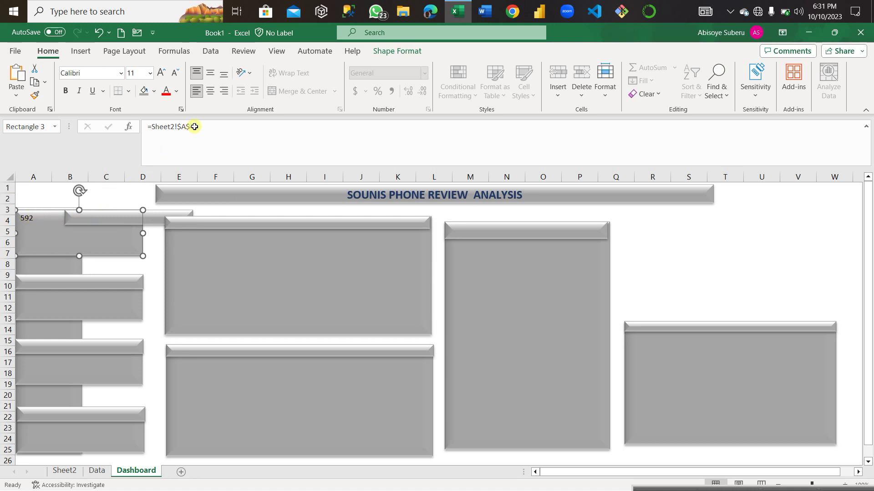
{"action": "left_click", "coordinate": [25, 218]}
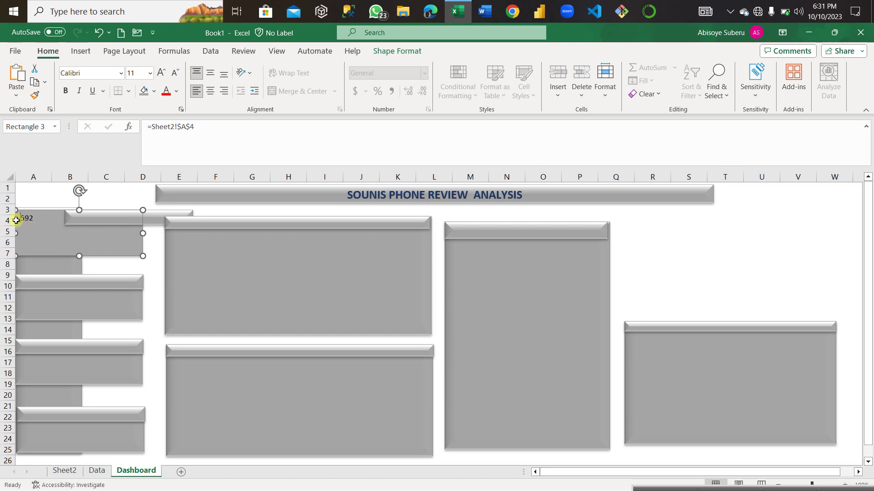
{"action": "left_click_drag", "start_coordinate": [194, 128], "coordinate": [142, 129]}
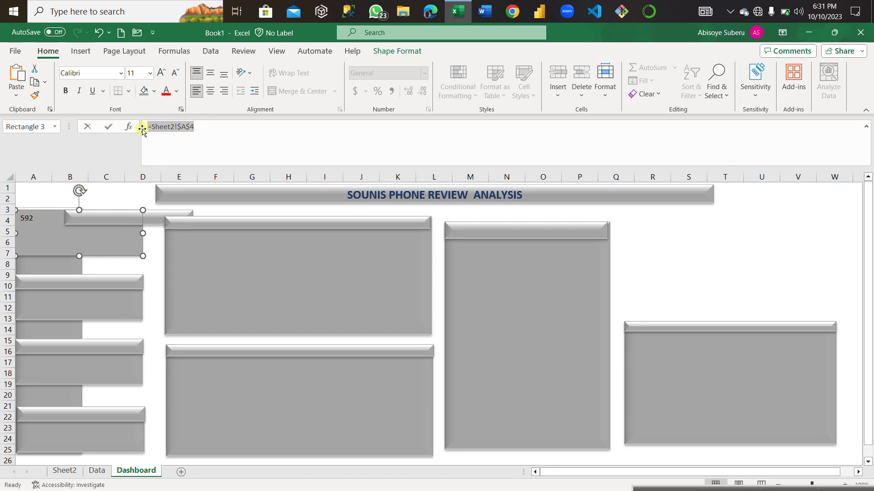
{"action": "key", "text": "BackSpace"}
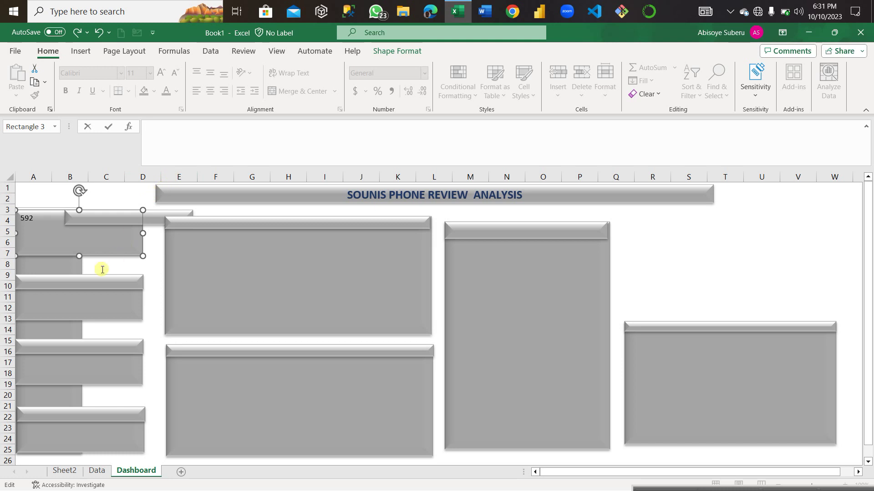
{"action": "key", "text": "Return"}
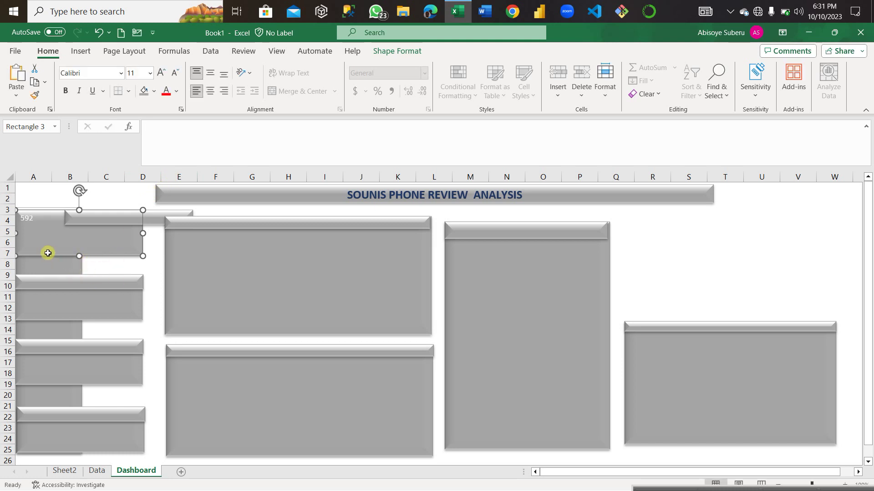
Delete the top card body from columns A–D and select its loose header strip over columns B–E
{"action": "key", "text": "Delete"}
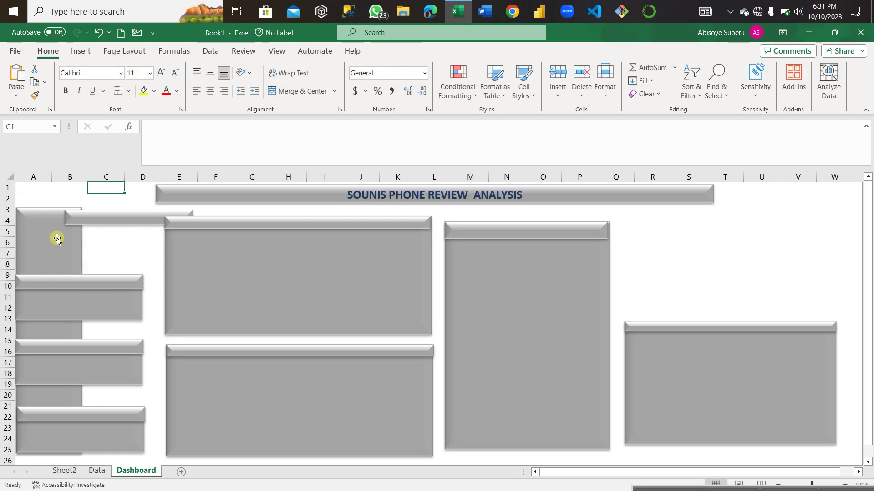
{"action": "left_click", "coordinate": [76, 298]}
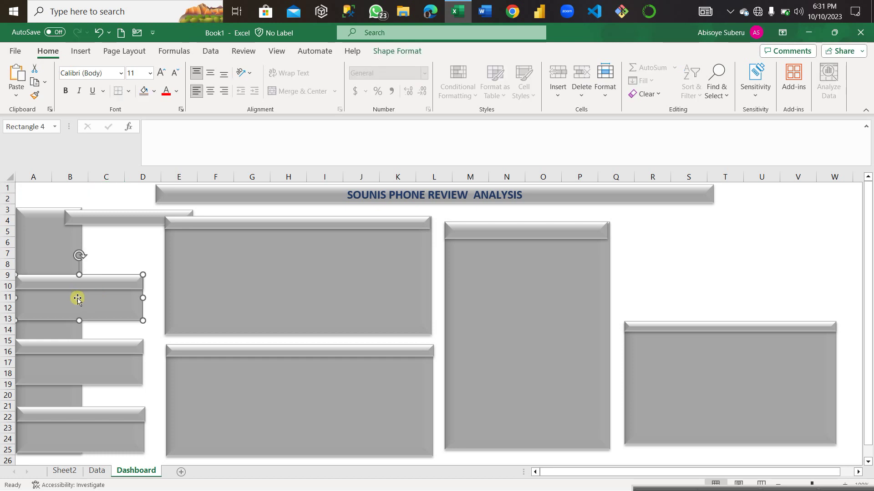
{"action": "left_click", "coordinate": [101, 221]}
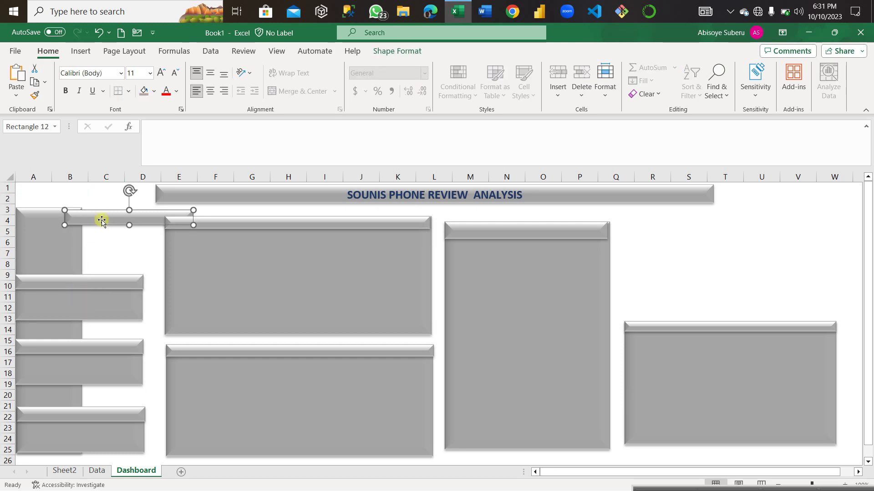
Delete the selected header bar and paste the copied card rectangle over the upper part of the sidebar at rows 4 to 7
{"action": "key", "text": "Delete"}
{"action": "left_click", "coordinate": [43, 223]}
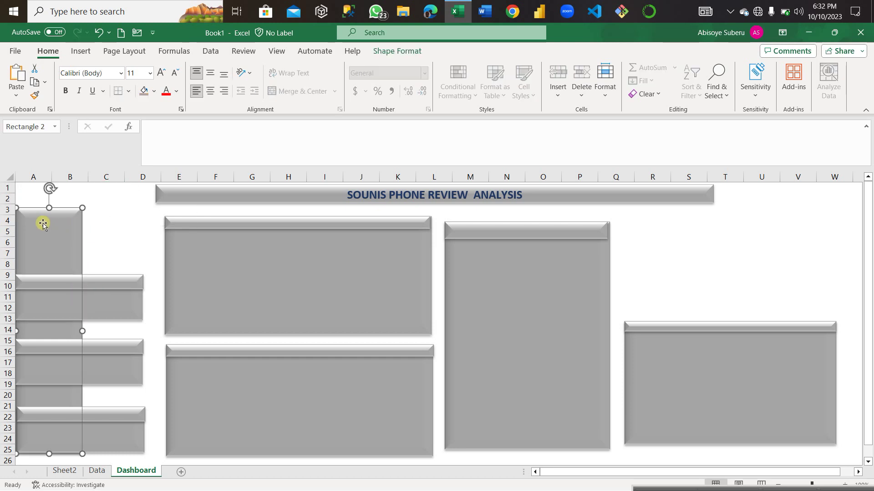
{"action": "key", "text": "ctrl+v"}
{"action": "mouse_move", "coordinate": [57, 231]}
{"action": "left_mouse_down"}
{"action": "mouse_move", "coordinate": [61, 241]}
{"action": "mouse_move", "coordinate": [57, 232]}
{"action": "left_mouse_up"}
Duplicate the second card's header bar and place the copy in the empty area near row 6, columns S to V
{"action": "left_click", "coordinate": [76, 281]}
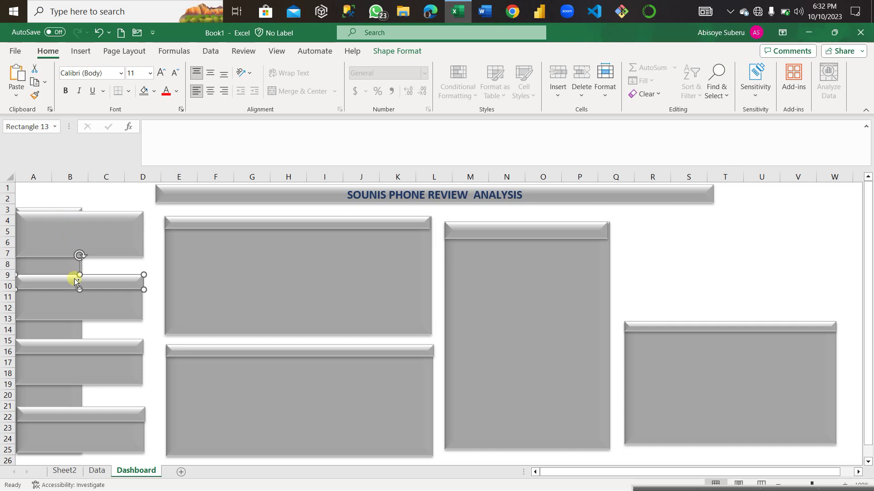
{"action": "left_click", "coordinate": [44, 221]}
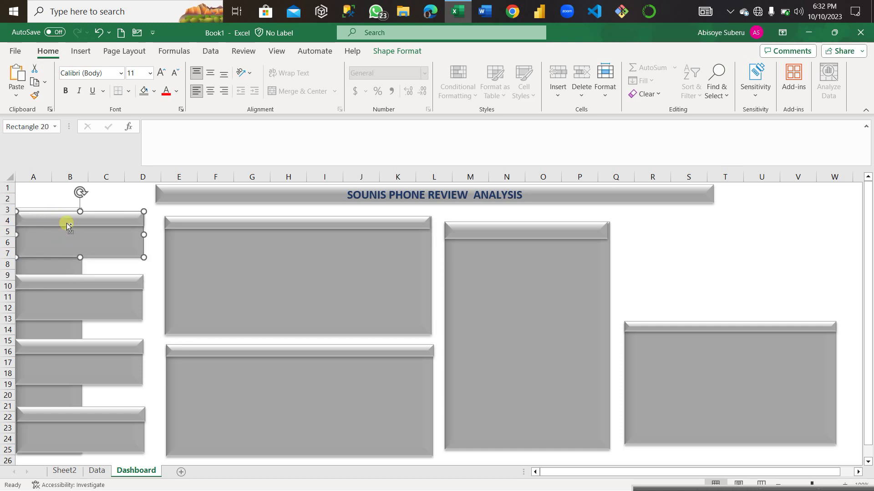
{"action": "left_click_drag", "start_coordinate": [68, 221], "coordinate": [734, 246]}
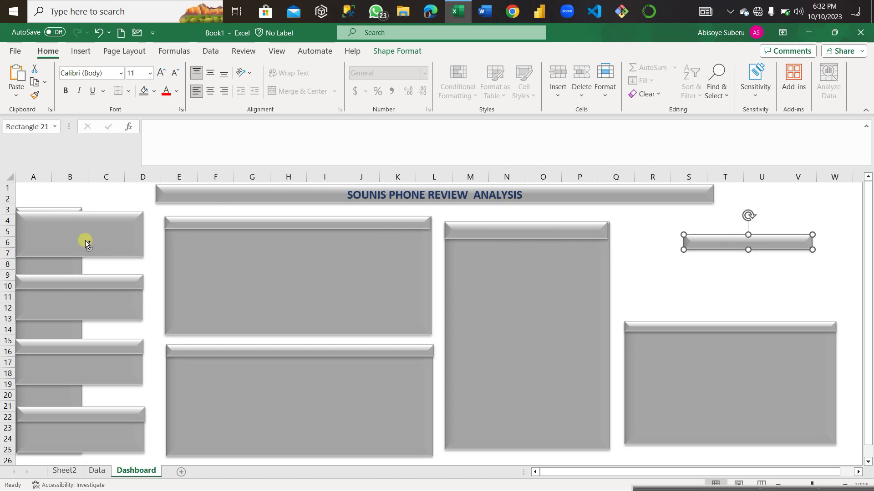
Try to reference the Count of ID value on Sheet2 from an equals sign entered as text in the uppermost card
{"action": "left_click", "coordinate": [70, 240]}
{"action": "left_click", "coordinate": [59, 239]}
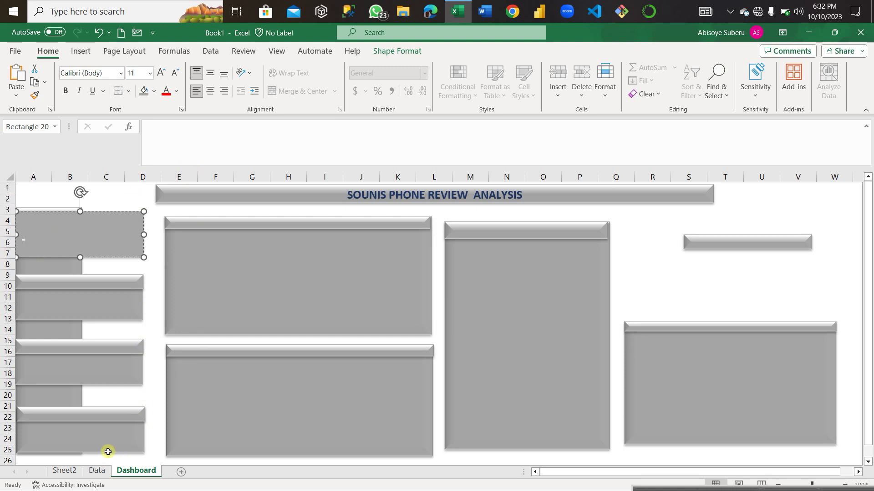
{"action": "left_click", "coordinate": [64, 470]}
{"action": "left_click", "coordinate": [94, 224]}
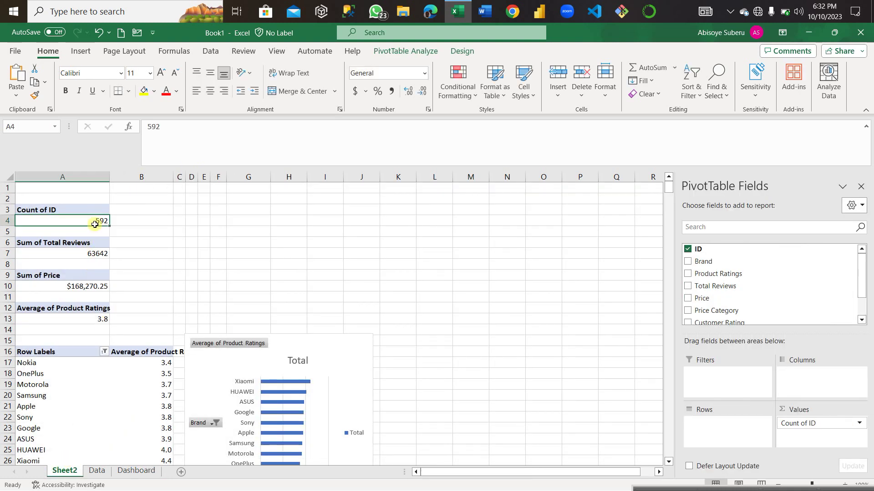
{"action": "left_click", "coordinate": [95, 228]}
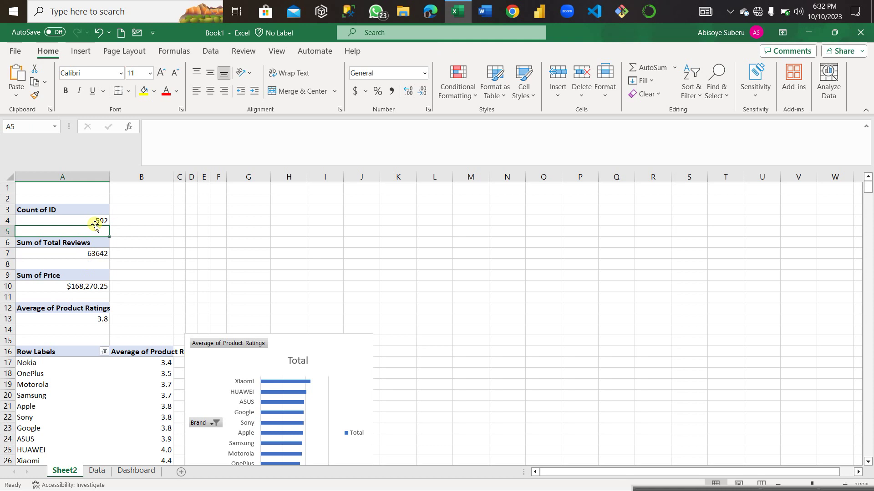
{"action": "left_click", "coordinate": [144, 470]}
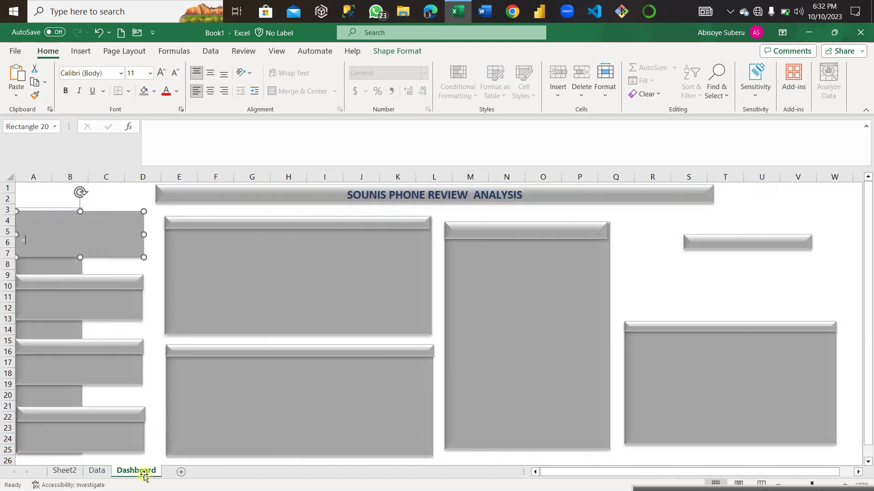
Try to start a formula for the uppermost card and remove the stray equals sign from its text
{"action": "left_click", "coordinate": [158, 131]}
{"action": "type", "text": "="}
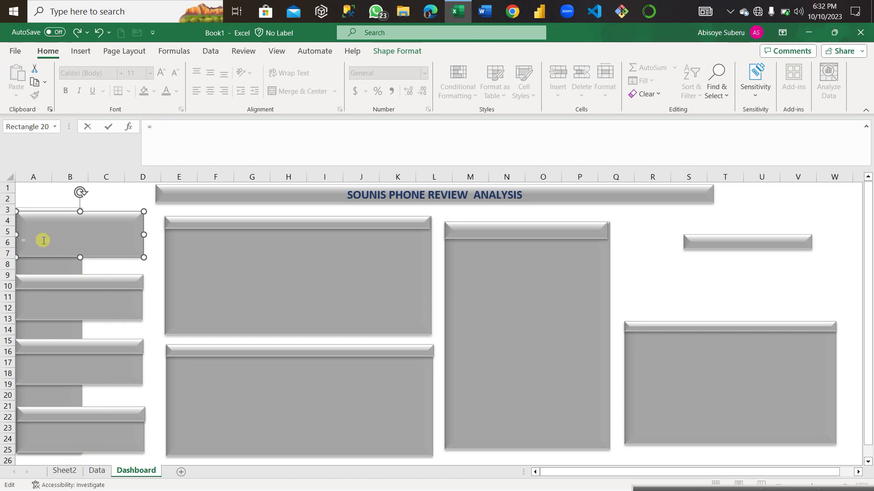
{"action": "left_click", "coordinate": [29, 240]}
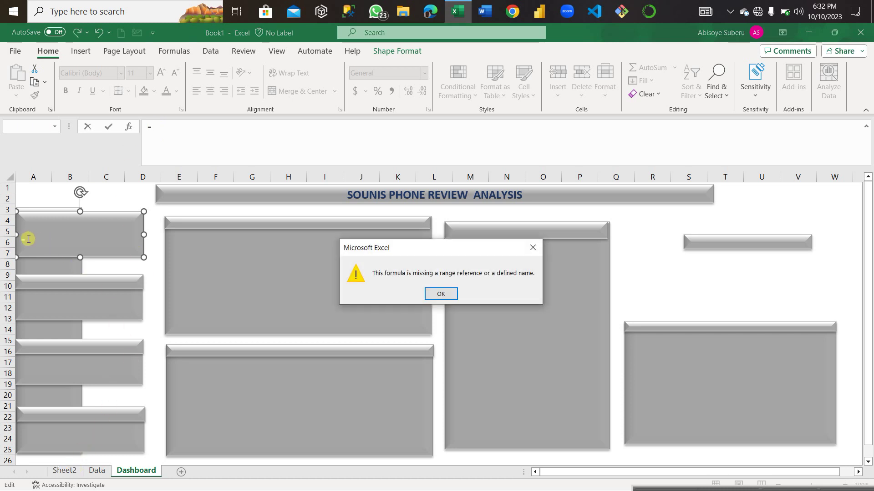
{"action": "left_click", "coordinate": [441, 294]}
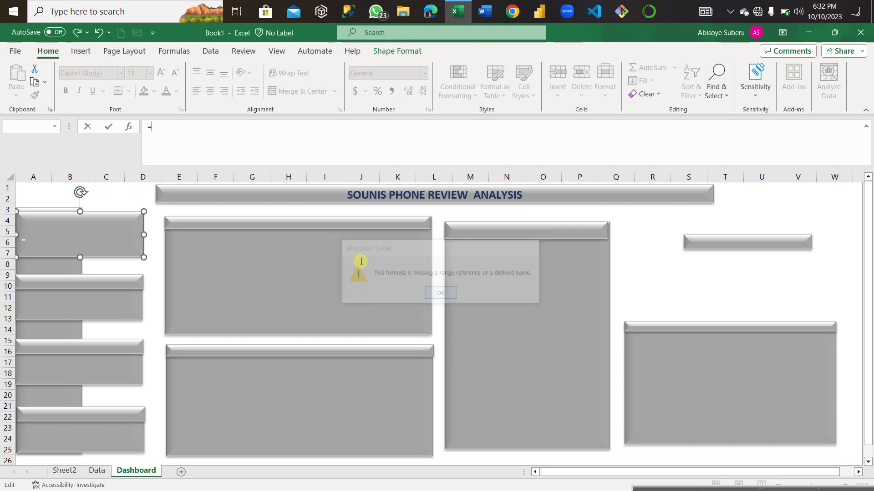
{"action": "left_click", "coordinate": [28, 240]}
{"action": "left_click", "coordinate": [27, 240]}
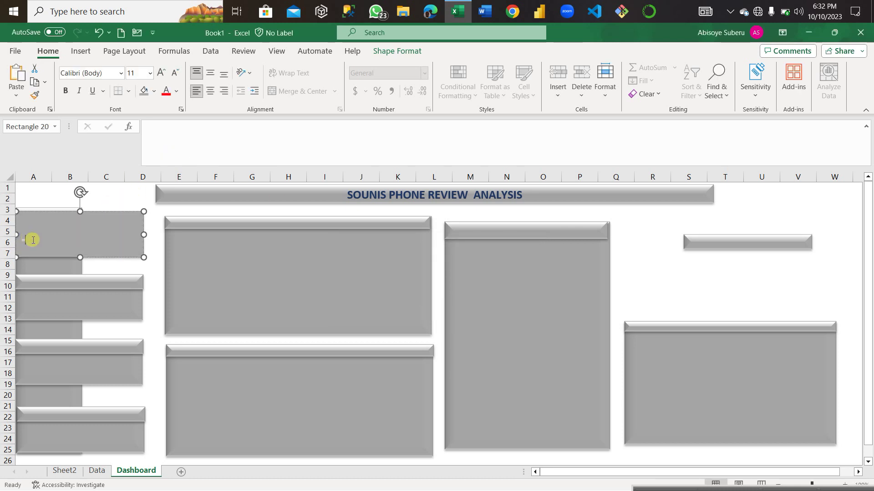
Try to link the uppermost card to the Count of ID value in Sheet2 cell A4 and clear the GETPIVOTDATA reference
{"action": "left_click", "coordinate": [175, 127]}
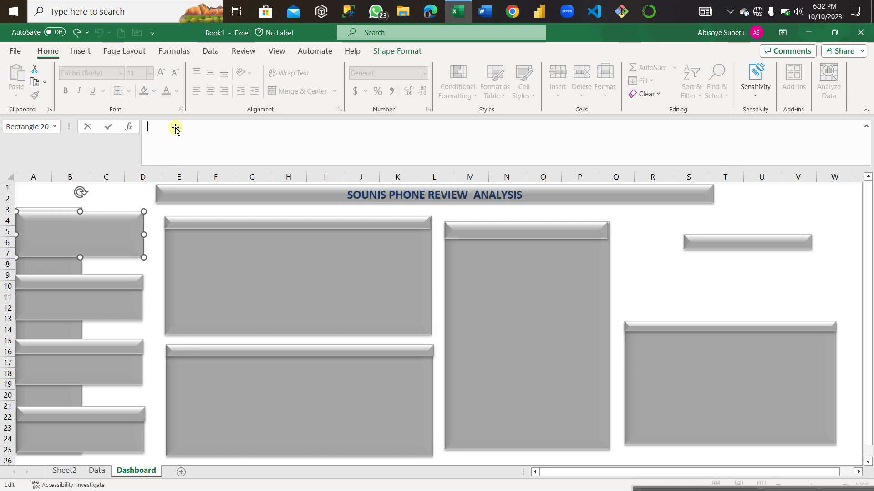
{"action": "type", "text": "="}
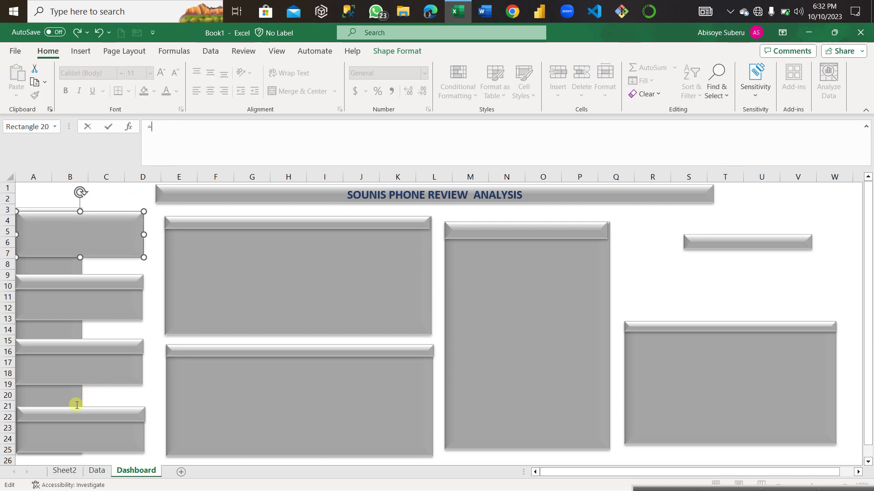
{"action": "left_click", "coordinate": [64, 470]}
{"action": "left_click", "coordinate": [92, 224]}
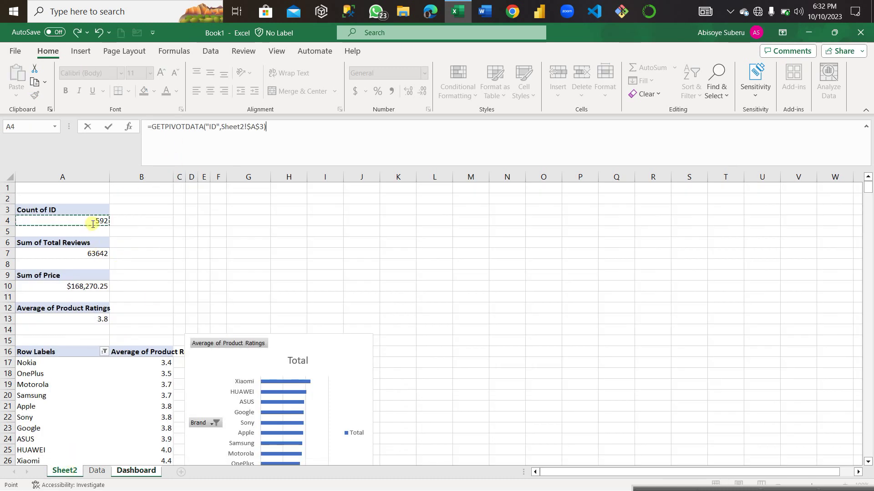
{"action": "key", "text": "Return"}
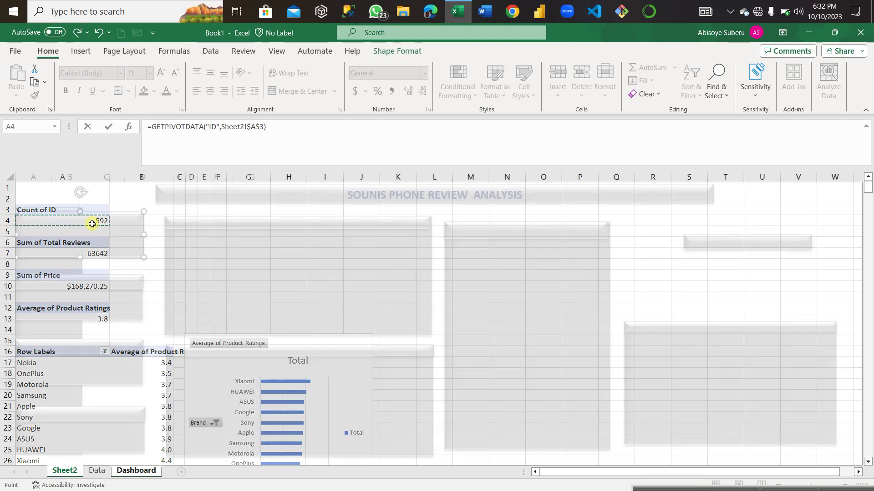
{"action": "left_click", "coordinate": [444, 294]}
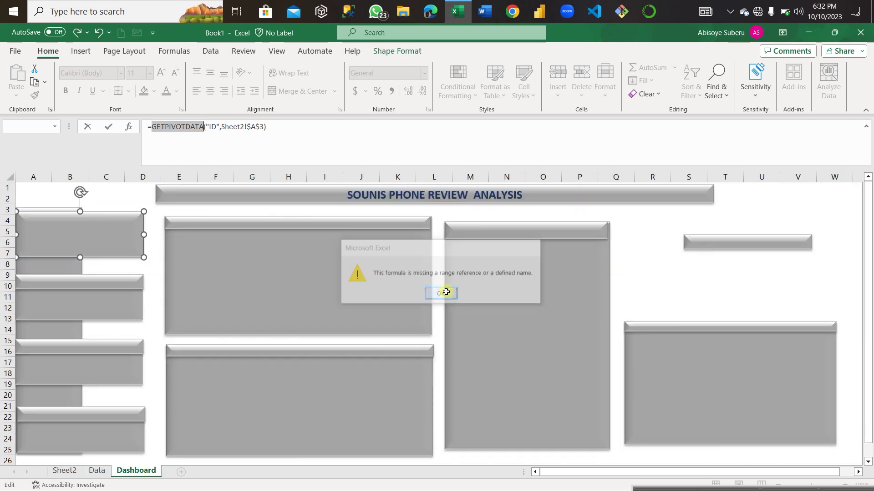
{"action": "key", "text": "BackSpace"}
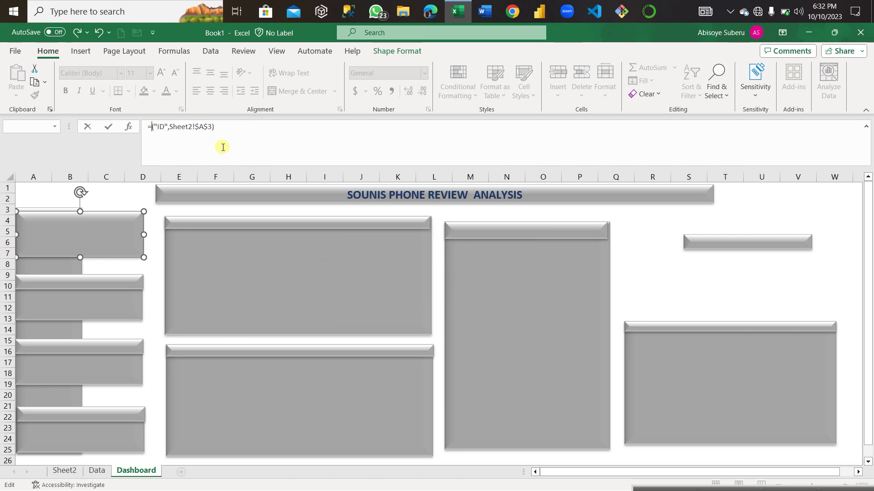
{"action": "left_click_drag", "start_coordinate": [222, 133], "coordinate": [149, 127]}
{"action": "key", "text": "BackSpace"}
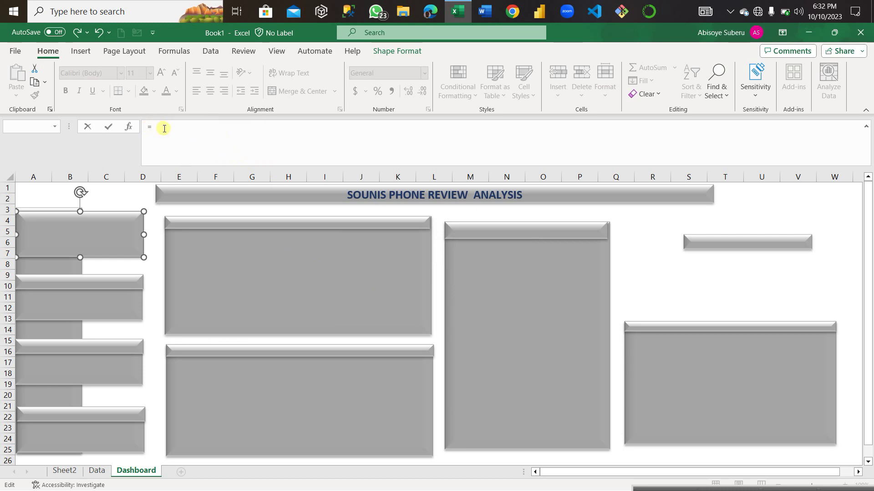
Try to link the second card to the Sum of Total Reviews value in Sheet2 cell A7 and clear the whole formula
{"action": "left_click", "coordinate": [93, 303]}
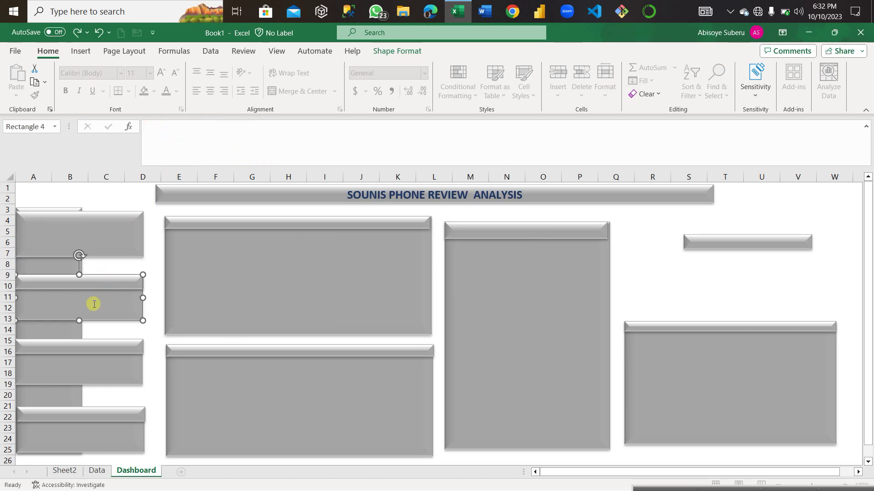
{"action": "left_click", "coordinate": [94, 305]}
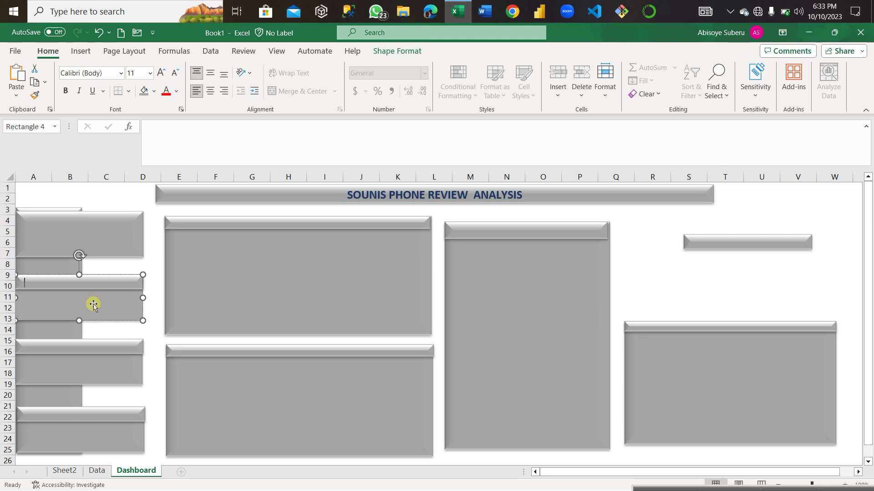
{"action": "left_click", "coordinate": [155, 132]}
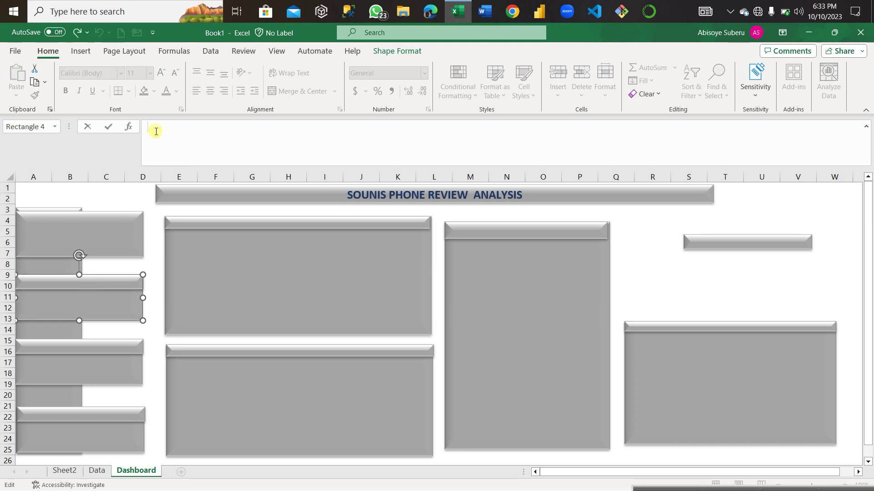
{"action": "type", "text": "="}
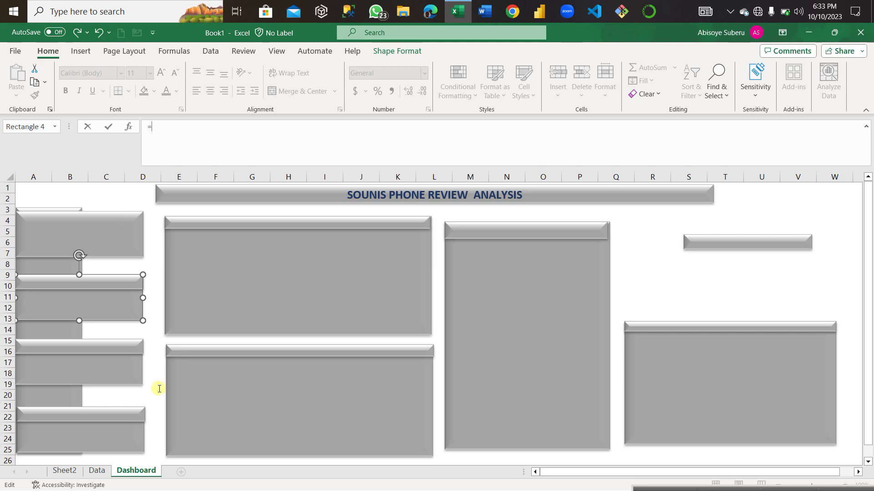
{"action": "left_click", "coordinate": [64, 471]}
{"action": "left_click", "coordinate": [91, 256]}
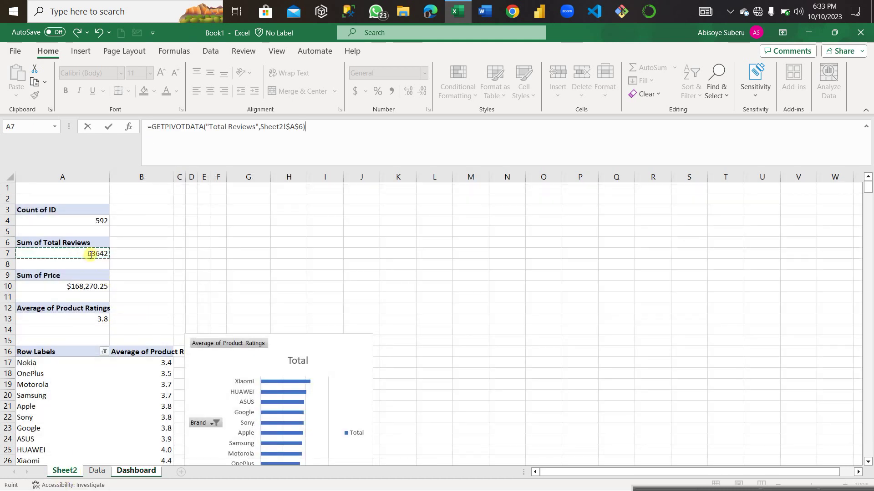
{"action": "key", "text": "Return"}
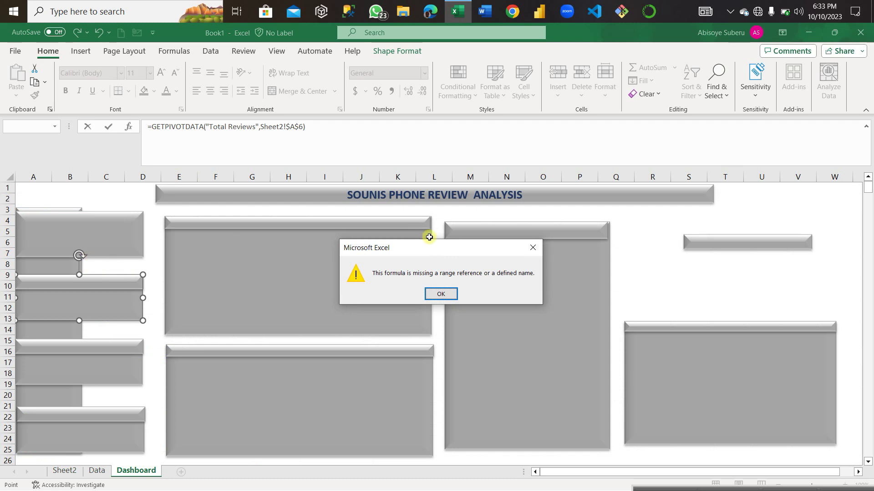
{"action": "left_click", "coordinate": [441, 295]}
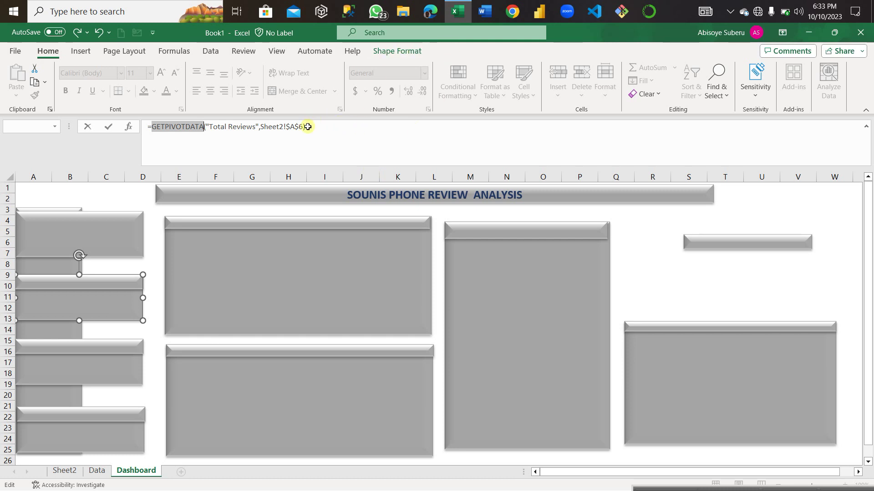
{"action": "left_click_drag", "start_coordinate": [315, 125], "coordinate": [152, 126]}
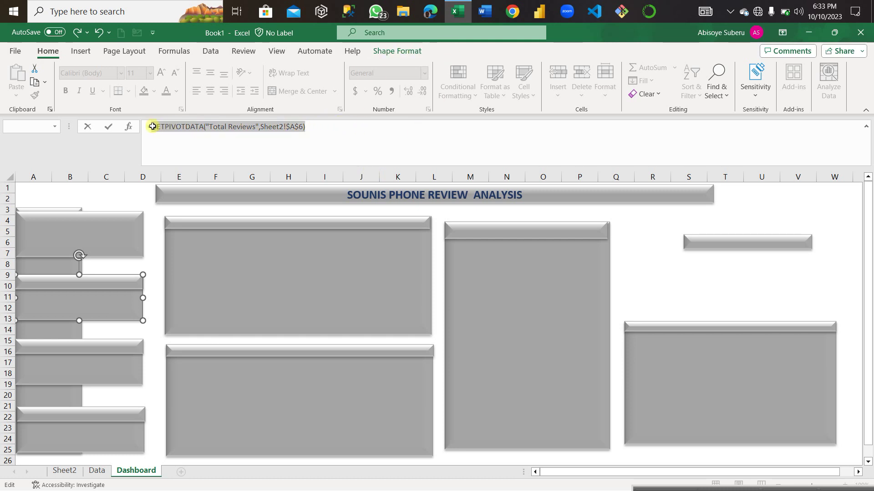
{"action": "key", "text": "BackSpace"}
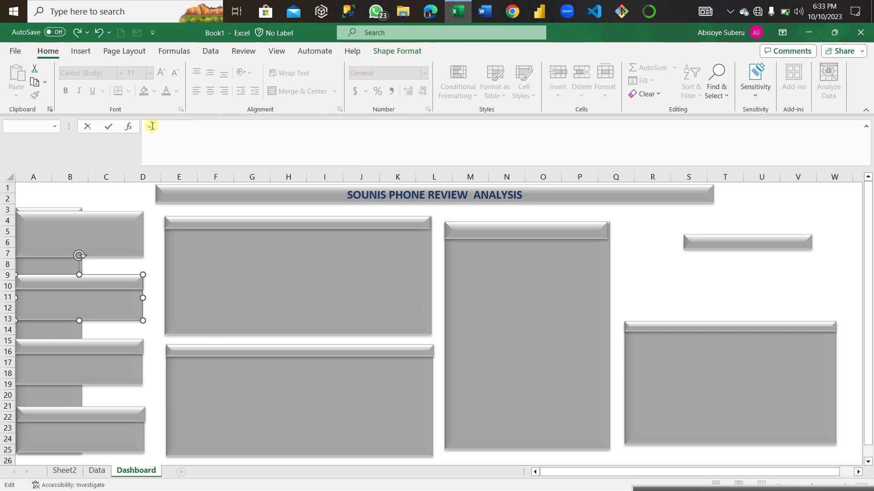
{"action": "key", "text": "BackSpace"}
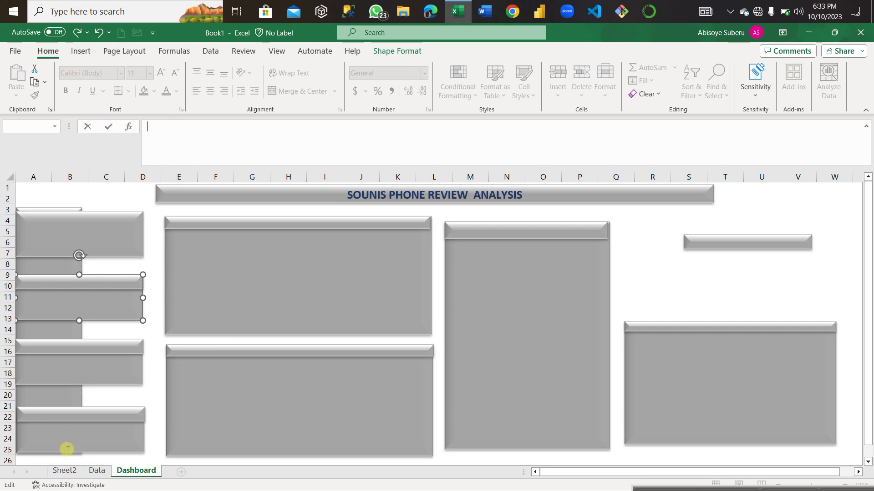
Try to link the second card to the Count of ID value in Sheet2 cell A4
{"action": "left_click", "coordinate": [64, 471]}
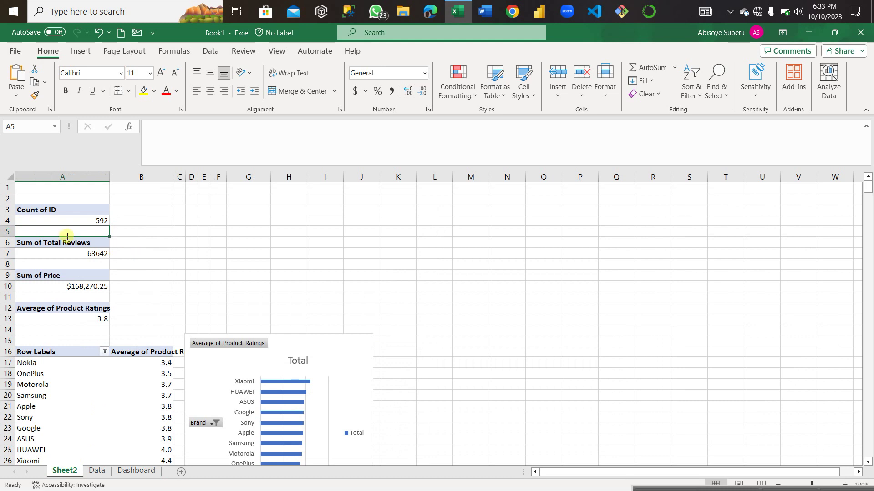
{"action": "left_click", "coordinate": [67, 220]}
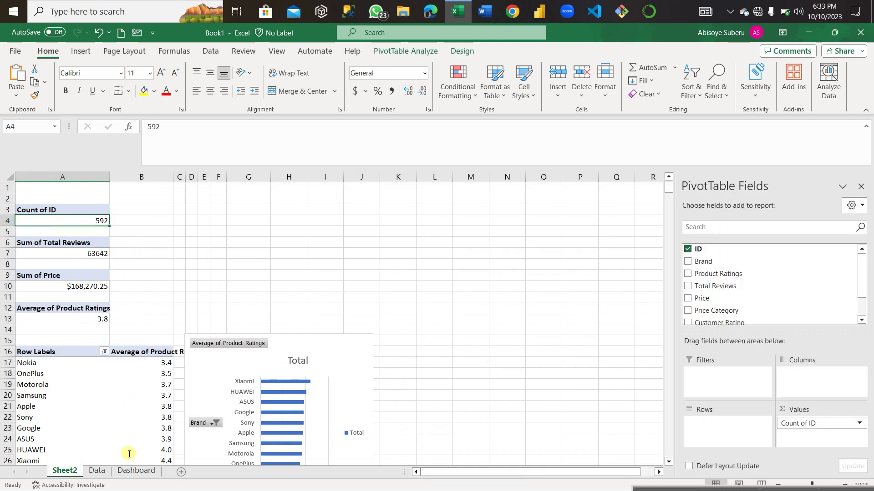
{"action": "left_click", "coordinate": [136, 471]}
{"action": "type", "text": "="}
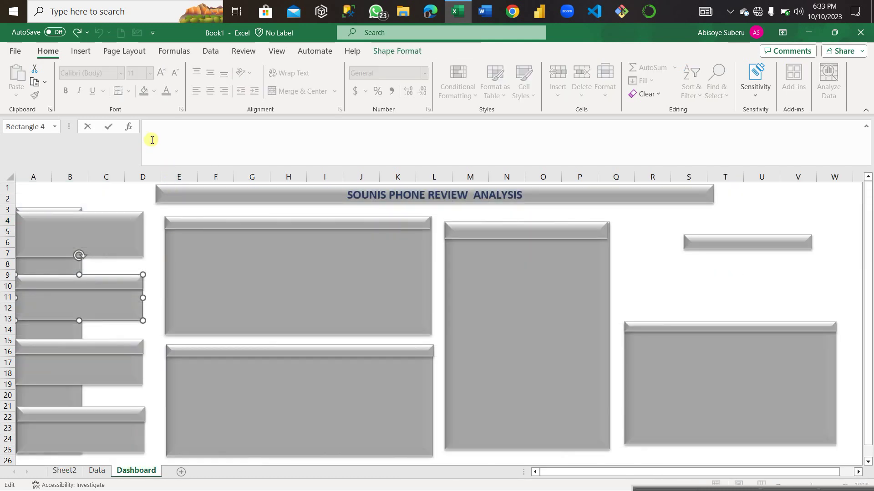
{"action": "left_click", "coordinate": [64, 471]}
{"action": "left_click", "coordinate": [89, 221]}
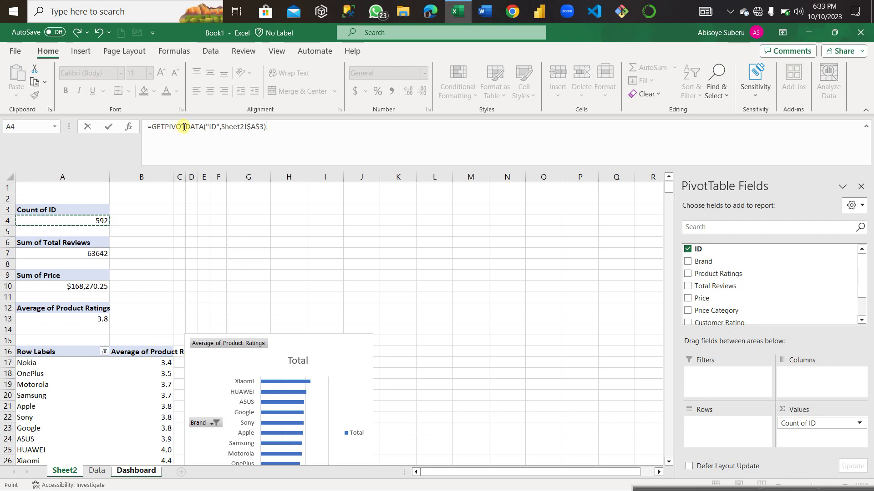
{"action": "key", "text": "Return"}
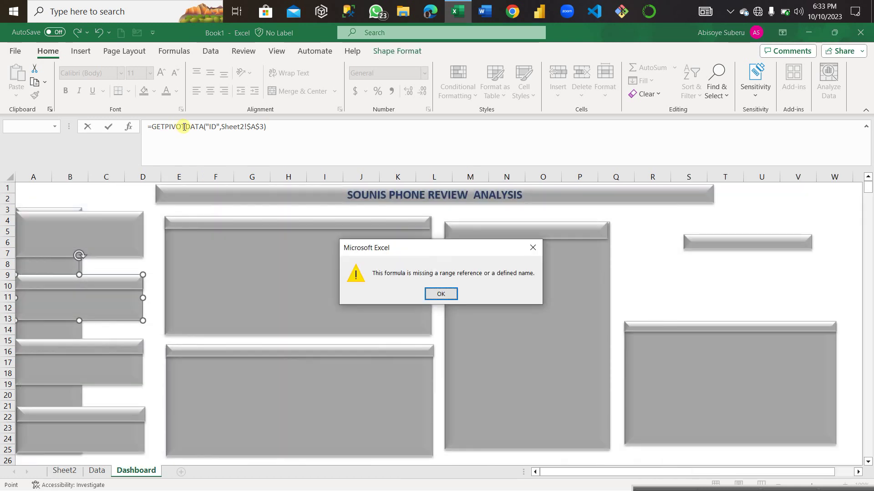
{"action": "left_click", "coordinate": [445, 295]}
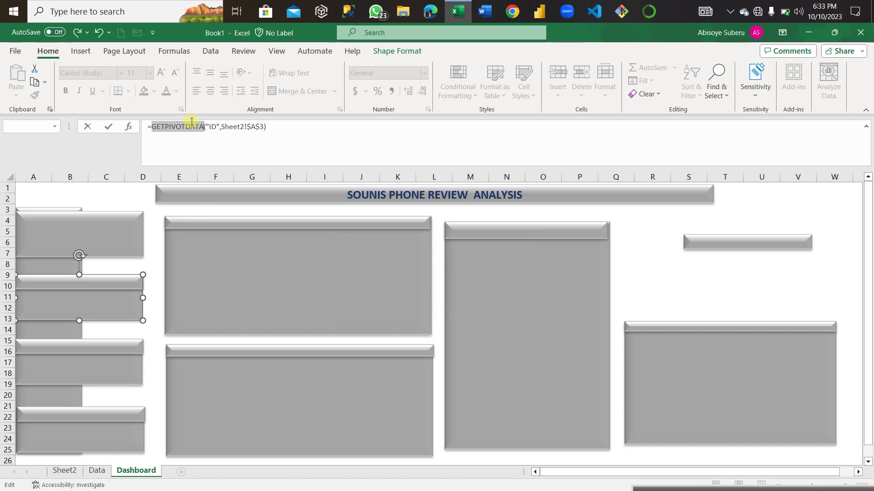
Try to strip the second card's GETPIVOTDATA formula down to the direct reference =Sheet2!$A$3
{"action": "key", "text": "BackSpace"}
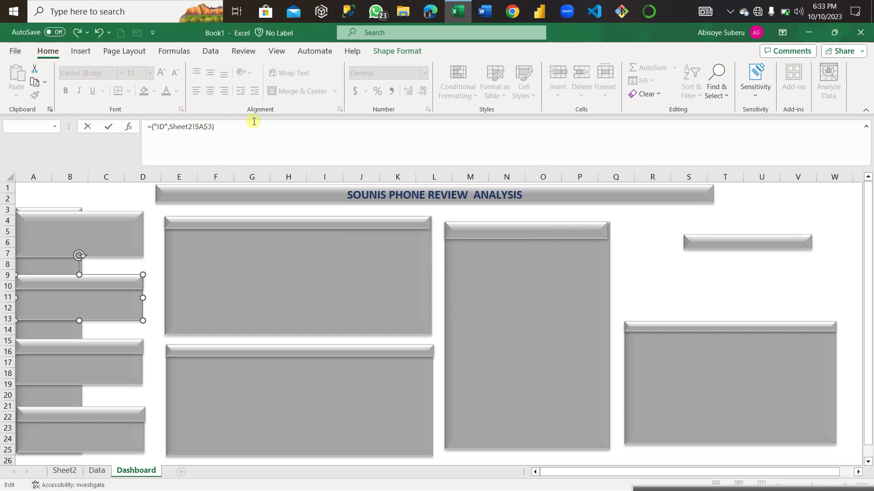
{"action": "left_click_drag", "start_coordinate": [218, 127], "coordinate": [186, 128]}
{"action": "left_click", "coordinate": [170, 127]}
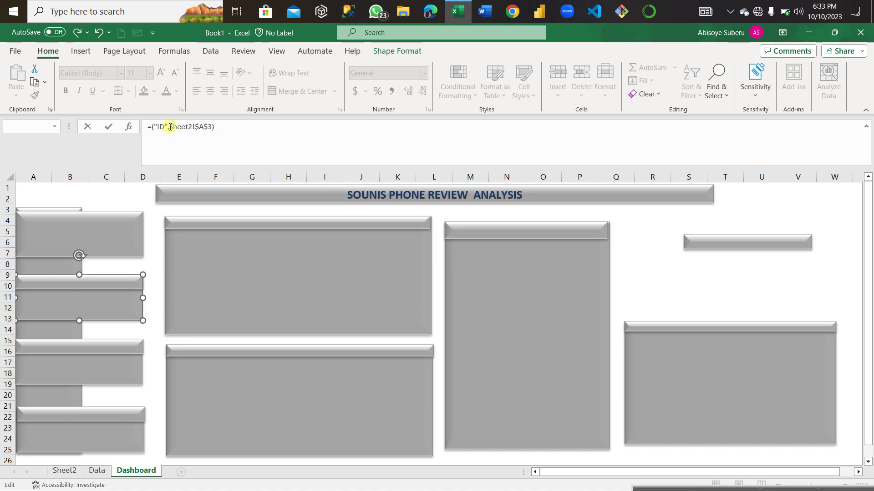
{"action": "key", "text": "BackSpace"}
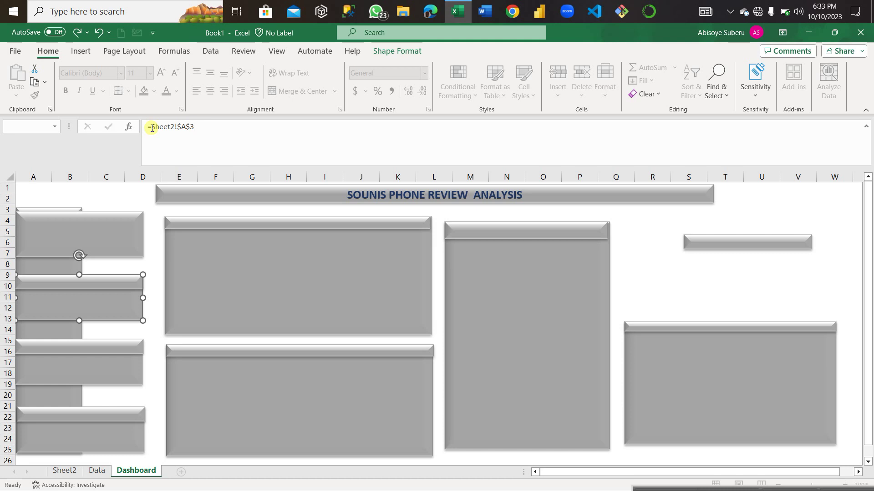
{"action": "key", "text": "Return"}
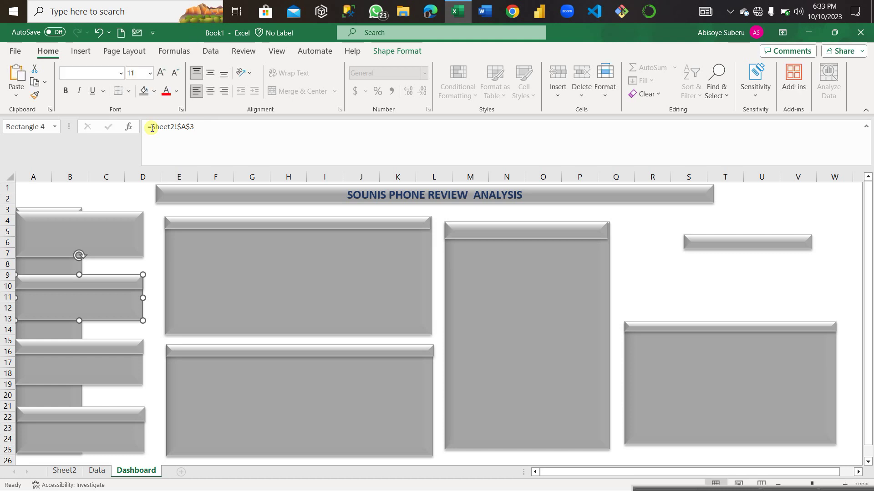
{"action": "left_click", "coordinate": [198, 131]}
{"action": "key", "text": "Return"}
Link the uppermost card to Sheet2 by picking the Count of ID value and reducing the reference to =Sheet2!$A$3
{"action": "left_click", "coordinate": [54, 237]}
{"action": "left_click", "coordinate": [169, 135]}
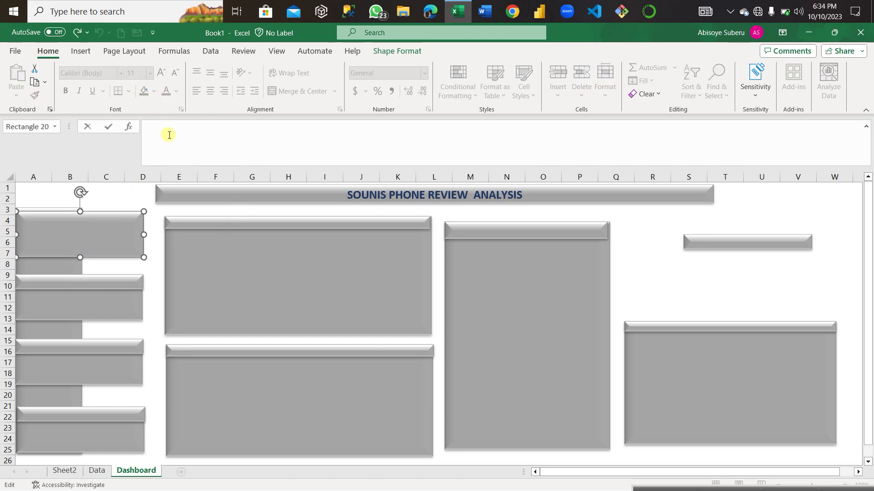
{"action": "type", "text": "="}
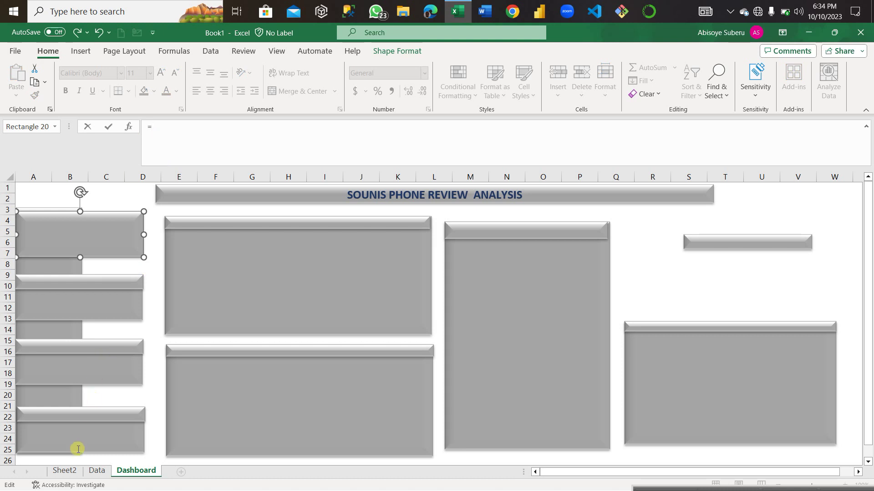
{"action": "left_click", "coordinate": [67, 470]}
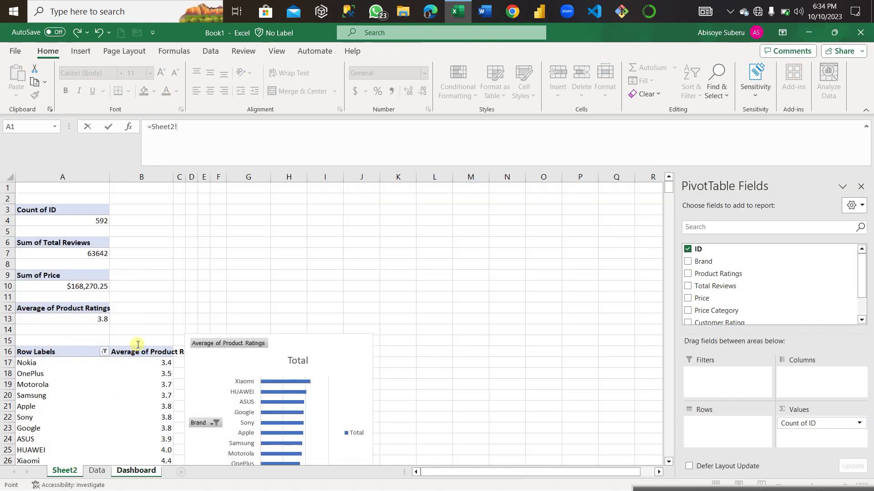
{"action": "left_click", "coordinate": [90, 223]}
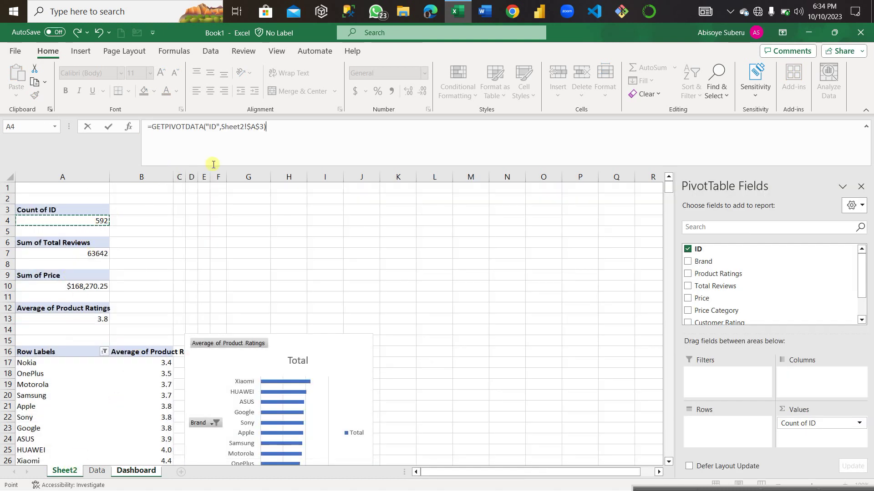
{"action": "left_click_drag", "start_coordinate": [221, 127], "coordinate": [157, 128]}
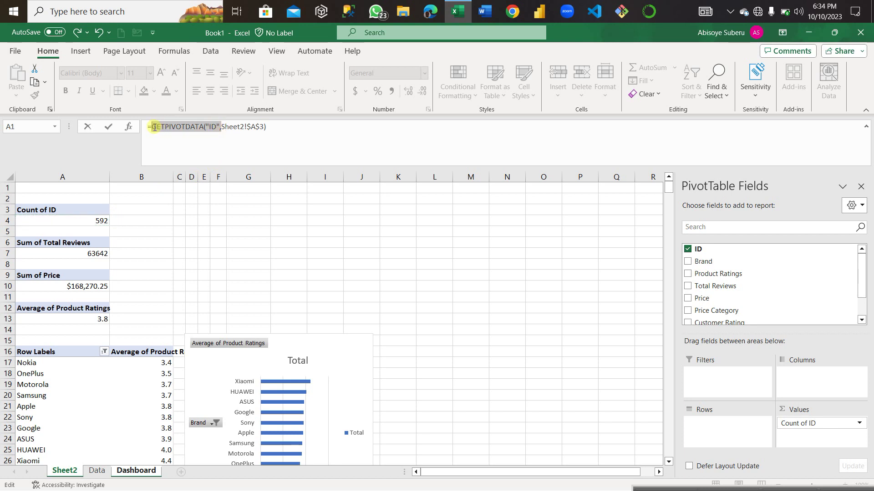
{"action": "key", "text": "BackSpace"}
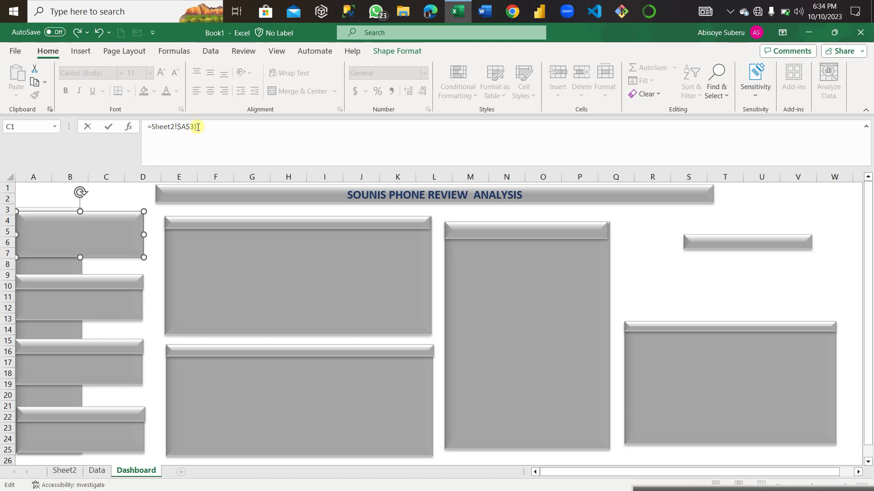
{"action": "key", "text": "Return"}
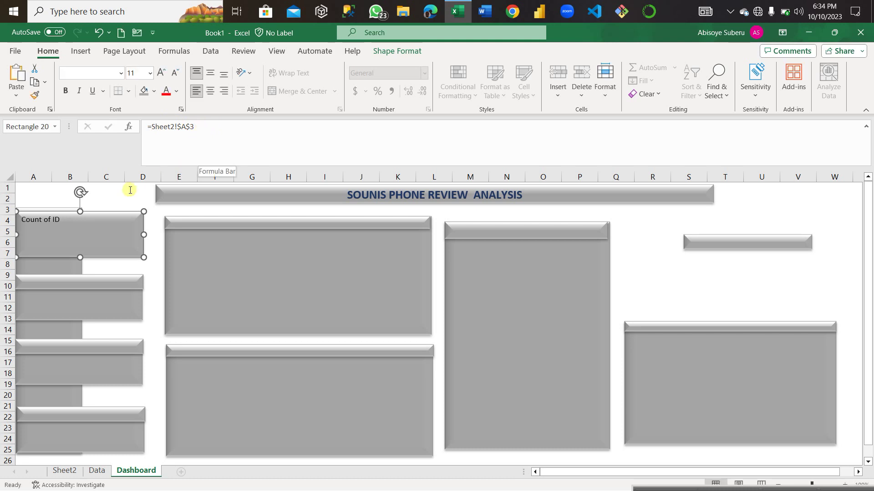
{"action": "left_click_drag", "start_coordinate": [52, 223], "coordinate": [42, 220]}
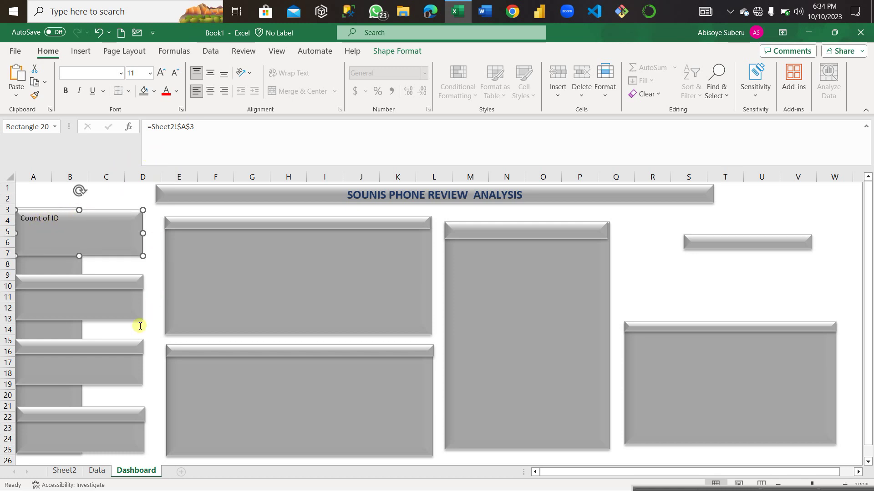
Replace the uppermost card's link with a direct reference to the Count of ID header, =Sheet2!A3, and check it on Sheet2
{"action": "left_click", "coordinate": [64, 470]}
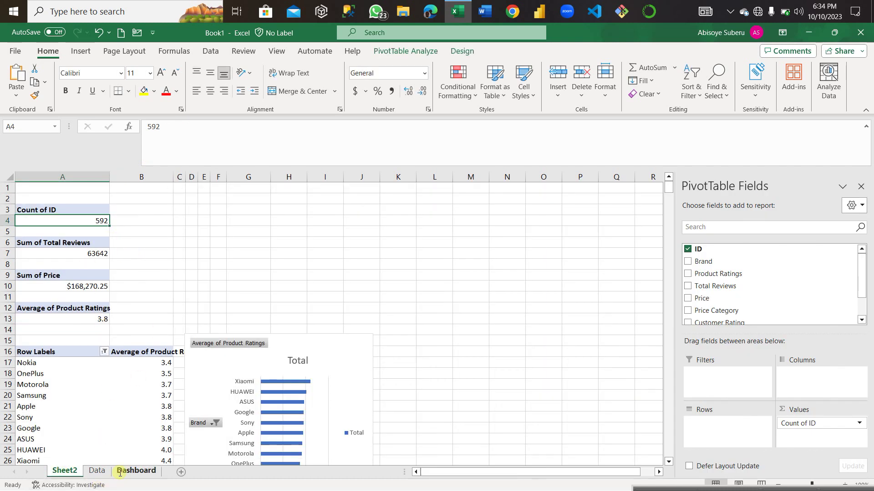
{"action": "left_click", "coordinate": [134, 471]}
{"action": "left_click_drag", "start_coordinate": [197, 127], "coordinate": [147, 128]}
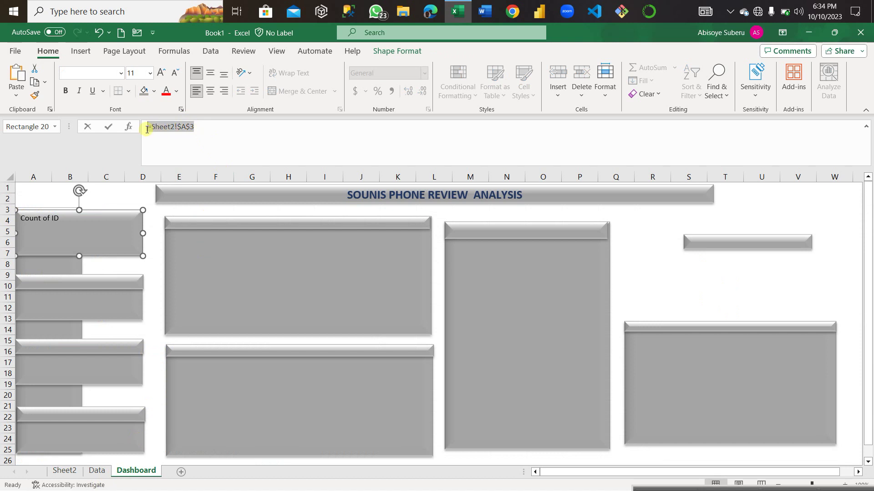
{"action": "key", "text": "BackSpace"}
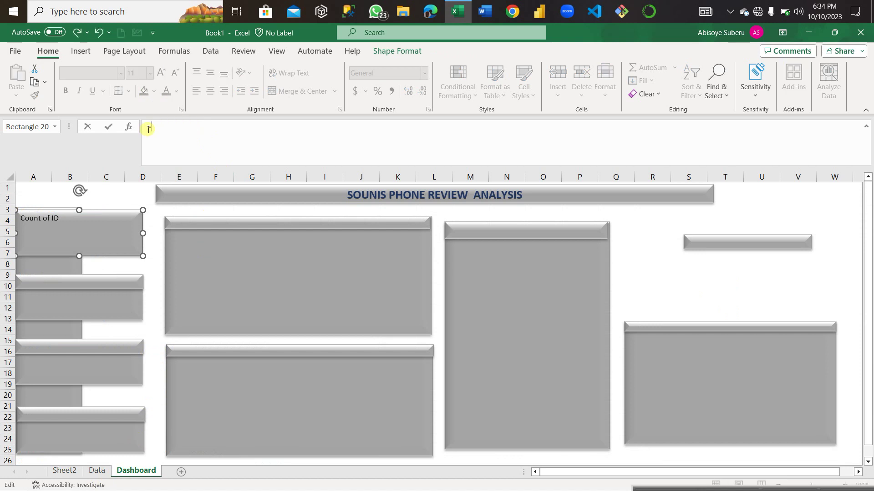
{"action": "left_click", "coordinate": [72, 469]}
{"action": "left_click", "coordinate": [82, 213]}
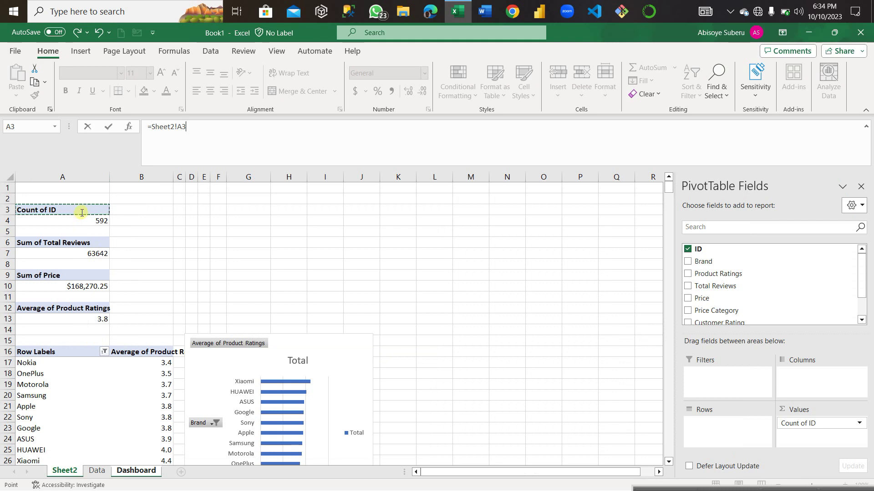
{"action": "key", "text": "Return"}
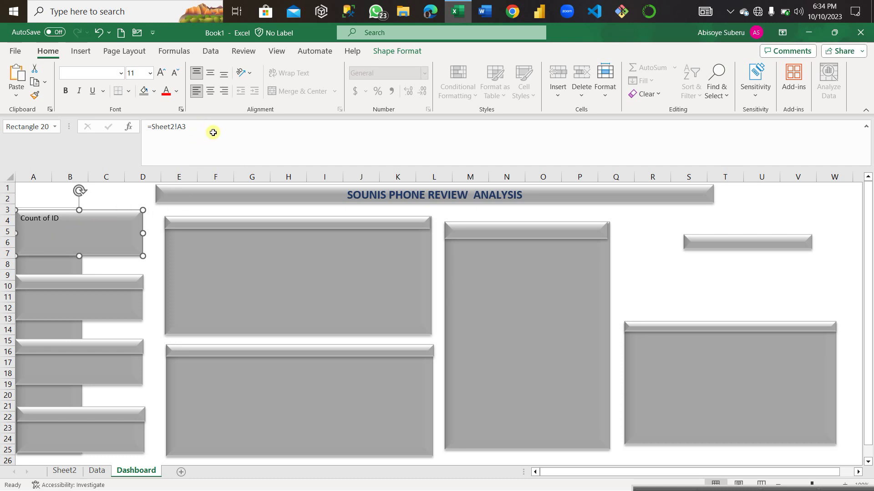
{"action": "left_click", "coordinate": [64, 470]}
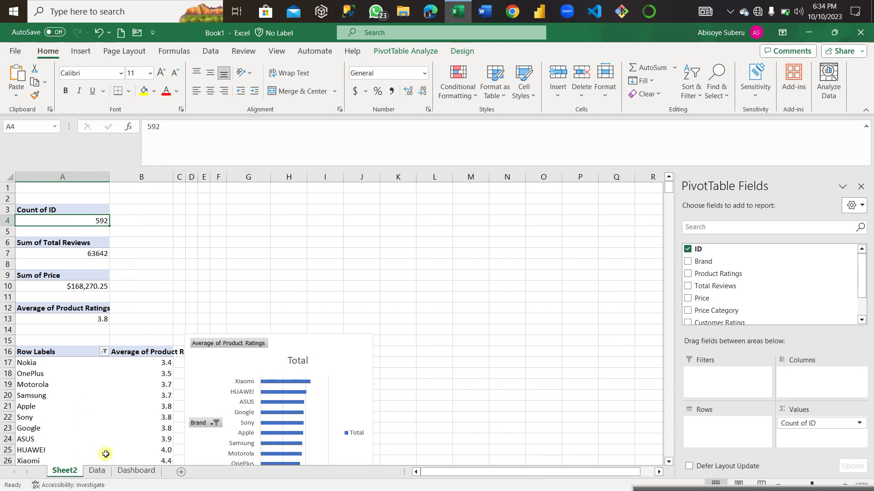
{"action": "mouse_move", "coordinate": [761, 490]}
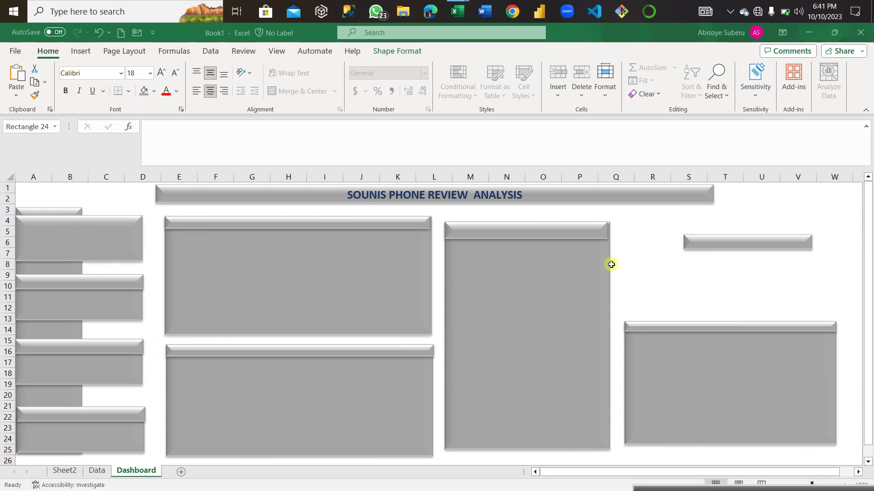
Nudge the uppermost card slightly upward above the second card
{"action": "left_click", "coordinate": [75, 236]}
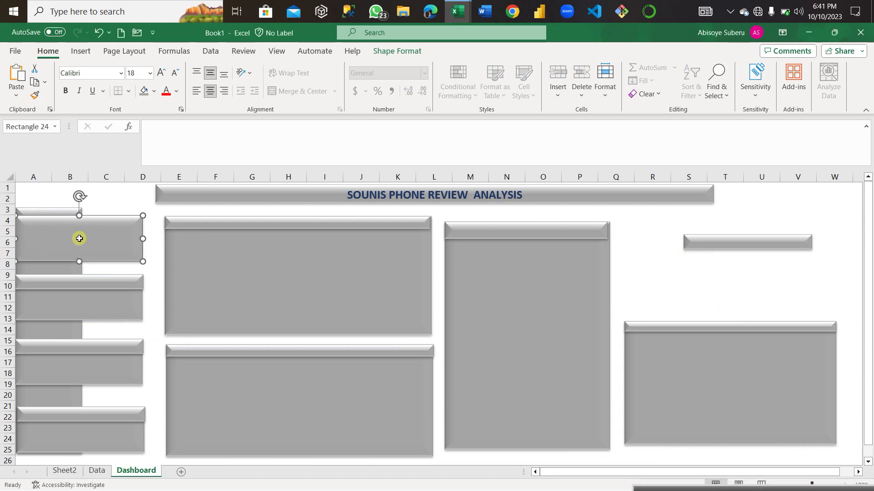
{"action": "left_click_drag", "start_coordinate": [77, 241], "coordinate": [75, 239]}
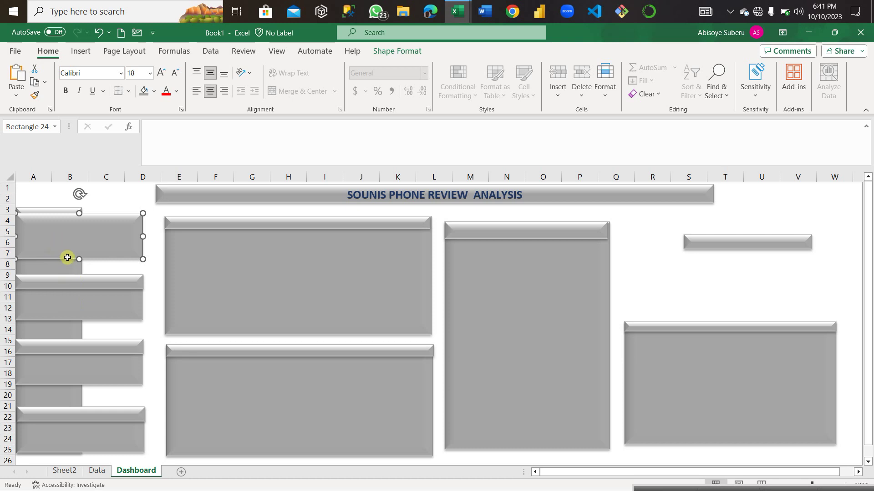
{"action": "left_click_drag", "start_coordinate": [68, 246], "coordinate": [69, 247]}
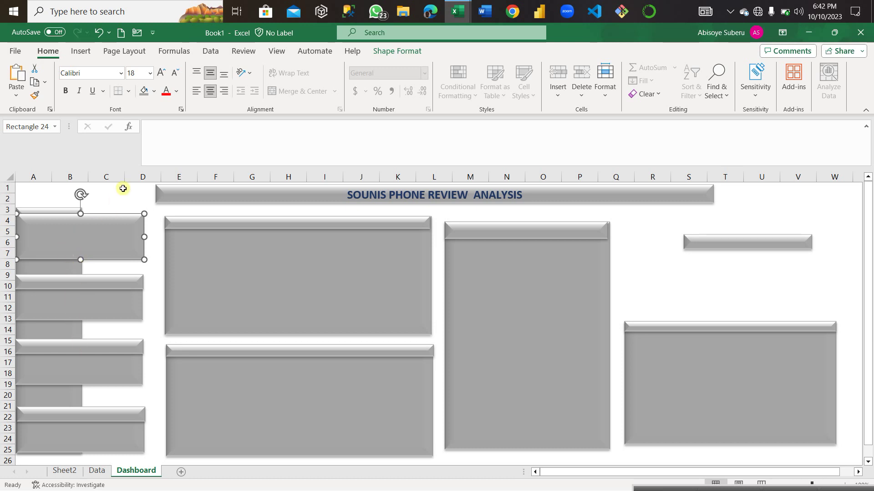
Link the uppermost card to the Count of ID value with =Sheet2!$A$4 and check the source cell on Sheet2
{"action": "left_click", "coordinate": [163, 129]}
{"action": "type", "text": "="}
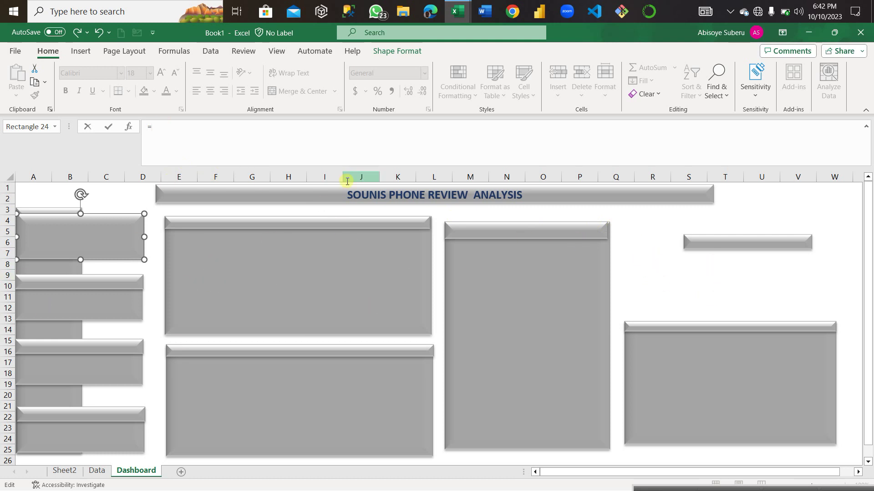
{"action": "left_click", "coordinate": [68, 470]}
{"action": "left_click", "coordinate": [90, 221]}
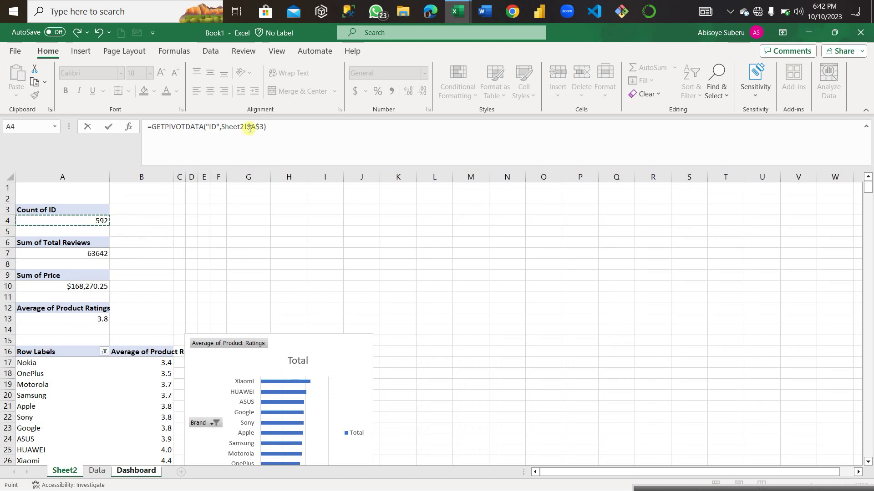
{"action": "left_click_drag", "start_coordinate": [220, 128], "coordinate": [153, 128]}
{"action": "key", "text": "BackSpace"}
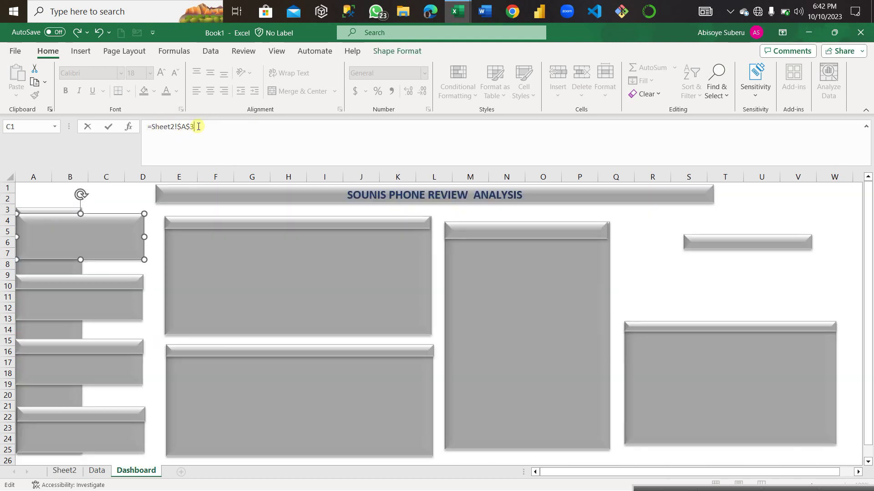
{"action": "key", "text": "BackSpace"}
{"action": "key", "text": "Return"}
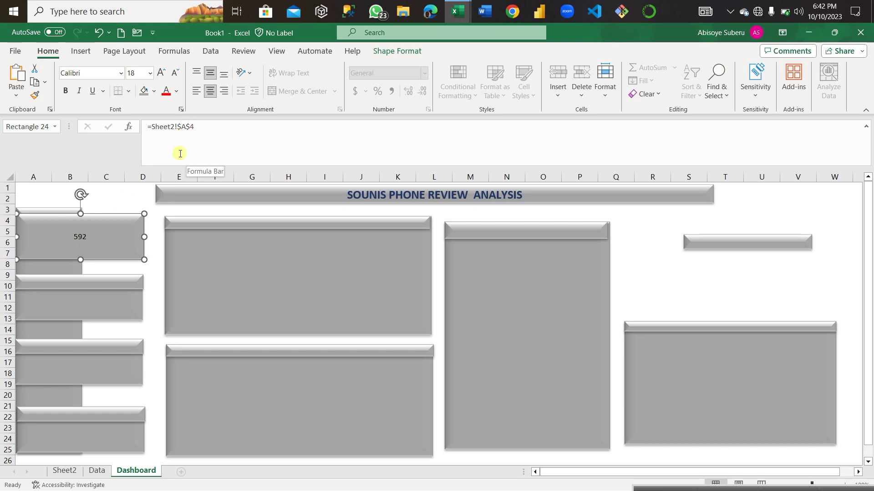
{"action": "left_click", "coordinate": [64, 471]}
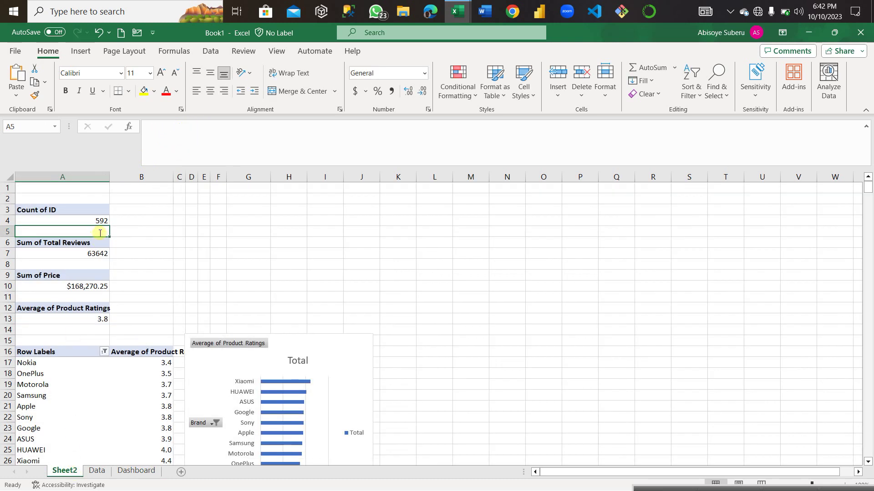
{"action": "left_click", "coordinate": [98, 219]}
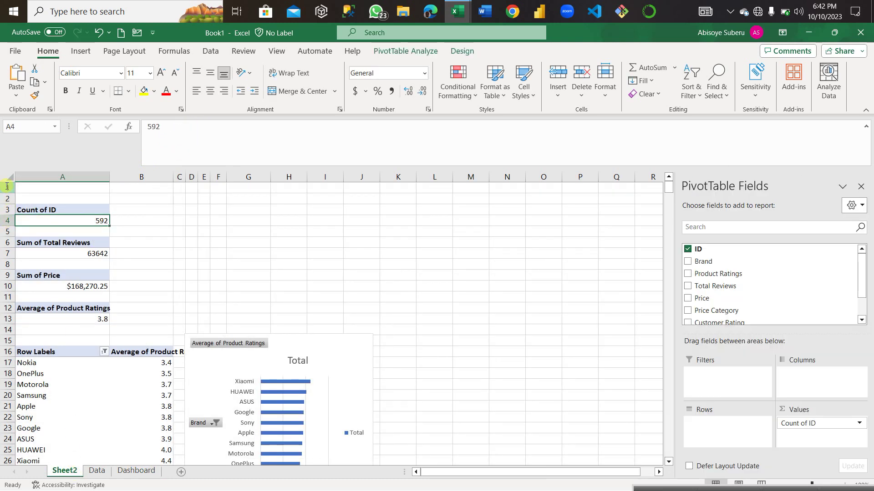
{"action": "left_click", "coordinate": [133, 470]}
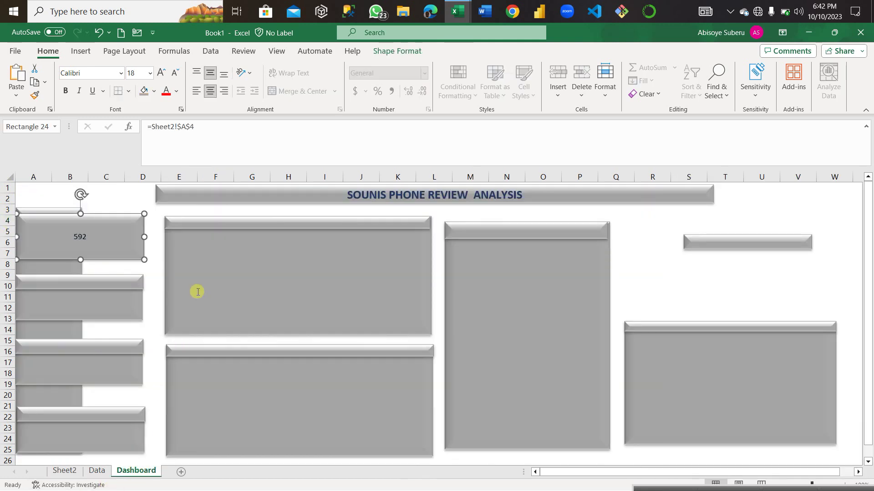
Set the font size of the uppermost card's value to 20
{"action": "left_click", "coordinate": [87, 236]}
{"action": "left_click", "coordinate": [160, 73]}
{"action": "left_click", "coordinate": [161, 72]}
{"action": "left_click", "coordinate": [160, 73]}
{"action": "left_click", "coordinate": [161, 73]}
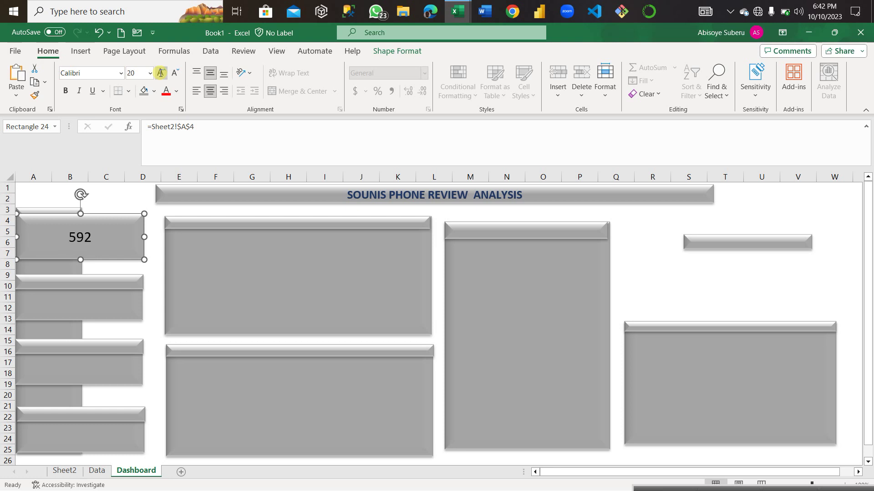
{"action": "left_click", "coordinate": [160, 73]}
{"action": "left_click", "coordinate": [161, 73]}
{"action": "left_click", "coordinate": [173, 73]}
{"action": "left_click", "coordinate": [173, 73]}
Try Berlin Sans FB Demi on the uppermost card's value and settle on the Calibri Light font
{"action": "left_click", "coordinate": [119, 76]}
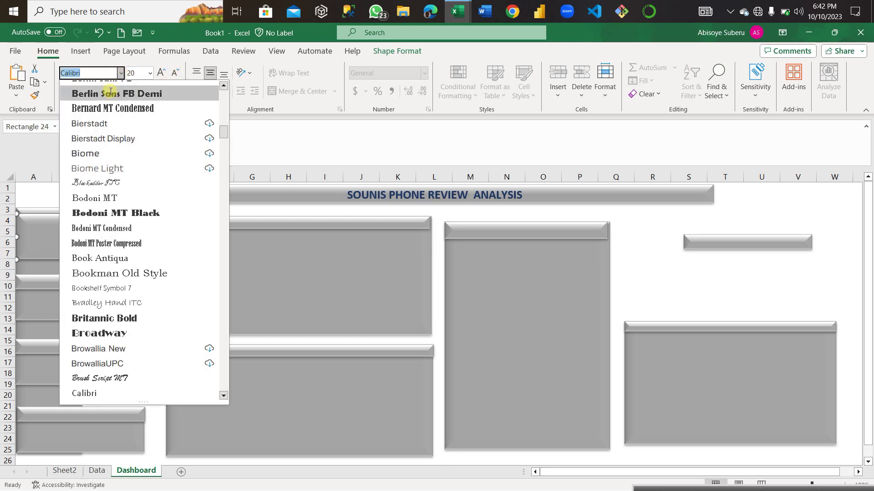
{"action": "left_click", "coordinate": [108, 93]}
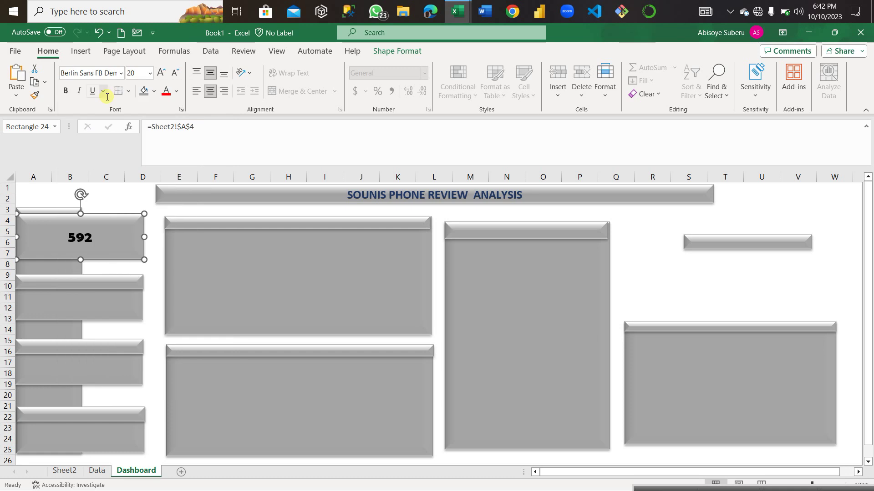
{"action": "left_click", "coordinate": [120, 73]}
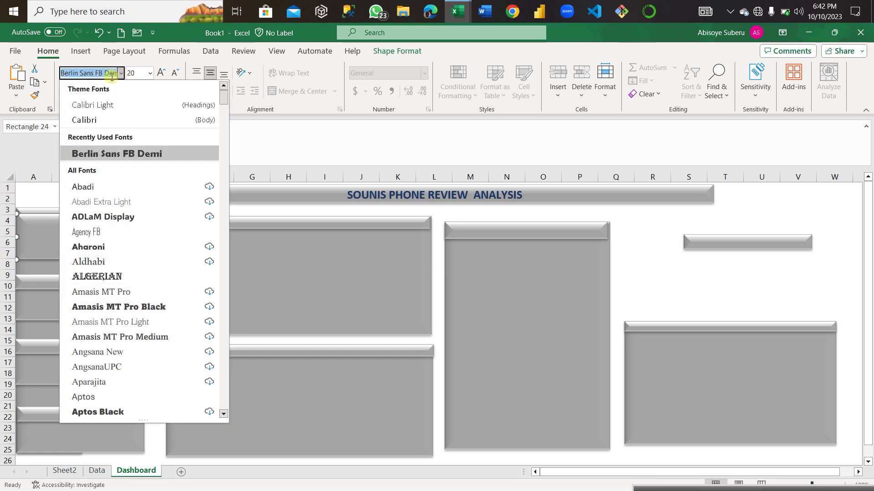
{"action": "left_click", "coordinate": [103, 105]}
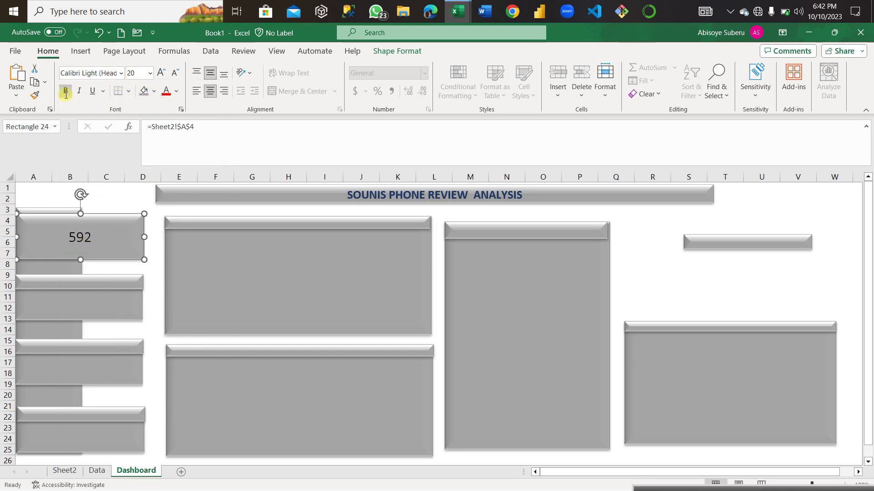
Set the text fill of the uppermost card's value to the darkest shade in the black theme color column
{"action": "left_click", "coordinate": [382, 54]}
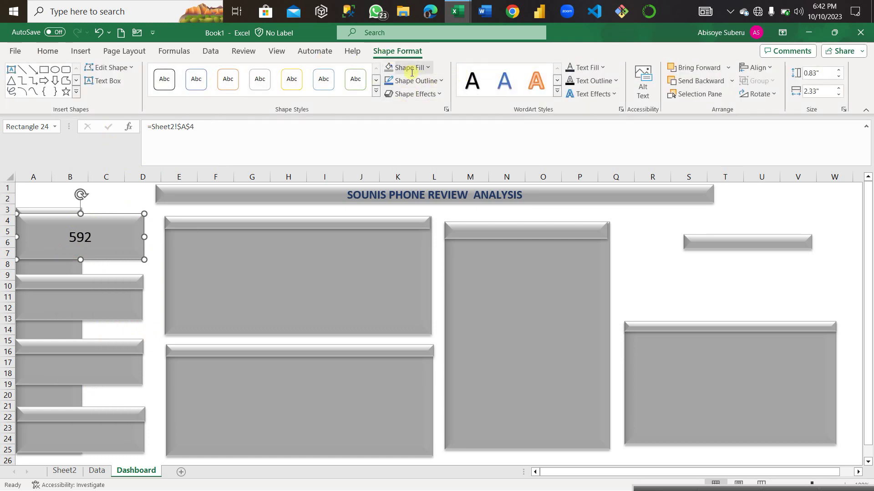
{"action": "left_click", "coordinate": [603, 68]}
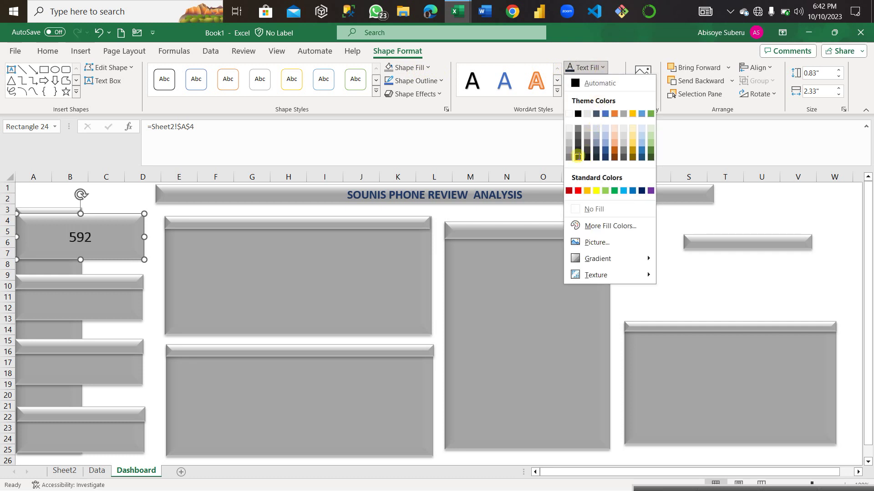
{"action": "left_click", "coordinate": [577, 157]}
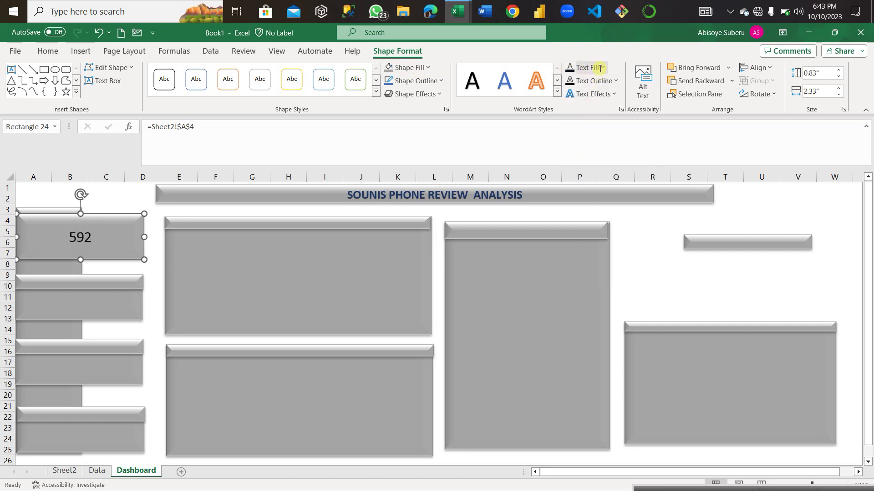
{"action": "left_click", "coordinate": [591, 67]}
{"action": "left_click", "coordinate": [577, 157]}
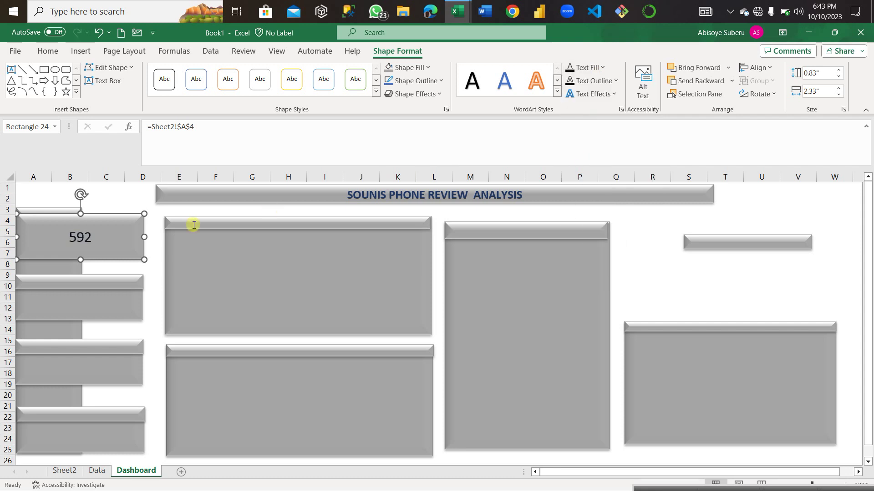
Delete the spare loose header bar and draw a rectangle about 2.33 by 0.23 inches across the upper edge of the uppermost card
{"action": "left_click_drag", "start_coordinate": [713, 239], "coordinate": [50, 205]}
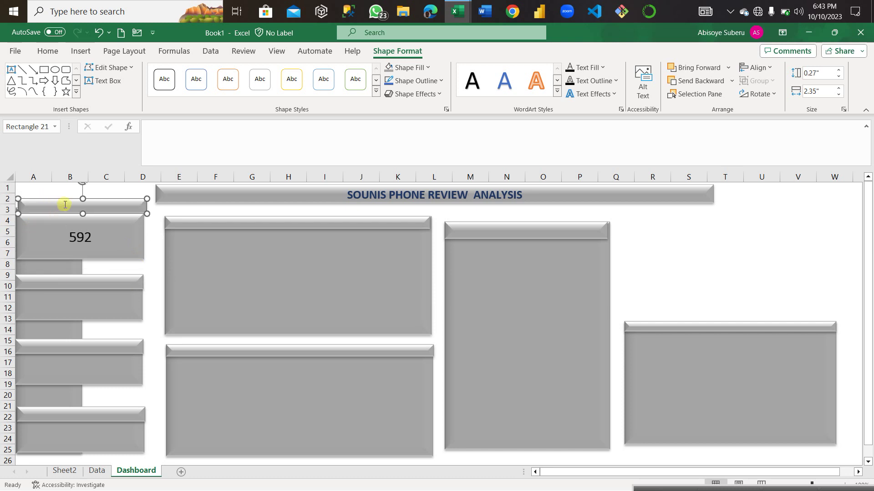
{"action": "key", "text": "Delete"}
{"action": "left_click", "coordinate": [81, 51]}
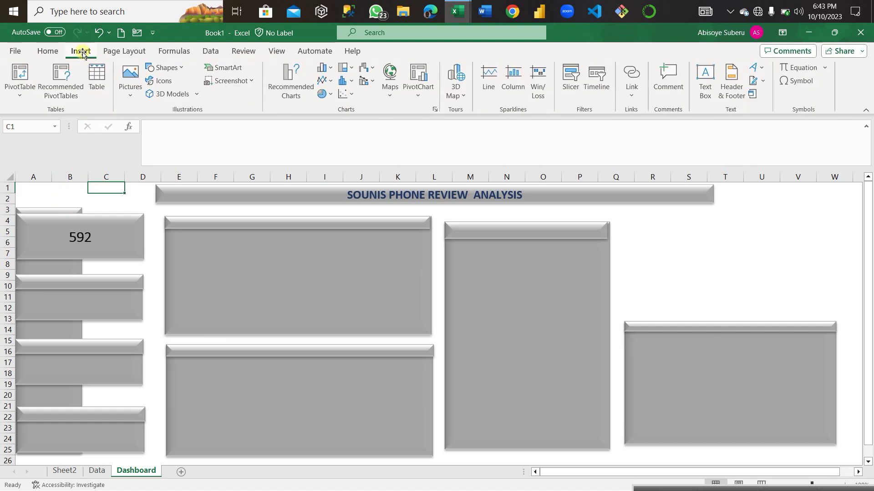
{"action": "left_click", "coordinate": [164, 67]}
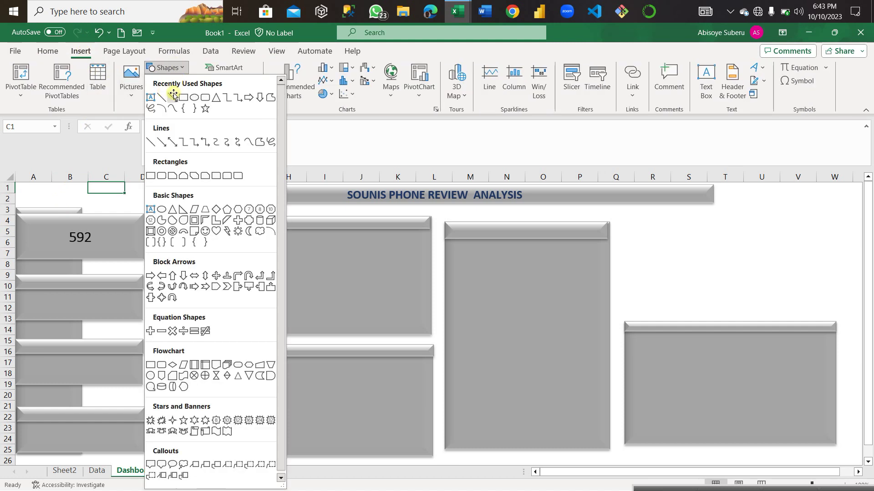
{"action": "left_click", "coordinate": [173, 96]}
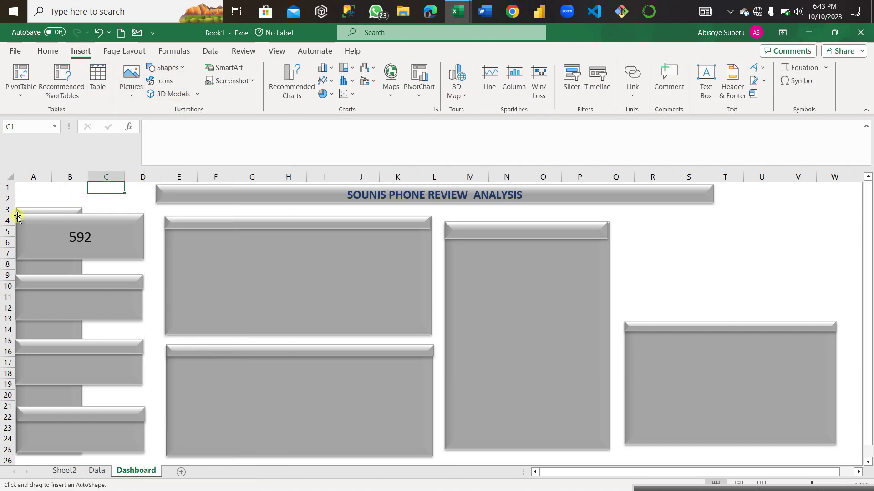
{"action": "left_click_drag", "start_coordinate": [17, 216], "coordinate": [144, 228]}
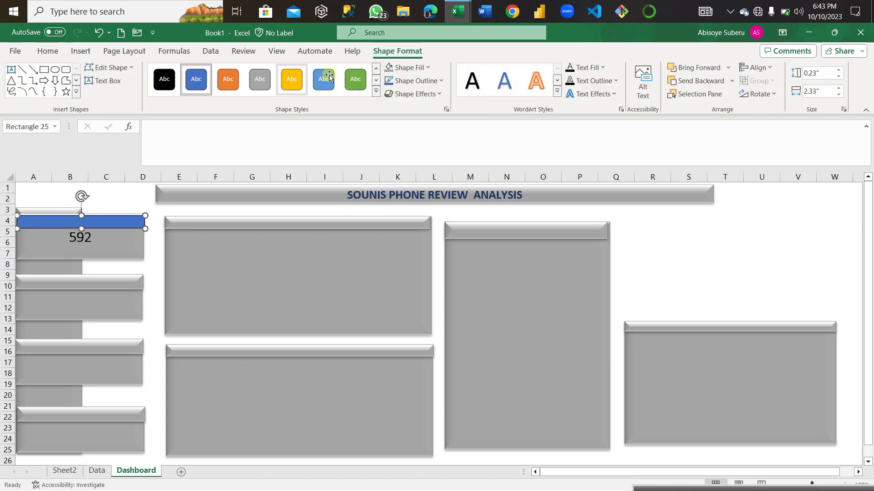
Copy the second card's header bar formatting onto the new rectangle with Format Painter
{"action": "left_click", "coordinate": [90, 286]}
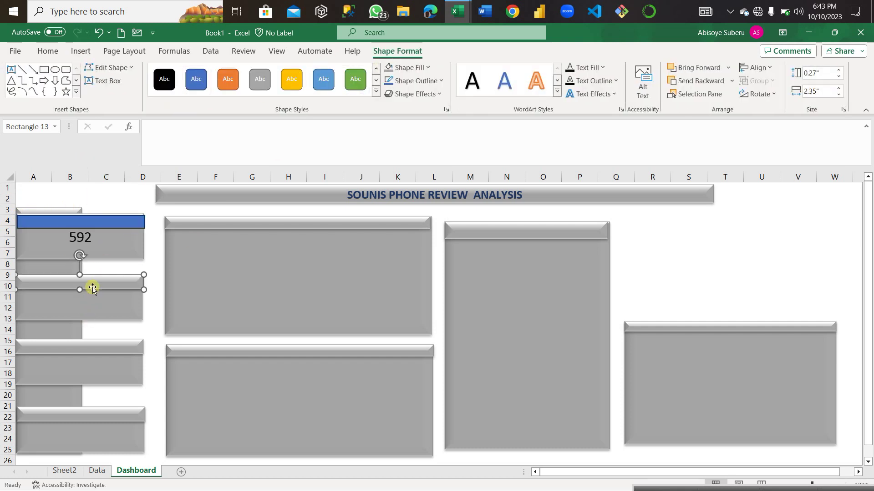
{"action": "left_click", "coordinate": [44, 55]}
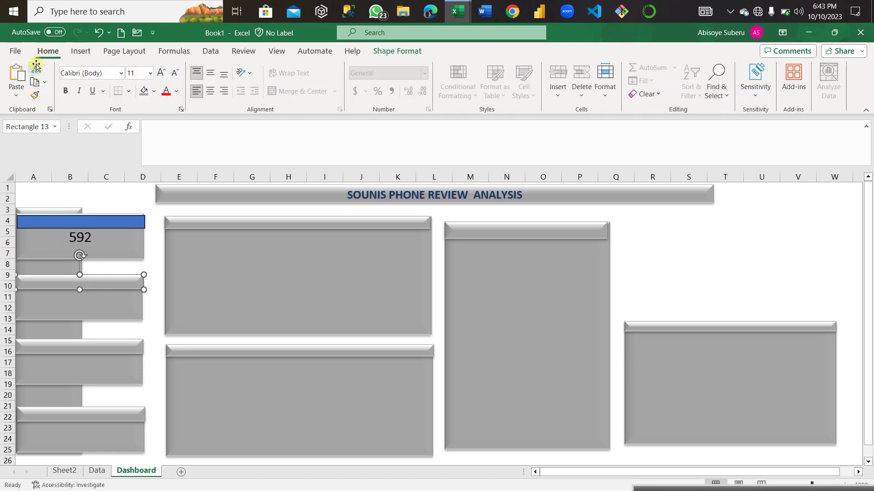
{"action": "left_click", "coordinate": [34, 95]}
{"action": "left_click", "coordinate": [75, 220]}
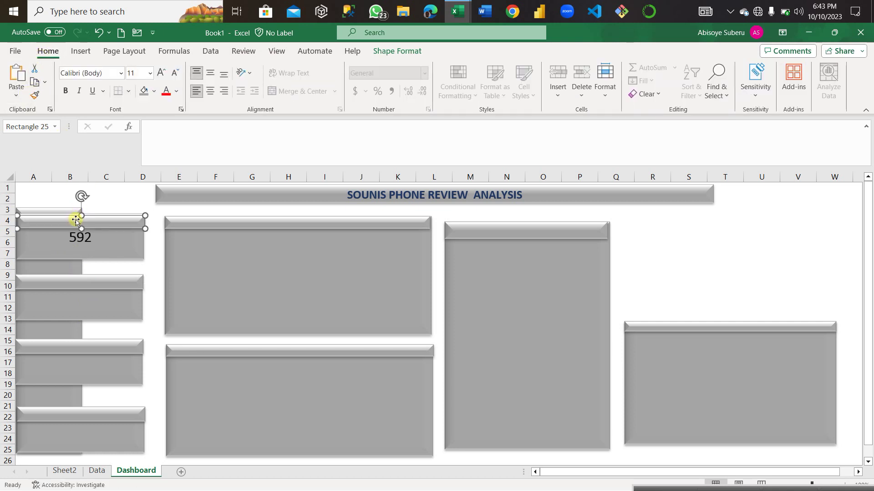
Label the uppermost card's header bar "Total Products"
{"action": "left_click", "coordinate": [94, 284]}
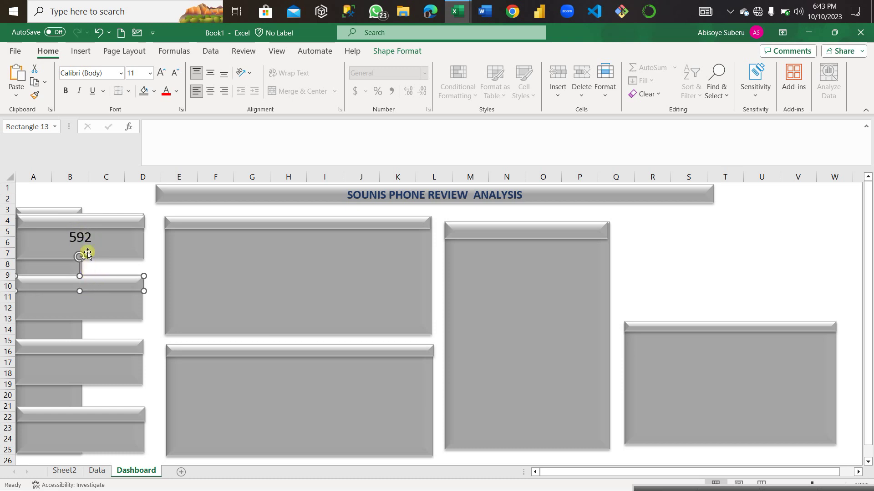
{"action": "left_click", "coordinate": [96, 225]}
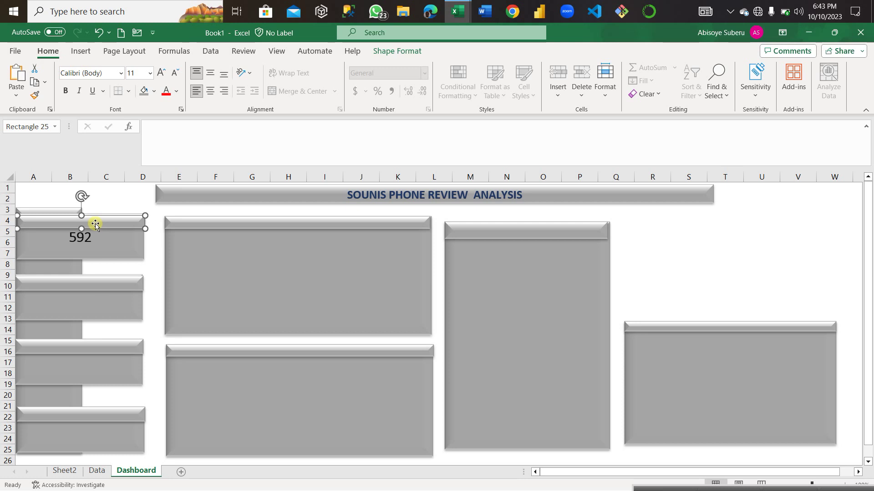
{"action": "left_click", "coordinate": [67, 223]}
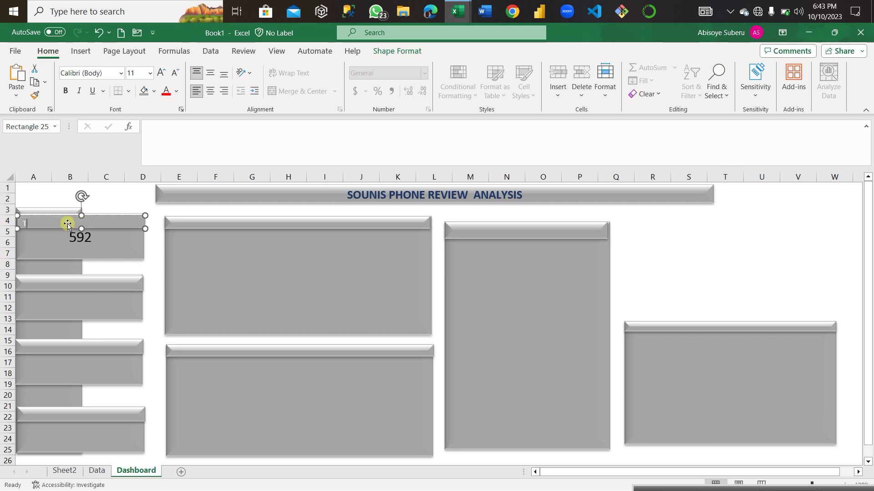
{"action": "type", "text": "Total Products"}
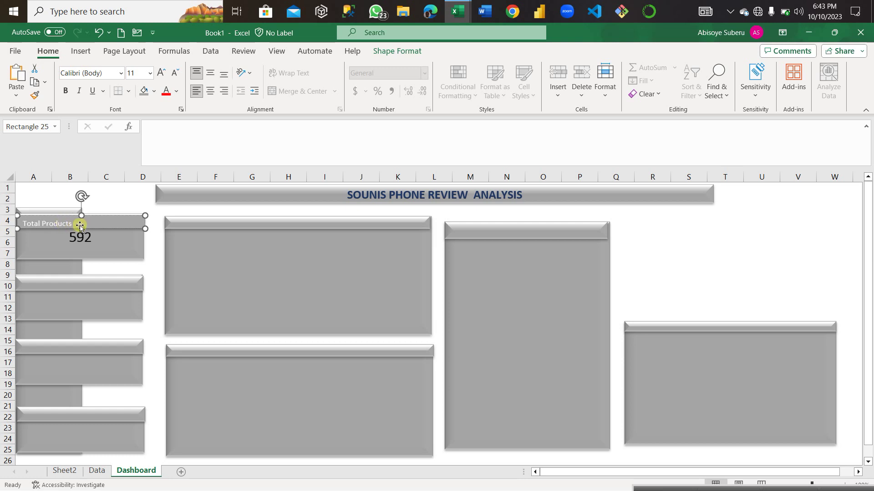
Center the "Total Products" label, make it bold and set its font size to 12
{"action": "left_click_drag", "start_coordinate": [72, 226], "coordinate": [20, 224]}
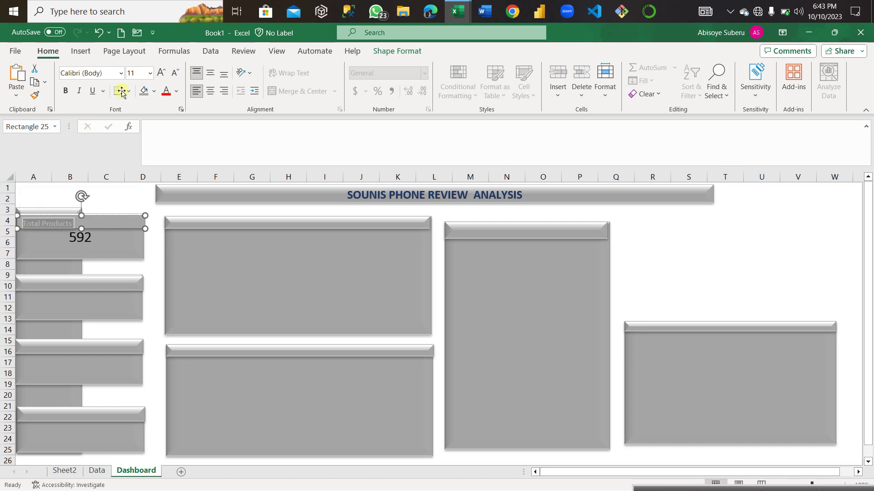
{"action": "left_click", "coordinate": [210, 92]}
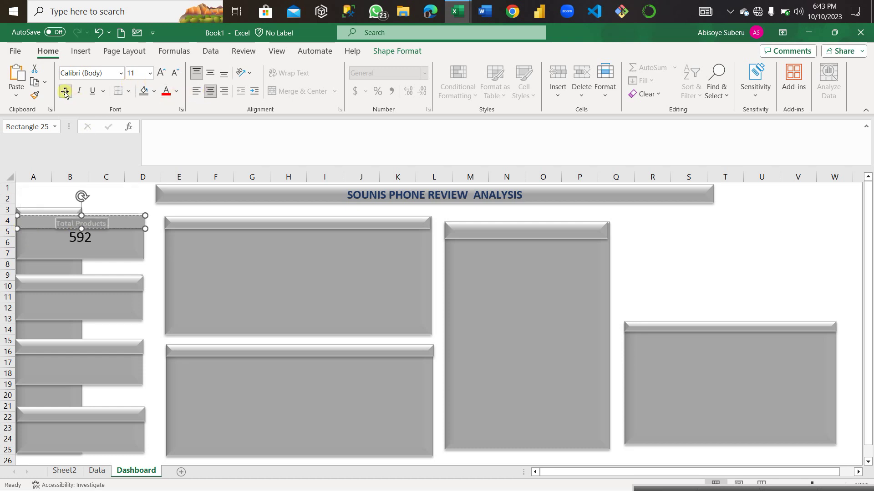
{"action": "left_click", "coordinate": [65, 91]}
{"action": "left_click", "coordinate": [150, 74]}
{"action": "left_click", "coordinate": [139, 155]}
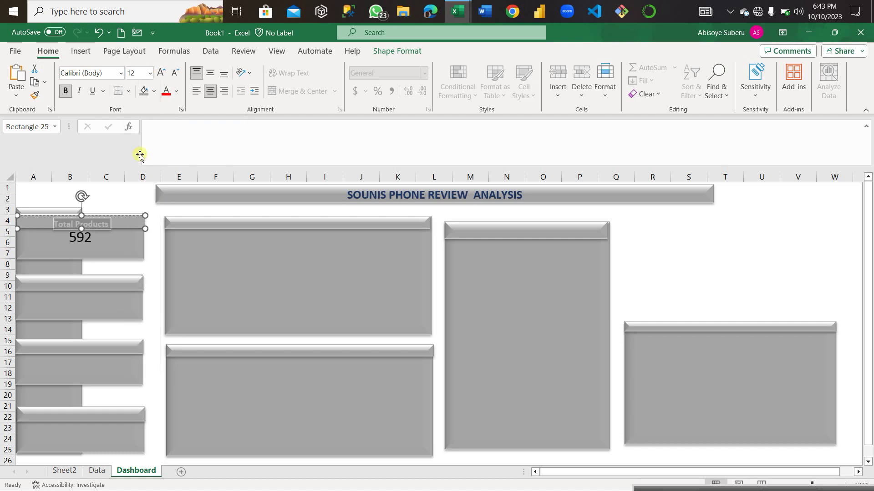
{"action": "left_click", "coordinate": [154, 253]}
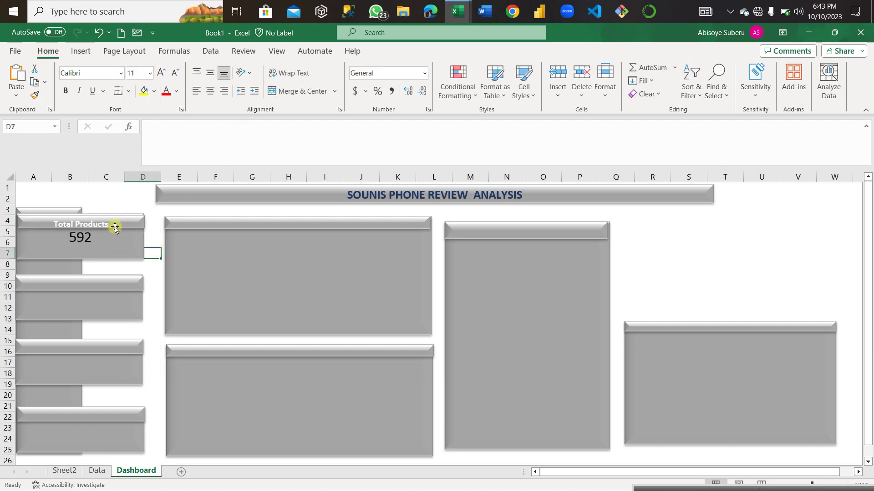
Nudge the "Total Products" header bar slightly upward and set its text fill to dark blue
{"action": "left_click", "coordinate": [98, 224]}
{"action": "left_click_drag", "start_coordinate": [109, 221], "coordinate": [112, 219]}
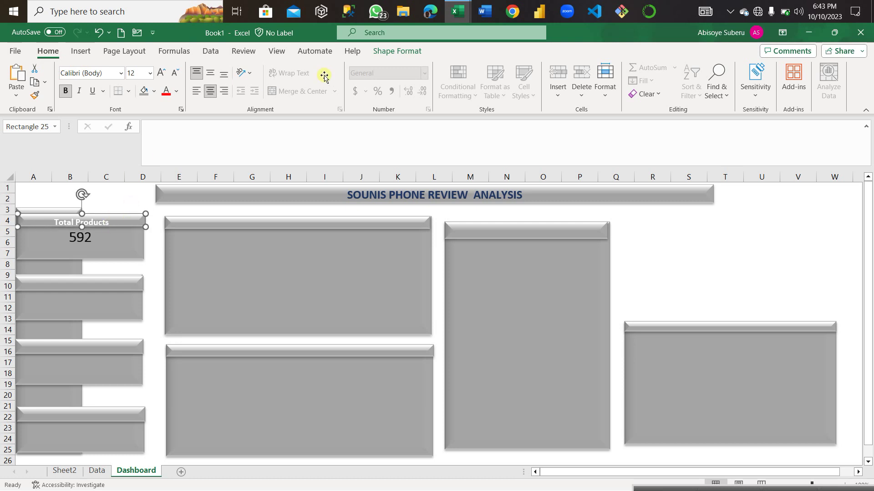
{"action": "left_click", "coordinate": [386, 51]}
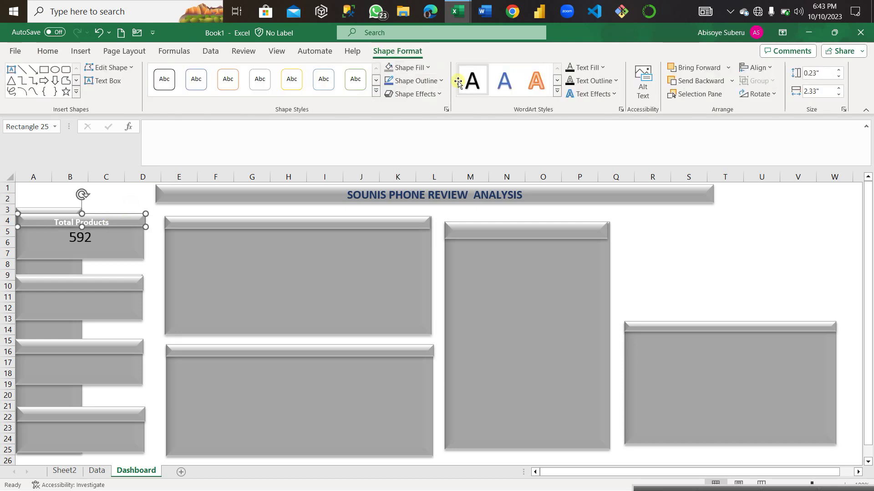
{"action": "left_click", "coordinate": [599, 69]}
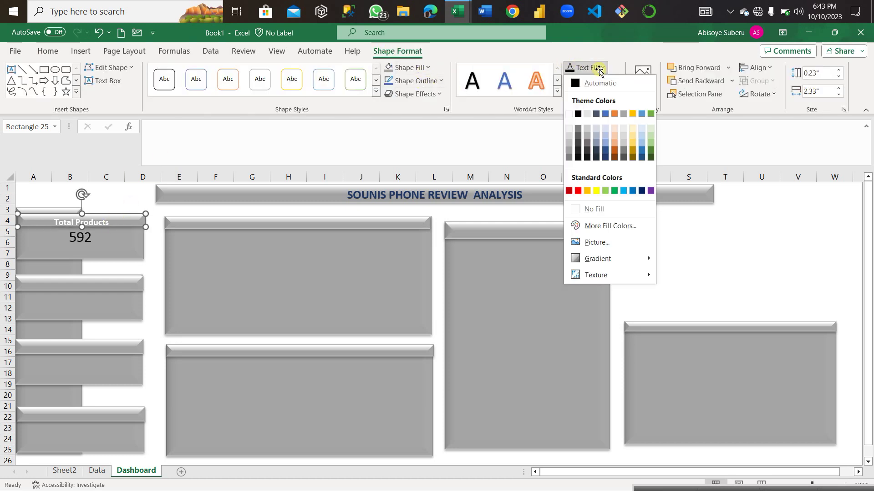
{"action": "left_click", "coordinate": [606, 159]}
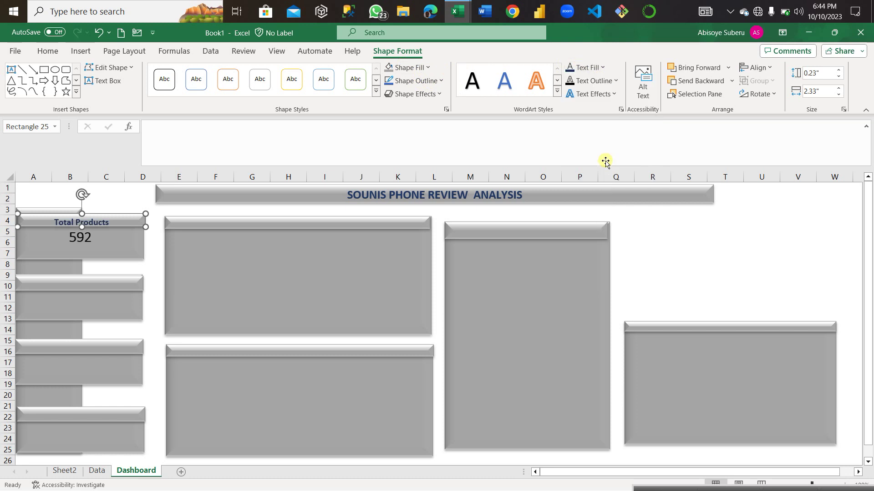
{"action": "left_click", "coordinate": [595, 68]}
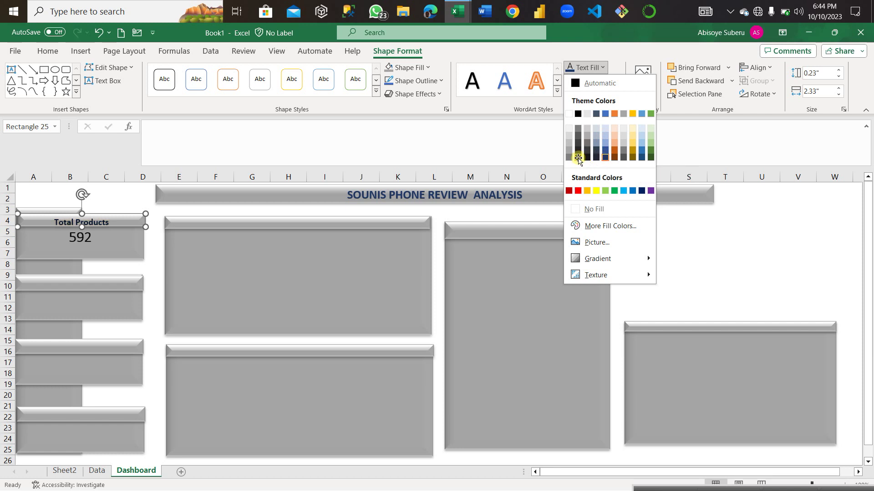
{"action": "left_click", "coordinate": [153, 255]}
Check the pivot table values on Sheet2 for the second card and return to the Dashboard sheet
{"action": "left_click", "coordinate": [85, 290]}
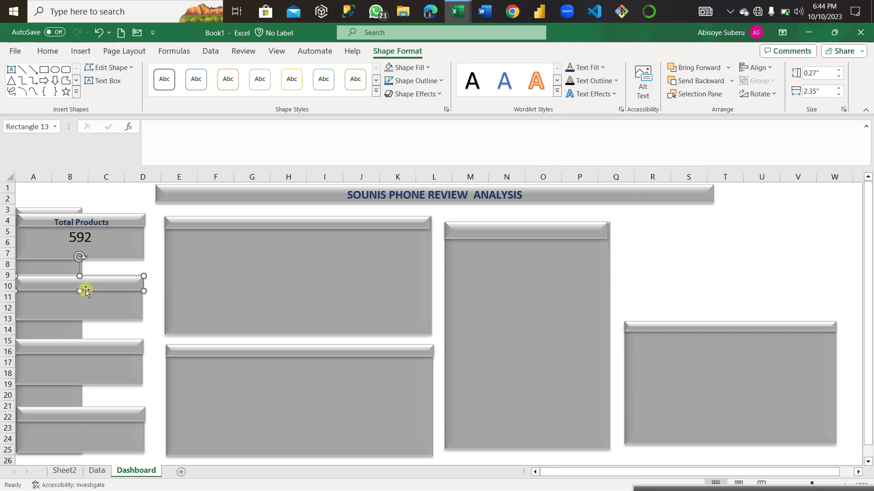
{"action": "left_click", "coordinate": [69, 484]}
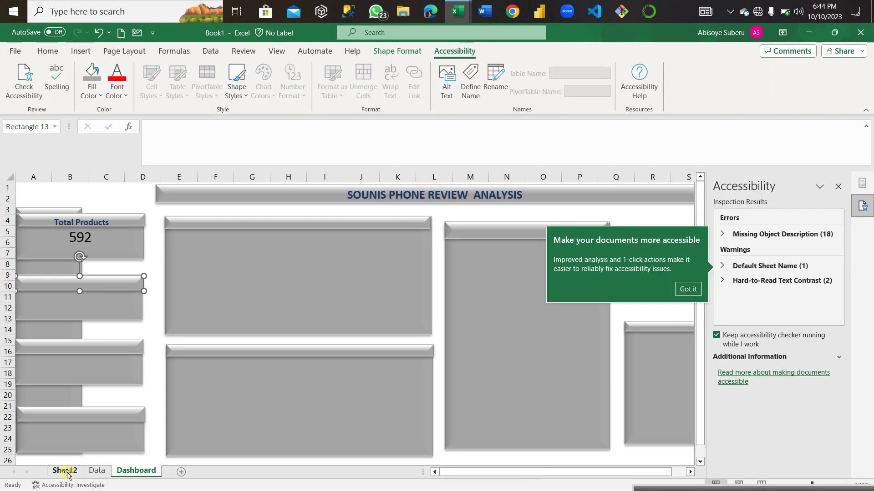
{"action": "left_click", "coordinate": [66, 471]}
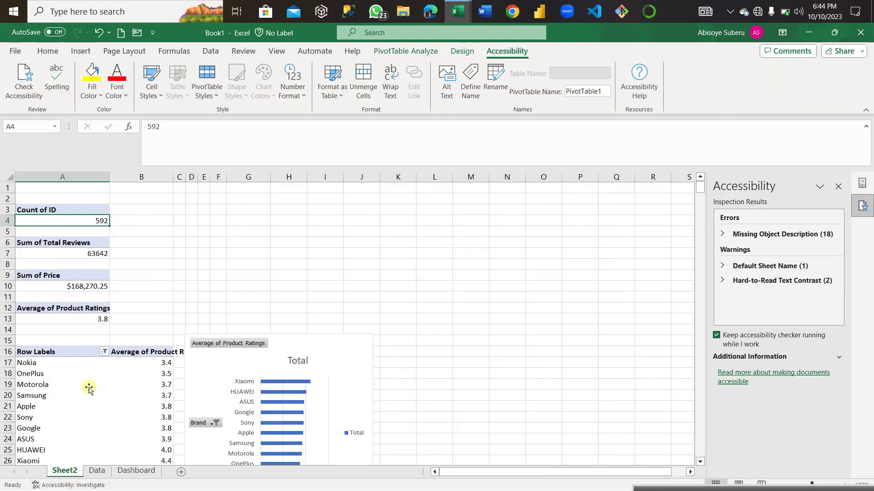
{"action": "left_click", "coordinate": [137, 471]}
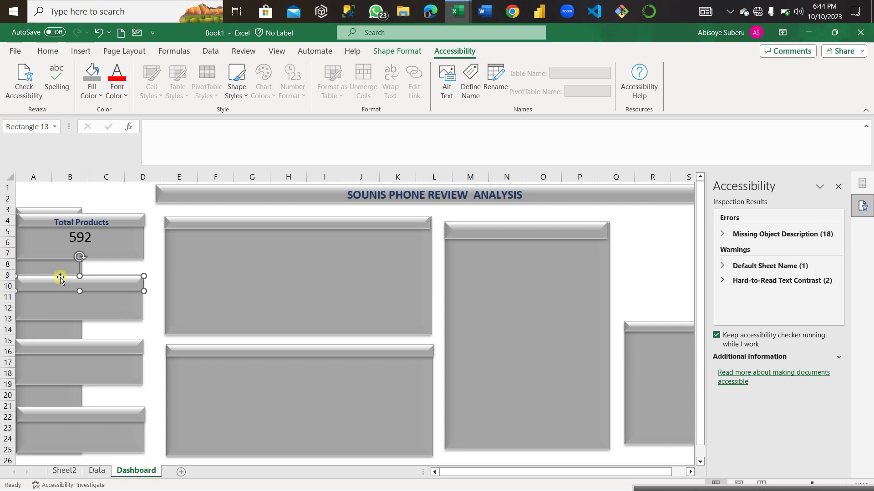
Try to reuse the "Total Products" label by pasting a copy onto the second card's header bar, and delete the pasted picture
{"action": "left_click", "coordinate": [101, 221]}
{"action": "left_click", "coordinate": [111, 223]}
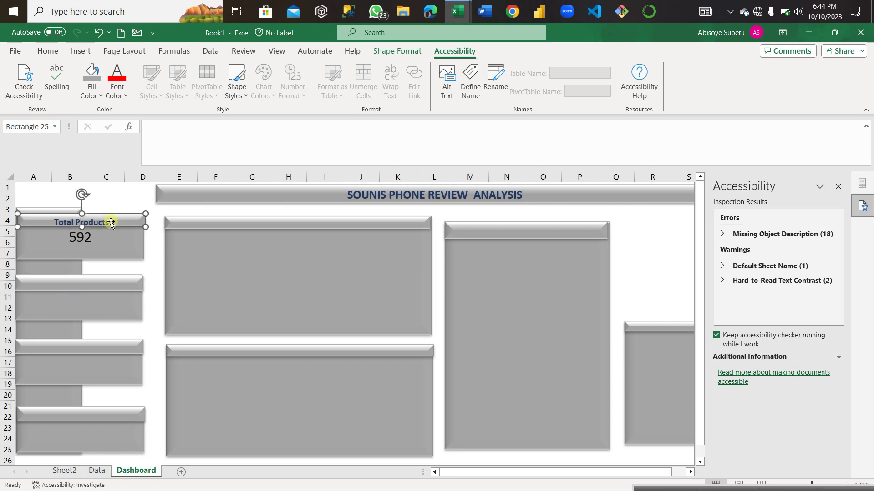
{"action": "left_click", "coordinate": [109, 223]}
{"action": "left_click_drag", "start_coordinate": [108, 224], "coordinate": [45, 223]}
{"action": "left_click_drag", "start_coordinate": [55, 283], "coordinate": [55, 284]}
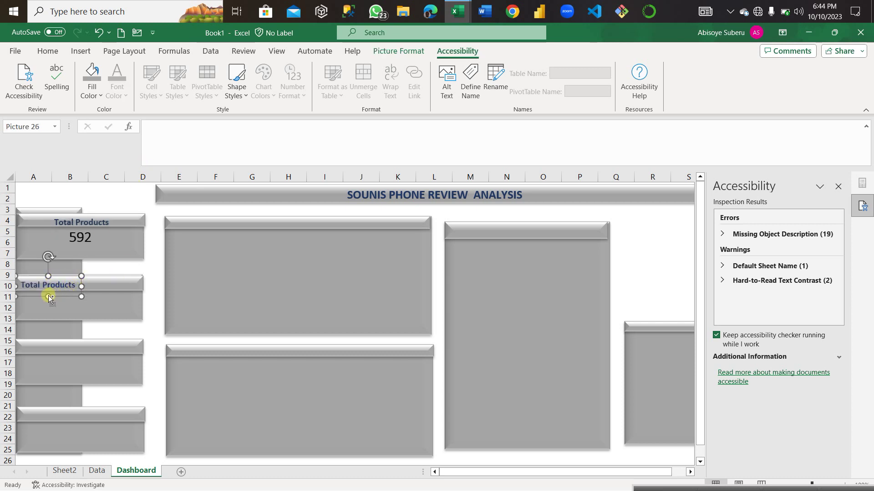
{"action": "left_click_drag", "start_coordinate": [49, 298], "coordinate": [51, 297]}
{"action": "double_click", "coordinate": [73, 285]}
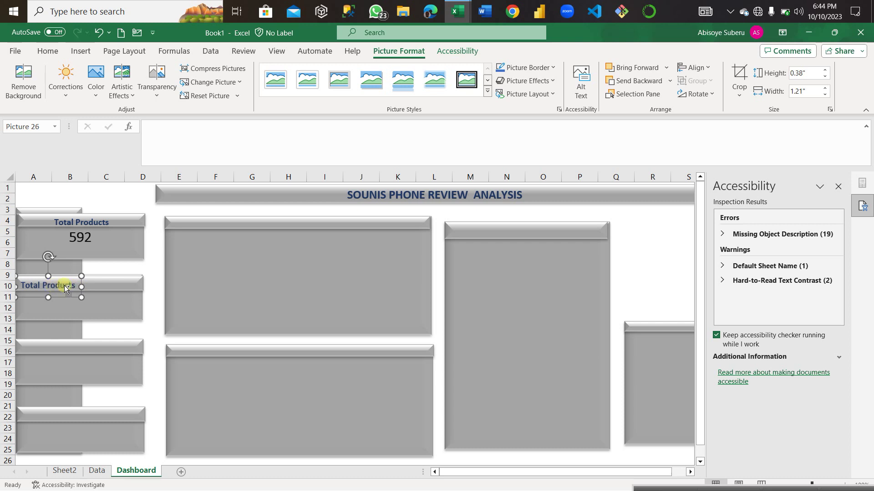
{"action": "key", "text": "Delete"}
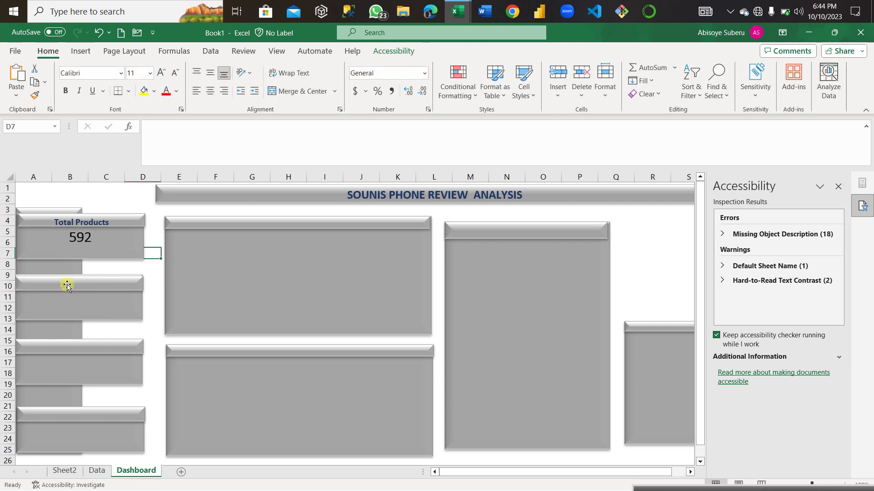
Label the second card's header bar "Total Reviews"
{"action": "left_click", "coordinate": [65, 285]}
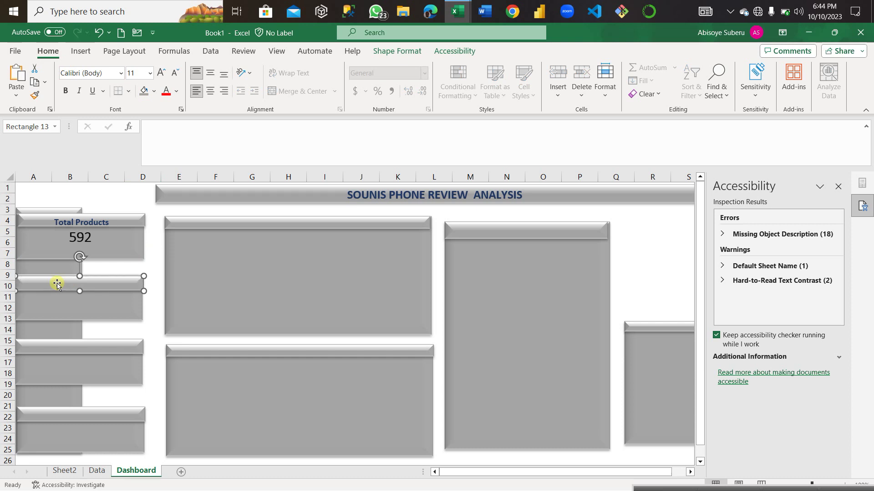
{"action": "left_click", "coordinate": [57, 284]}
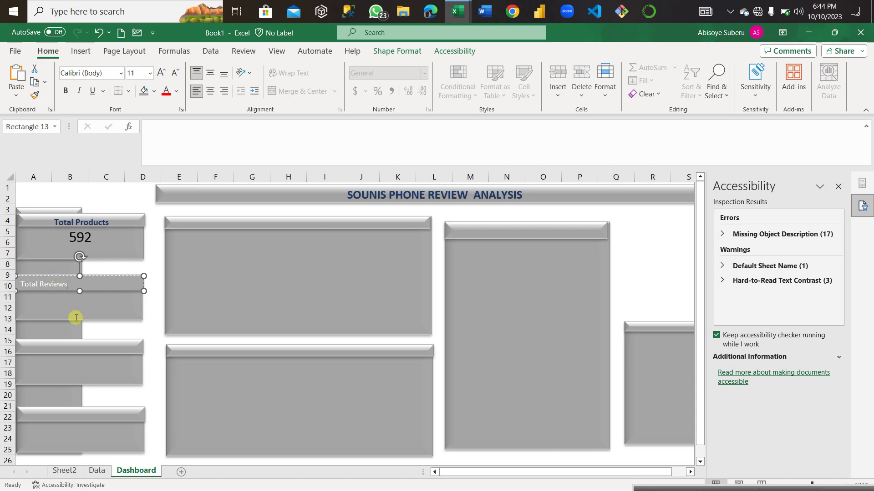
Make the "Total Reviews" header text bold, centered and dark blue
{"action": "key", "text": "Escape"}
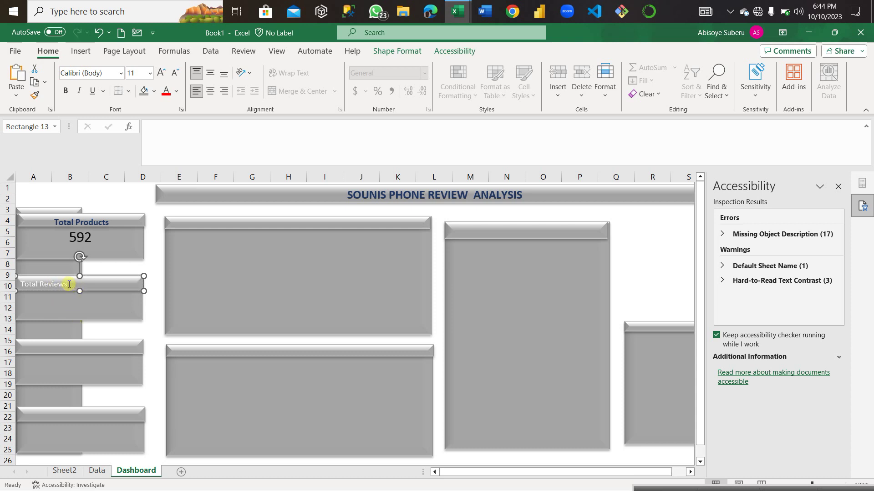
{"action": "left_click_drag", "start_coordinate": [67, 285], "coordinate": [23, 283]}
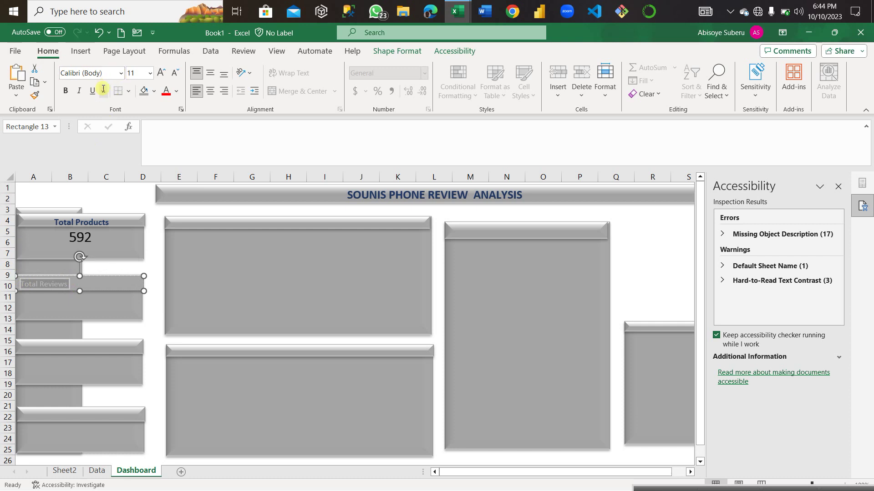
{"action": "left_click", "coordinate": [65, 91]}
{"action": "left_click", "coordinate": [211, 91]}
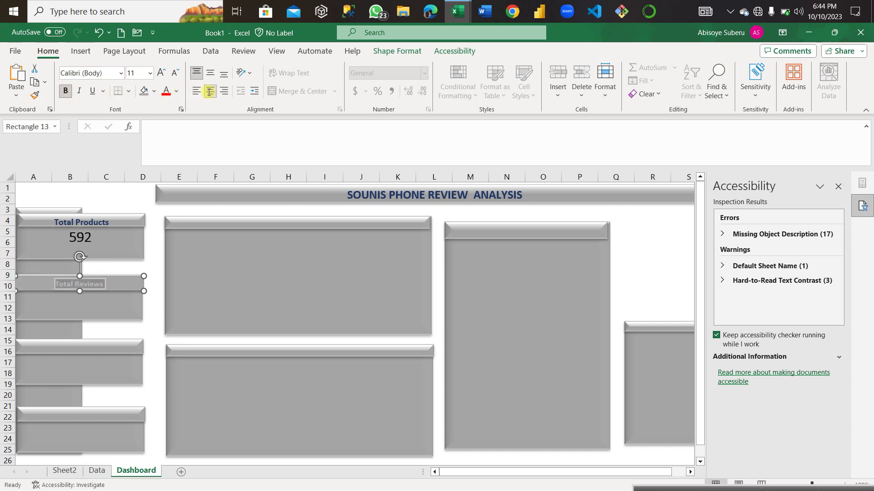
{"action": "left_click", "coordinate": [397, 51]}
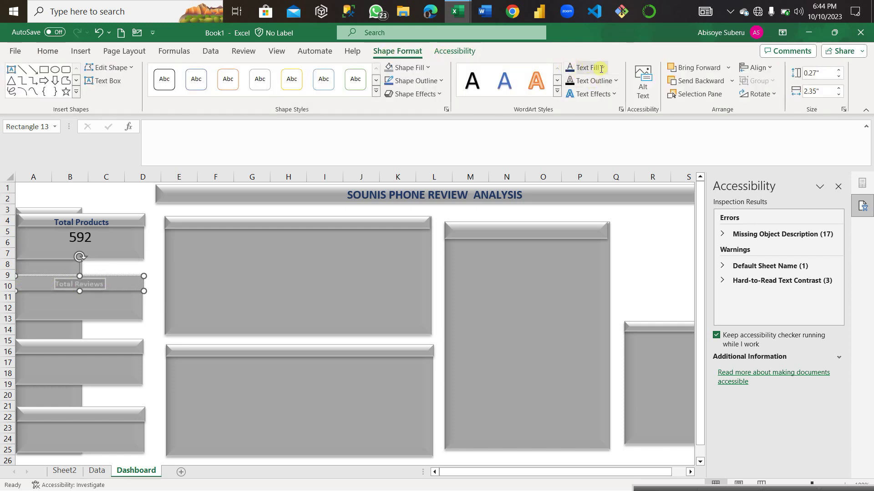
{"action": "left_click", "coordinate": [602, 68]}
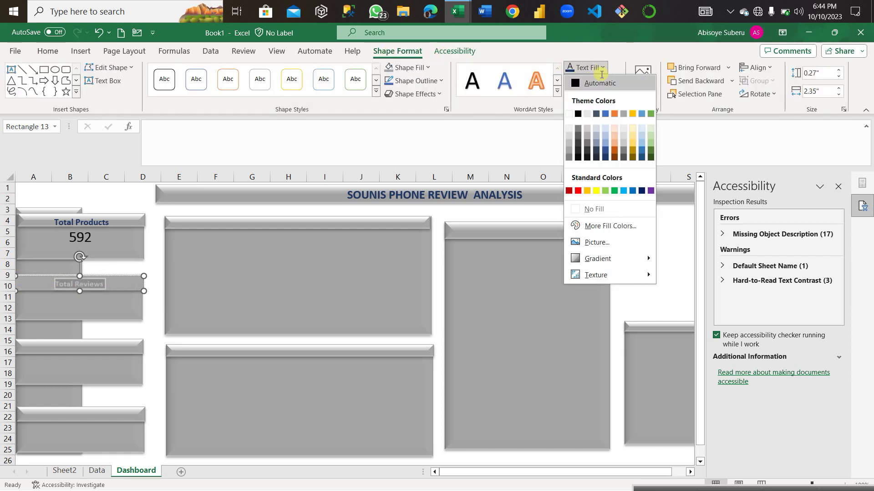
{"action": "left_click", "coordinate": [605, 158]}
{"action": "left_click", "coordinate": [156, 306]}
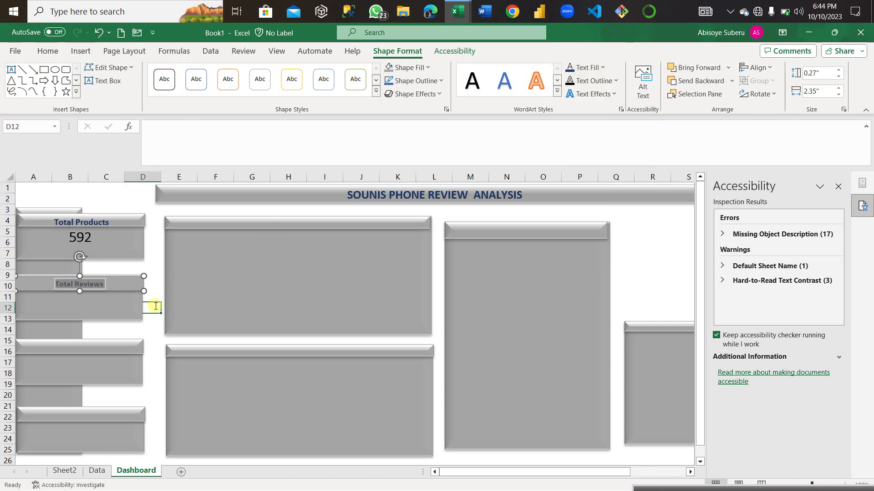
Link the card under the "Total Reviews" header to the Sum of Total Reviews value with the formula =Sheet2!$A$7
{"action": "left_click", "coordinate": [69, 305]}
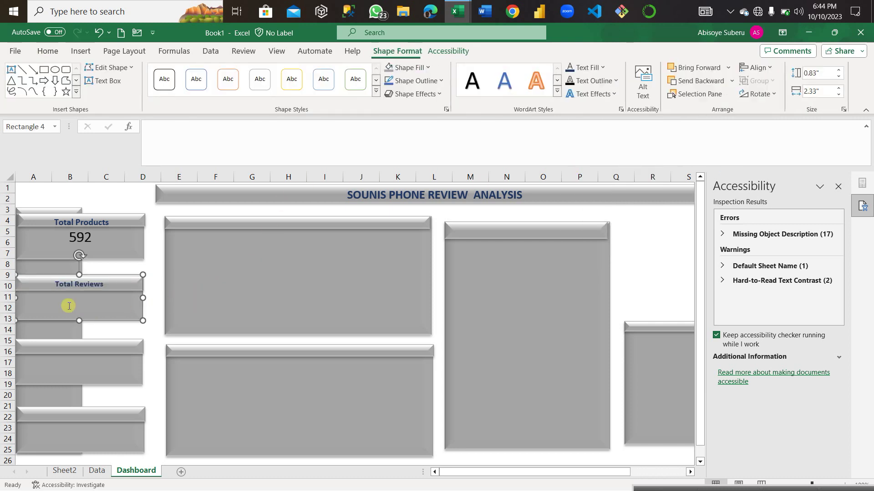
{"action": "left_click", "coordinate": [169, 135]}
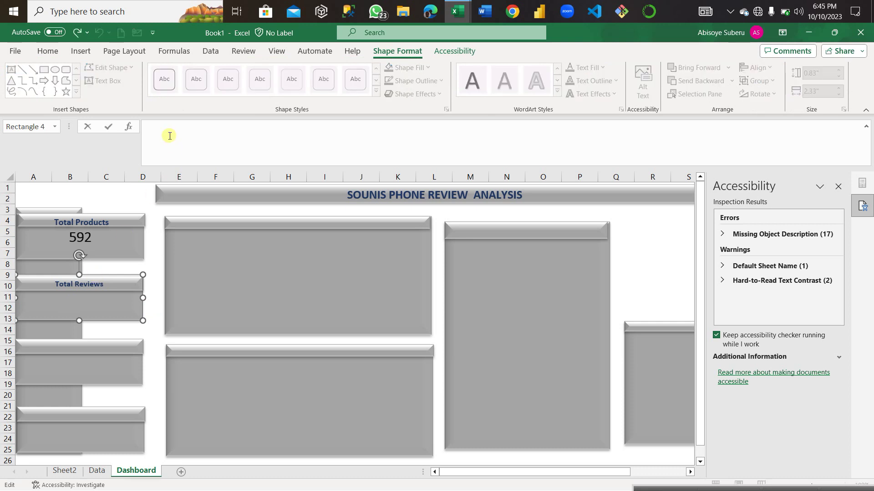
{"action": "type", "text": "="}
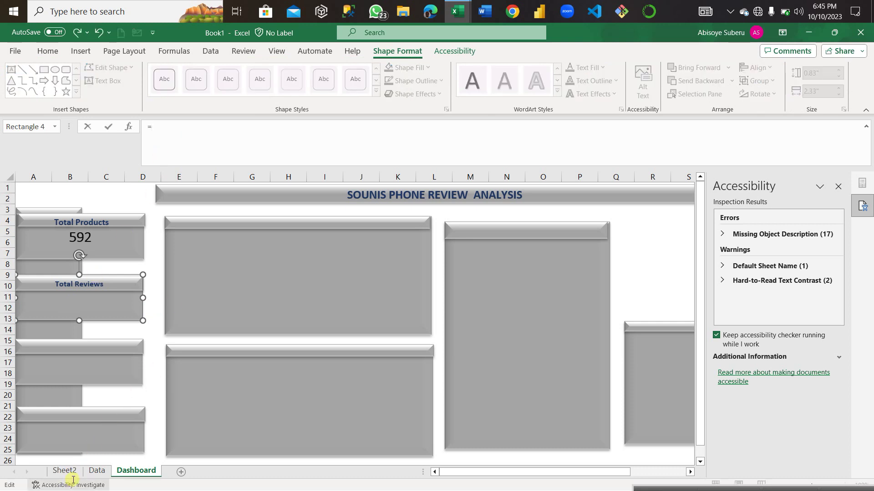
{"action": "left_click", "coordinate": [64, 470]}
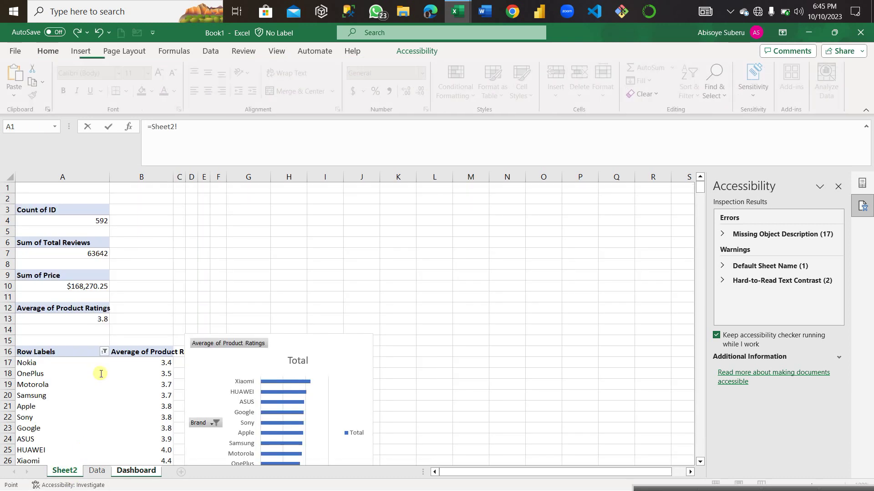
{"action": "left_click", "coordinate": [87, 254]}
{"action": "key", "text": "Return"}
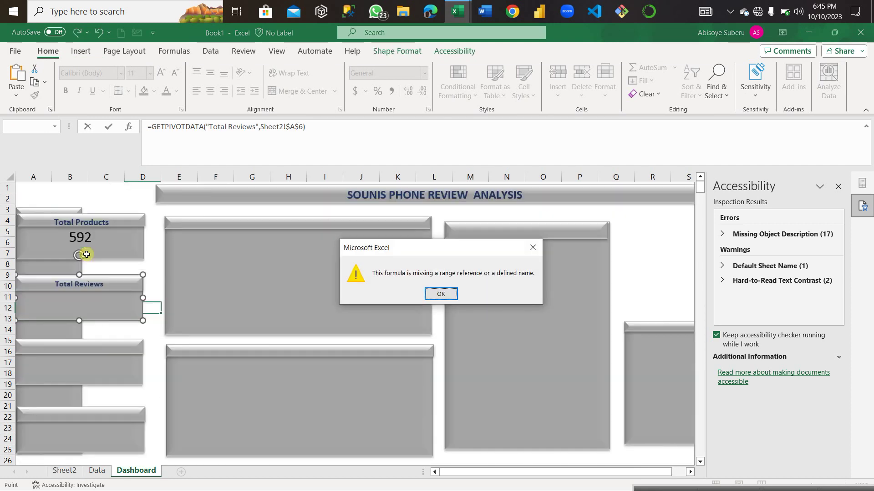
{"action": "left_click", "coordinate": [440, 294]}
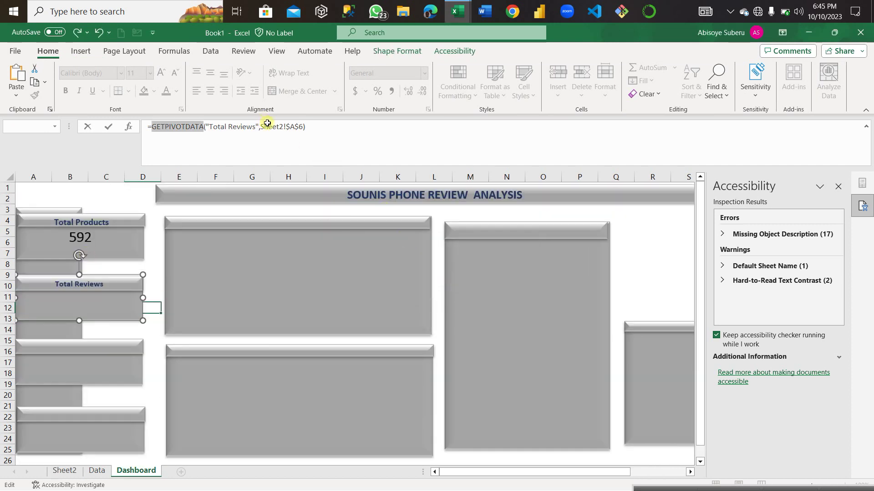
{"action": "left_click_drag", "start_coordinate": [260, 127], "coordinate": [160, 136]}
{"action": "key", "text": "BackSpace"}
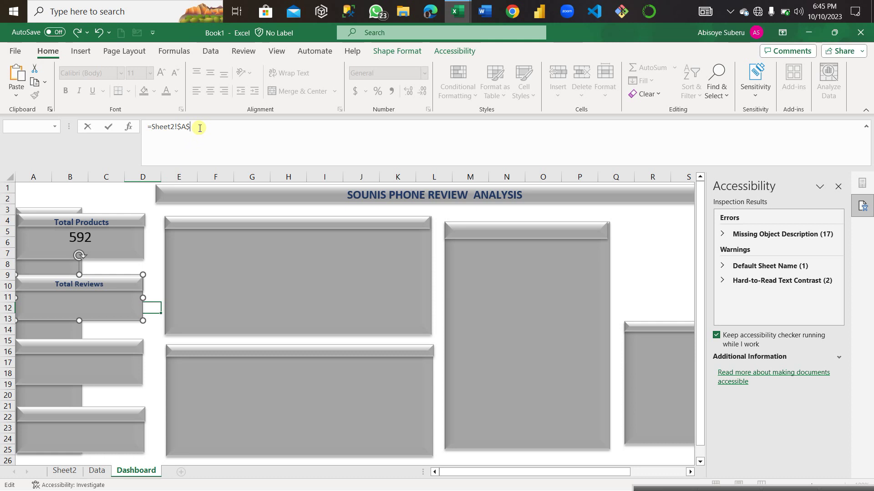
{"action": "type", "text": "7"}
{"action": "key", "text": "Return"}
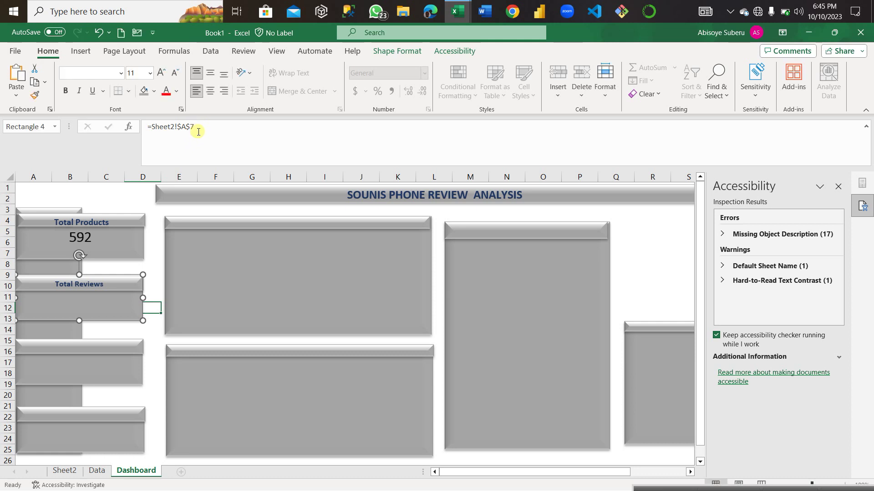
Check the Total Reviews value on Sheet2, and move the "Total Reviews" header bar off its card on the Dashboard sheet
{"action": "left_click", "coordinate": [60, 471]}
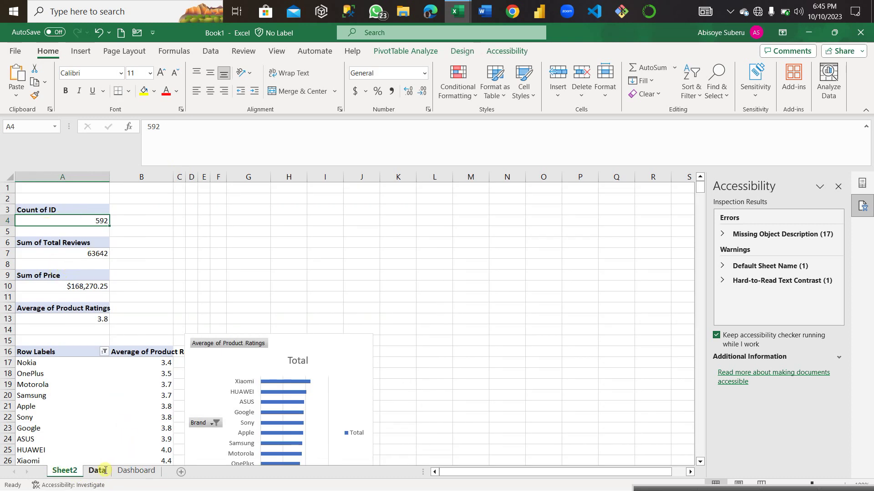
{"action": "left_click", "coordinate": [136, 471]}
{"action": "left_click_drag", "start_coordinate": [121, 293], "coordinate": [248, 300]}
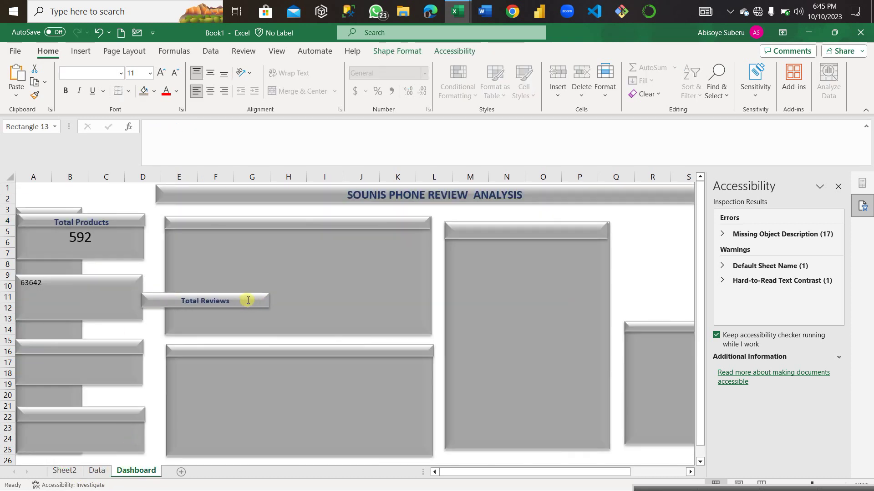
Set the second card's linked value to font size 20, matching the Total Products card
{"action": "left_click", "coordinate": [36, 286]}
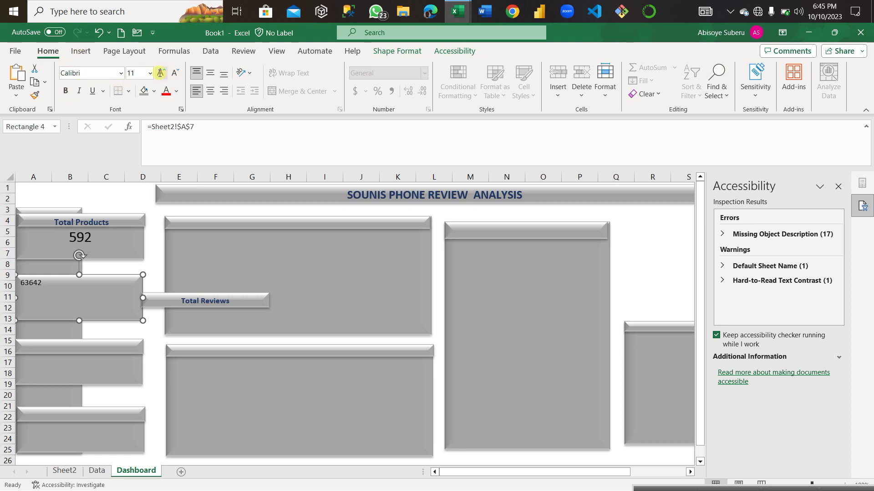
{"action": "left_click", "coordinate": [160, 72]}
{"action": "left_click", "coordinate": [160, 72]}
{"action": "left_click", "coordinate": [161, 73]}
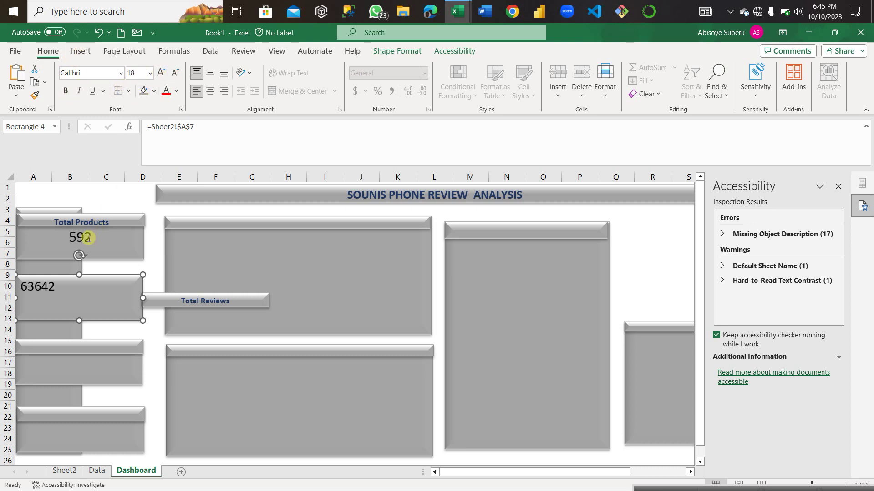
{"action": "left_click", "coordinate": [163, 73]}
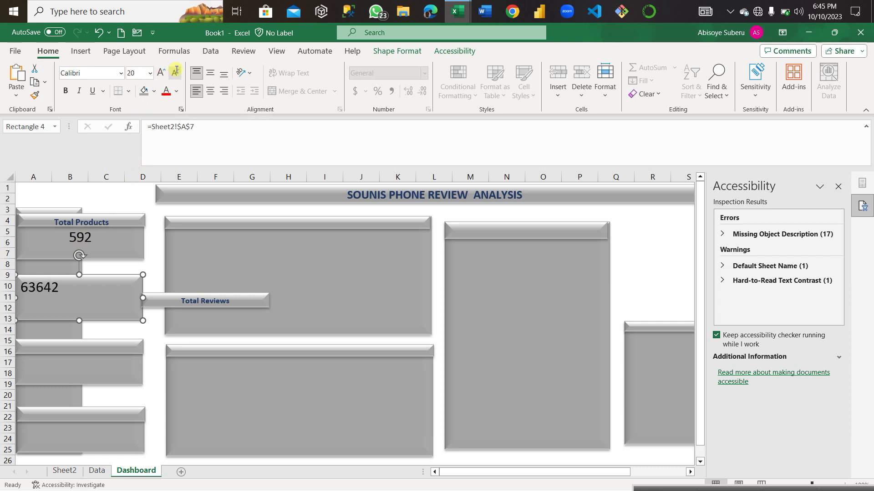
{"action": "left_click", "coordinate": [176, 71]}
{"action": "left_click", "coordinate": [78, 239]}
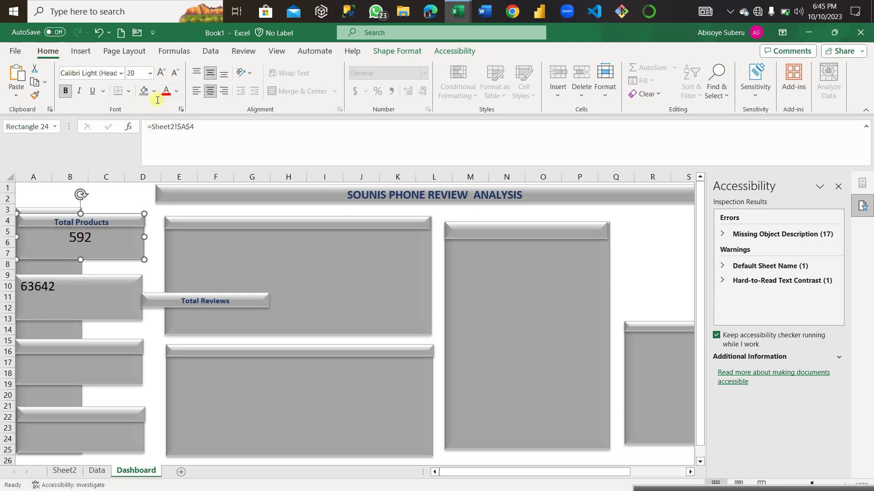
{"action": "left_click", "coordinate": [49, 288]}
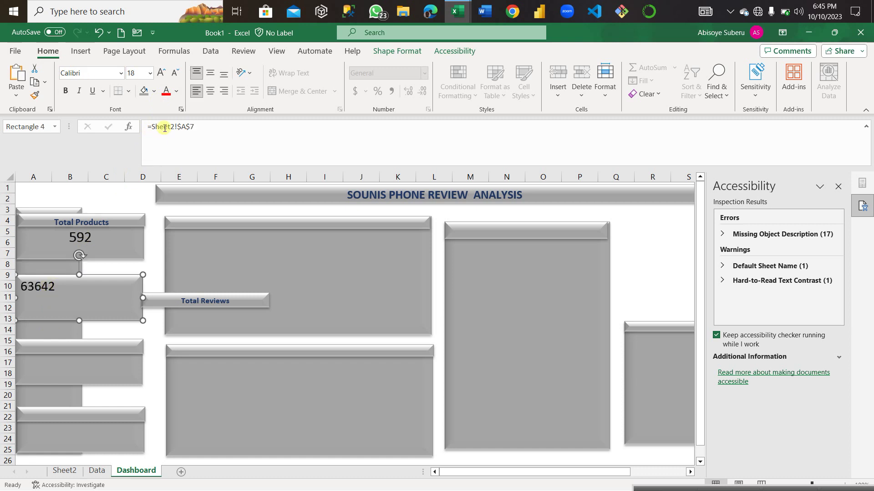
{"action": "left_click", "coordinate": [162, 73]}
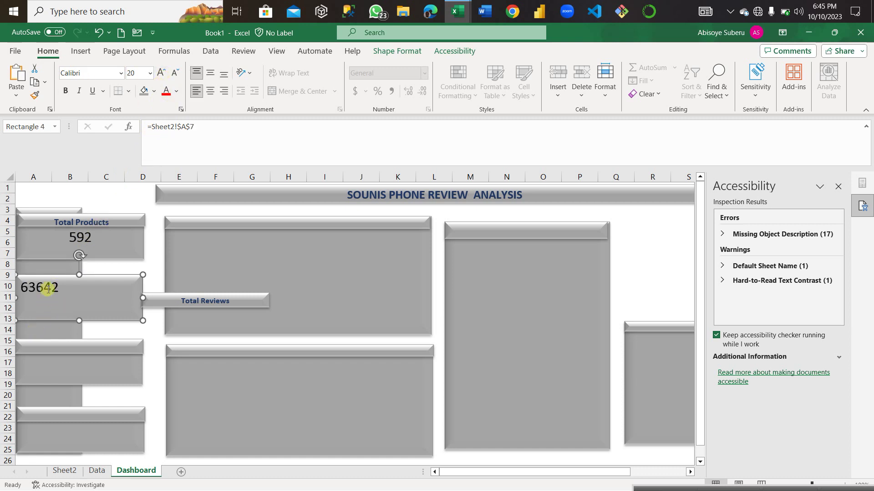
Center the second card's value horizontally and vertically, and move the "Total Reviews" header bar back onto the card's upper edge
{"action": "left_click", "coordinate": [211, 90]}
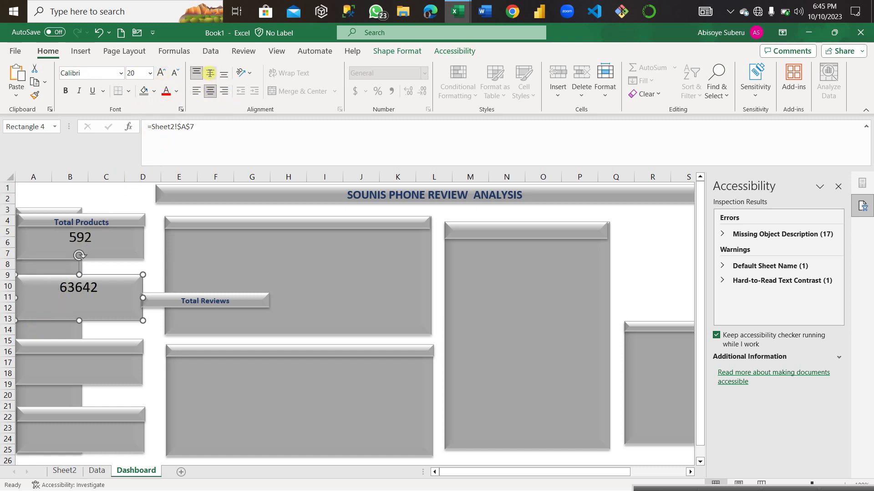
{"action": "left_click", "coordinate": [209, 72]}
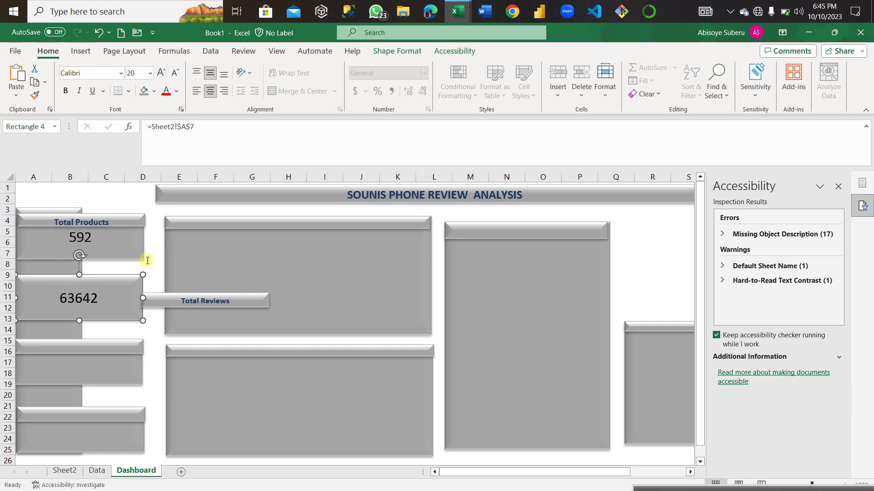
{"action": "left_click", "coordinate": [243, 300]}
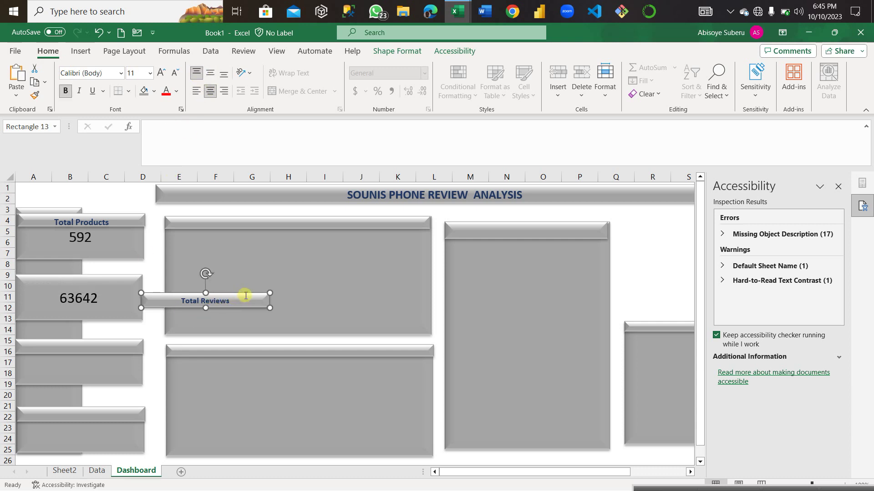
{"action": "left_click_drag", "start_coordinate": [246, 296], "coordinate": [120, 276]}
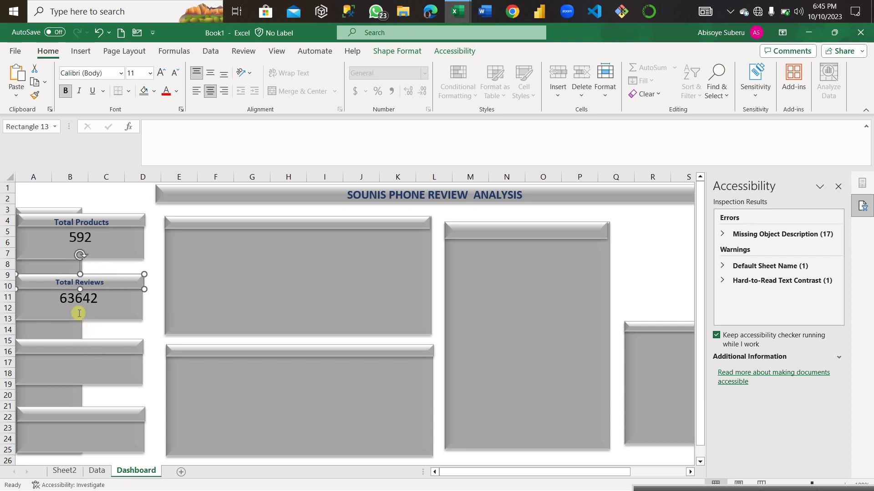
Check the next pivot value on Sheet2 and label the third card's header bar "Total Price" on the Dashboard sheet
{"action": "left_click", "coordinate": [72, 370]}
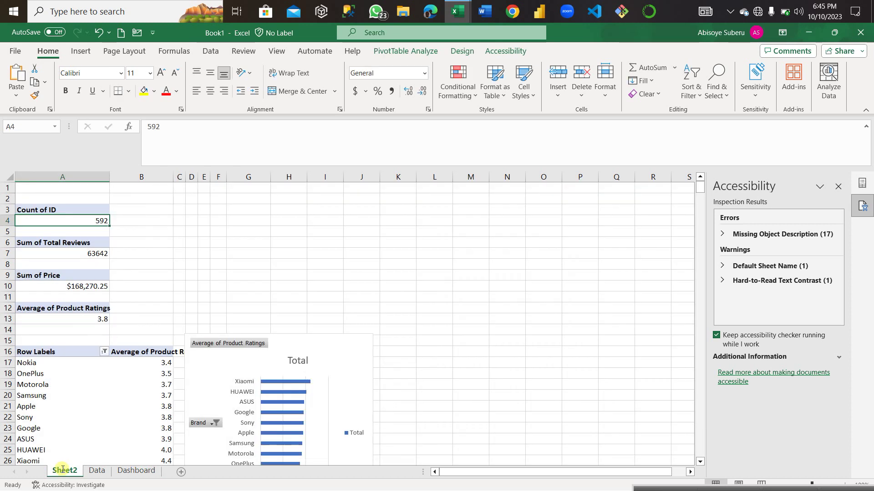
{"action": "left_click", "coordinate": [63, 470]}
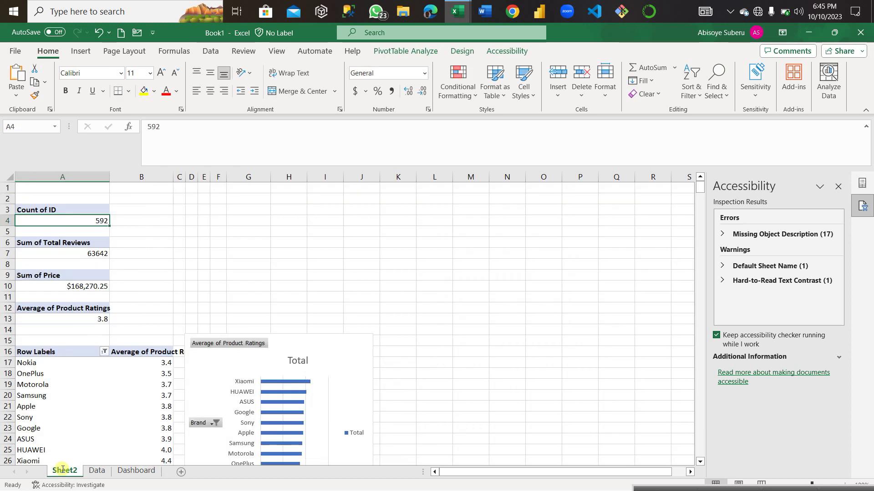
{"action": "left_click", "coordinate": [126, 470]}
{"action": "left_click", "coordinate": [72, 348]}
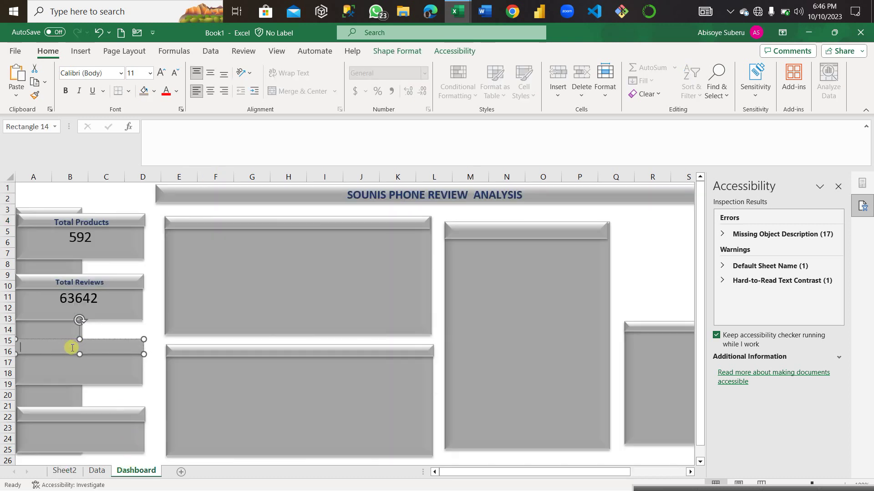
{"action": "type", "text": "Total Price"}
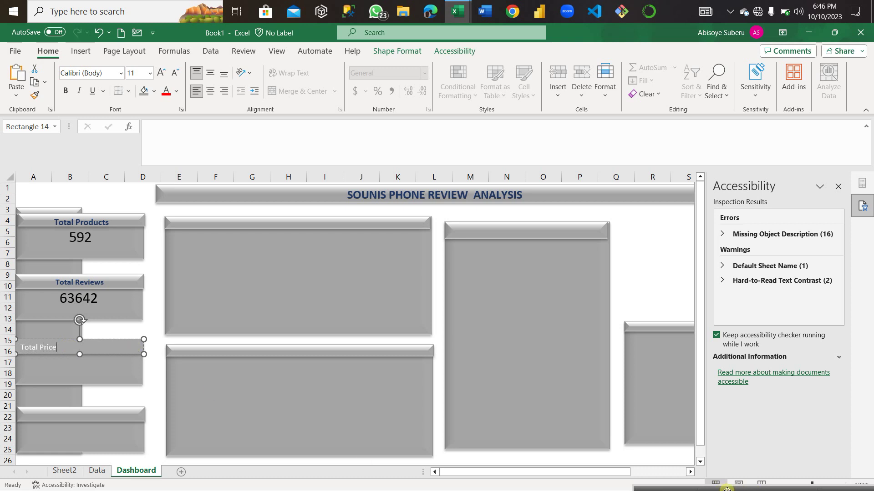
{"action": "mouse_move", "coordinate": [760, 490]}
{"action": "left_mouse_down"}
{"action": "mouse_move", "coordinate": [765, 478]}
{"action": "mouse_move", "coordinate": [765, 489]}
{"action": "left_mouse_up"}
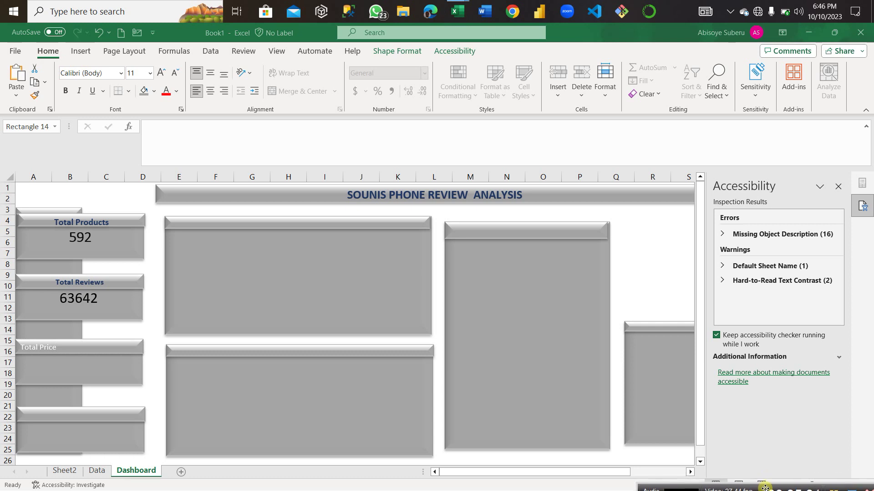
Make the "Total Price" header text bold, centered horizontally and dark blue, matching the other card headers
{"action": "left_click", "coordinate": [56, 348]}
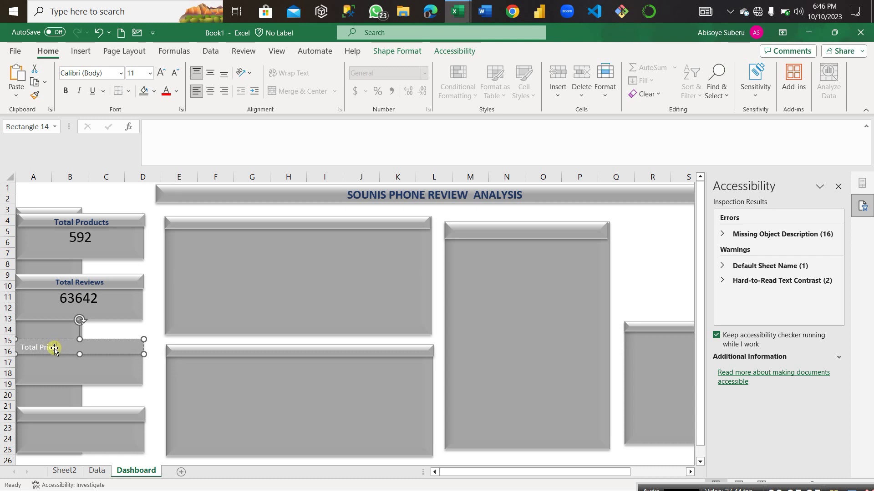
{"action": "left_click_drag", "start_coordinate": [54, 349], "coordinate": [16, 347]}
{"action": "left_click", "coordinate": [64, 92]}
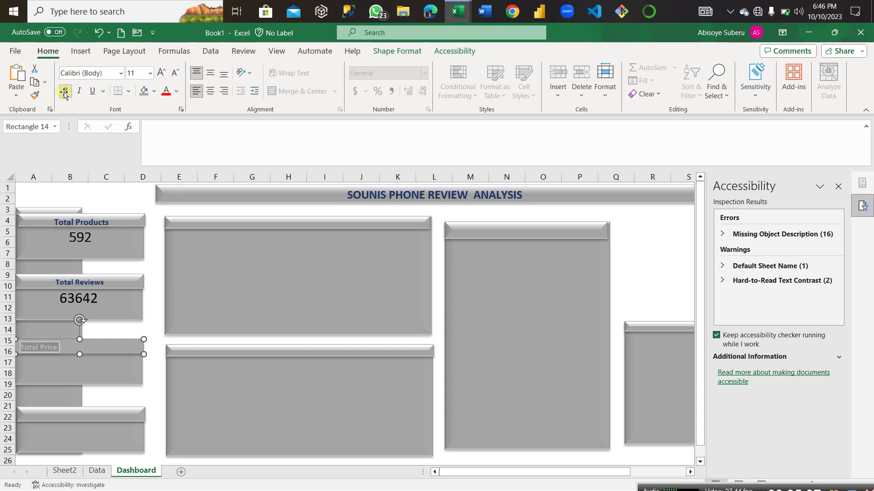
{"action": "left_click", "coordinate": [211, 92]}
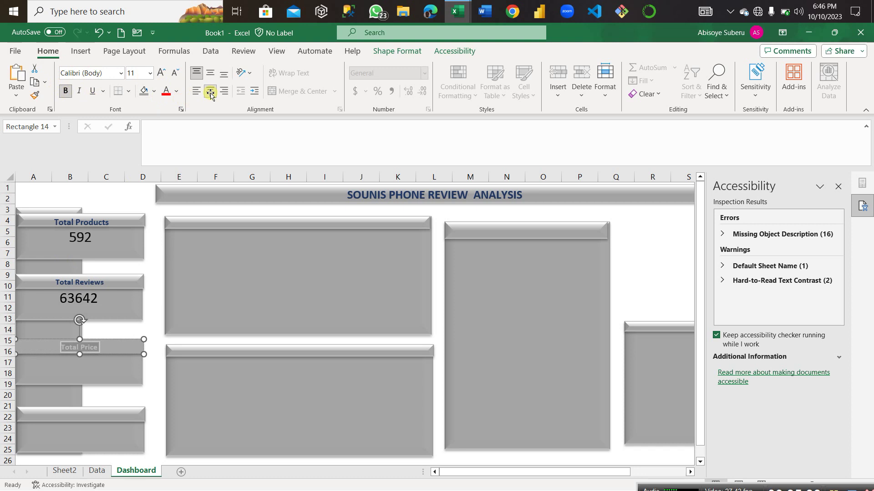
{"action": "left_click", "coordinate": [400, 51]}
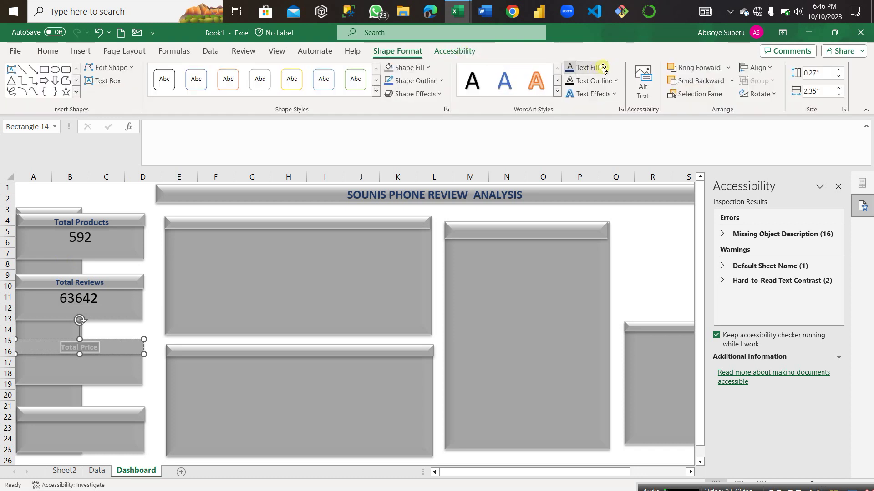
{"action": "left_click", "coordinate": [603, 68]}
{"action": "left_click", "coordinate": [607, 154]}
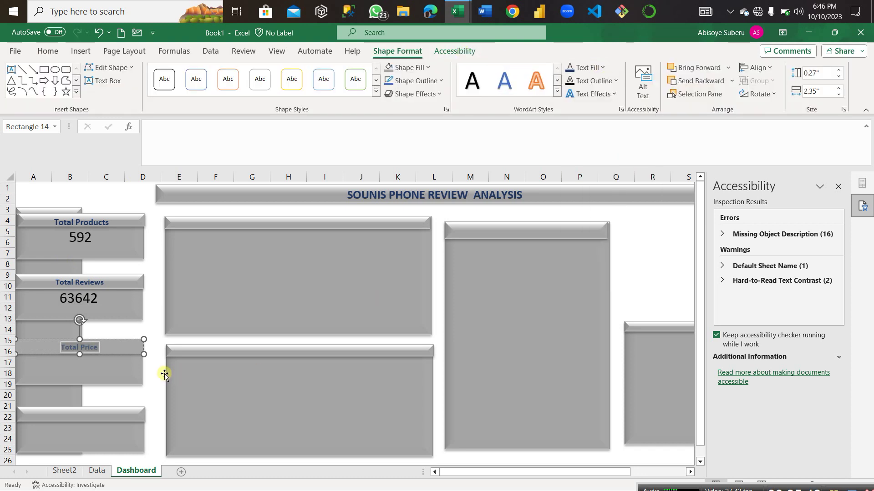
Link the third card to the Sum of Price value on Sheet2 with the direct reference =Sheet2!$A$10
{"action": "left_click", "coordinate": [91, 363]}
{"action": "left_click", "coordinate": [174, 139]}
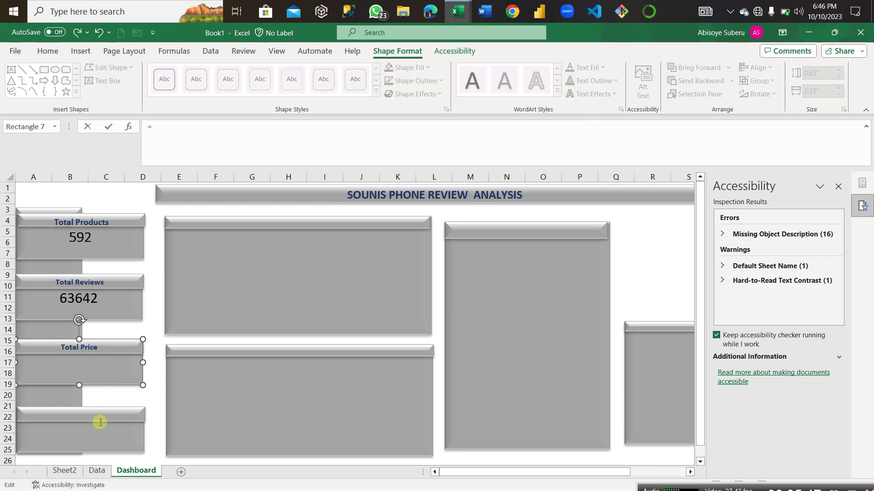
{"action": "left_click", "coordinate": [70, 470]}
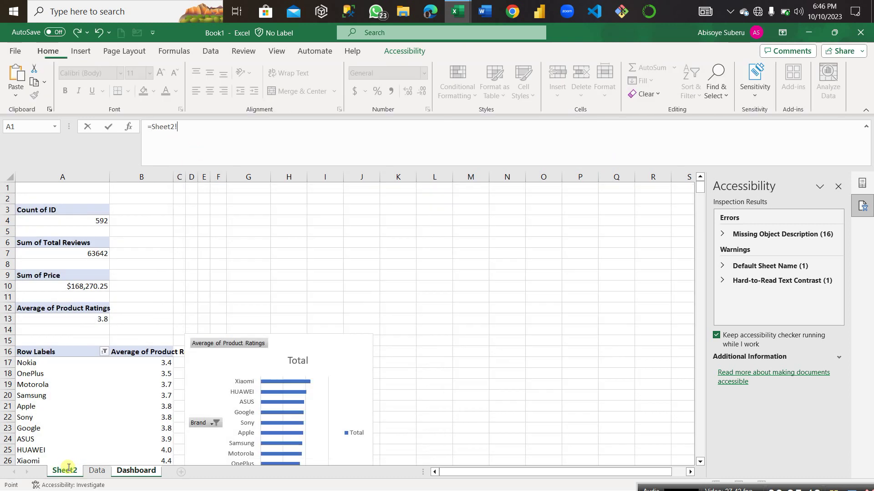
{"action": "left_click", "coordinate": [85, 286]}
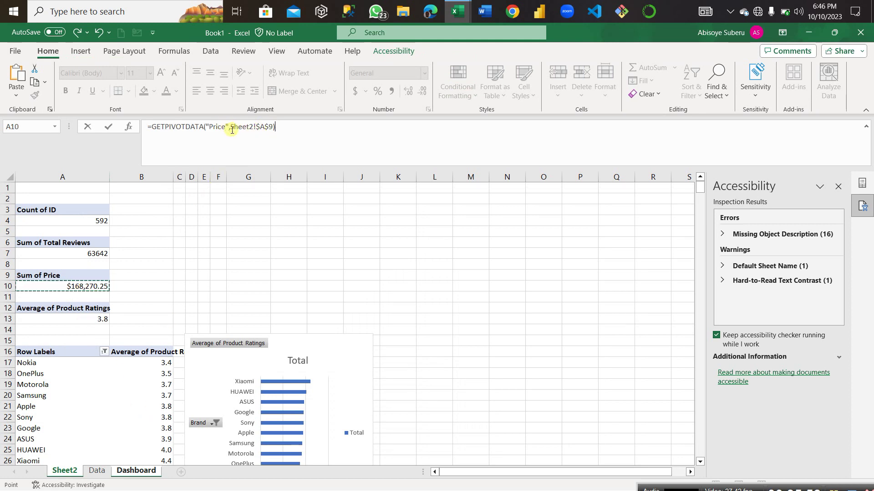
{"action": "left_click_drag", "start_coordinate": [229, 126], "coordinate": [153, 127]}
{"action": "key", "text": "BackSpace"}
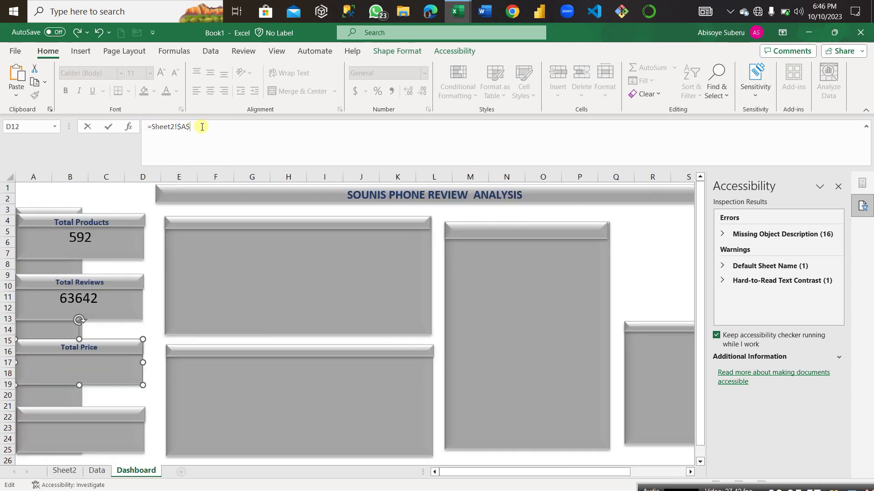
{"action": "key", "text": "Return"}
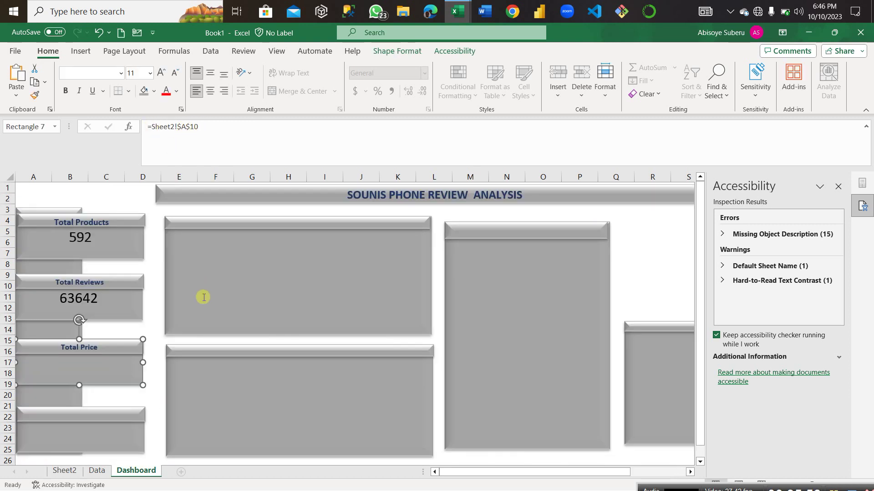
Move the "Total Price" header bar off its card and set the card's linked value to font size 20
{"action": "left_click_drag", "start_coordinate": [108, 348], "coordinate": [272, 286]}
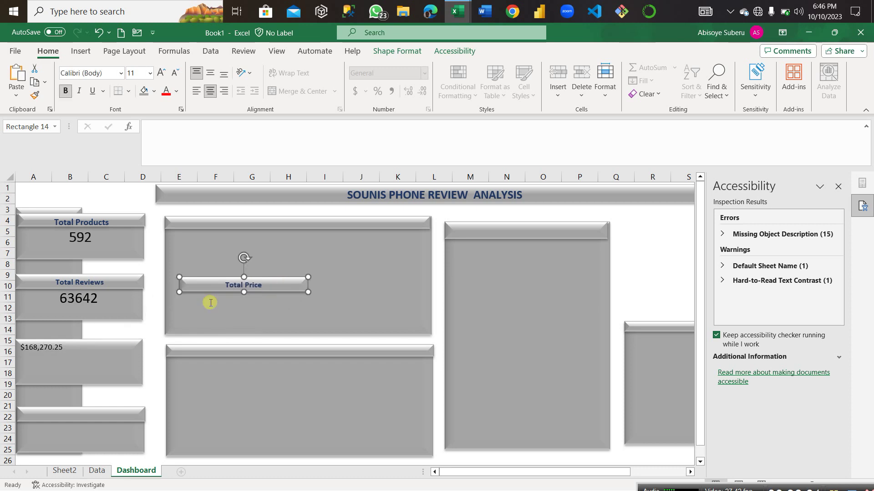
{"action": "left_click", "coordinate": [53, 349]}
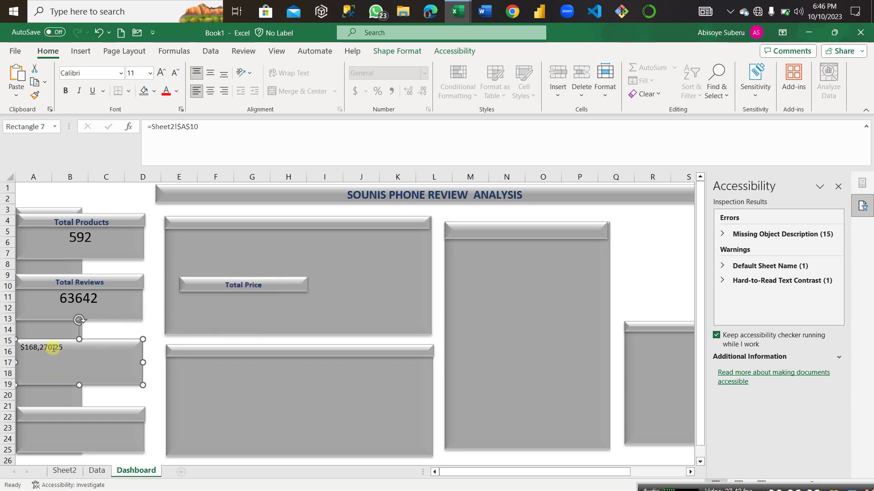
{"action": "left_click", "coordinate": [158, 73]}
{"action": "left_click", "coordinate": [158, 73]}
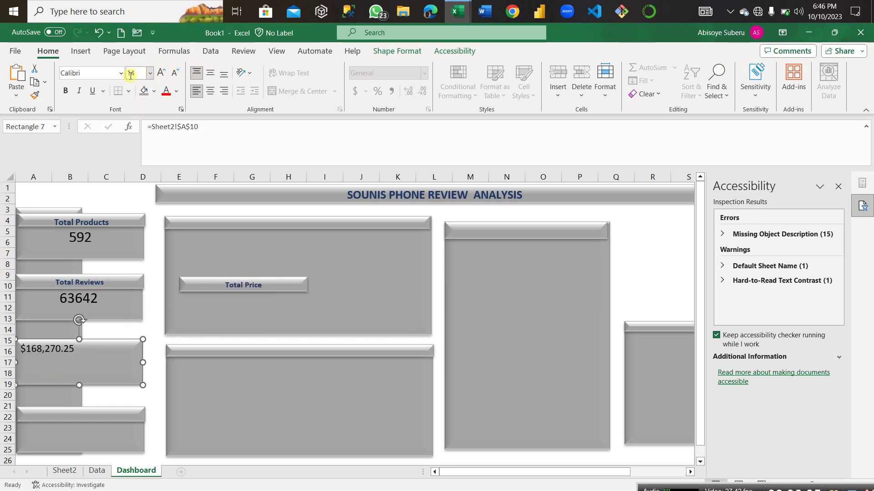
{"action": "left_click", "coordinate": [159, 73]}
{"action": "left_click", "coordinate": [160, 72]}
{"action": "left_click", "coordinate": [160, 73]}
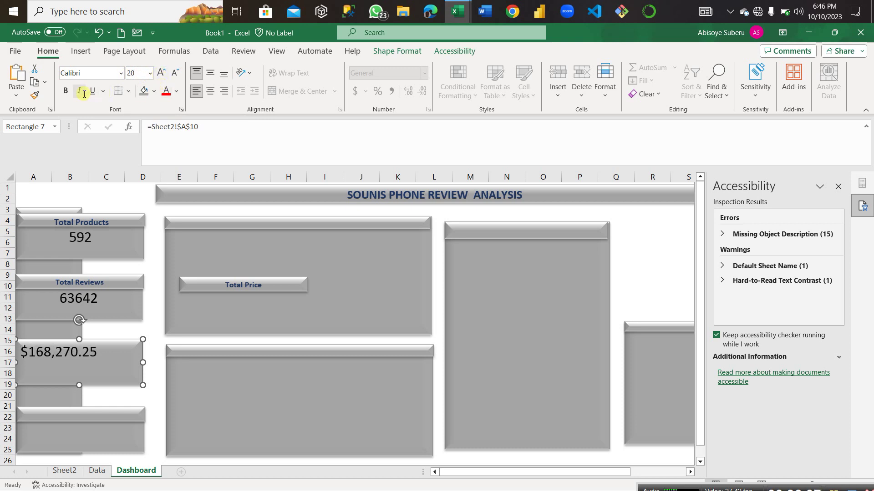
Make the linked values on the third card and the Total Reviews card bold
{"action": "left_click", "coordinate": [65, 91]}
{"action": "left_click", "coordinate": [92, 298]}
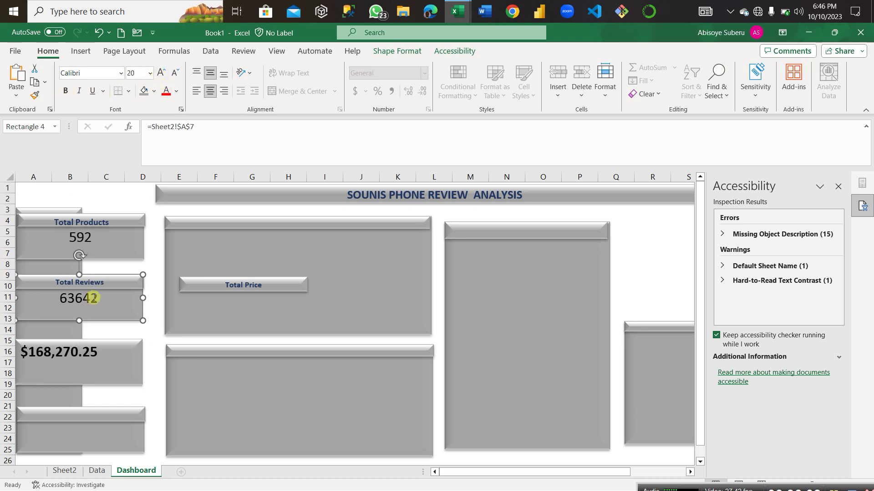
{"action": "left_click", "coordinate": [65, 91]}
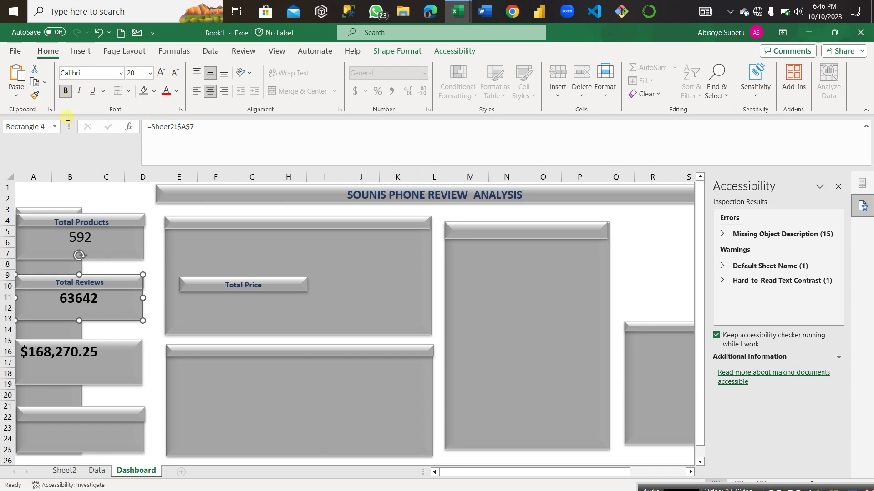
{"action": "left_click", "coordinate": [91, 242]}
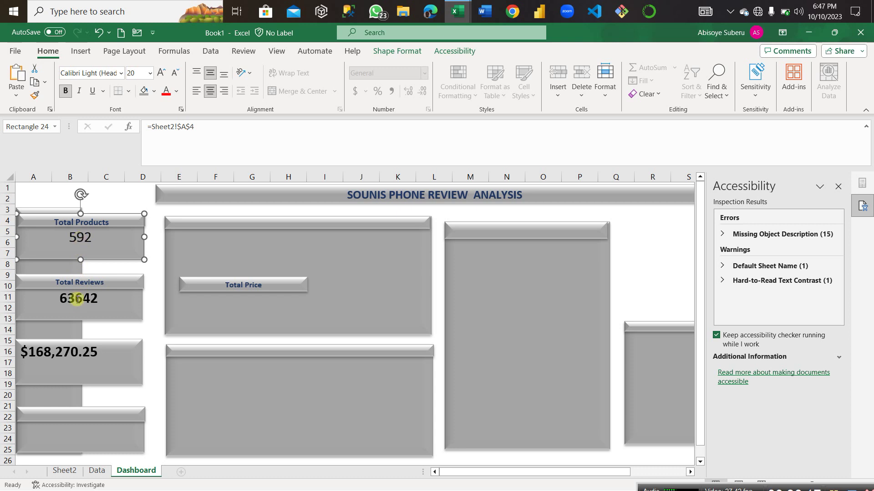
{"action": "left_click", "coordinate": [87, 299]}
Center the third card's value horizontally and vertically, and move the "Total Price" header bar back onto the card's upper edge
{"action": "left_click", "coordinate": [82, 352]}
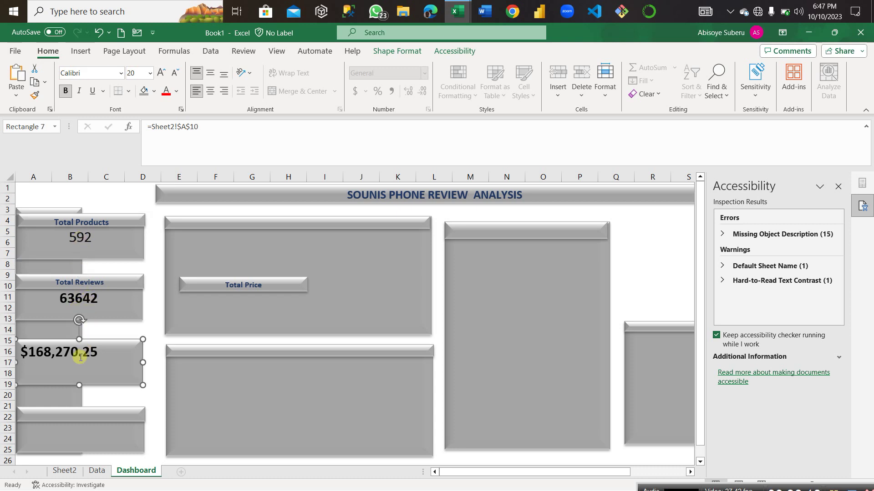
{"action": "left_click", "coordinate": [210, 90]}
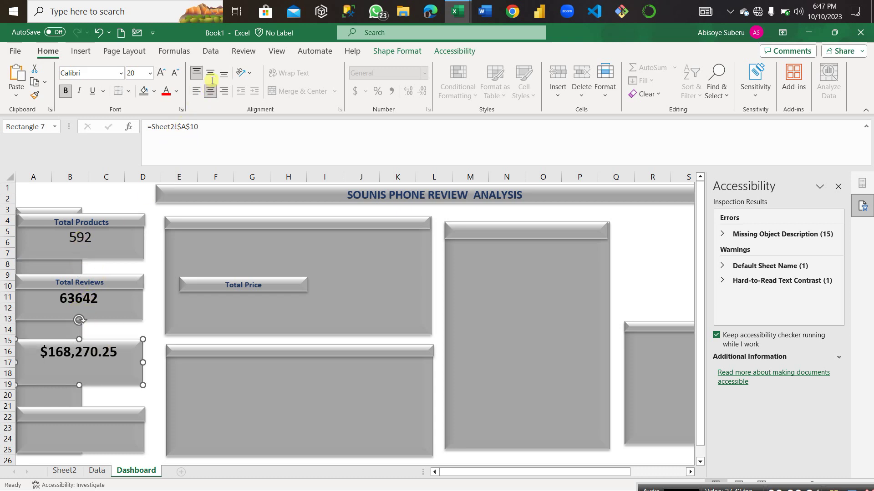
{"action": "left_click", "coordinate": [211, 73]}
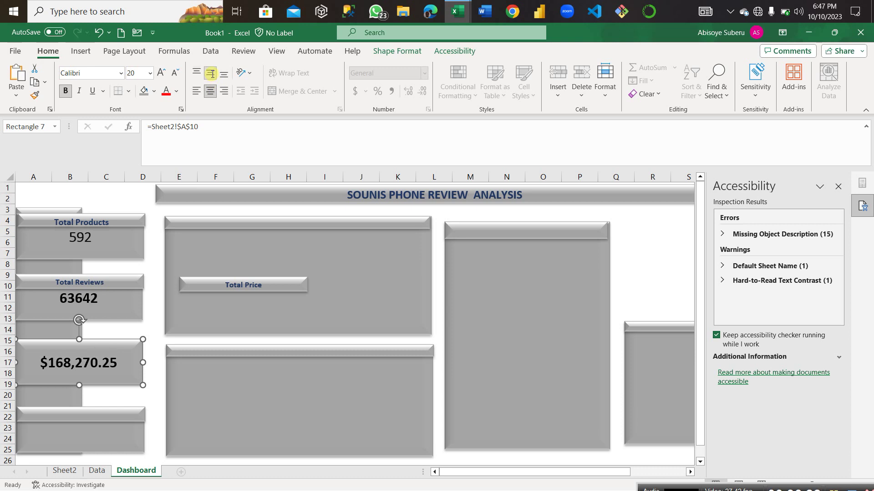
{"action": "left_click", "coordinate": [252, 283]}
{"action": "left_click", "coordinate": [250, 284]}
{"action": "left_click_drag", "start_coordinate": [212, 279], "coordinate": [49, 339]}
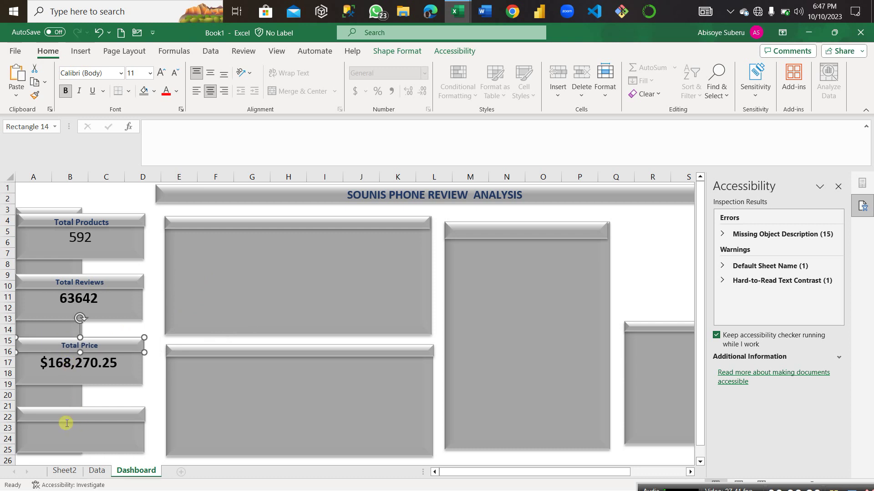
Check the remaining pivot value on Sheet2 and label the fourth card's header bar "Average Product Rating" on the Dashboard sheet
{"action": "left_click", "coordinate": [49, 419]}
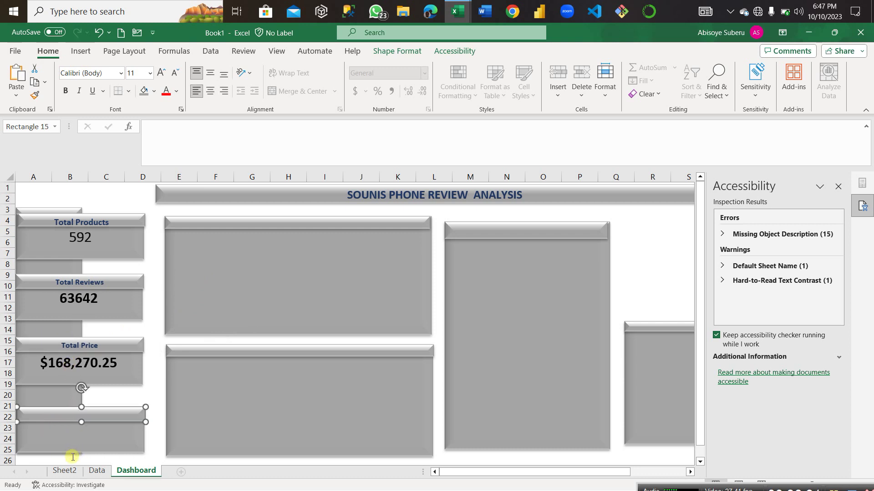
{"action": "left_click", "coordinate": [67, 473]}
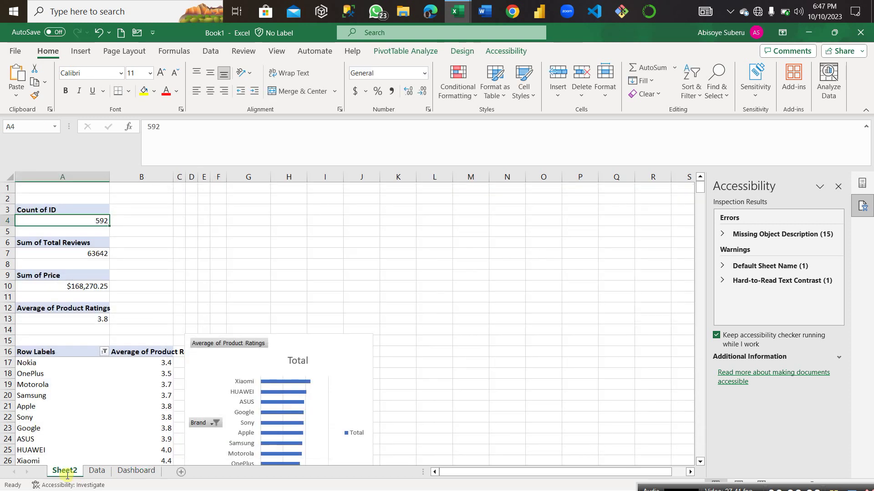
{"action": "left_click", "coordinate": [123, 472]}
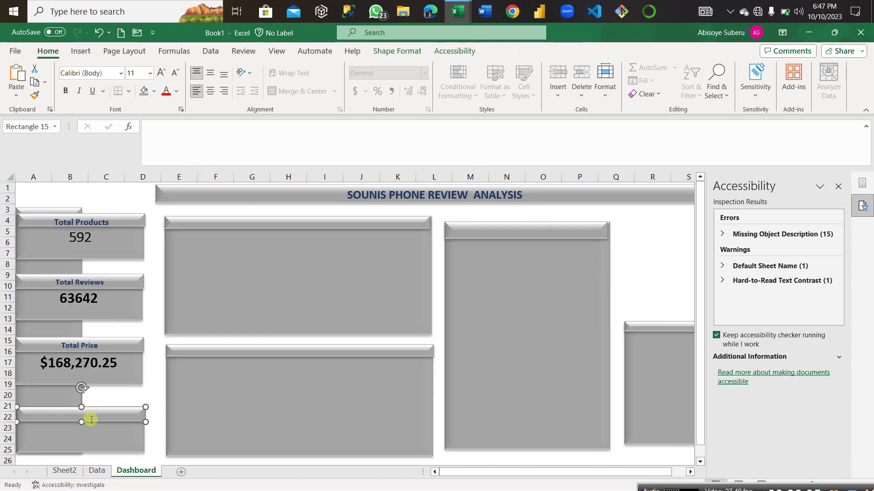
{"action": "left_click", "coordinate": [64, 415]}
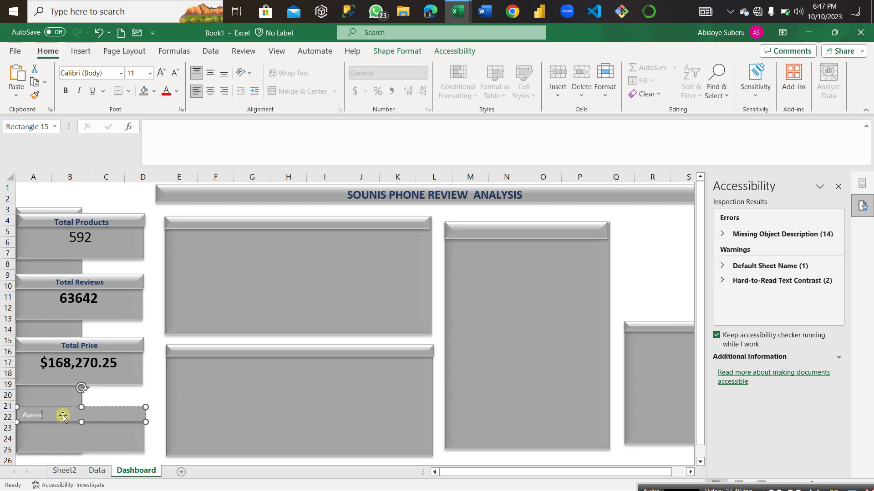
{"action": "type", "text": "Average Product Rating"}
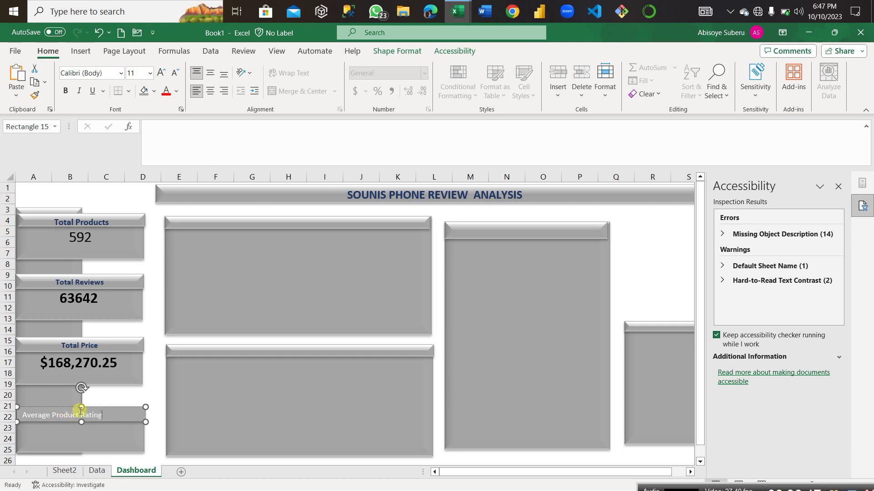
Make the "Average Product Rating" header text bold, dark blue and centered horizontally
{"action": "left_click_drag", "start_coordinate": [103, 415], "coordinate": [23, 415]}
{"action": "left_click", "coordinate": [64, 90]}
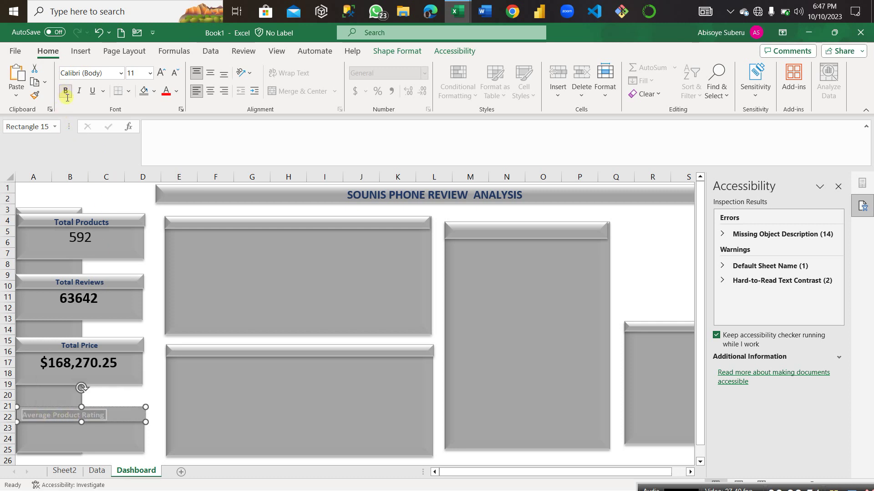
{"action": "left_click", "coordinate": [397, 50]}
{"action": "left_click", "coordinate": [603, 67]}
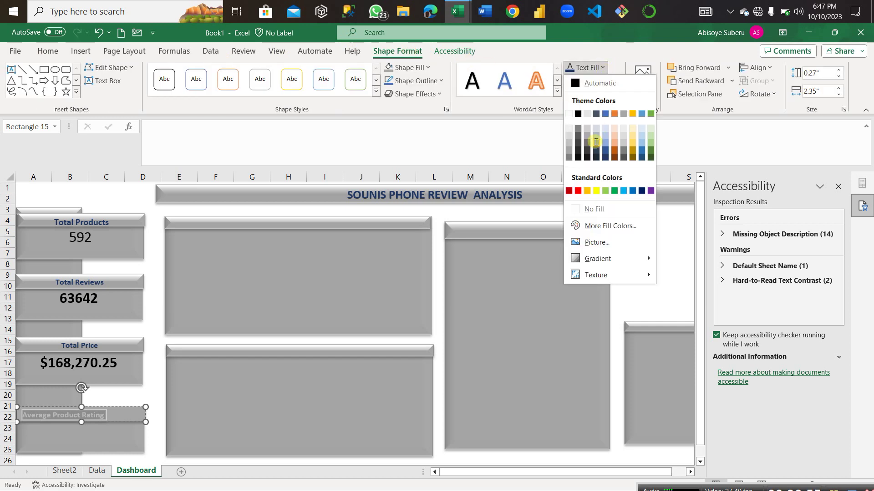
{"action": "left_click", "coordinate": [603, 156]}
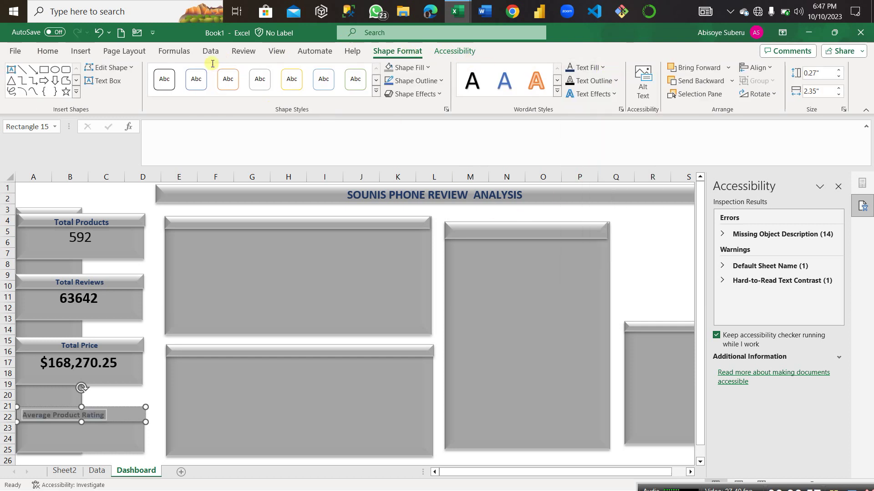
{"action": "left_click", "coordinate": [46, 52]}
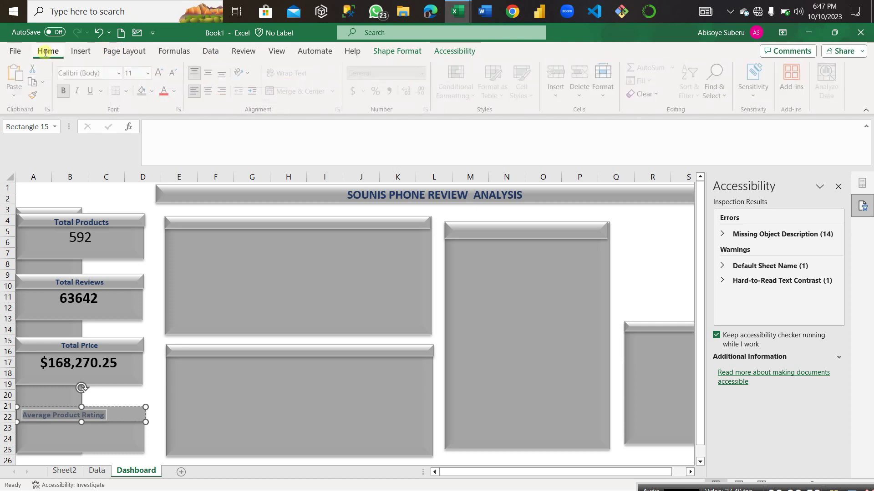
{"action": "left_click", "coordinate": [210, 91]}
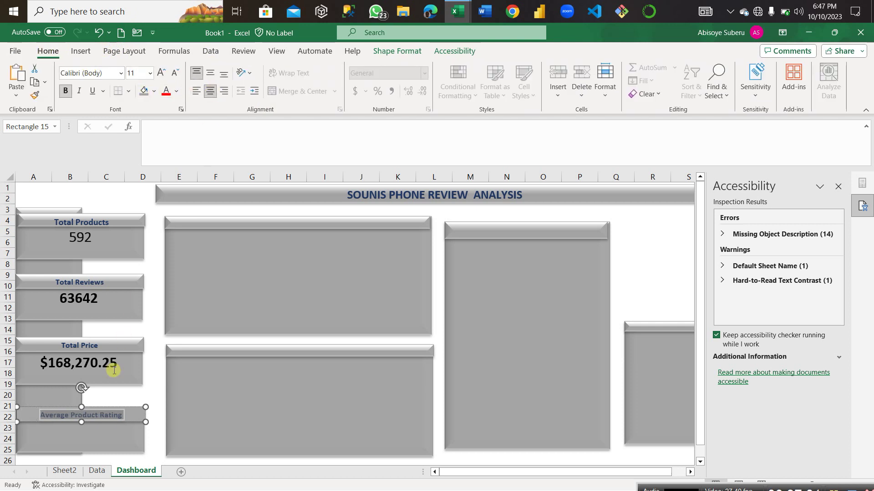
Move the "Average Product Rating" header bar aside and link the fourth card to the average rating value with =Sheet2!$A$13
{"action": "left_click", "coordinate": [122, 439]}
{"action": "left_click_drag", "start_coordinate": [130, 415], "coordinate": [227, 395]}
{"action": "left_click", "coordinate": [69, 428]}
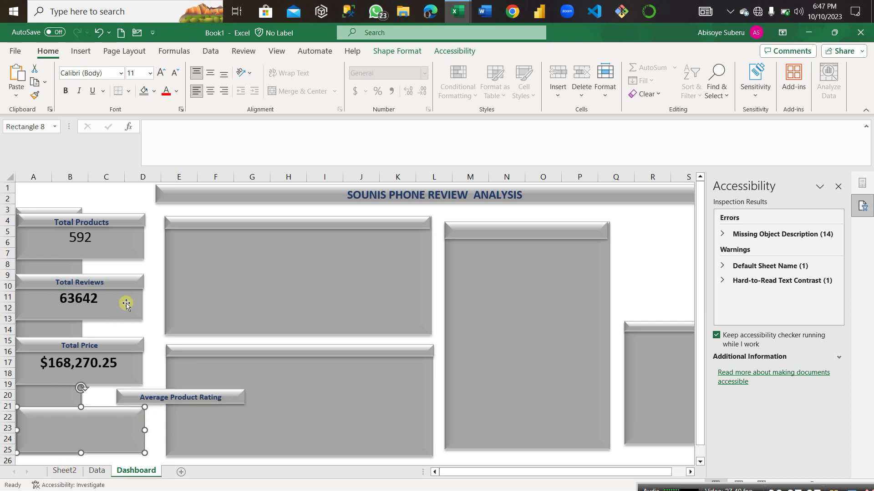
{"action": "left_click", "coordinate": [152, 138]}
{"action": "type", "text": "="}
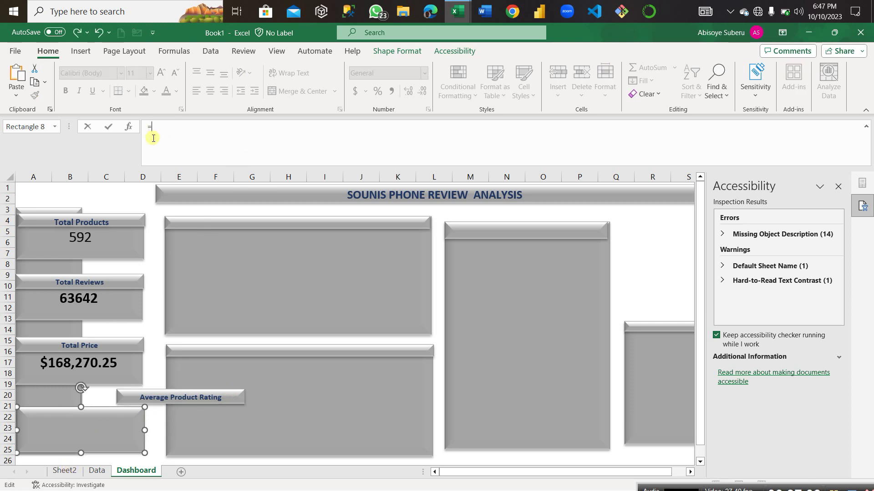
{"action": "left_click", "coordinate": [65, 471]}
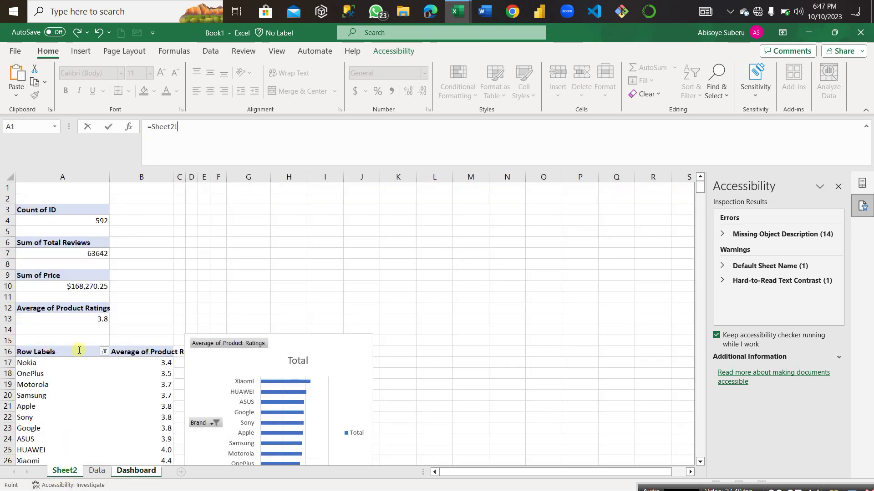
{"action": "left_click", "coordinate": [90, 320]}
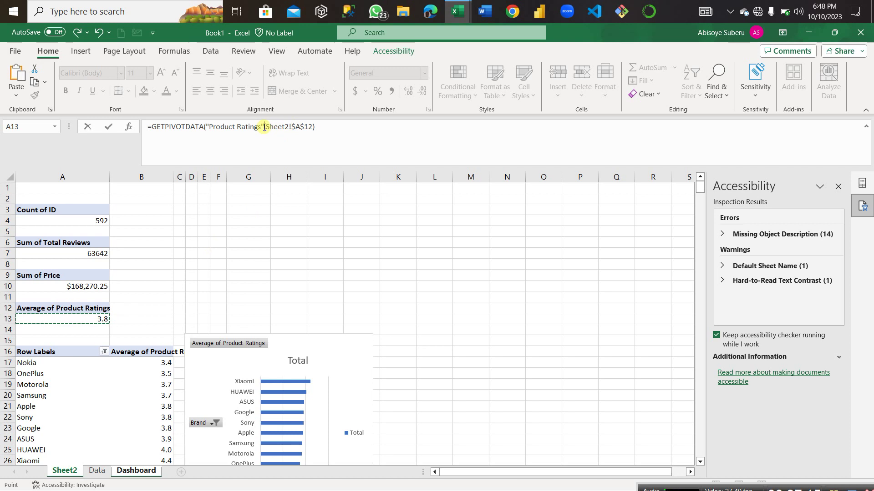
{"action": "left_click_drag", "start_coordinate": [265, 127], "coordinate": [152, 126]}
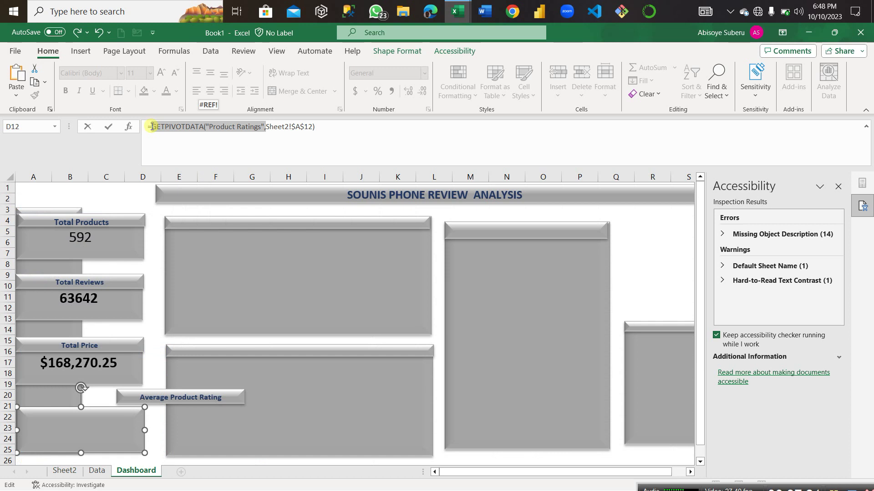
{"action": "key", "text": "Delete"}
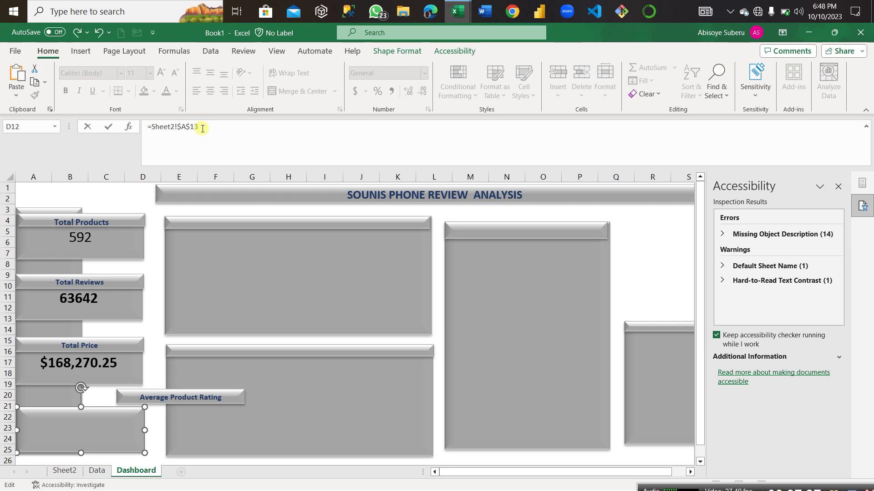
{"action": "key", "text": "Return"}
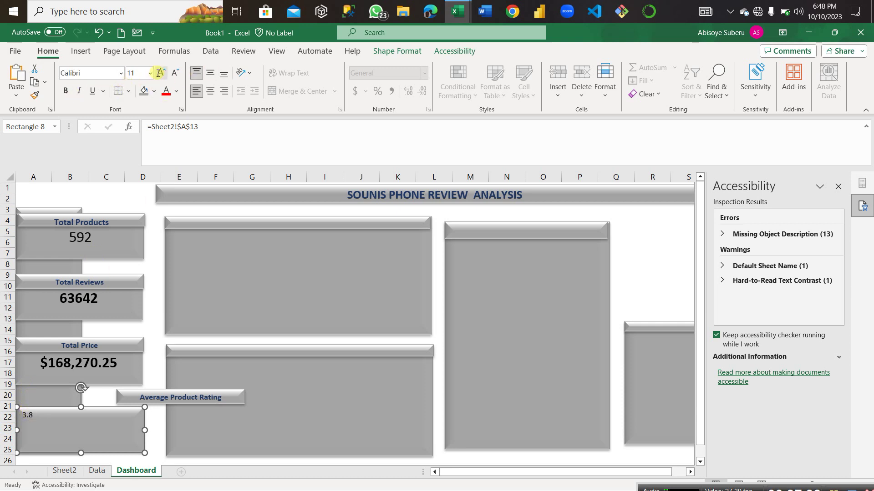
Make the fourth card's value 20 pt, bold and centered both ways, and return the "Average Product Rating" header bar to the card's upper edge
{"action": "left_click", "coordinate": [159, 74]}
{"action": "left_click", "coordinate": [158, 73]}
{"action": "left_click", "coordinate": [158, 74]}
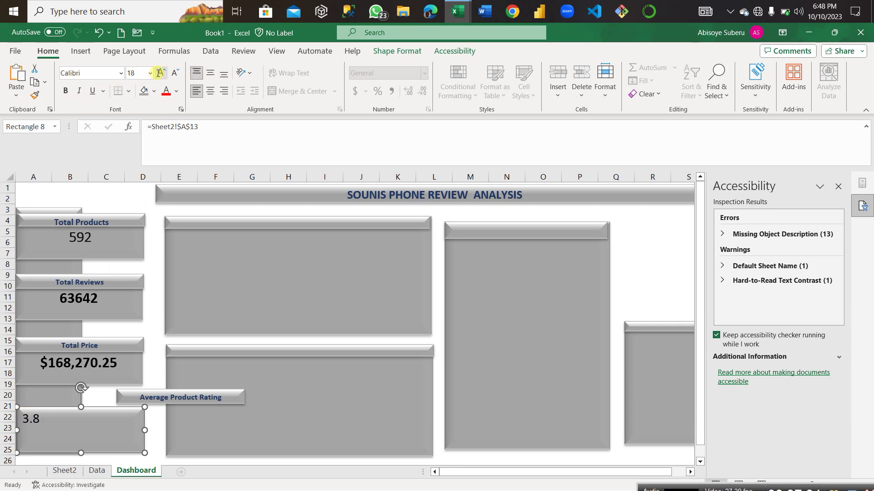
{"action": "left_click", "coordinate": [65, 90]}
{"action": "left_click", "coordinate": [210, 91]}
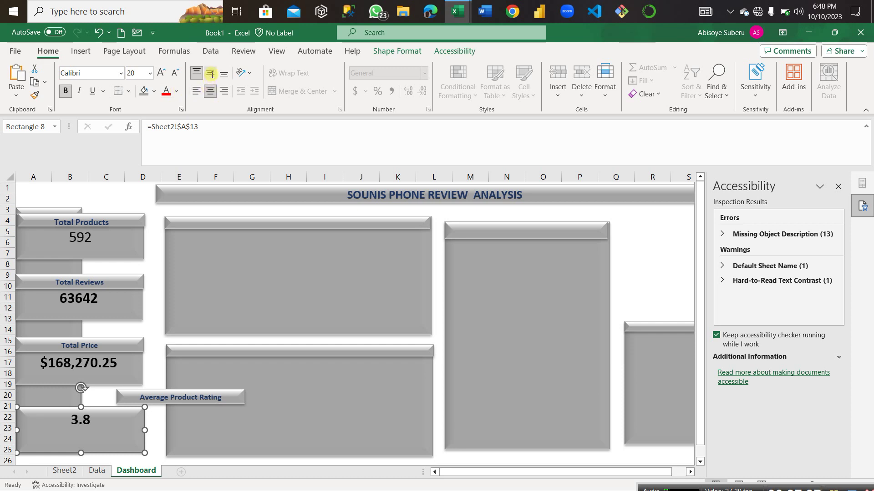
{"action": "left_click", "coordinate": [211, 73]}
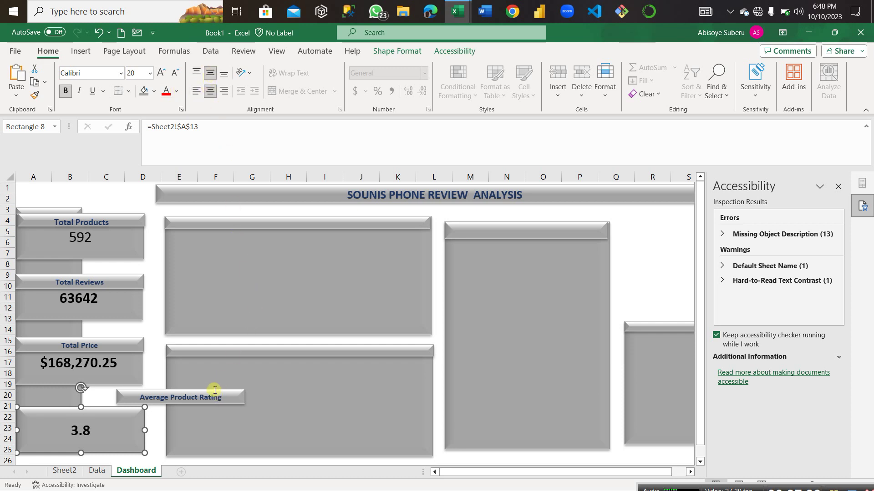
{"action": "left_click_drag", "start_coordinate": [214, 391], "coordinate": [112, 407]}
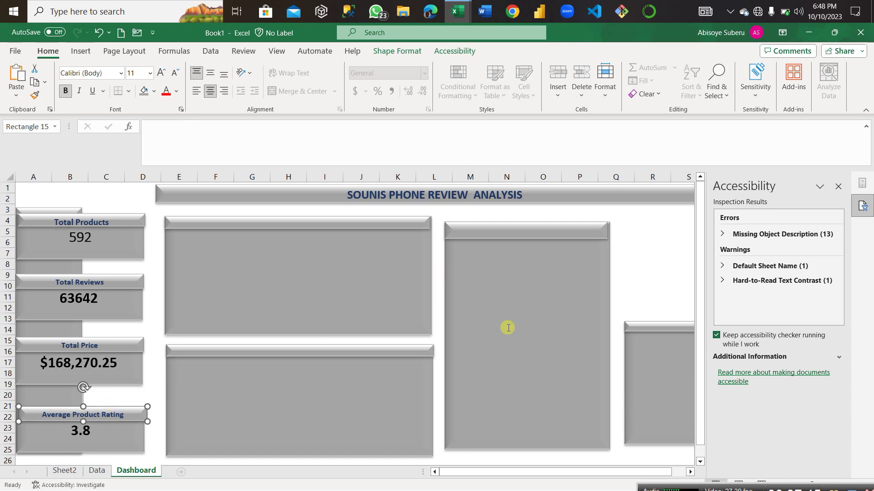
Close the accessibility checker and move the bar chart of average product ratings by brand from Sheet2 to the tall panel on the Dashboard sheet
{"action": "left_click", "coordinate": [838, 185]}
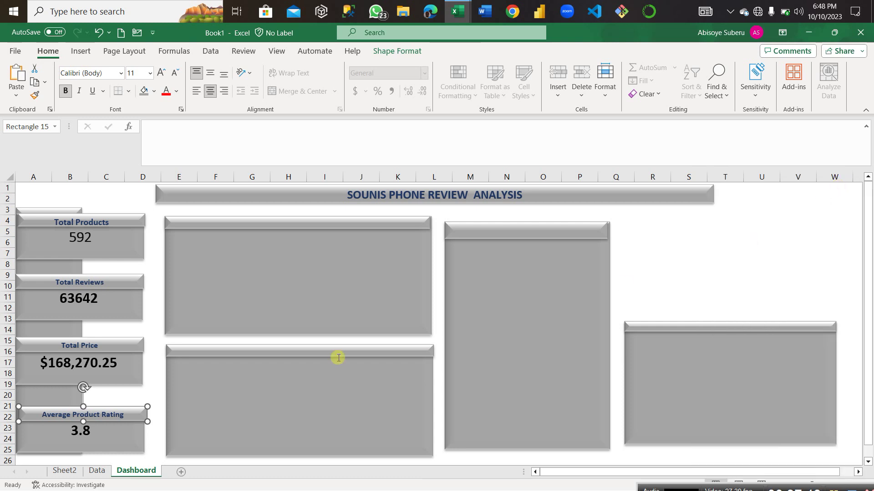
{"action": "left_click", "coordinate": [289, 268]}
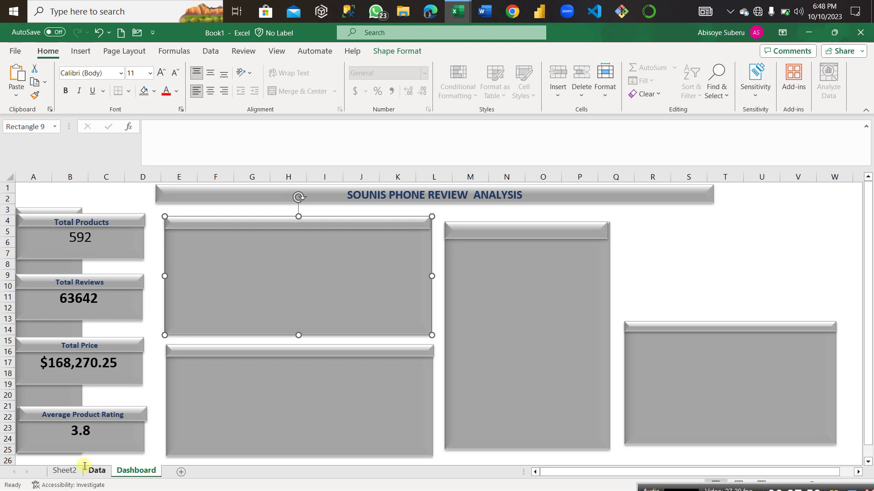
{"action": "left_click", "coordinate": [64, 471]}
{"action": "scroll", "coordinate": [313, 278], "scroll_direction": "down", "scroll_amount": 3}
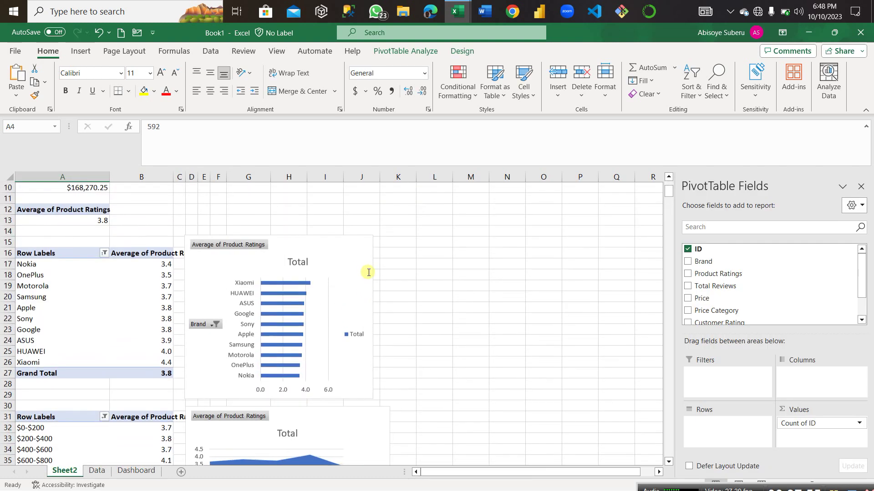
{"action": "left_click", "coordinate": [350, 237]}
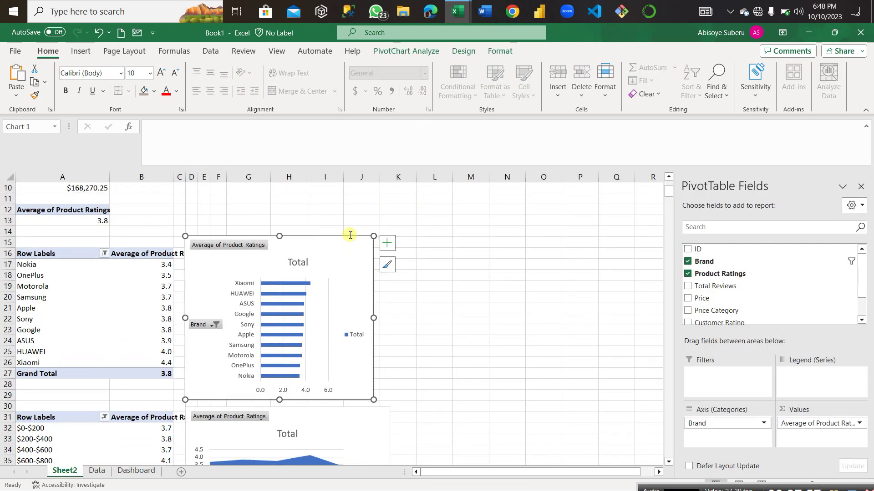
{"action": "key", "text": "Delete"}
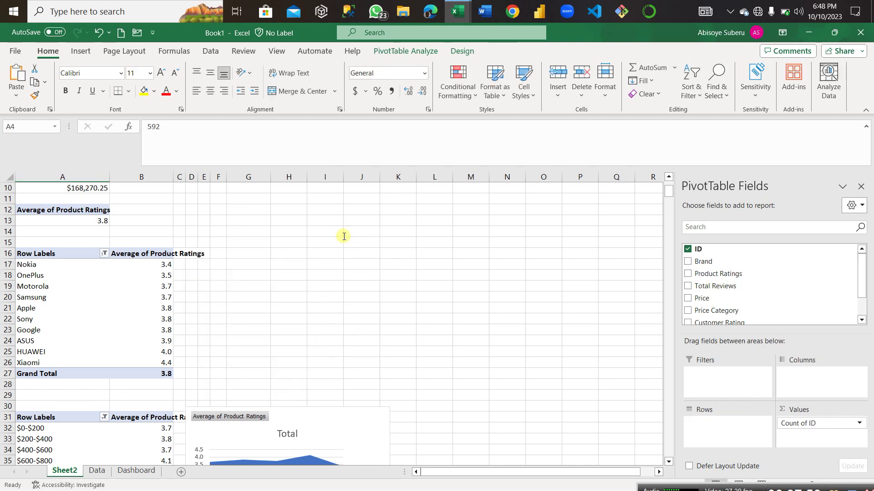
{"action": "left_click", "coordinate": [145, 470]}
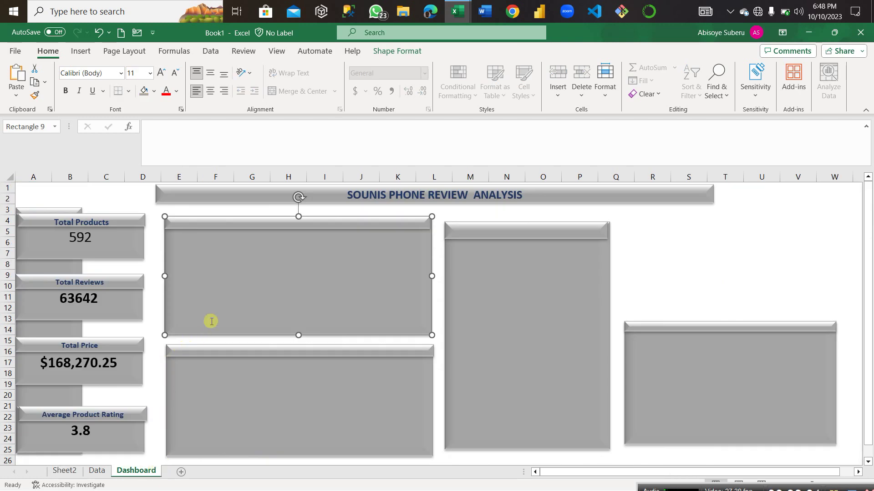
{"action": "left_click", "coordinate": [493, 295]}
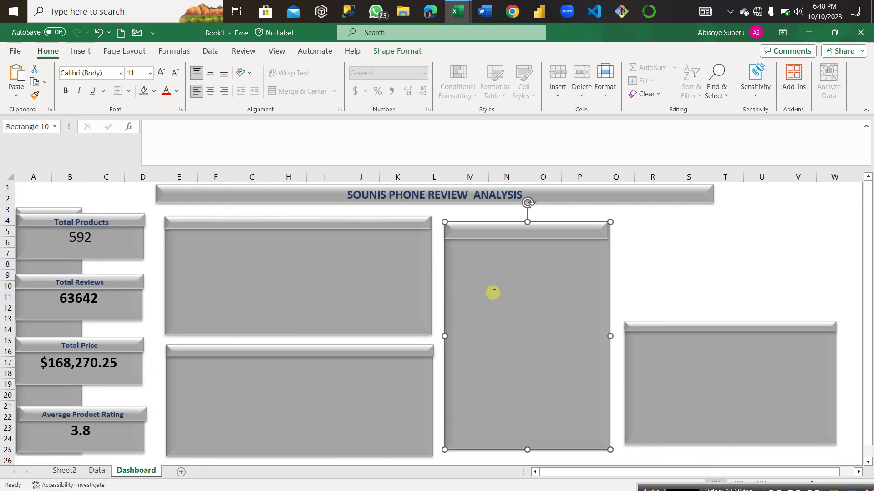
{"action": "key", "text": "ctrl+v"}
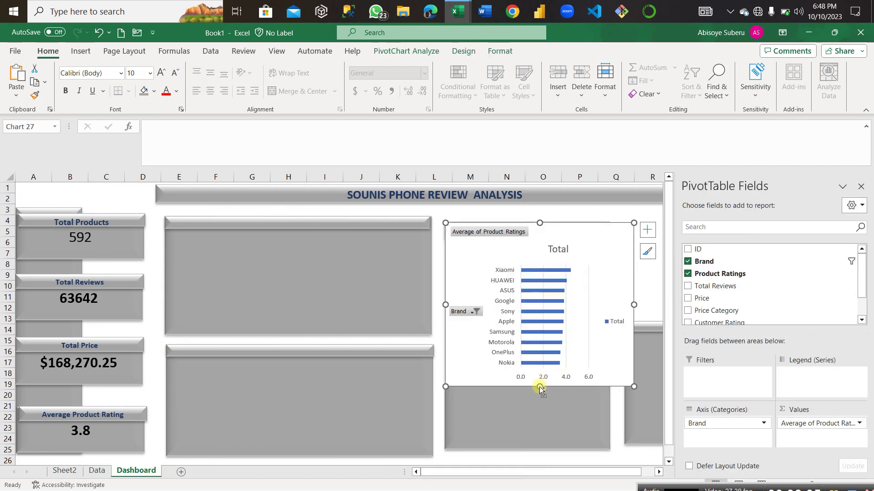
Resize the brand ratings chart to match the tall panel's height and width, and add data labels to its bars
{"action": "left_click_drag", "start_coordinate": [539, 387], "coordinate": [530, 450]}
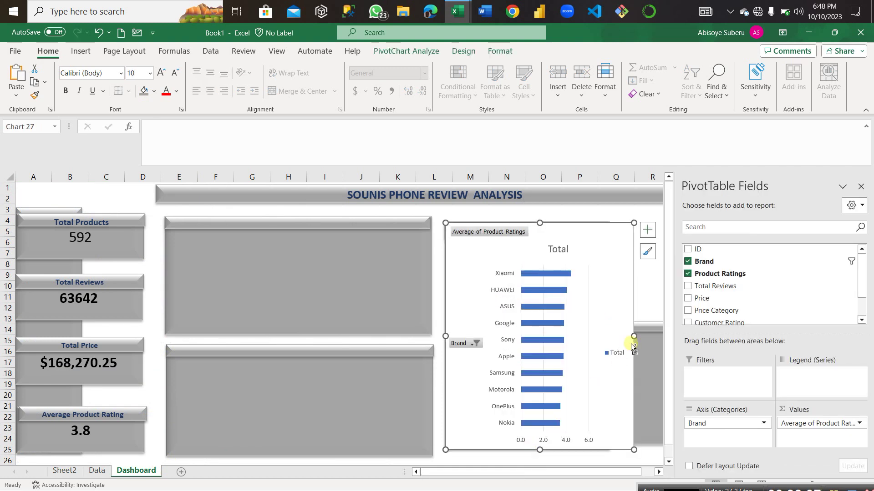
{"action": "left_click_drag", "start_coordinate": [633, 337], "coordinate": [611, 335]}
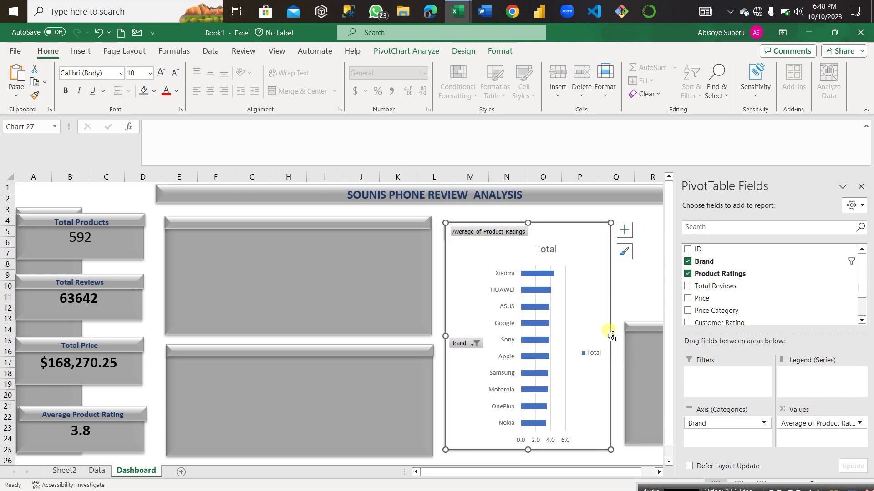
{"action": "left_click", "coordinate": [624, 229]}
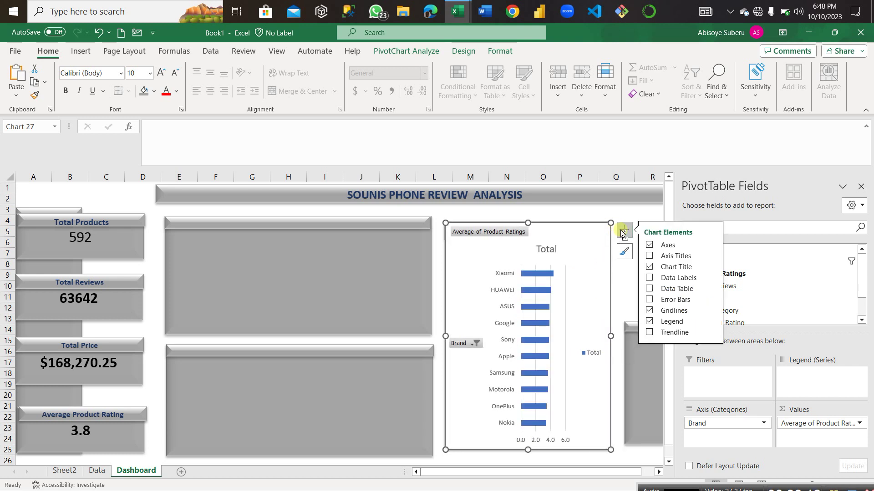
{"action": "left_click", "coordinate": [649, 279]}
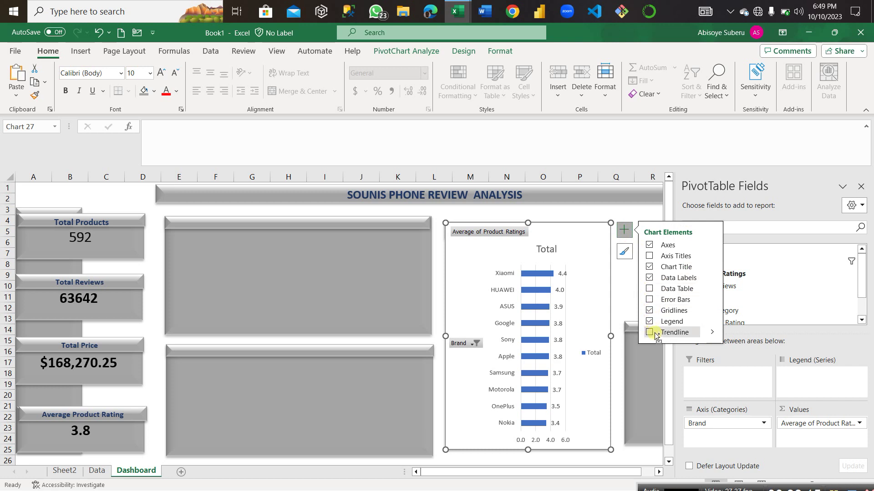
{"action": "left_click", "coordinate": [623, 229]}
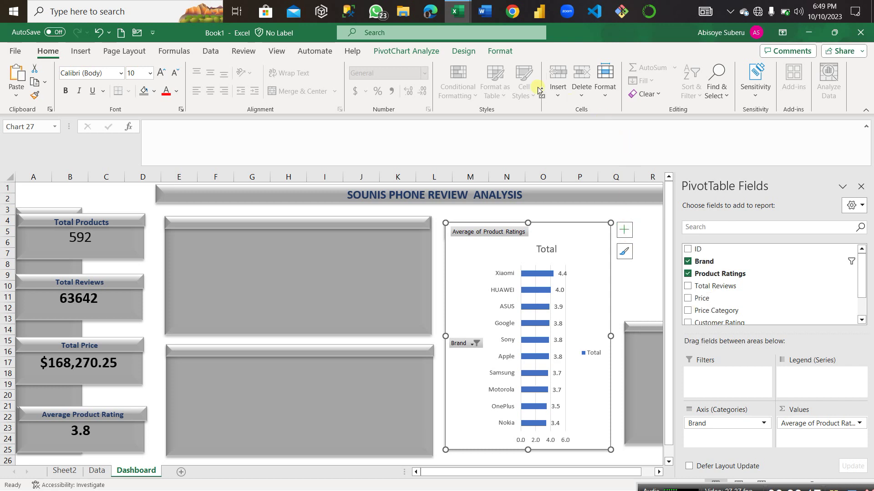
Hide the report filter, legend, axis and value field buttons on the brand ratings chart
{"action": "left_click", "coordinate": [462, 52]}
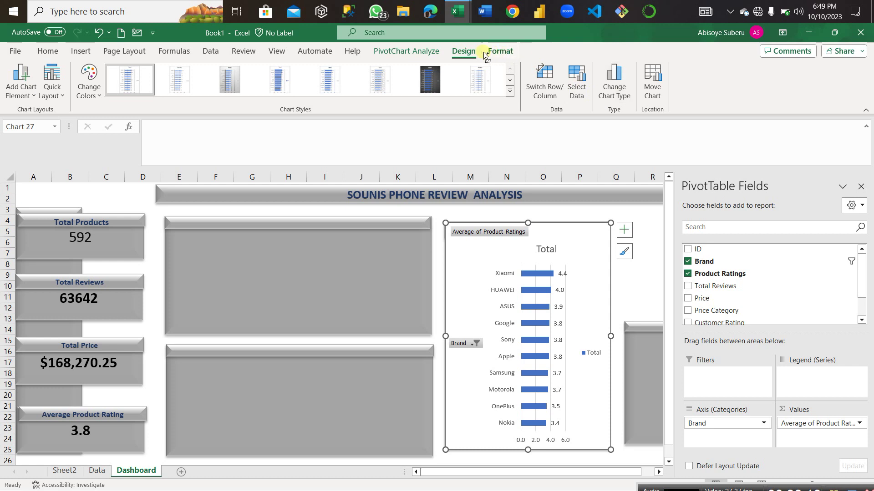
{"action": "left_click", "coordinate": [415, 51]}
{"action": "left_click", "coordinate": [628, 93]}
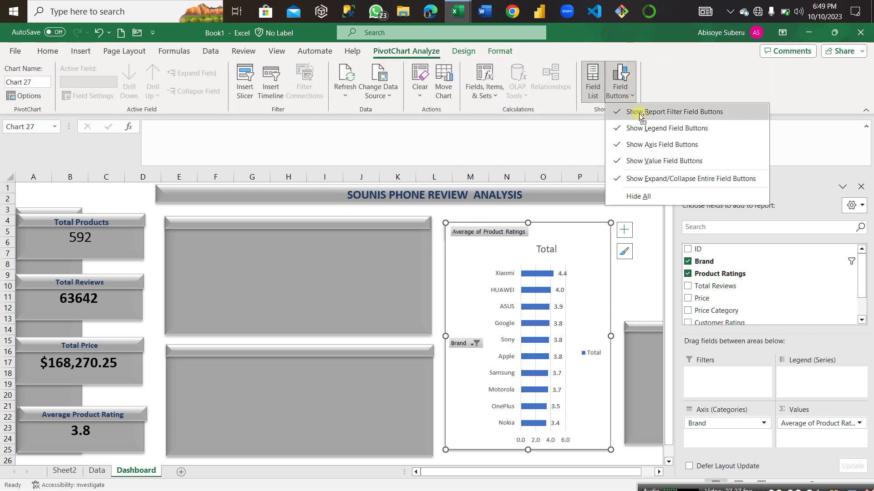
{"action": "left_click", "coordinate": [646, 118]}
{"action": "left_click", "coordinate": [626, 95]}
{"action": "left_click", "coordinate": [651, 130]}
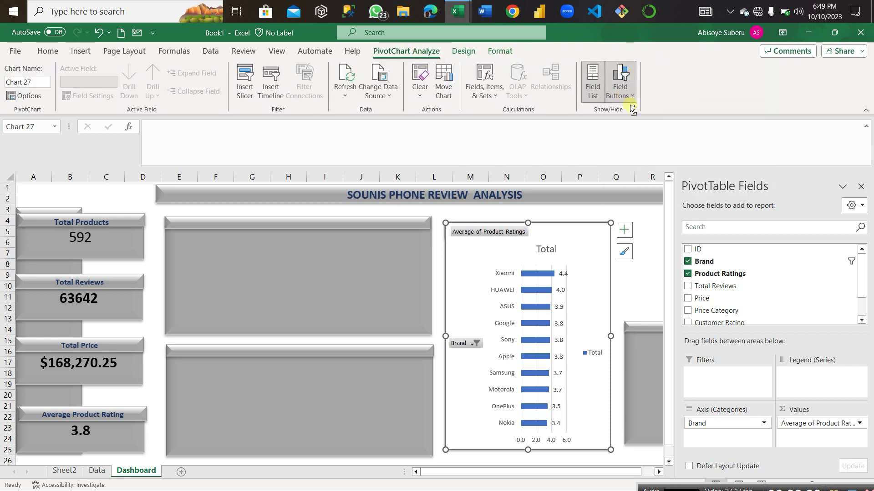
{"action": "left_click", "coordinate": [634, 98]}
{"action": "left_click", "coordinate": [652, 145]}
{"action": "left_click", "coordinate": [634, 97]}
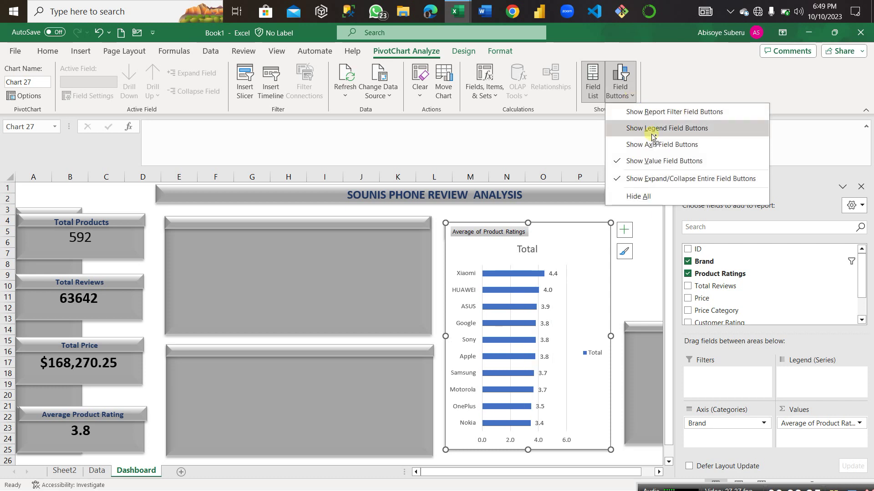
{"action": "left_click", "coordinate": [654, 161]}
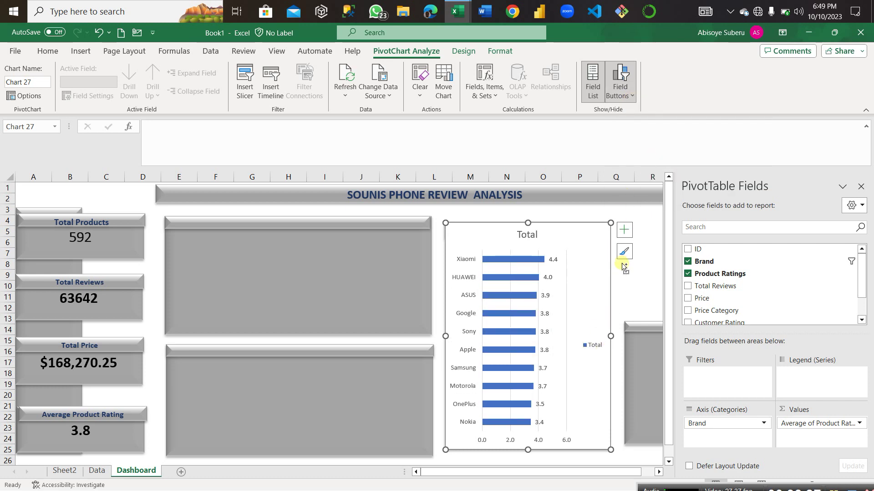
Remove the brand ratings chart's gridlines, title and legend, and lower its upper edge to just below the panel's header bar
{"action": "left_click", "coordinate": [625, 231]}
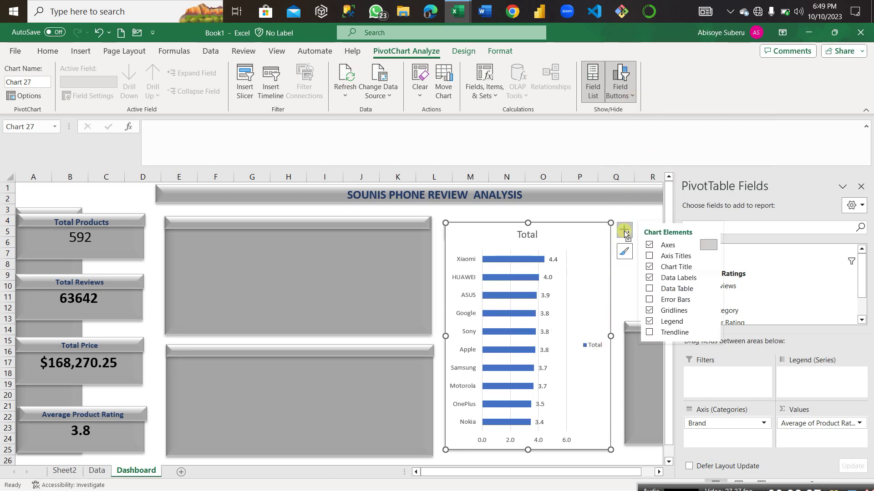
{"action": "left_click", "coordinate": [649, 310]}
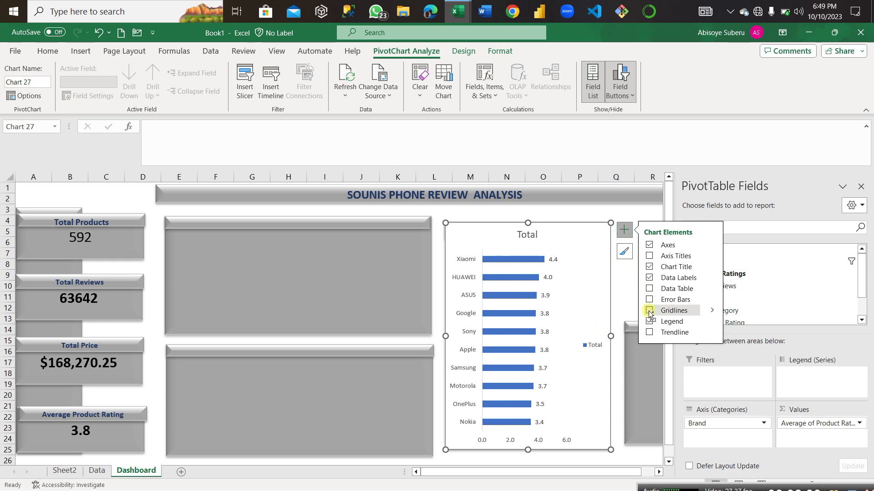
{"action": "left_click", "coordinate": [650, 267]}
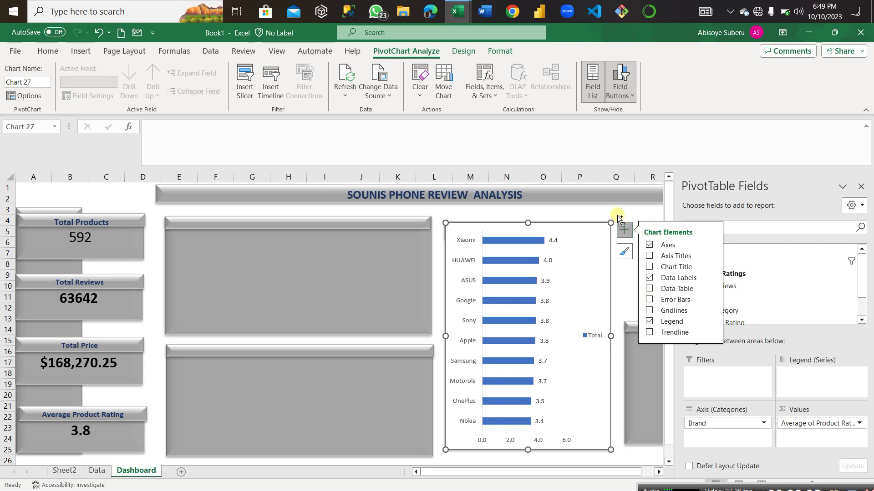
{"action": "left_click", "coordinate": [648, 321]}
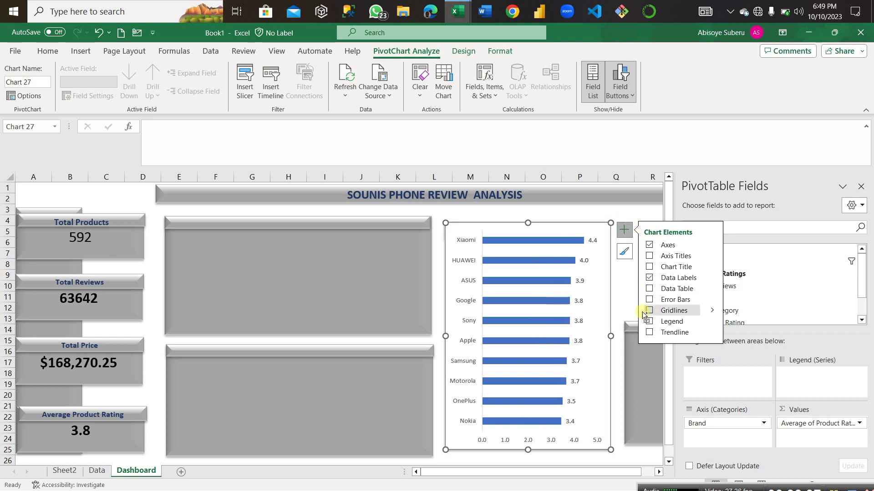
{"action": "left_click", "coordinate": [614, 212]}
{"action": "left_click", "coordinate": [565, 228]}
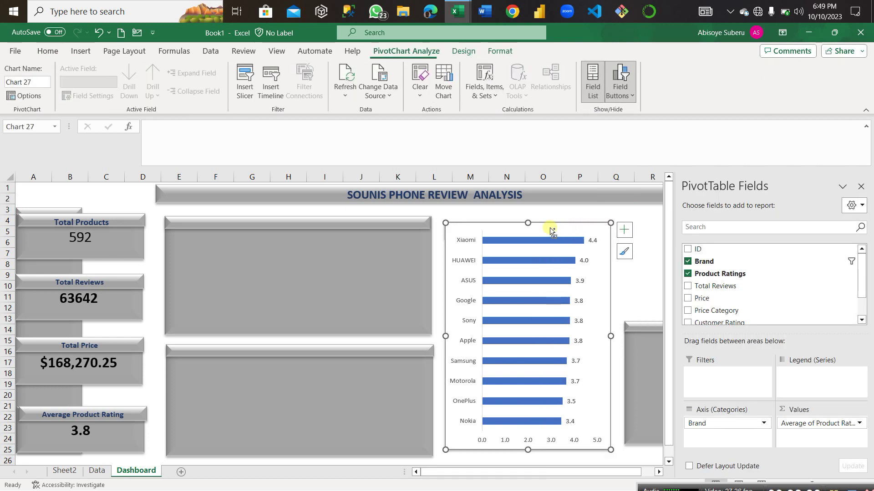
{"action": "left_click_drag", "start_coordinate": [530, 224], "coordinate": [528, 243]}
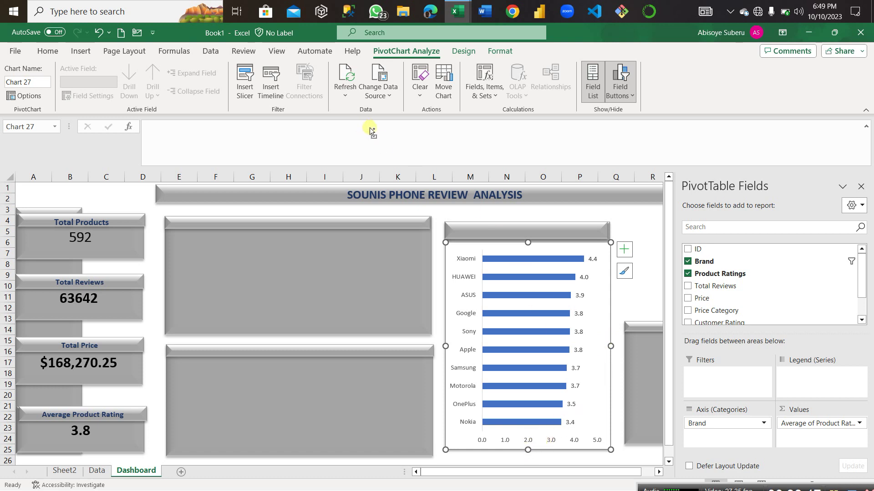
Fill the brand ratings chart's background with the same gray as its panel
{"action": "left_click", "coordinate": [464, 51]}
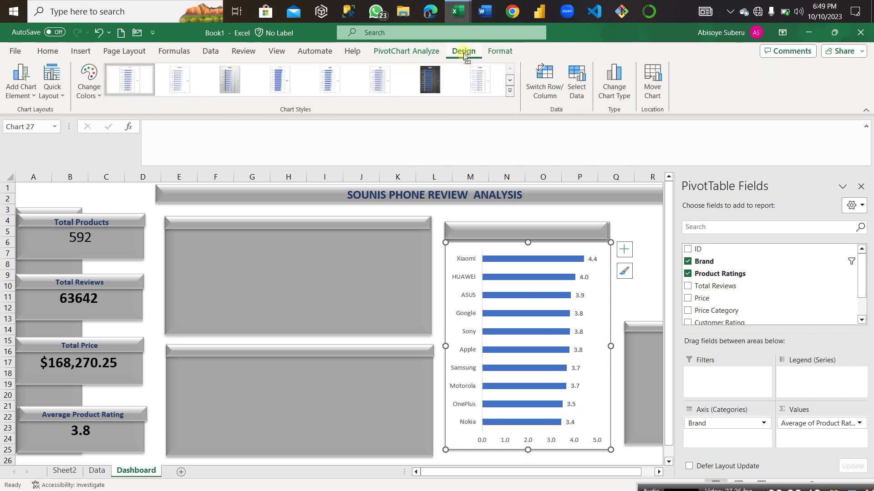
{"action": "left_click", "coordinate": [501, 51]}
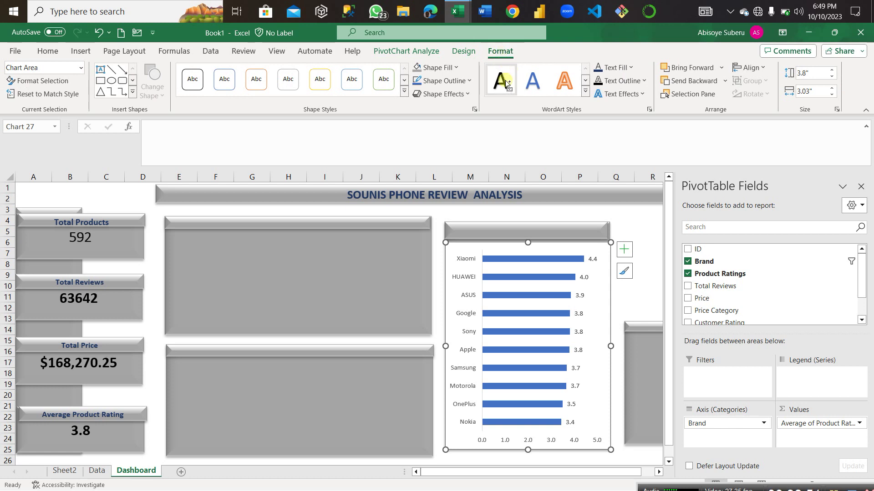
{"action": "left_click", "coordinate": [450, 67]}
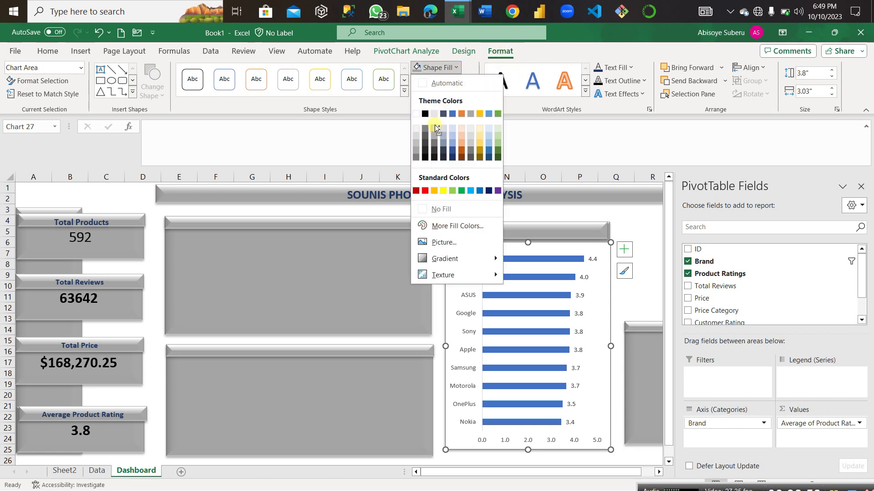
{"action": "left_click", "coordinate": [418, 152]}
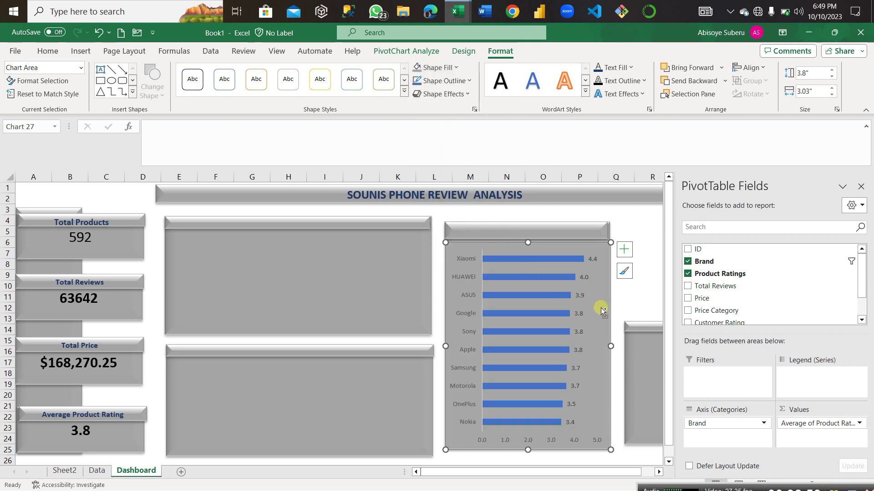
Make all text on the brand ratings chart bold and near-black
{"action": "left_click", "coordinate": [632, 69]}
{"action": "left_click", "coordinate": [616, 159]}
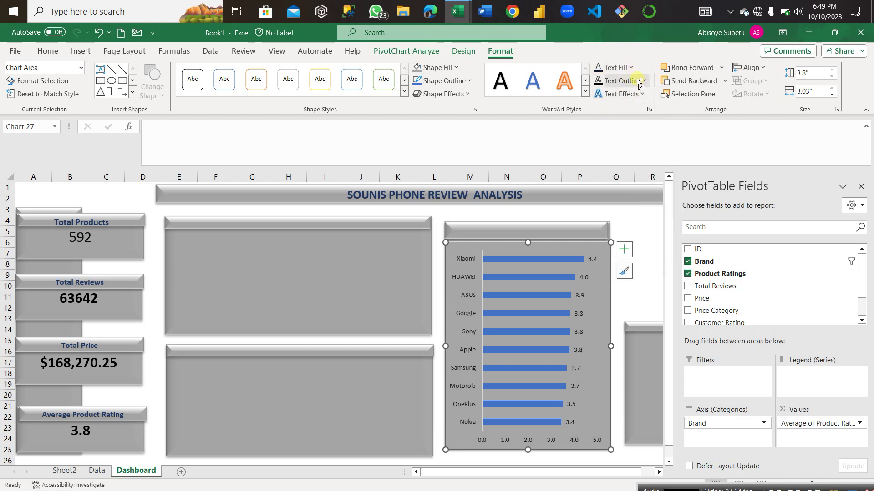
{"action": "left_click", "coordinate": [621, 67]}
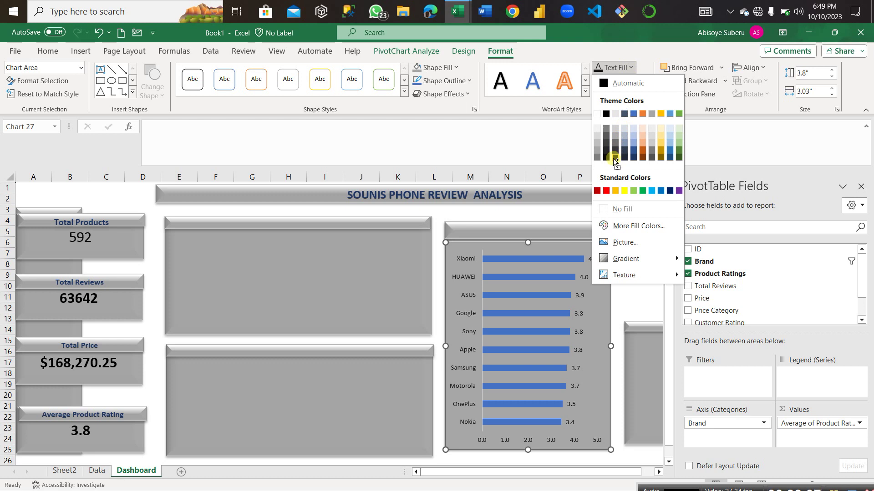
{"action": "left_click", "coordinate": [614, 158]}
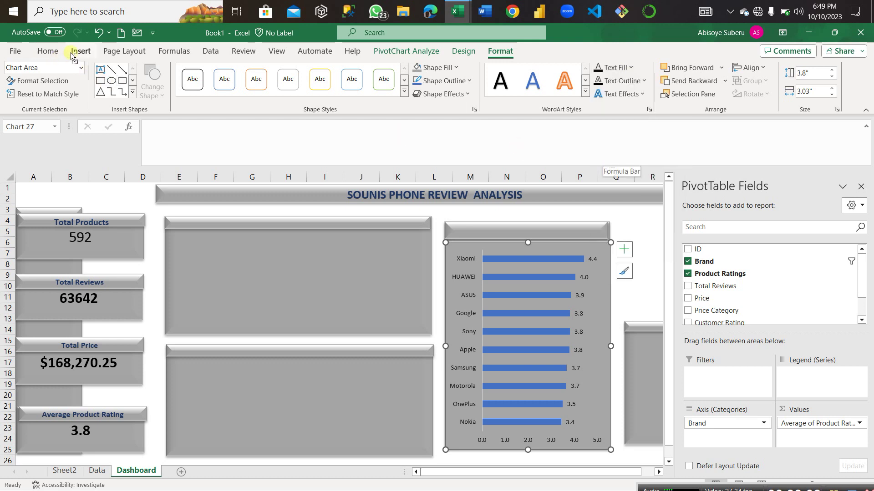
{"action": "left_click", "coordinate": [48, 51]}
{"action": "left_click", "coordinate": [67, 92]}
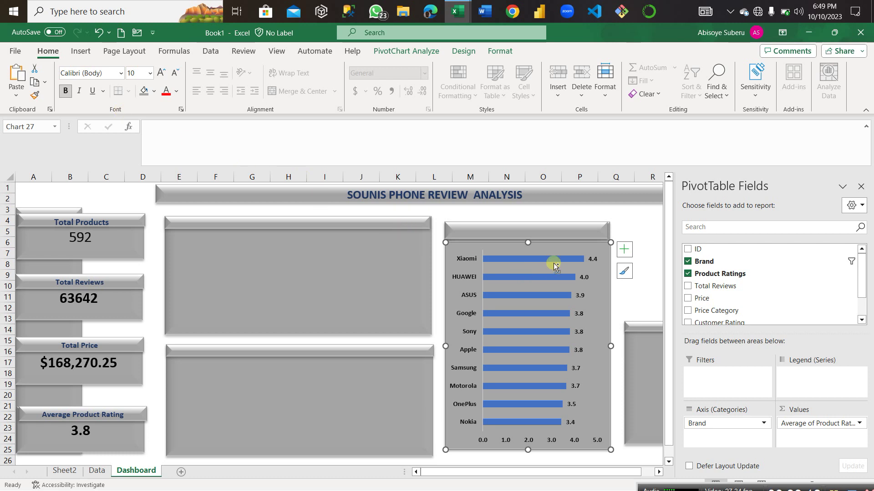
{"action": "left_click_drag", "start_coordinate": [529, 243], "coordinate": [528, 243]}
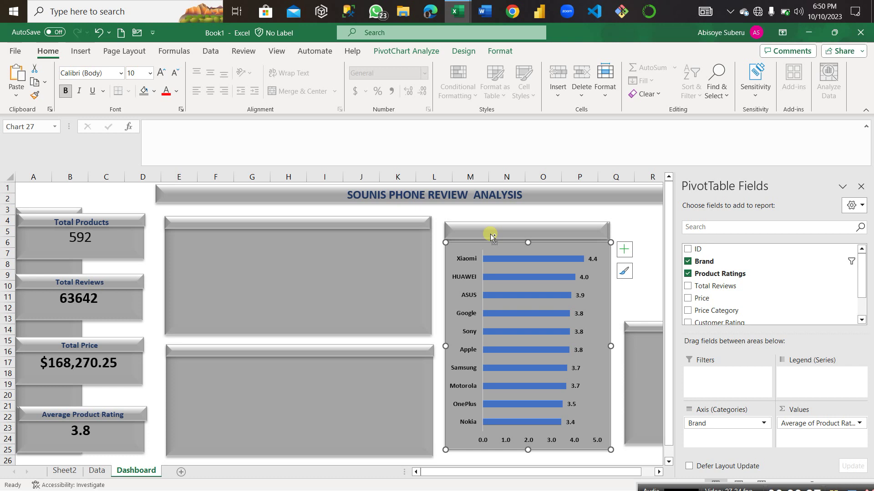
Title the header bar above the brand ratings chart "Brands With Highest Average Rating", in bold and centered
{"action": "left_click", "coordinate": [474, 235]}
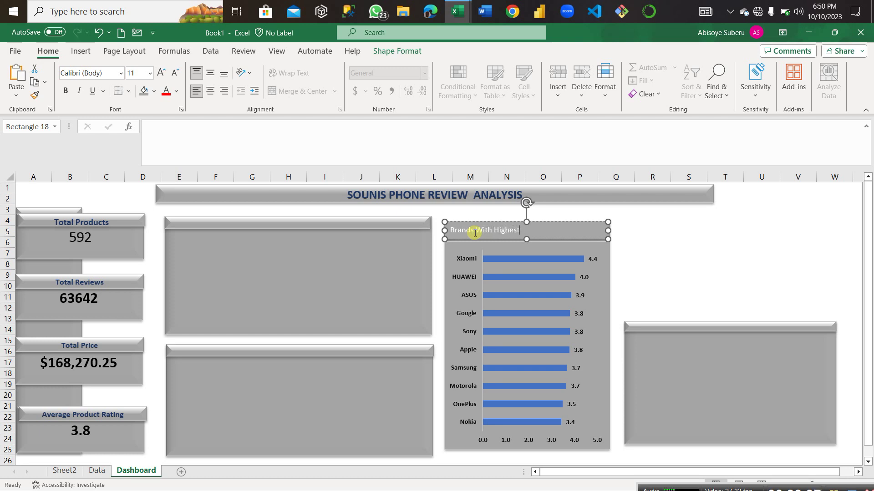
{"action": "type", "text": "Average Rating"}
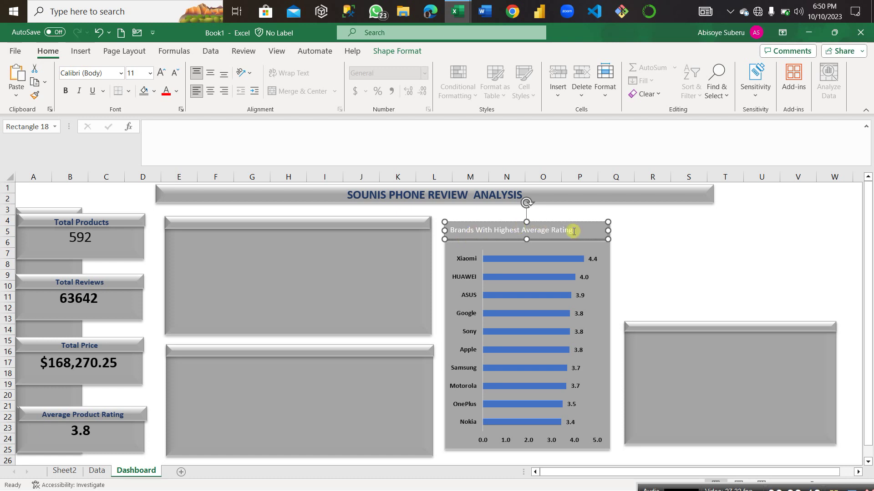
{"action": "left_click_drag", "start_coordinate": [572, 230], "coordinate": [450, 230]}
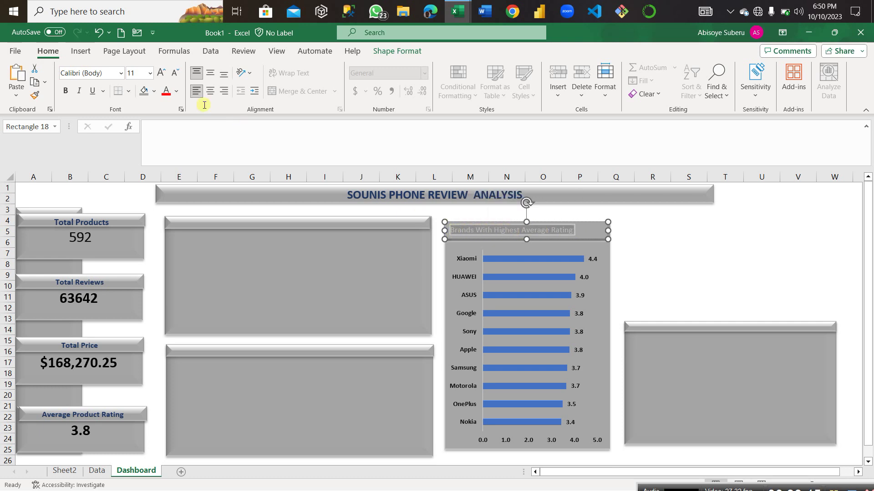
{"action": "left_click", "coordinate": [67, 90]}
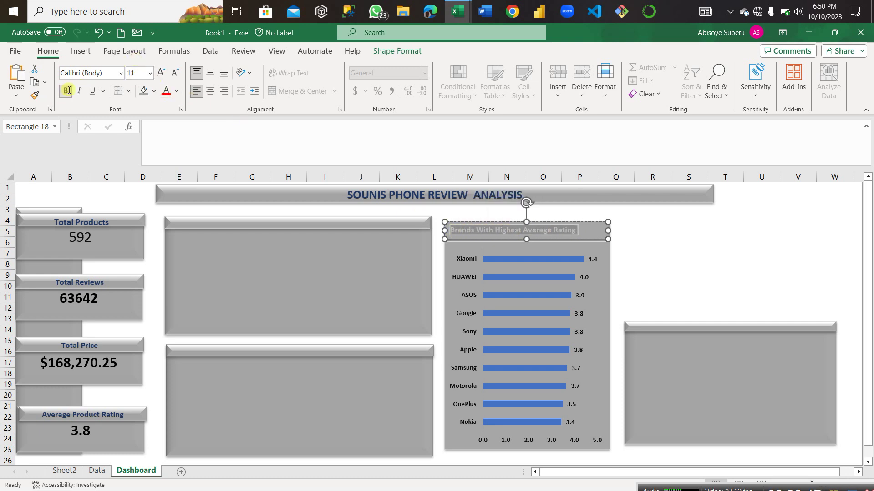
{"action": "left_click", "coordinate": [211, 91]}
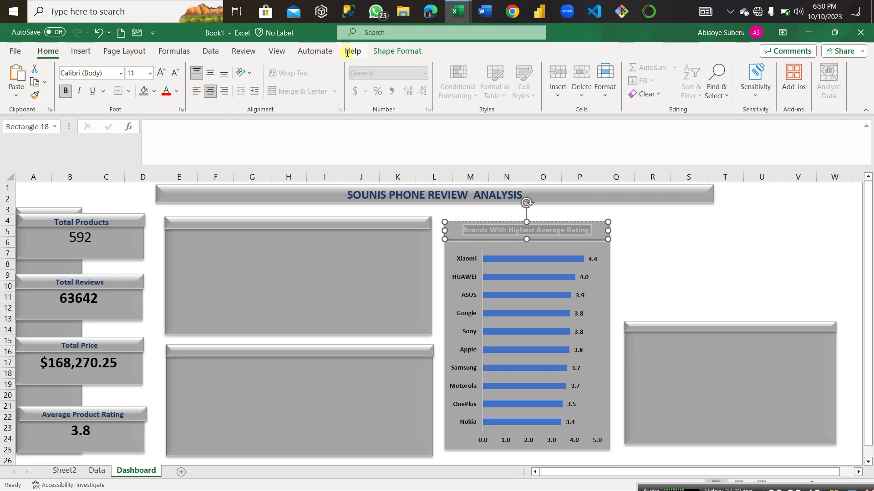
Color the "Brands With Highest Average Rating" header text dark blue
{"action": "left_click", "coordinate": [393, 52]}
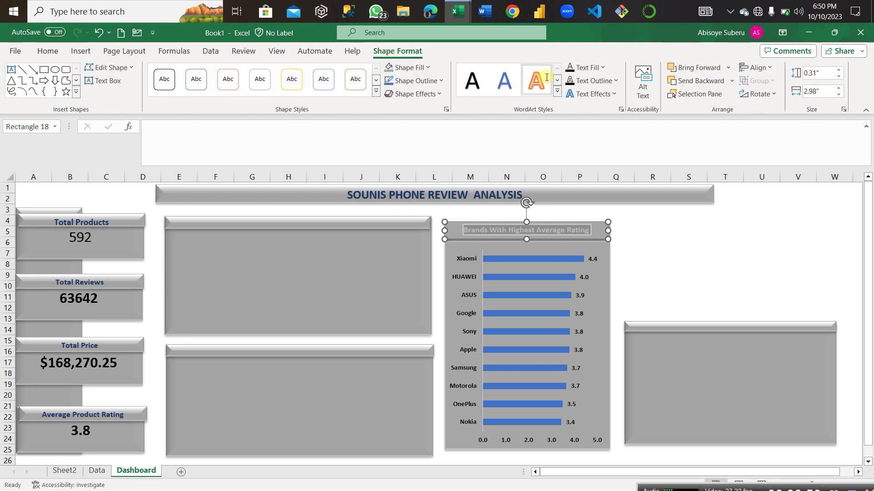
{"action": "left_click", "coordinate": [603, 68]}
{"action": "left_click", "coordinate": [596, 157]}
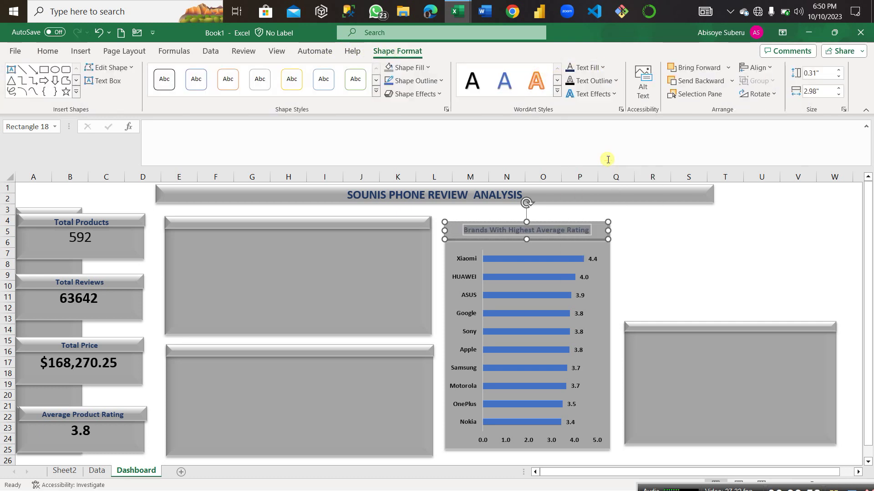
{"action": "left_click", "coordinate": [658, 253]}
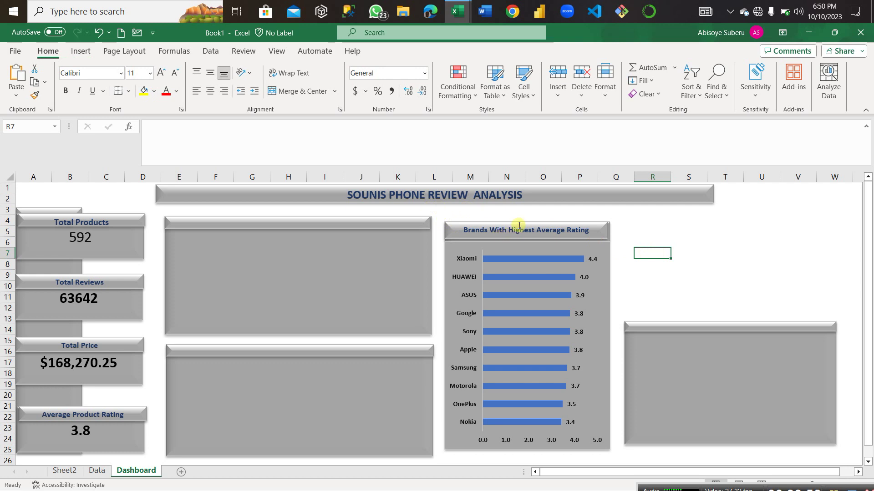
Make the value on the Total Products card bold
{"action": "left_click", "coordinate": [540, 238]}
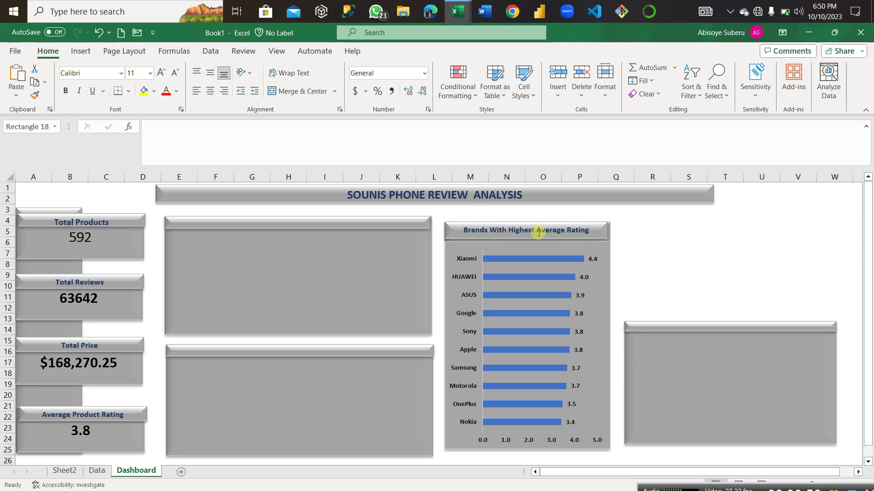
{"action": "left_click", "coordinate": [48, 52]}
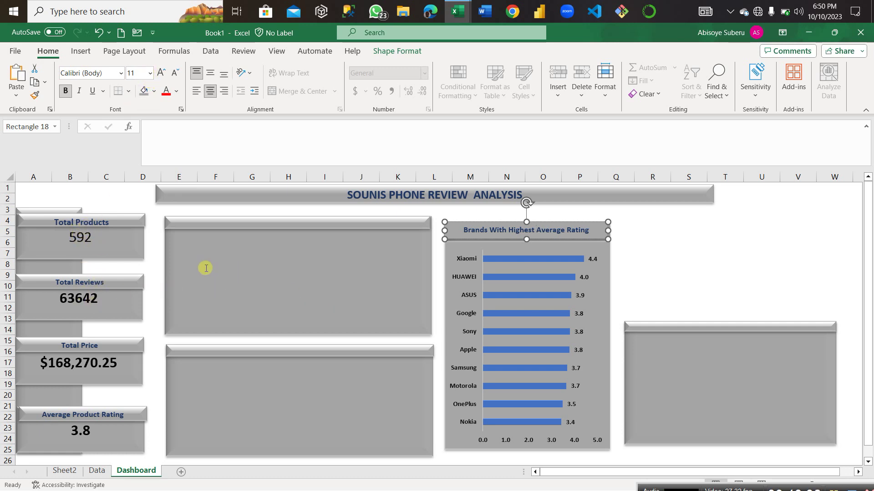
{"action": "left_click", "coordinate": [222, 282]}
{"action": "left_click", "coordinate": [85, 236]}
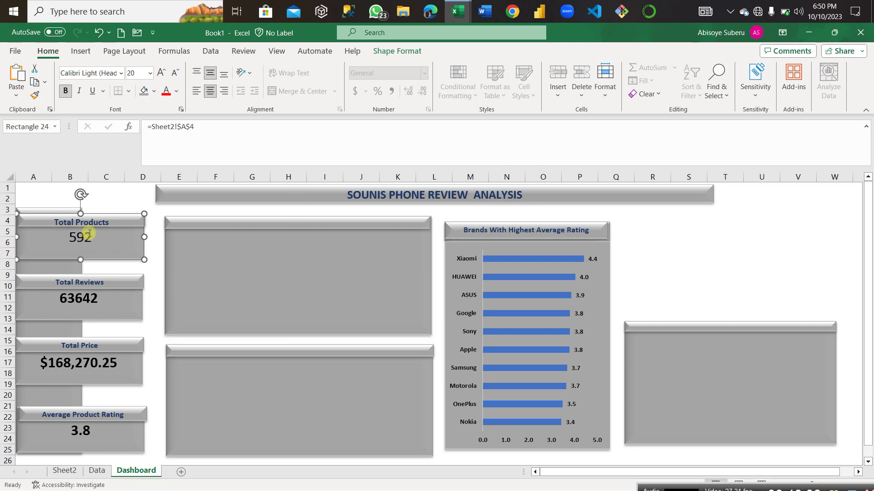
{"action": "left_click", "coordinate": [82, 239]}
{"action": "left_click", "coordinate": [65, 91]}
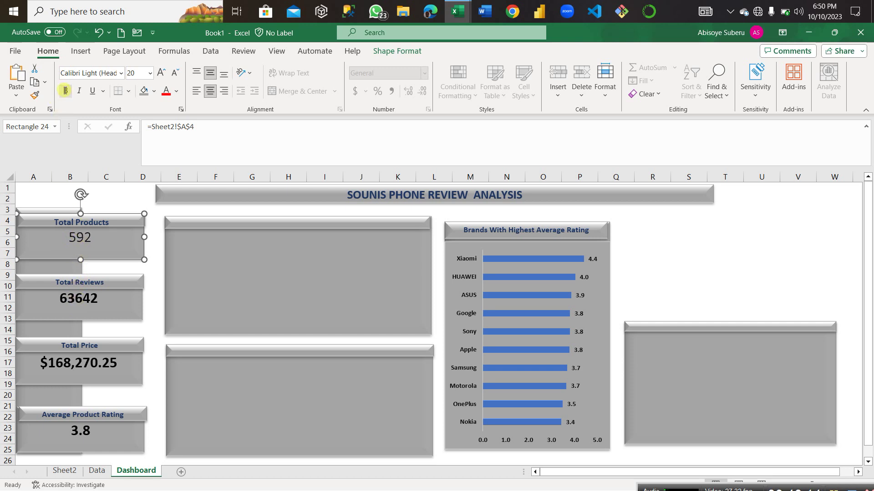
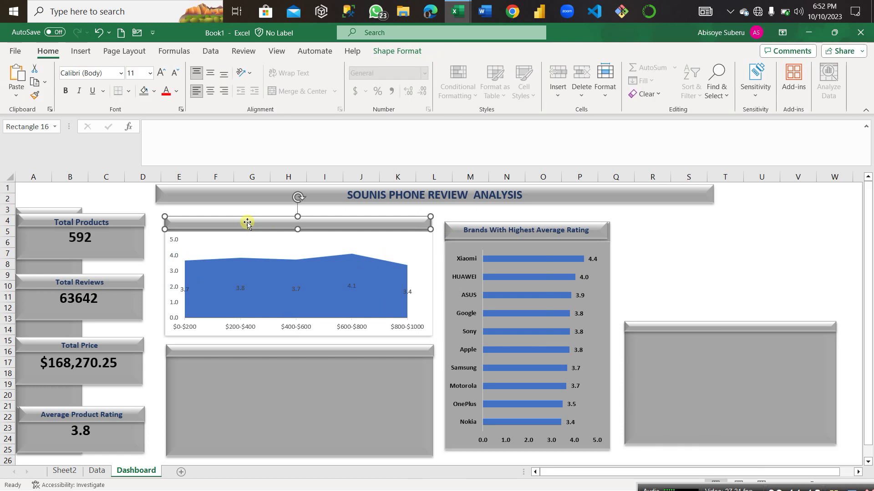
Make the axis text and data labels of the price category area chart bold and black
{"action": "left_click", "coordinate": [424, 267]}
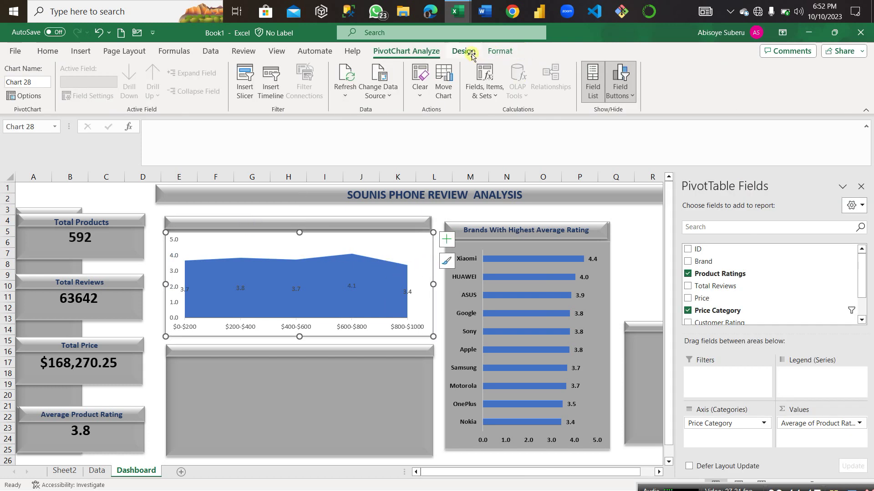
{"action": "left_click", "coordinate": [486, 51]}
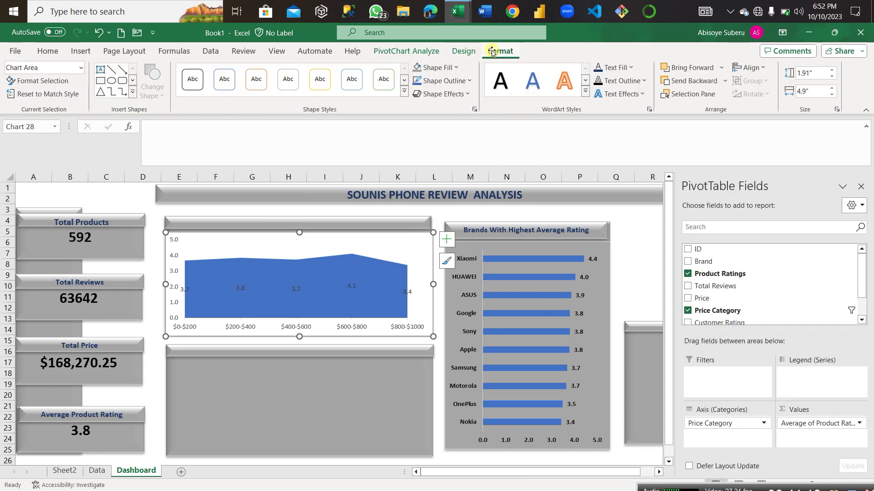
{"action": "left_click", "coordinate": [632, 68]}
{"action": "left_click", "coordinate": [607, 157]}
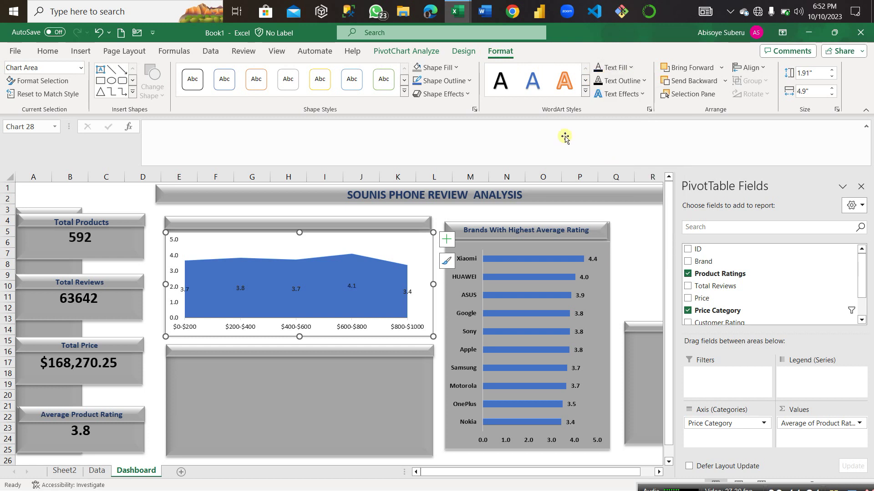
{"action": "left_click", "coordinate": [47, 52]}
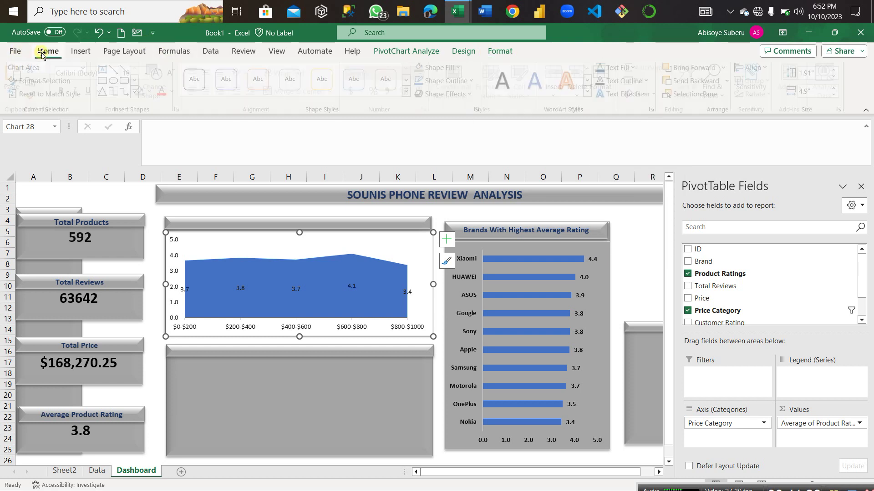
{"action": "left_click", "coordinate": [63, 92]}
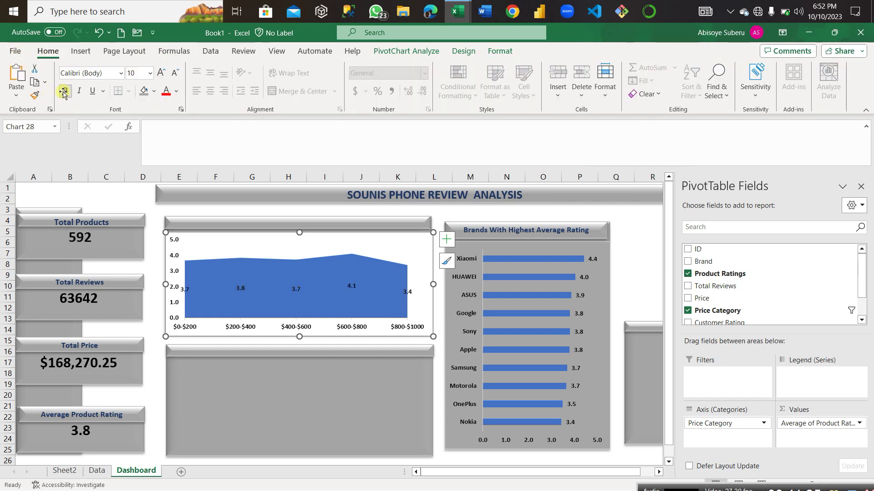
{"action": "left_click", "coordinate": [500, 52]}
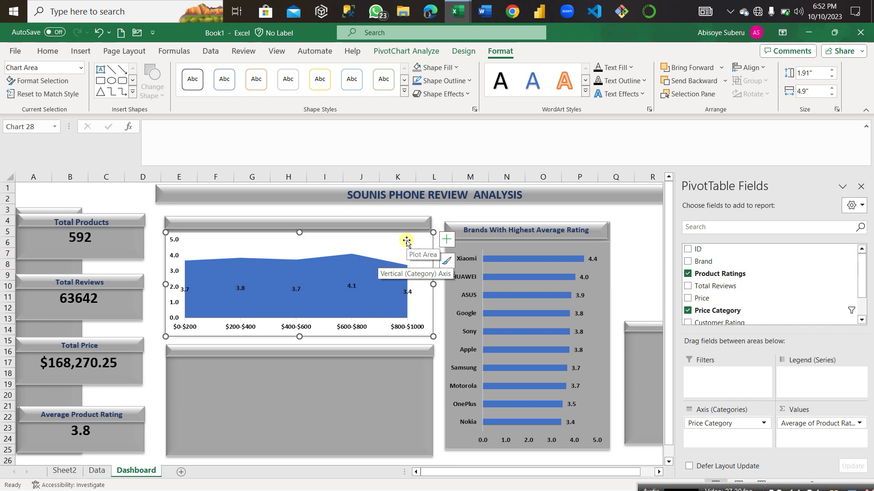
Title the header bar above the price category area chart "Price And Average Rating Relationship" and make the text bold
{"action": "left_click", "coordinate": [220, 223]}
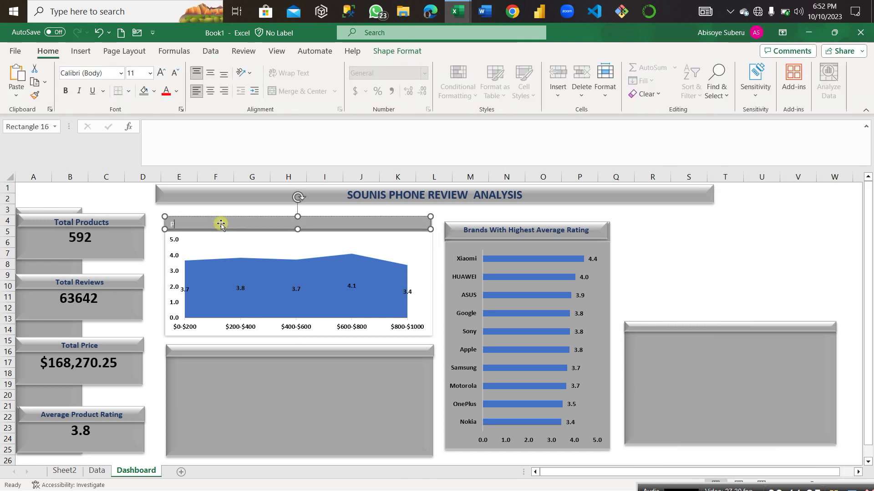
{"action": "type", "text": "Price And R"}
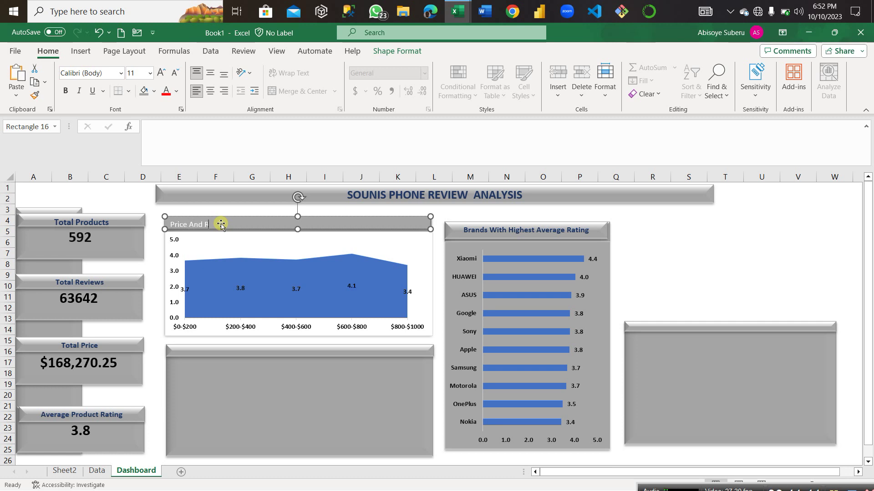
{"action": "type", "text": "ating Relationshi"}
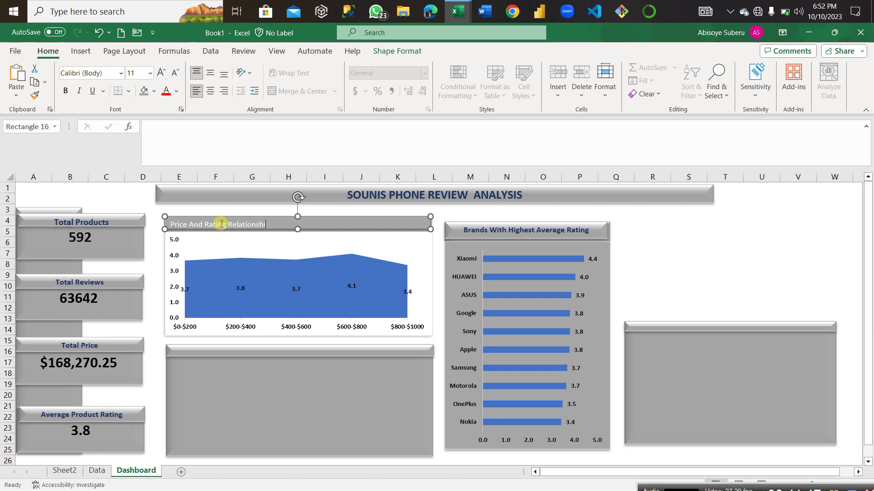
{"action": "key", "text": "BackSpace"}
{"action": "type", "text": "p"}
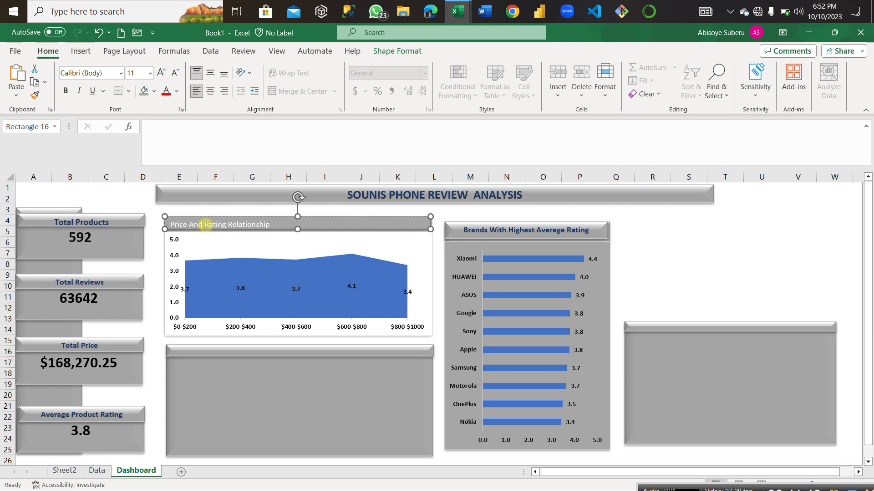
{"action": "left_click", "coordinate": [206, 225]}
{"action": "type", "text": "Averag"}
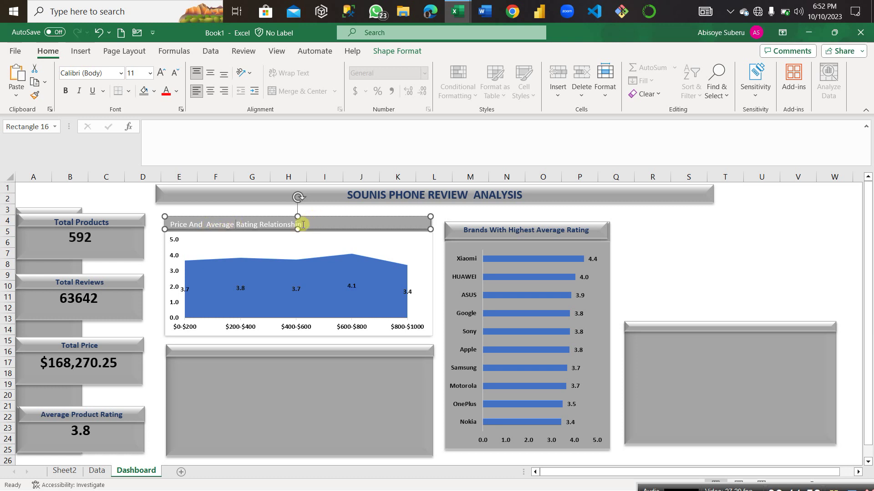
{"action": "key", "text": "Escape"}
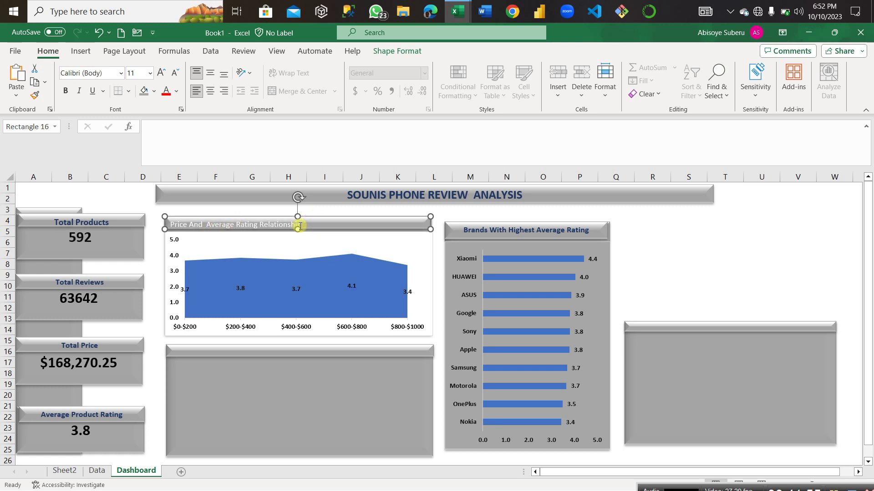
{"action": "left_click_drag", "start_coordinate": [299, 226], "coordinate": [159, 225]}
{"action": "left_click", "coordinate": [65, 90]}
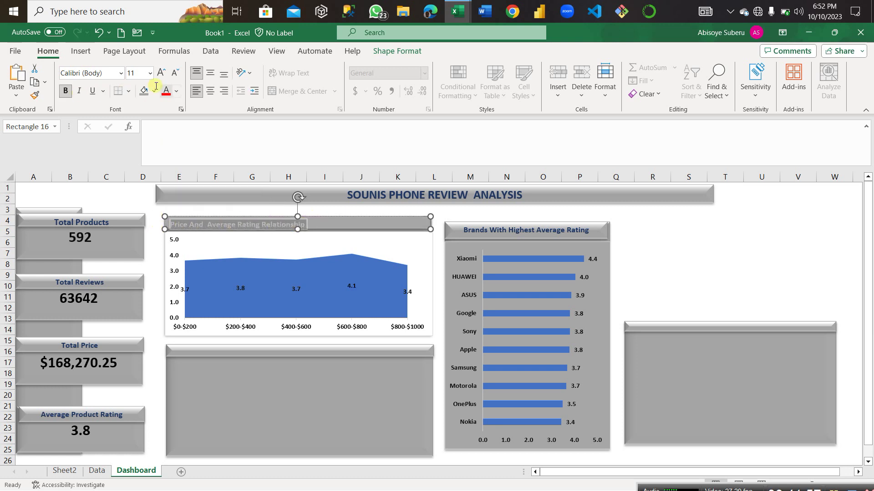
Color the "Price And Average Rating Relationship" header text dark blue and center it in its bar
{"action": "left_click", "coordinate": [376, 51]}
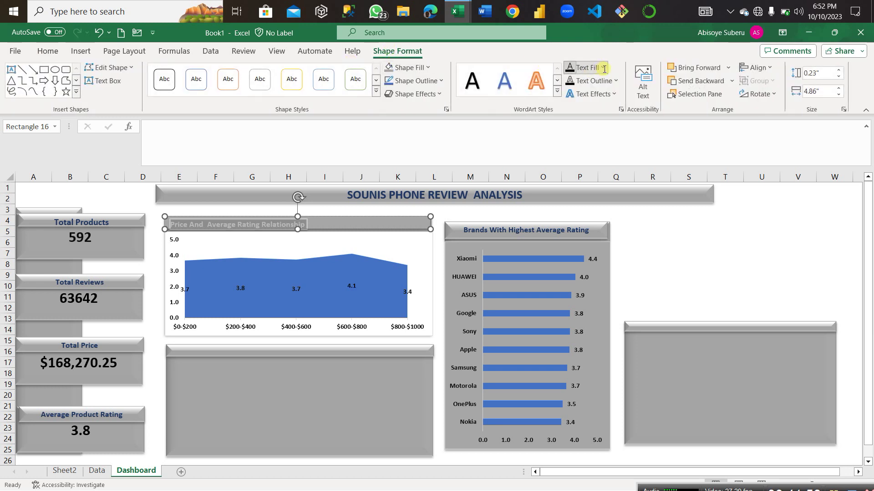
{"action": "left_click", "coordinate": [602, 67]}
{"action": "left_click", "coordinate": [596, 155]}
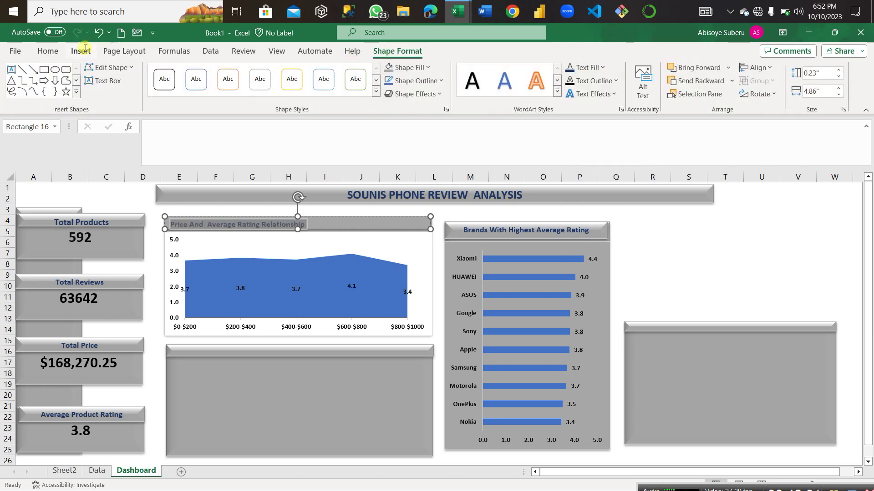
{"action": "left_click", "coordinate": [47, 51]}
{"action": "left_click", "coordinate": [211, 92]}
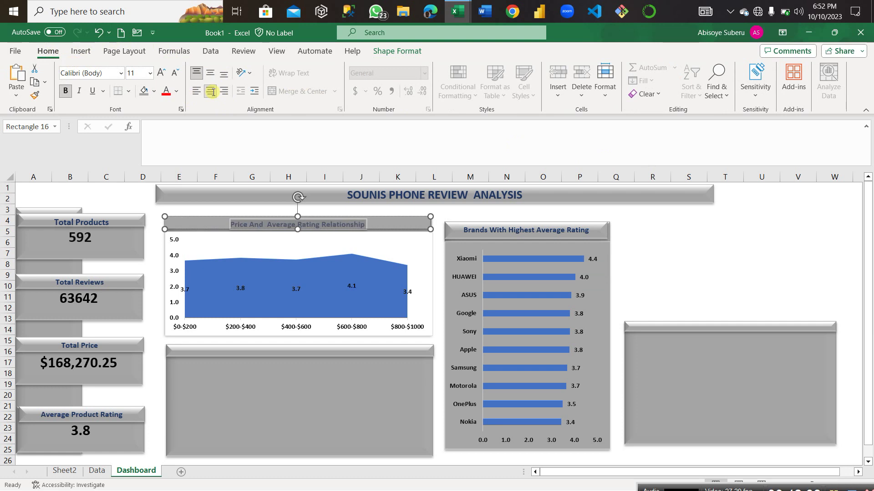
{"action": "left_click", "coordinate": [697, 229]}
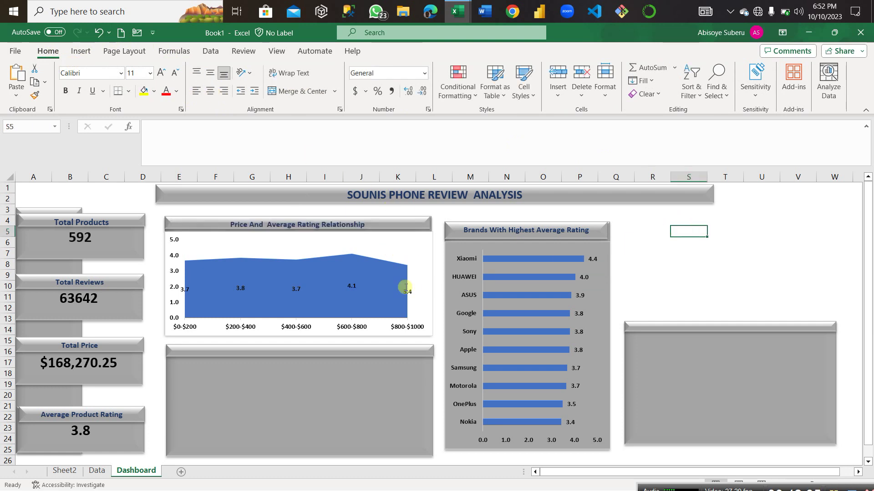
Fill the background of the price category area chart with gray to match the panels, and close the PivotTable field list
{"action": "left_click", "coordinate": [425, 256]}
{"action": "left_click", "coordinate": [499, 50]}
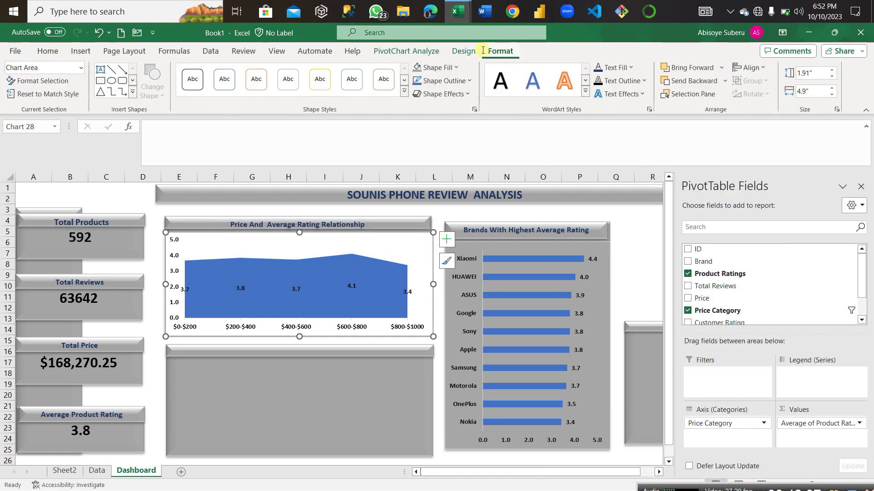
{"action": "left_click", "coordinate": [456, 68]}
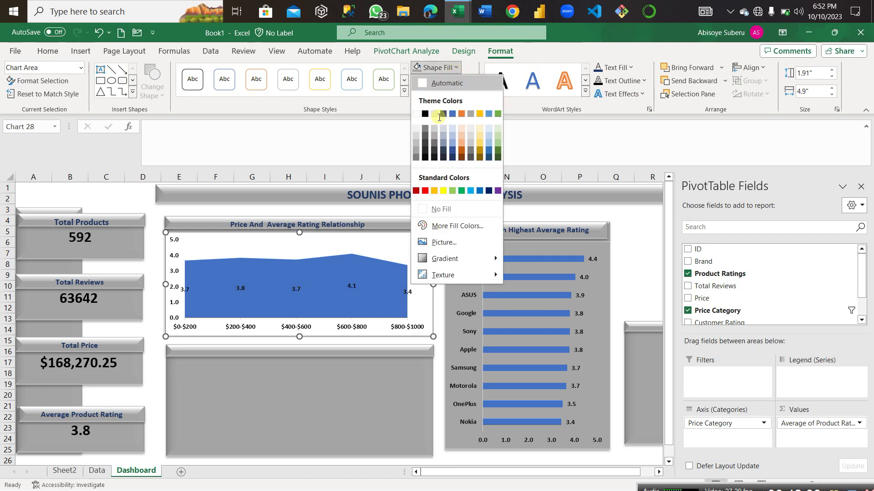
{"action": "left_click", "coordinate": [413, 149]}
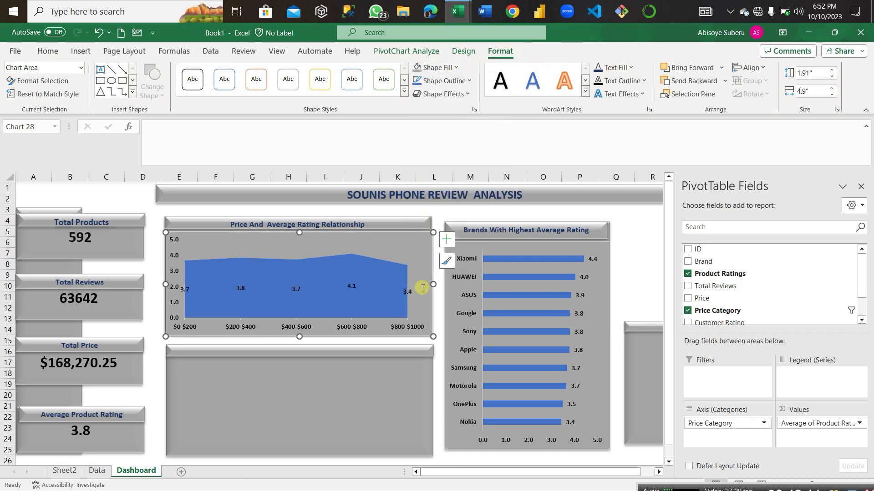
{"action": "left_click", "coordinate": [860, 187]}
Move the customer rating radar chart from Sheet2 onto the empty panel beside the brands chart on the Dashboard sheet
{"action": "left_click", "coordinate": [689, 369]}
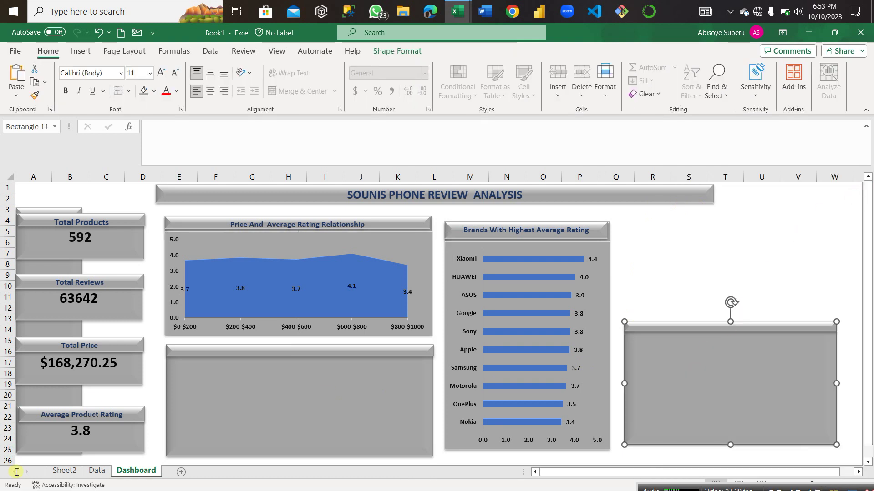
{"action": "left_click", "coordinate": [64, 471]}
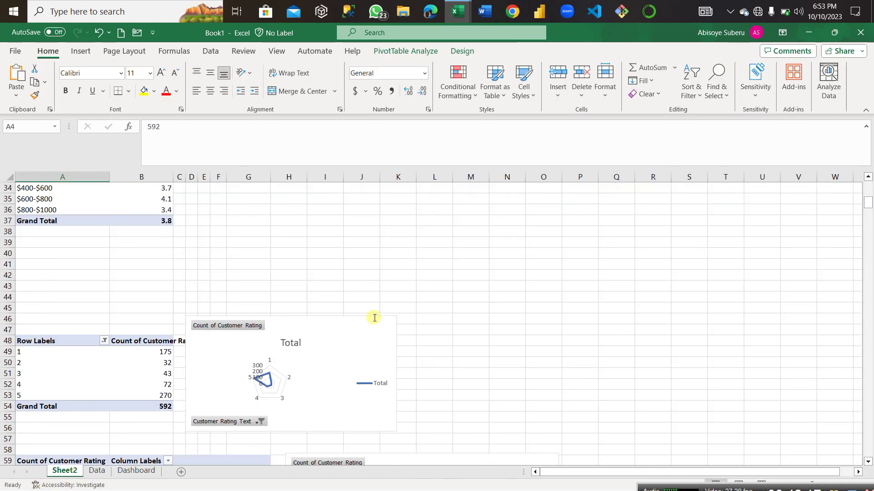
{"action": "left_click", "coordinate": [372, 318]}
{"action": "key", "text": "Delete"}
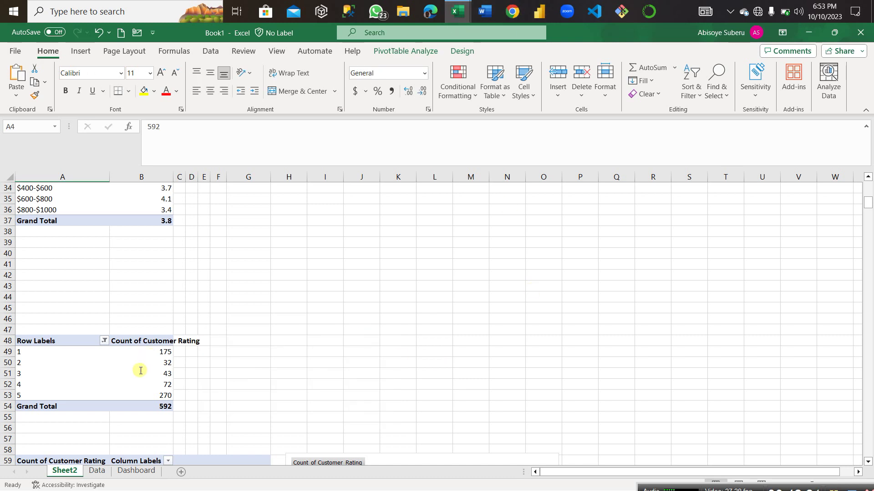
{"action": "left_click", "coordinate": [137, 471]}
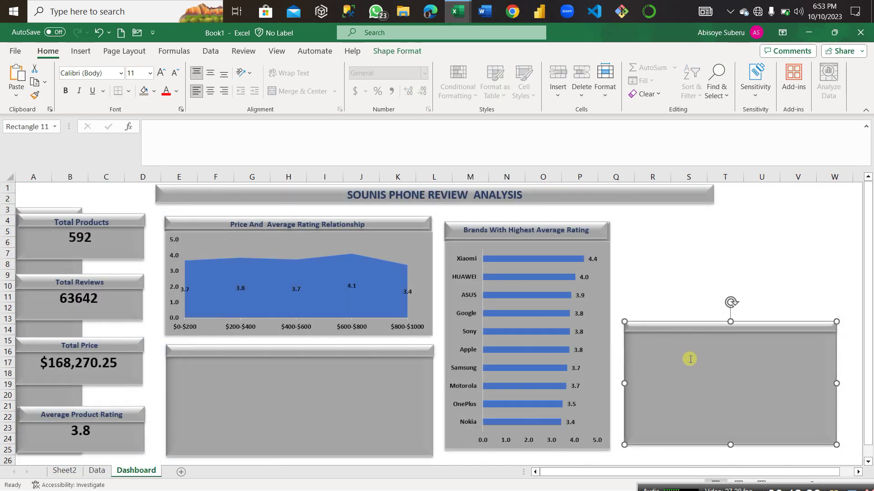
{"action": "key", "text": "ctrl+v"}
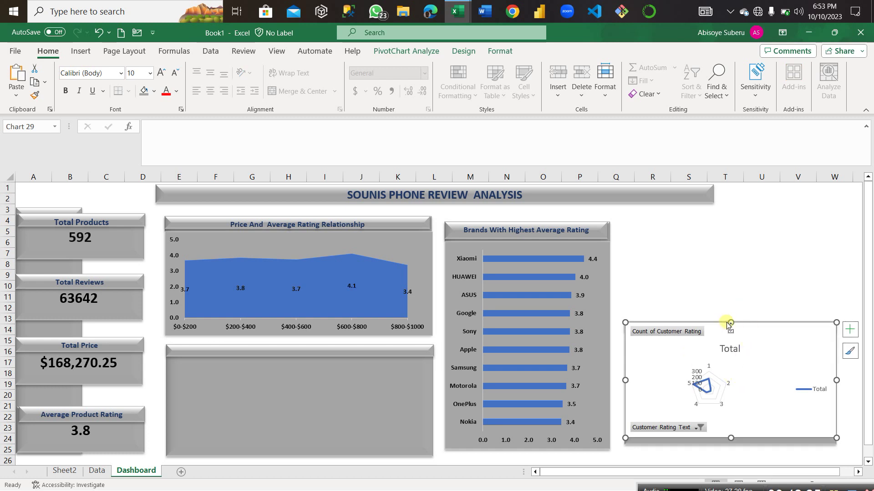
Resize the radar chart to fit its panel below the blank header bar
{"action": "left_click_drag", "start_coordinate": [730, 323], "coordinate": [730, 346]}
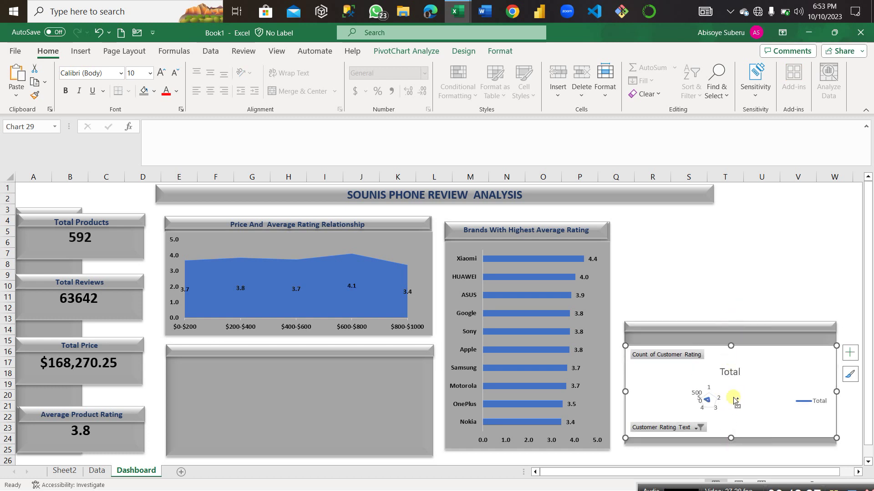
{"action": "left_click_drag", "start_coordinate": [730, 347], "coordinate": [730, 335]}
{"action": "left_click_drag", "start_coordinate": [731, 438], "coordinate": [731, 445]}
Hide all field buttons on the customer rating radar chart
{"action": "left_click", "coordinate": [430, 51]}
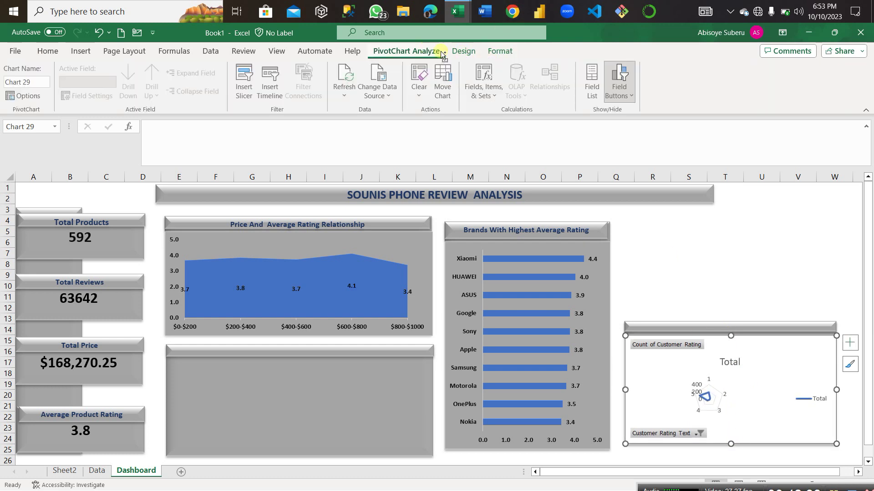
{"action": "left_click", "coordinate": [620, 89]}
{"action": "left_click", "coordinate": [650, 113]}
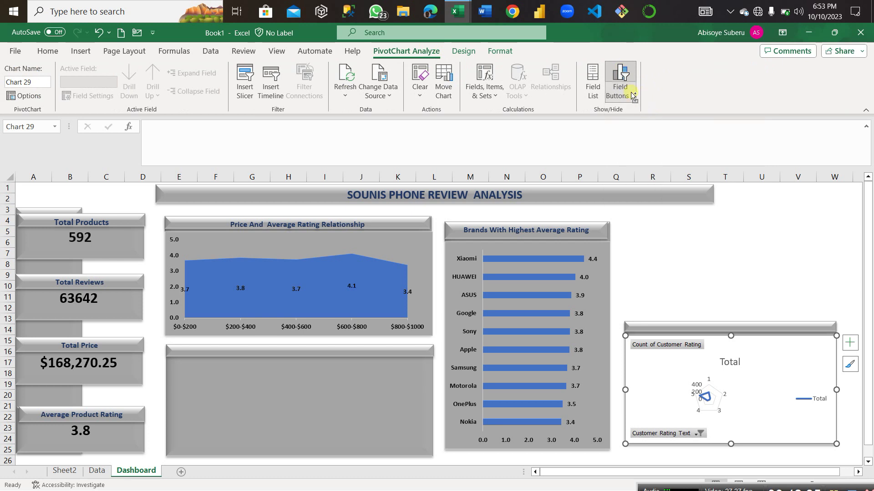
{"action": "left_click", "coordinate": [621, 89]}
{"action": "left_click", "coordinate": [646, 129]}
{"action": "left_click", "coordinate": [621, 88]}
{"action": "left_click", "coordinate": [646, 144]}
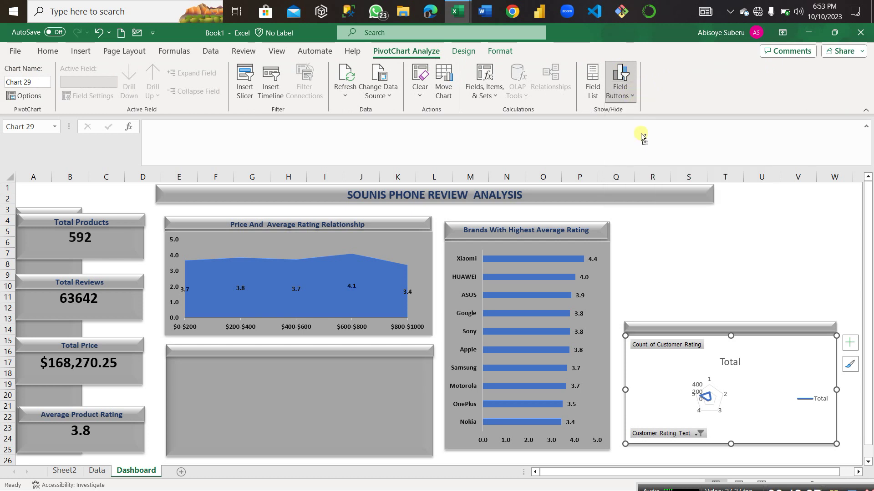
{"action": "left_click", "coordinate": [620, 88]}
{"action": "left_click", "coordinate": [648, 161]}
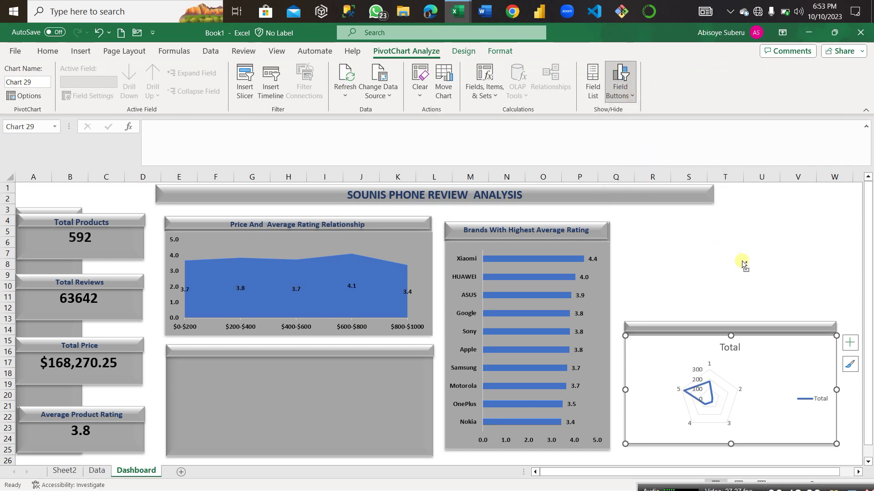
Remove the legend and chart title from the radar chart and extend its height to 2.07"
{"action": "left_click", "coordinate": [849, 343]}
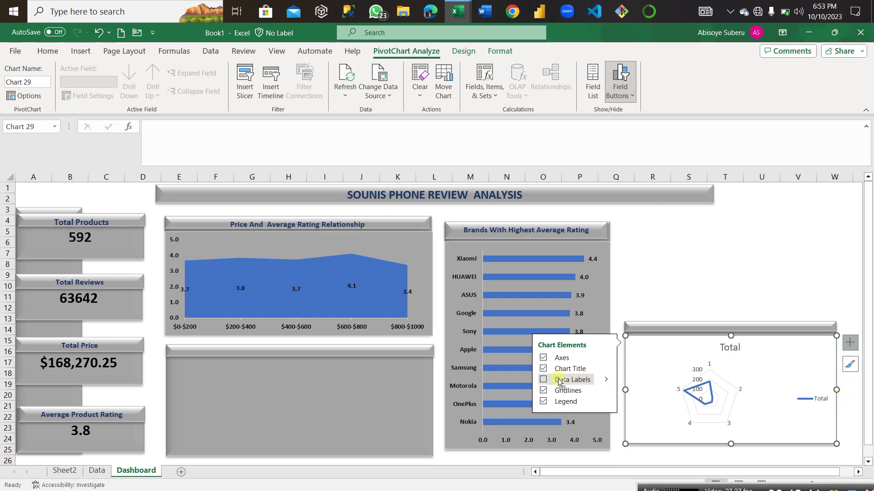
{"action": "left_click", "coordinate": [542, 402]}
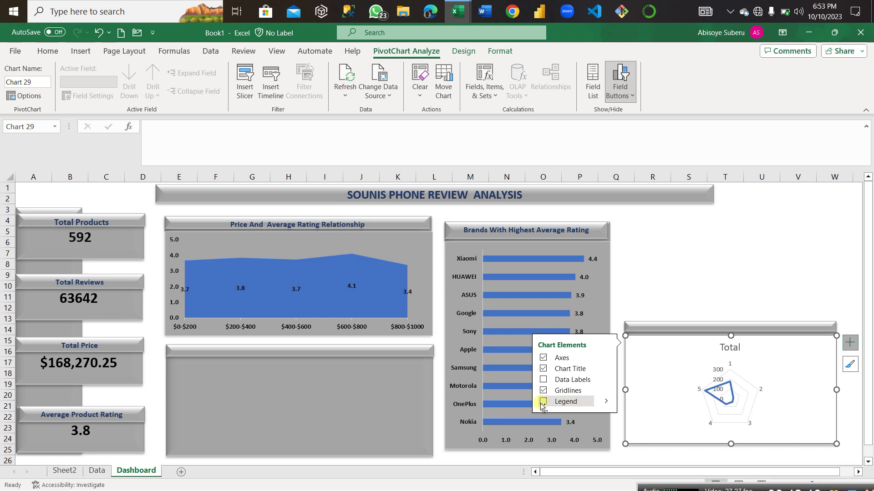
{"action": "left_click", "coordinate": [543, 369]}
{"action": "left_click", "coordinate": [816, 266]}
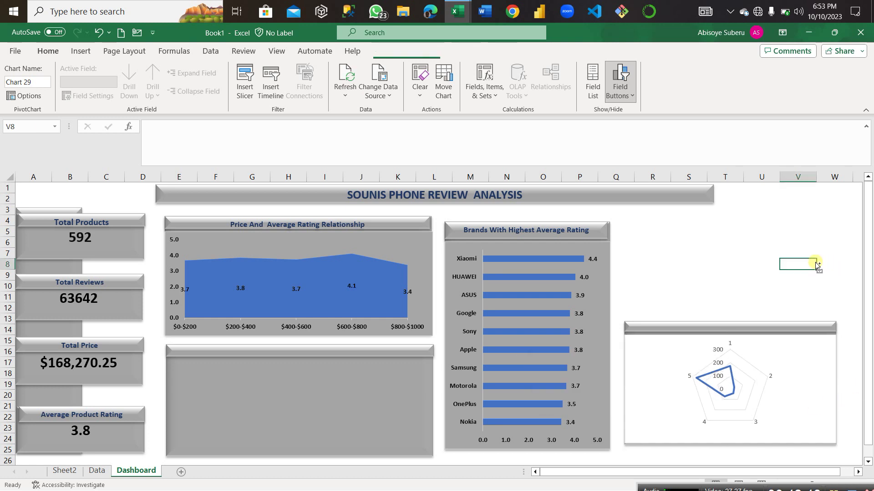
{"action": "left_click", "coordinate": [810, 392]}
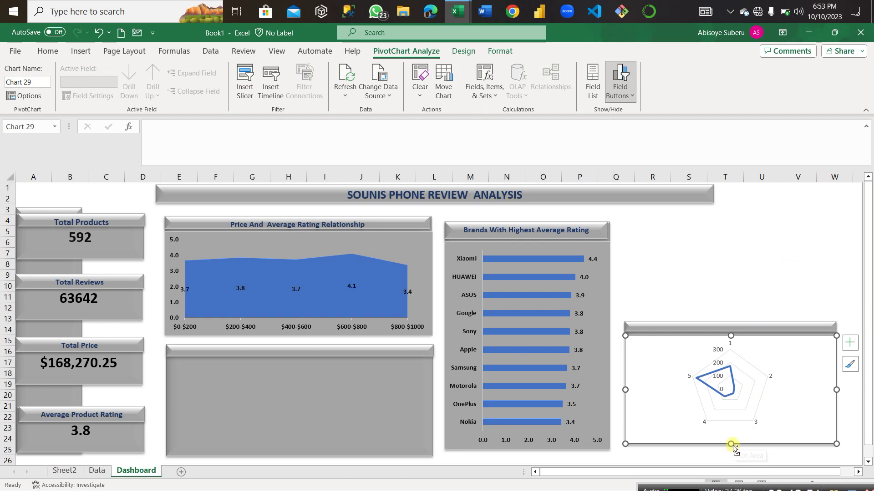
{"action": "left_click_drag", "start_coordinate": [733, 445], "coordinate": [732, 449]}
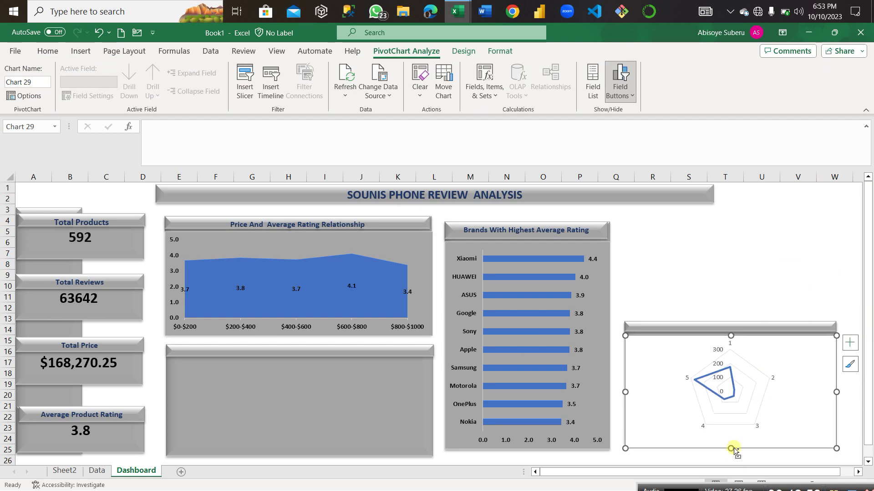
Make the axis and category text of the radar chart black and bold
{"action": "left_click", "coordinate": [500, 51]}
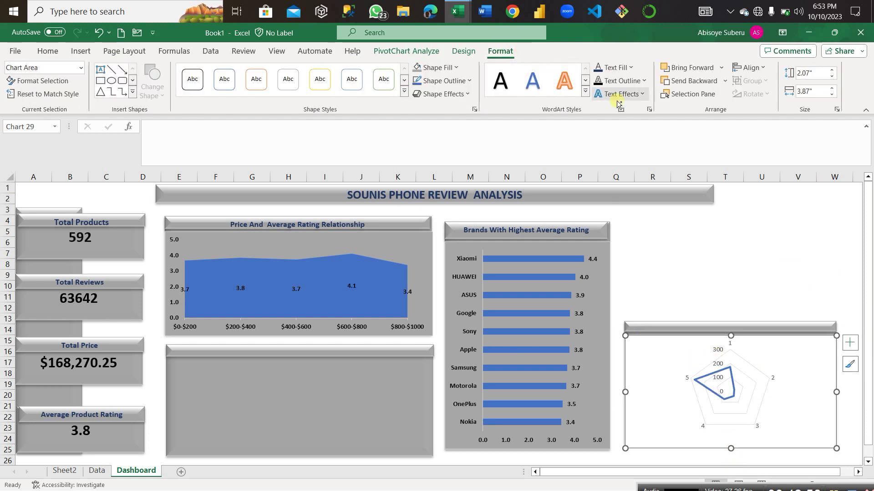
{"action": "left_click", "coordinate": [636, 69]}
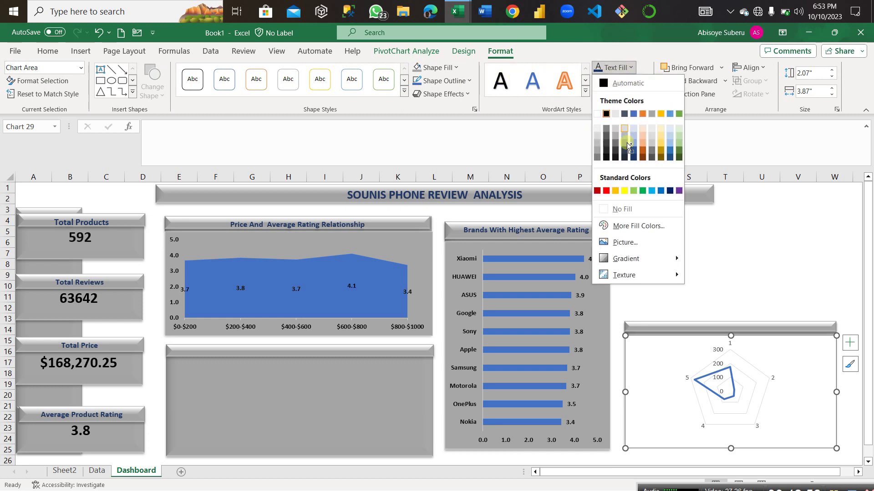
{"action": "left_click", "coordinate": [606, 157]}
{"action": "left_click", "coordinate": [48, 51]}
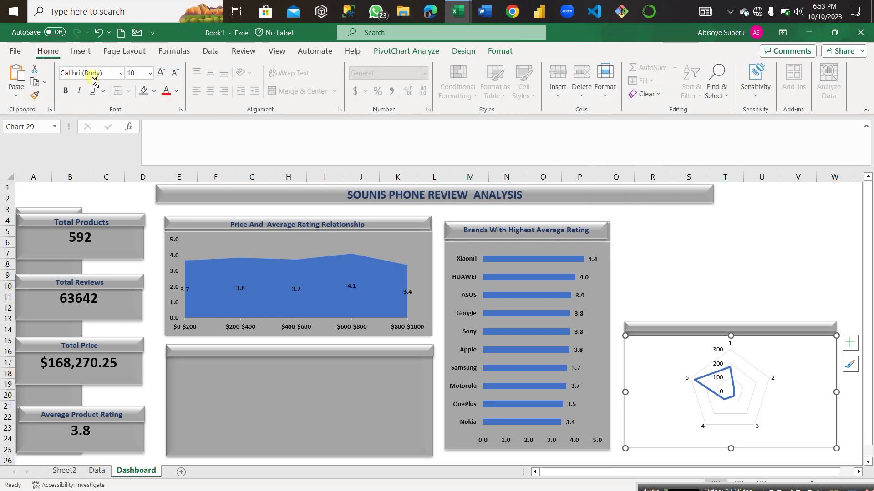
{"action": "left_click", "coordinate": [416, 51]}
Fill the radar chart's background with the same gray as the other panels
{"action": "left_click", "coordinate": [500, 51]}
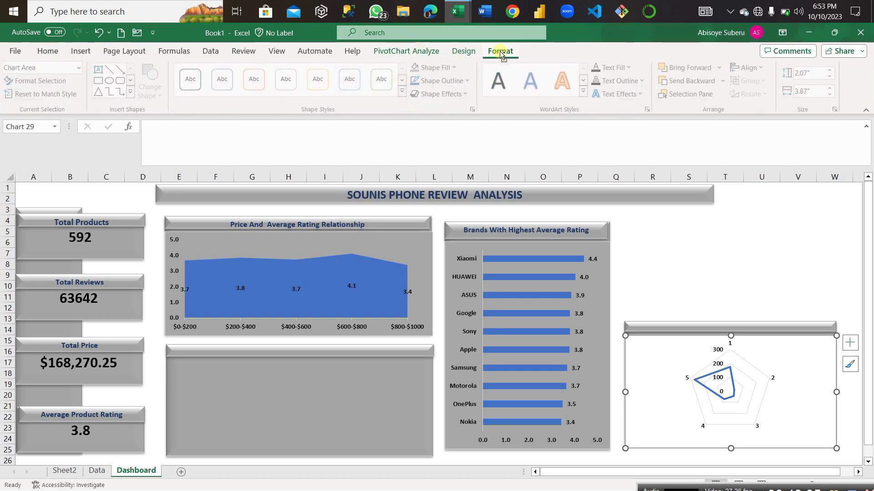
{"action": "left_click", "coordinate": [456, 68]}
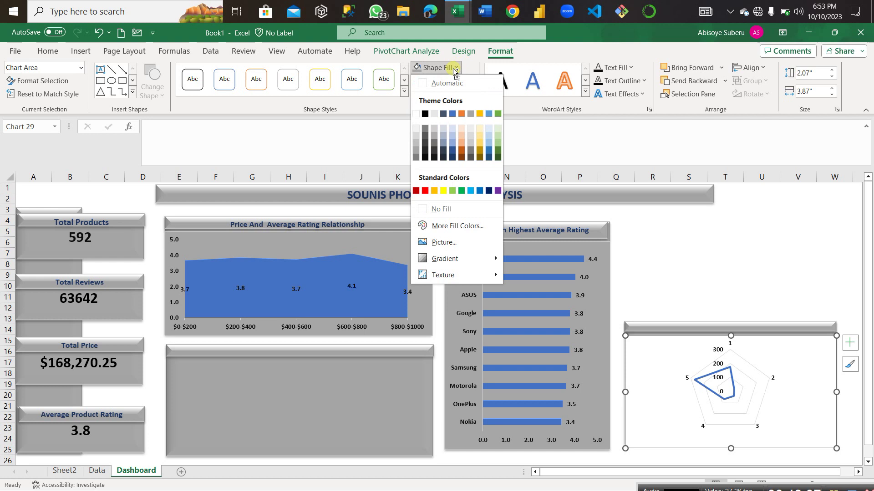
{"action": "left_click", "coordinate": [415, 155]}
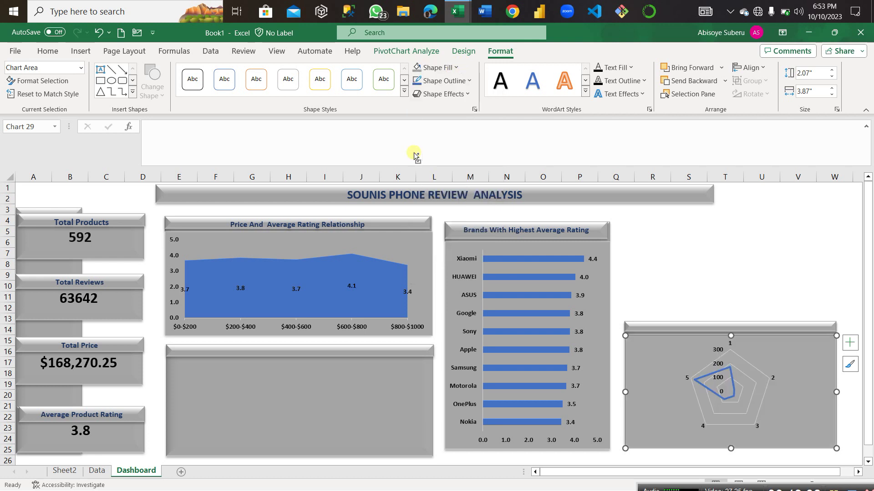
Title the header bar above the radar chart "Top Ratings Amongst Customers"
{"action": "left_click", "coordinate": [649, 327]}
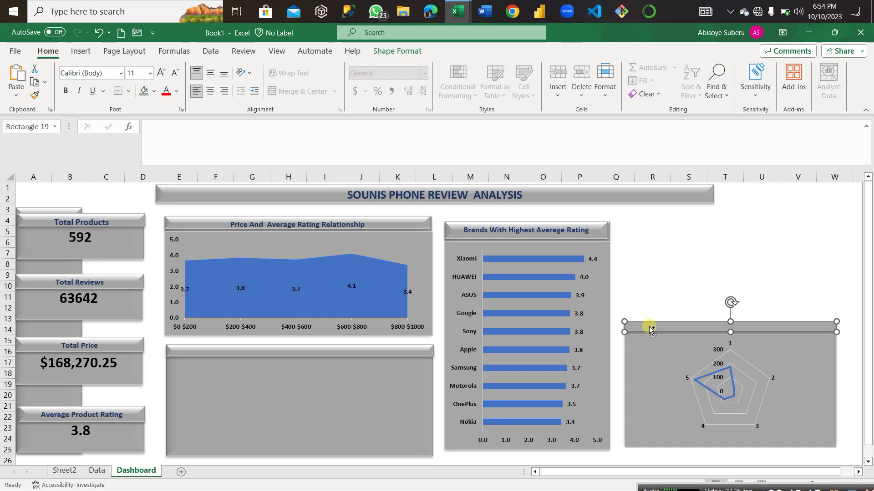
{"action": "type", "text": "Customers W"}
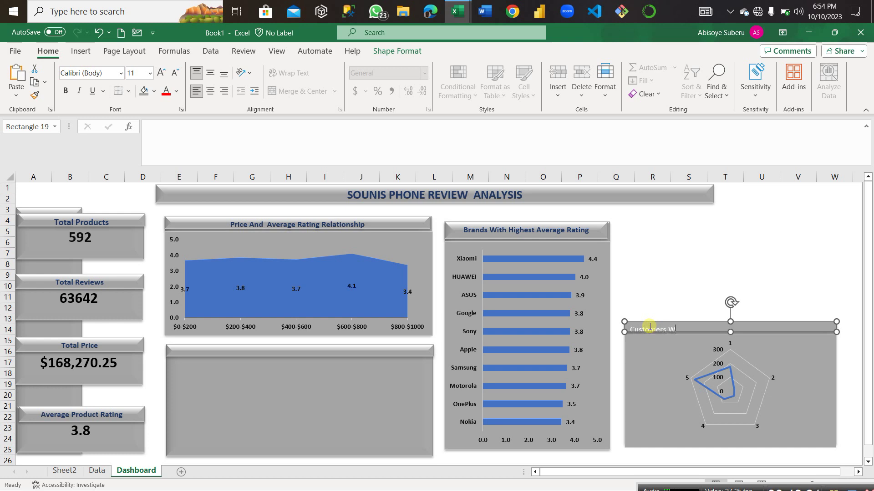
{"action": "key", "text": "BackSpace"}
{"action": "key", "text": "BackSpace"}
{"action": "key", "text": "BackSpace"}
{"action": "key", "text": "BackSpace"}
{"action": "key", "text": "BackSpace"}
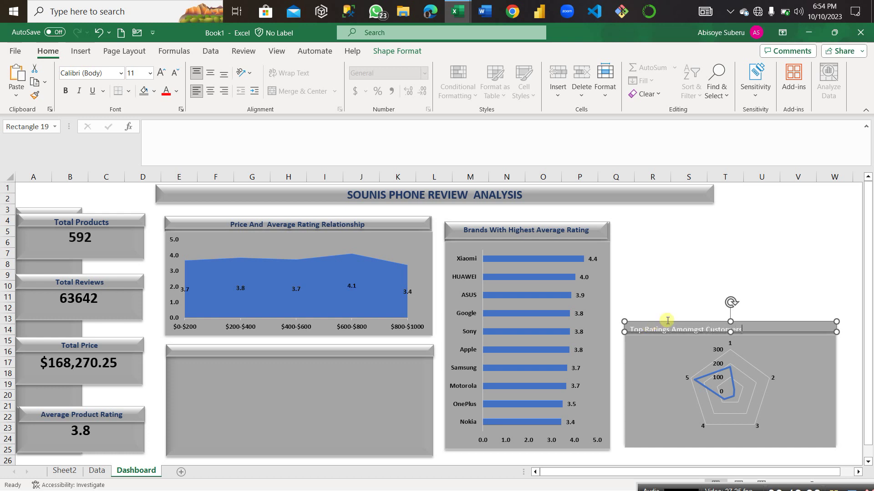
Lower the radar chart's upper edge to make its header bar taller, and make the header title bold and centered
{"action": "left_click", "coordinate": [747, 340]}
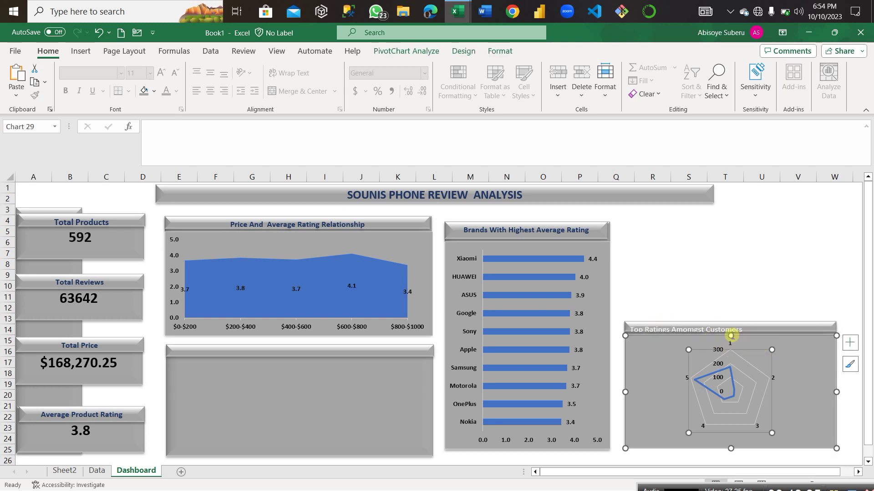
{"action": "left_click", "coordinate": [744, 329]}
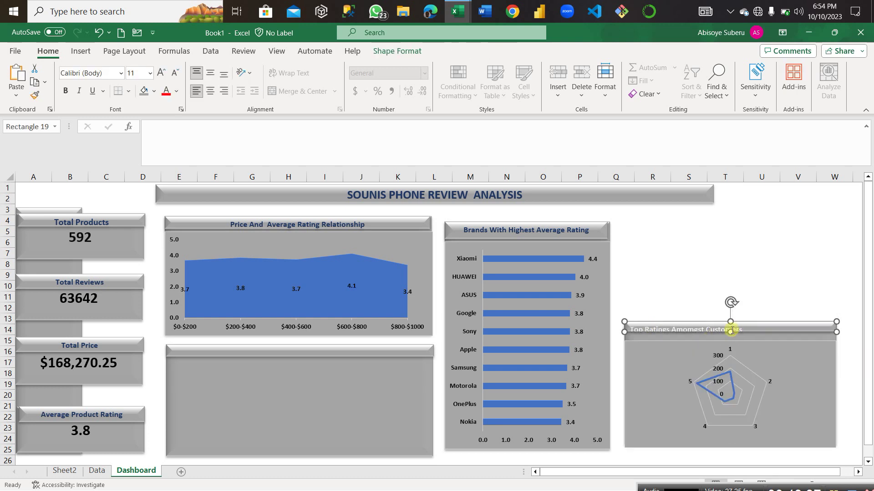
{"action": "left_click_drag", "start_coordinate": [730, 332], "coordinate": [622, 328]}
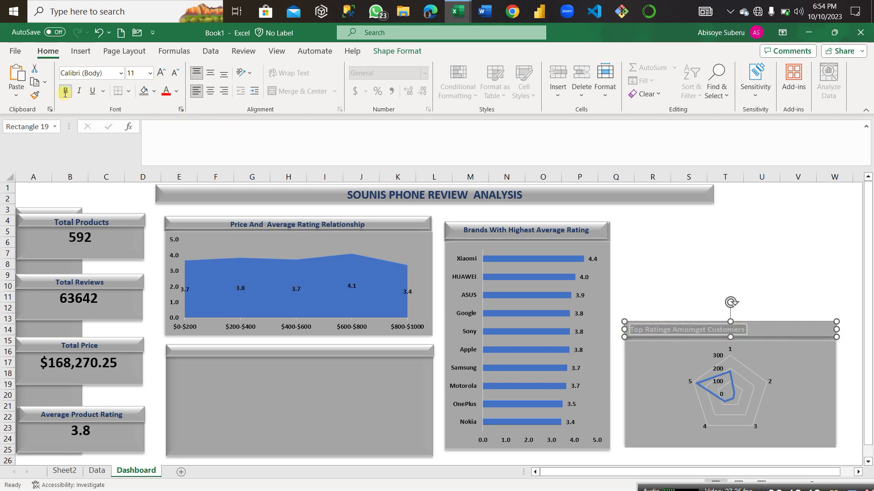
{"action": "left_click", "coordinate": [216, 94]}
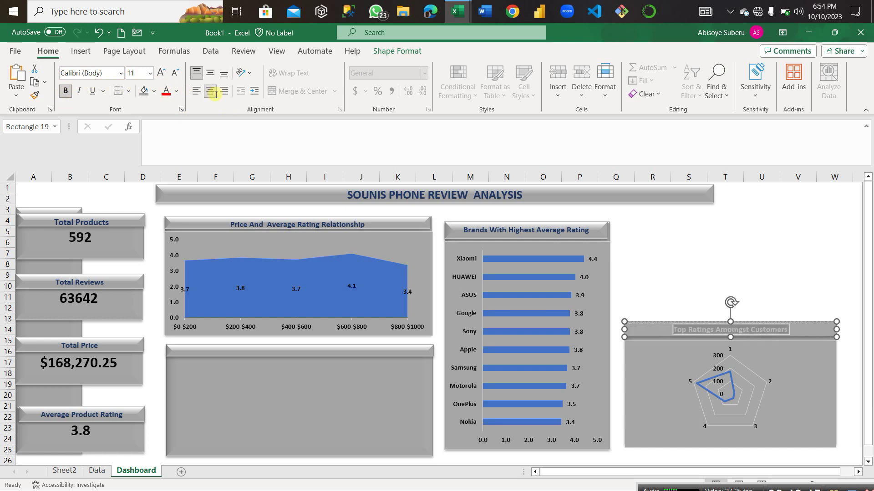
Color the "Top Ratings Amongst Customers" header title dark blue like the other panel titles
{"action": "left_click", "coordinate": [398, 51]}
{"action": "left_click", "coordinate": [601, 67]}
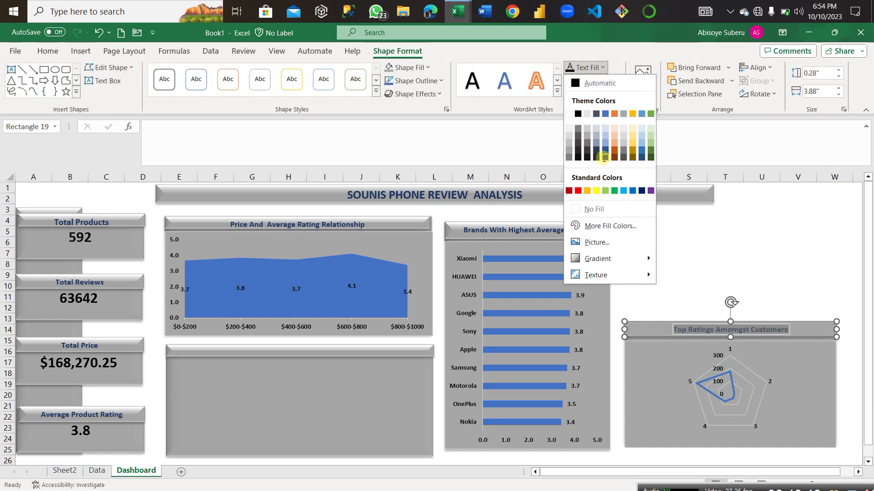
{"action": "left_click", "coordinate": [604, 157]}
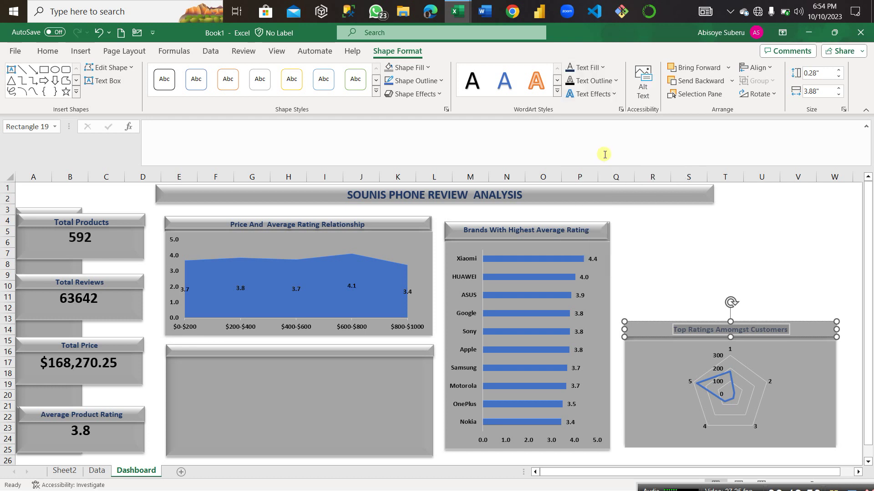
{"action": "left_click", "coordinate": [825, 399]}
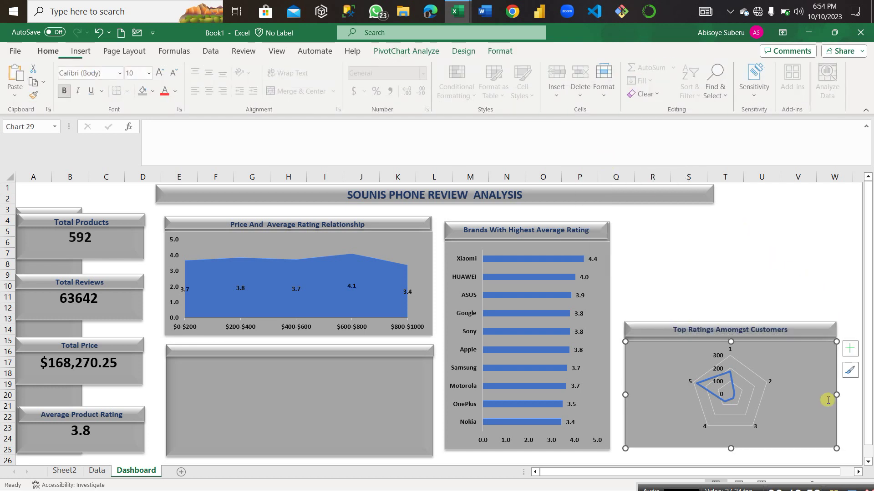
{"action": "left_click", "coordinate": [288, 228]}
{"action": "left_click_drag", "start_coordinate": [298, 231], "coordinate": [297, 232]}
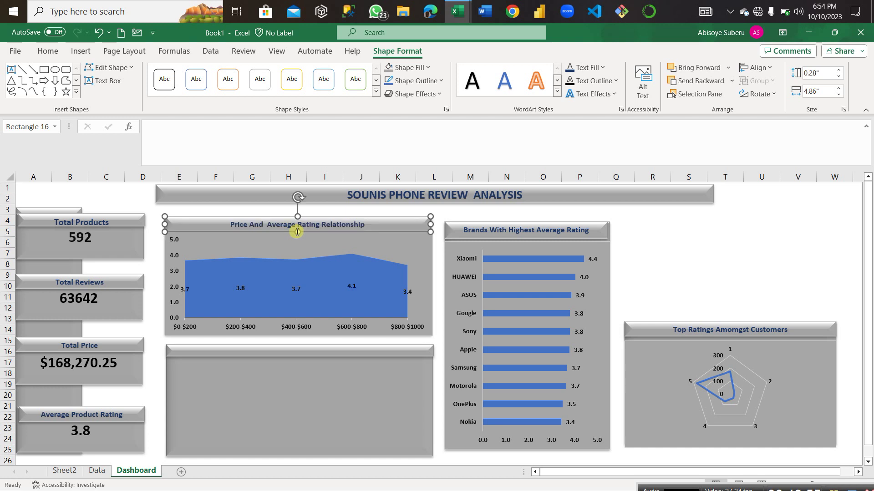
{"action": "left_click", "coordinate": [711, 274]}
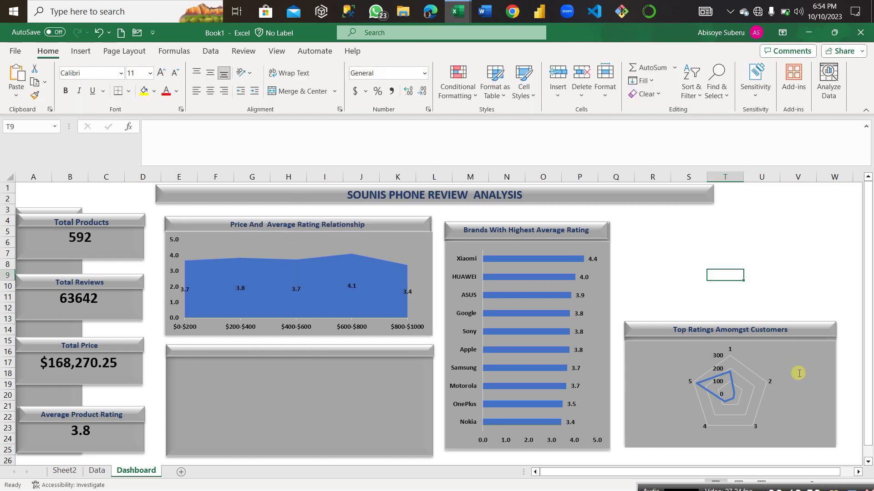
{"action": "left_click", "coordinate": [802, 395]}
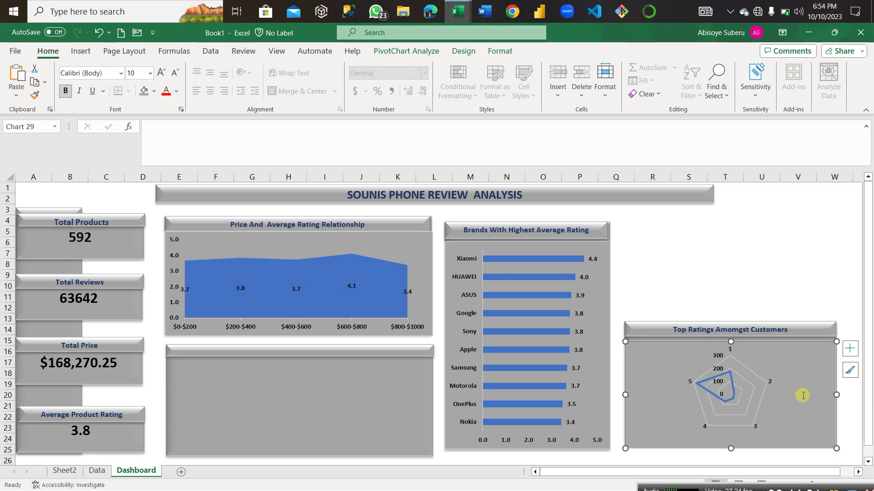
{"action": "left_click_drag", "start_coordinate": [825, 485], "coordinate": [825, 484]}
{"action": "left_click", "coordinate": [778, 256]}
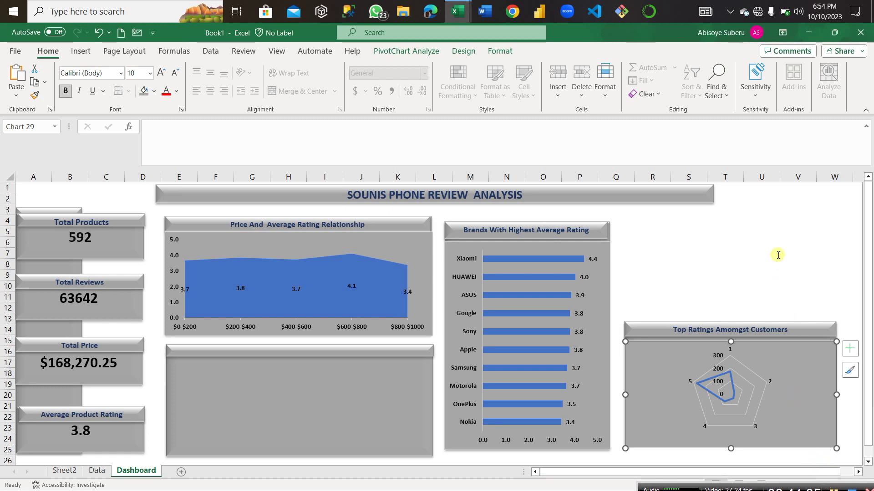
Move the stacked column chart of customer ratings by brand from Sheet2 onto the empty panel of the Dashboard sheet
{"action": "left_click", "coordinate": [240, 395]}
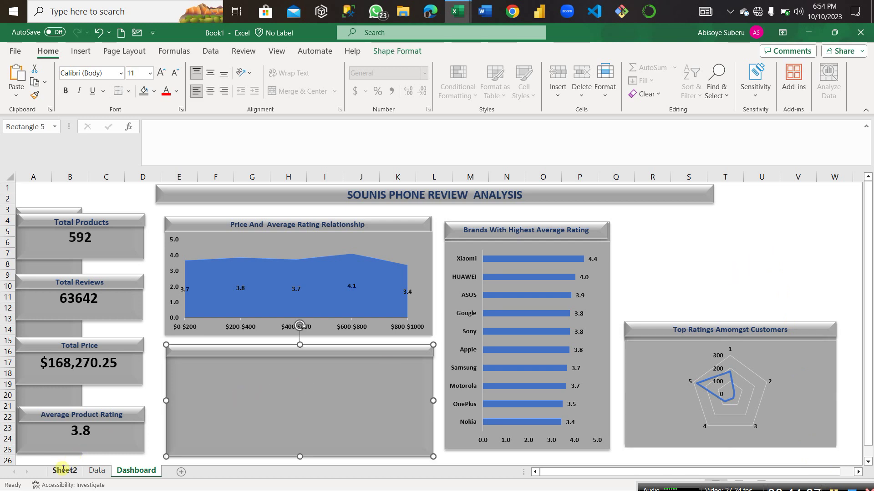
{"action": "left_click", "coordinate": [63, 469]}
{"action": "scroll", "coordinate": [389, 321], "scroll_direction": "down", "scroll_amount": 3}
{"action": "left_click", "coordinate": [444, 296]}
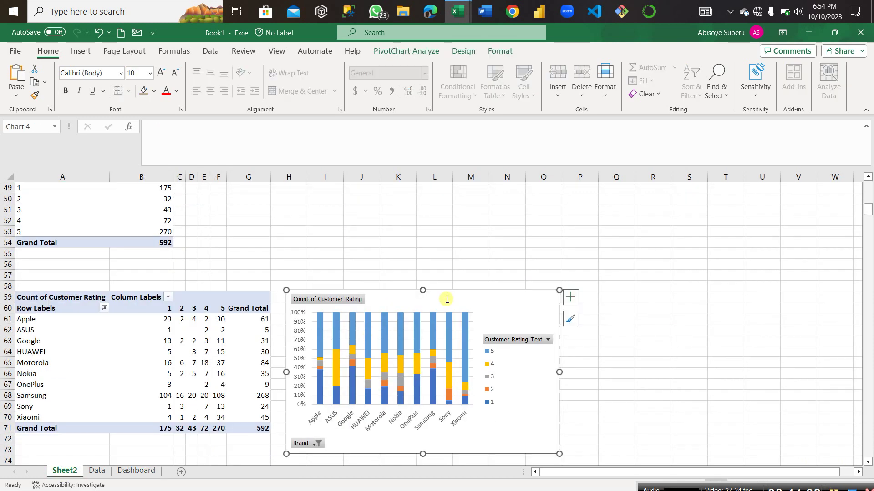
{"action": "key", "text": "Delete"}
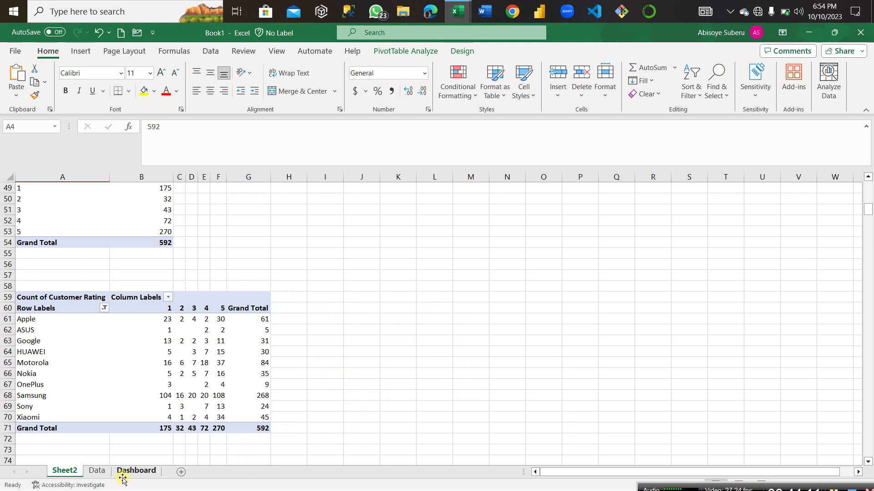
{"action": "left_click", "coordinate": [134, 471]}
{"action": "key", "text": "ctrl+v"}
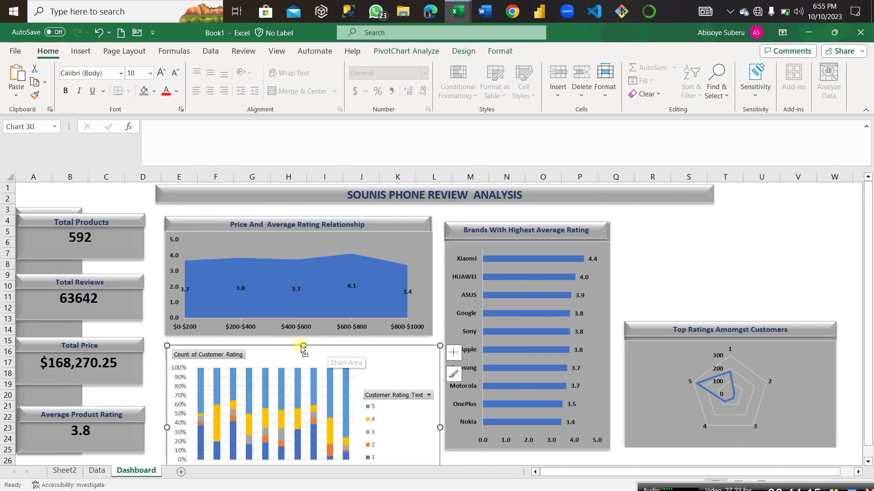
Resize the stacked column chart to fit the panel's width and the area below its header bar
{"action": "mouse_move", "coordinate": [303, 346]}
{"action": "left_mouse_down"}
{"action": "mouse_move", "coordinate": [300, 368]}
{"action": "mouse_move", "coordinate": [304, 355]}
{"action": "left_mouse_up"}
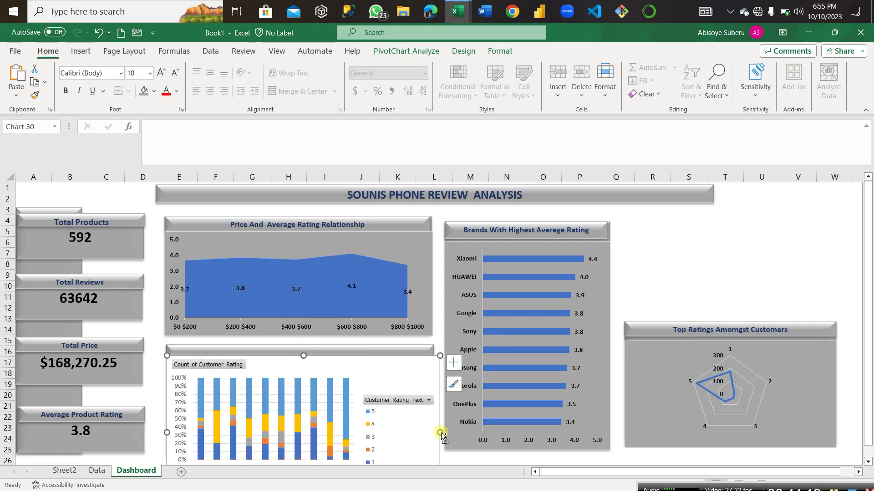
{"action": "left_click_drag", "start_coordinate": [442, 434], "coordinate": [435, 435]}
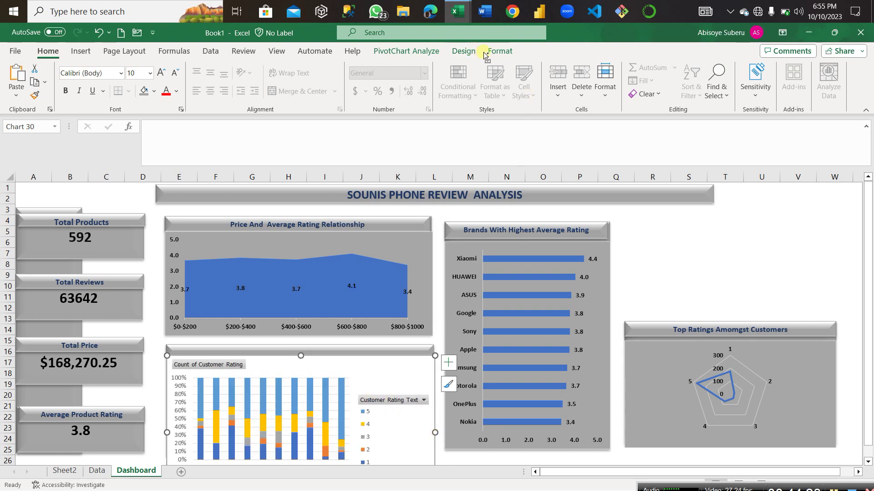
{"action": "scroll", "coordinate": [413, 388], "scroll_direction": "down", "scroll_amount": 2}
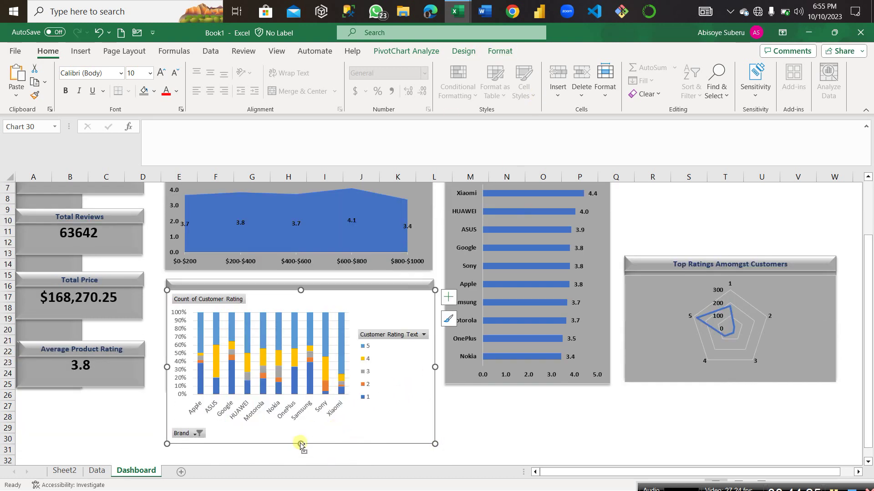
{"action": "left_click_drag", "start_coordinate": [300, 444], "coordinate": [301, 404]}
{"action": "scroll", "coordinate": [311, 445], "scroll_direction": "up", "scroll_amount": 1}
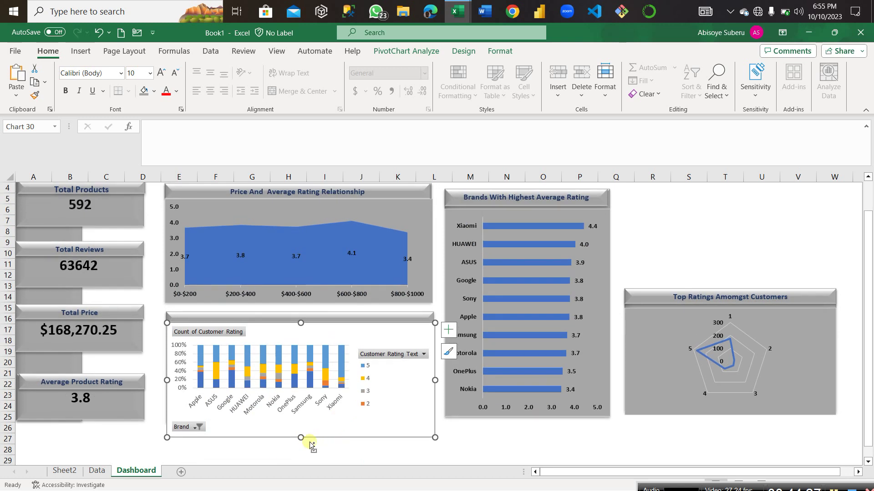
{"action": "left_click_drag", "start_coordinate": [304, 441], "coordinate": [302, 407]}
{"action": "scroll", "coordinate": [374, 410], "scroll_direction": "up", "scroll_amount": 1}
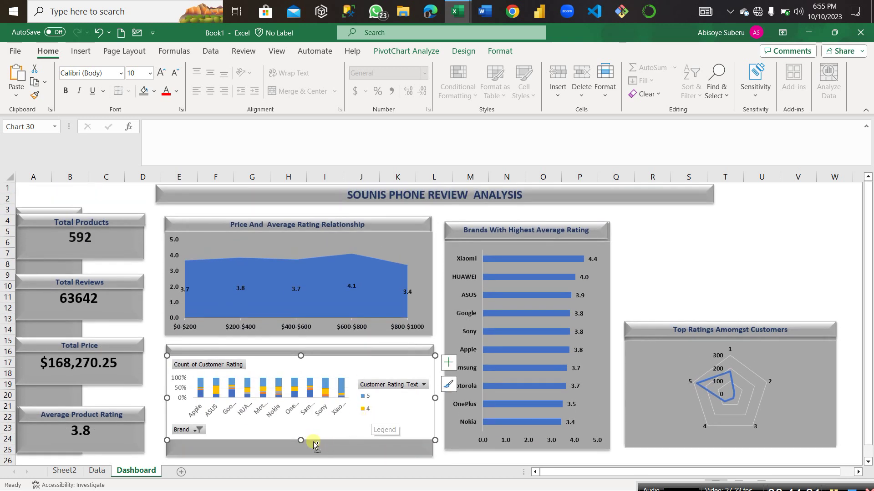
{"action": "left_click_drag", "start_coordinate": [301, 441], "coordinate": [300, 451]}
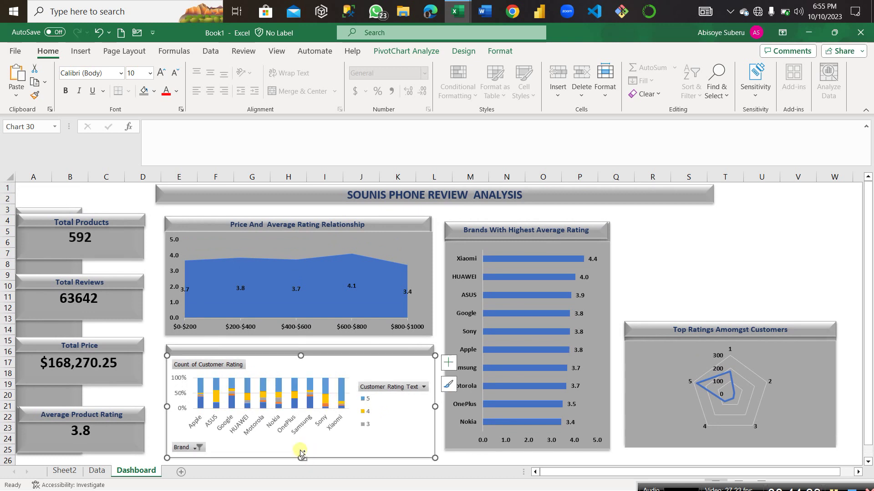
{"action": "left_click", "coordinate": [319, 352]}
{"action": "left_click", "coordinate": [334, 367]}
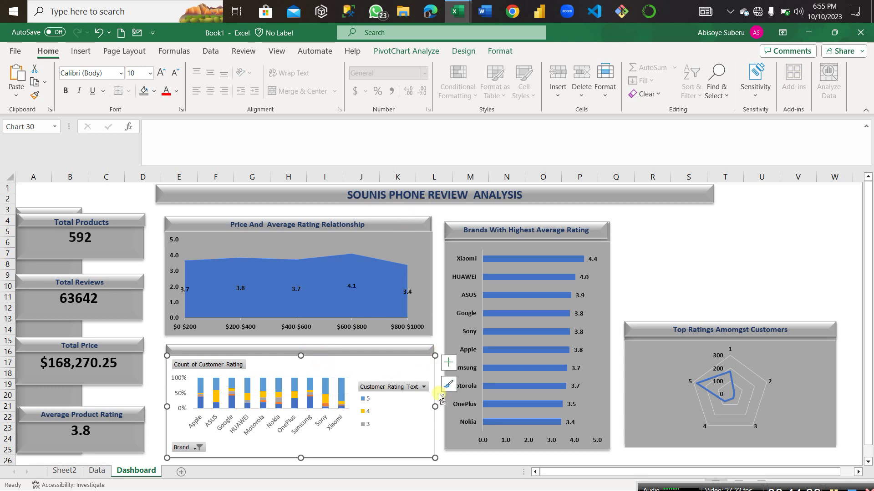
Remove the gridlines from the stacked column chart and leave its chart title off
{"action": "left_click", "coordinate": [448, 362]}
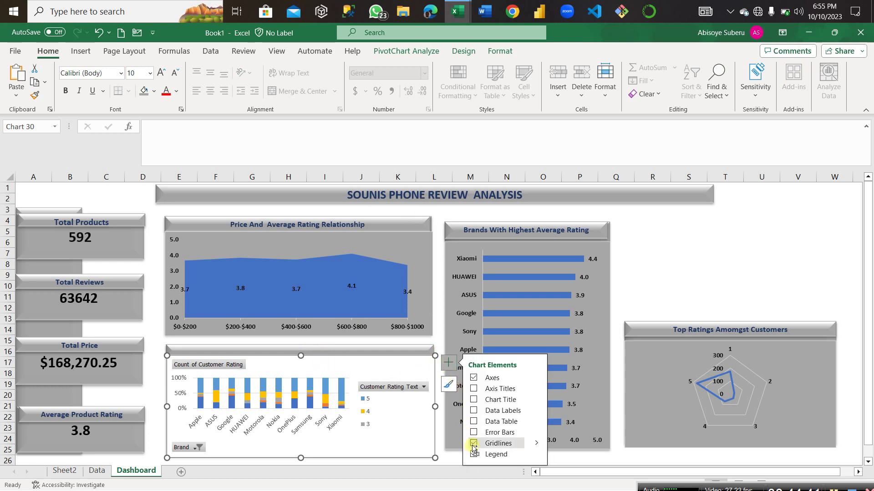
{"action": "left_click", "coordinate": [473, 400]}
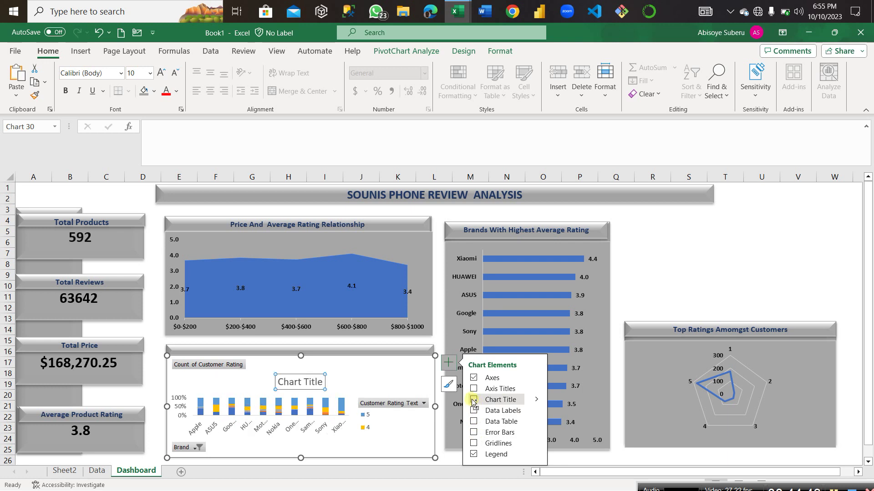
{"action": "left_click", "coordinate": [473, 401]}
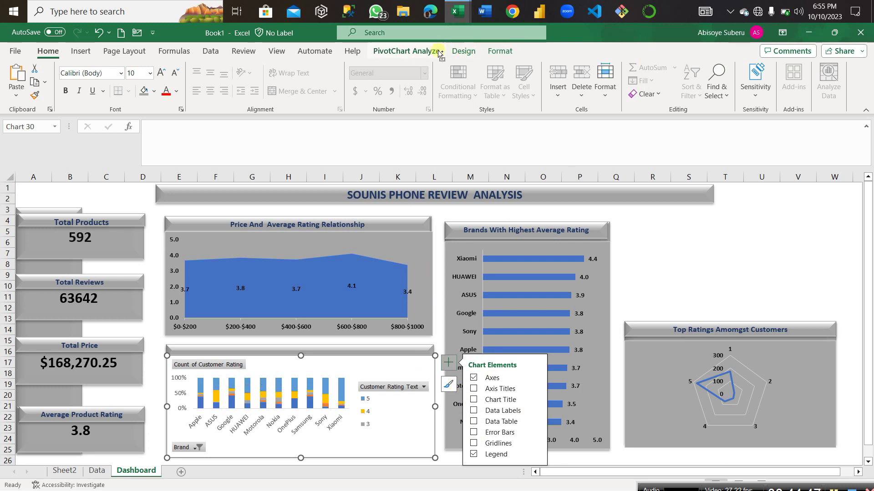
Hide the legend, axis and value field buttons on the stacked column chart
{"action": "left_click", "coordinate": [419, 51]}
{"action": "left_click", "coordinate": [620, 89]}
{"action": "left_click", "coordinate": [630, 116]}
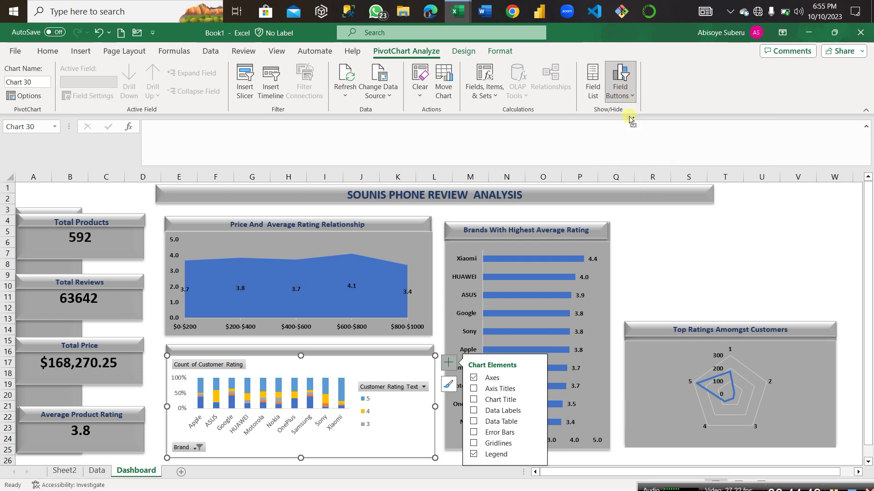
{"action": "left_click", "coordinate": [621, 96]}
{"action": "left_click", "coordinate": [640, 130]}
{"action": "left_click", "coordinate": [629, 96]}
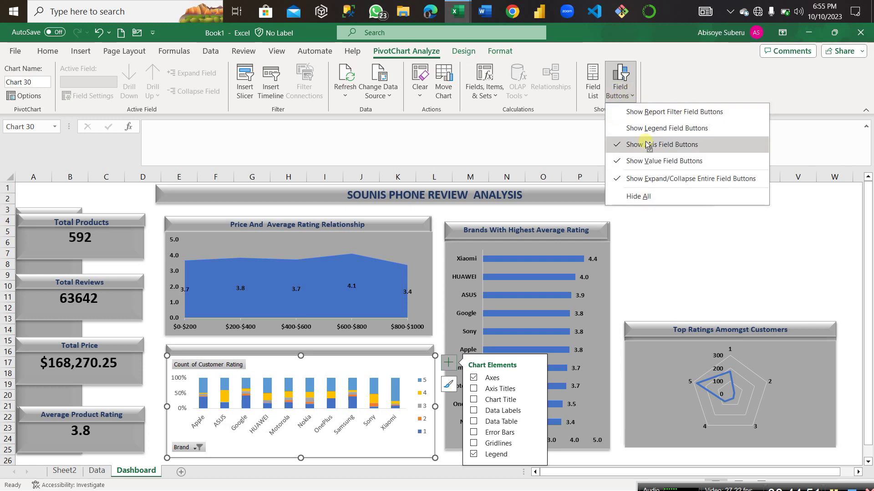
{"action": "left_click", "coordinate": [643, 143]}
{"action": "left_click", "coordinate": [630, 96]}
{"action": "left_click", "coordinate": [643, 162]}
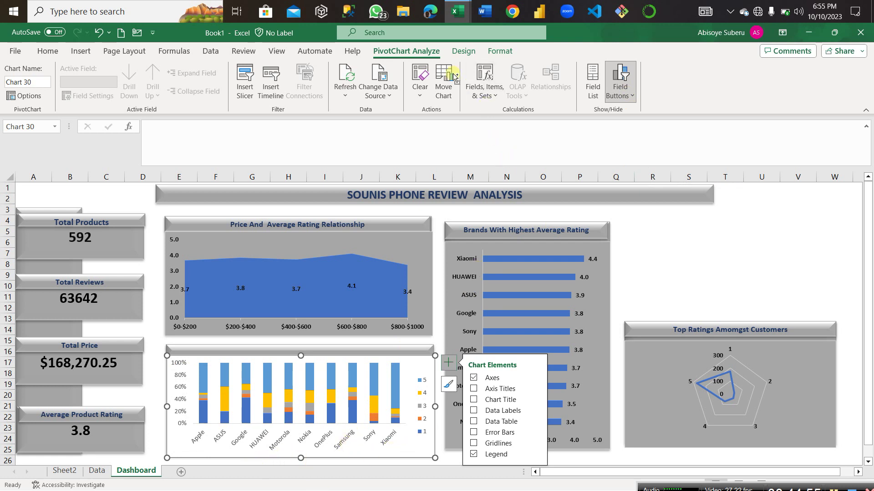
Make the stacked column chart's text bold and color it Black, Text 1, Lighter 5%
{"action": "left_click", "coordinate": [501, 54]}
{"action": "left_click", "coordinate": [615, 67]}
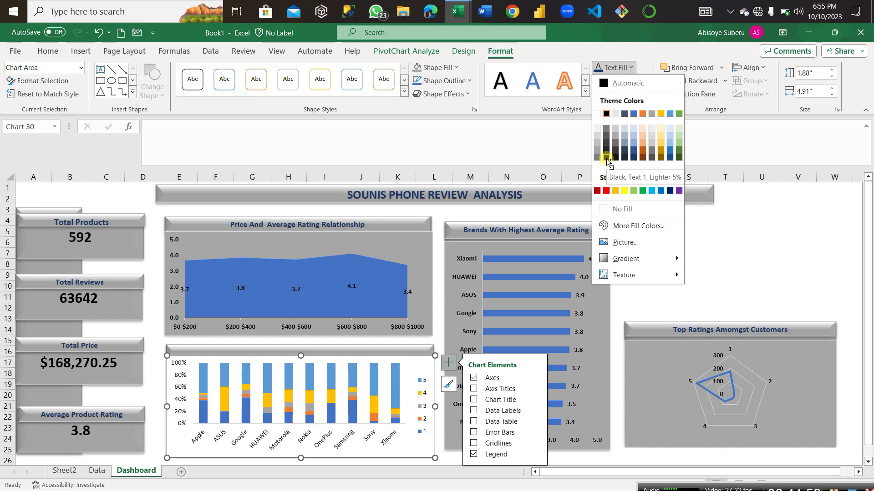
{"action": "left_click", "coordinate": [605, 156]}
{"action": "left_click", "coordinate": [57, 52]}
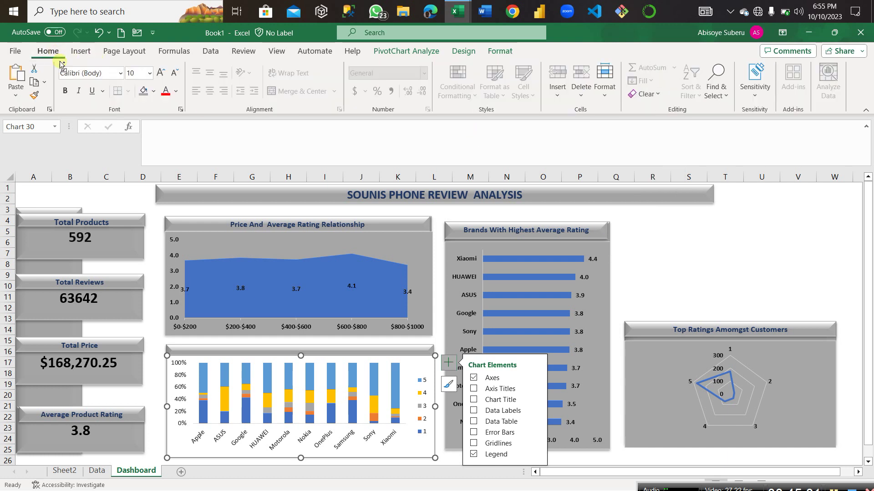
{"action": "left_click", "coordinate": [67, 92]}
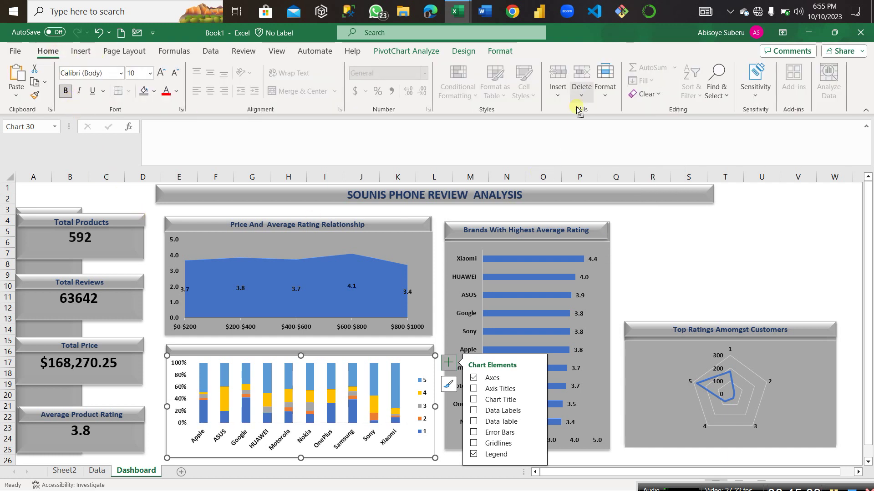
Fill the stacked column chart's background with the same gray as the other panels
{"action": "left_click", "coordinate": [497, 52]}
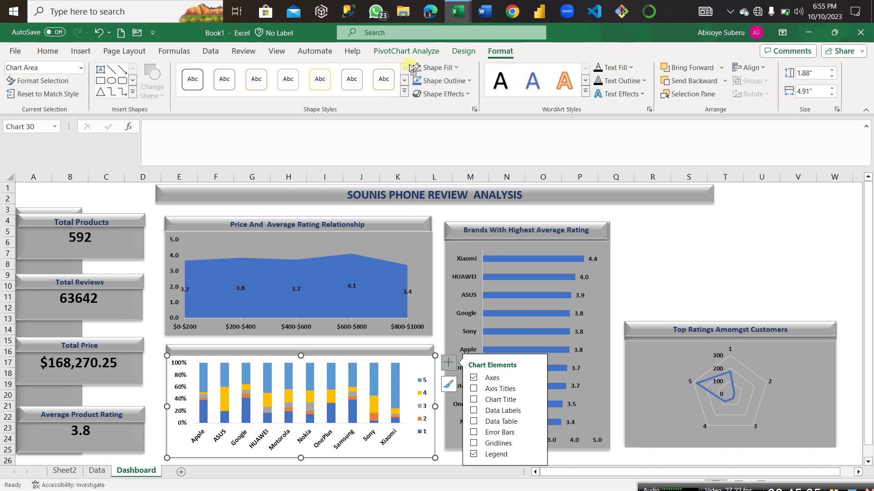
{"action": "left_click", "coordinate": [456, 67]}
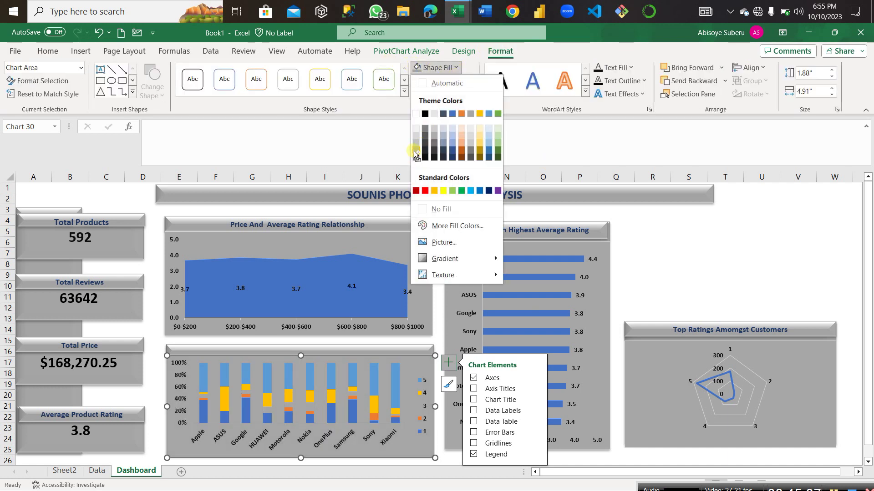
{"action": "left_click", "coordinate": [415, 157]}
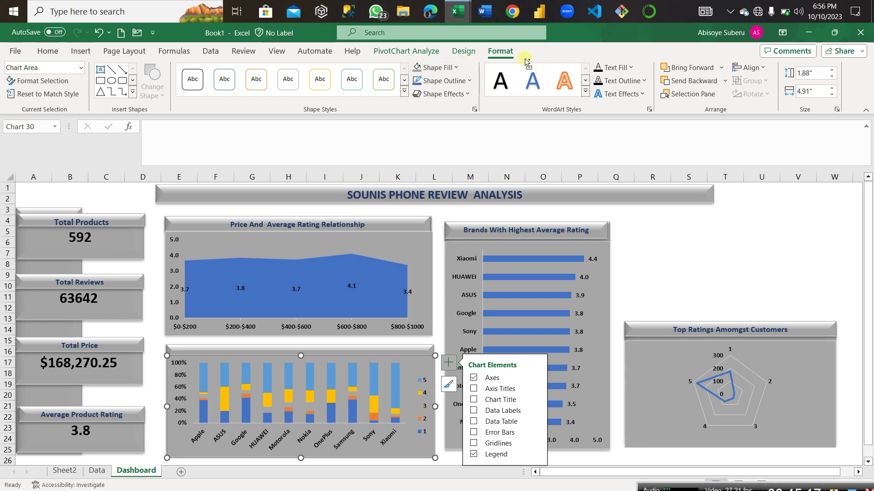
Recolor the stacked column chart's series with Monochromatic Palette 1, the dark-to-light blue gradient
{"action": "left_click", "coordinate": [464, 52]}
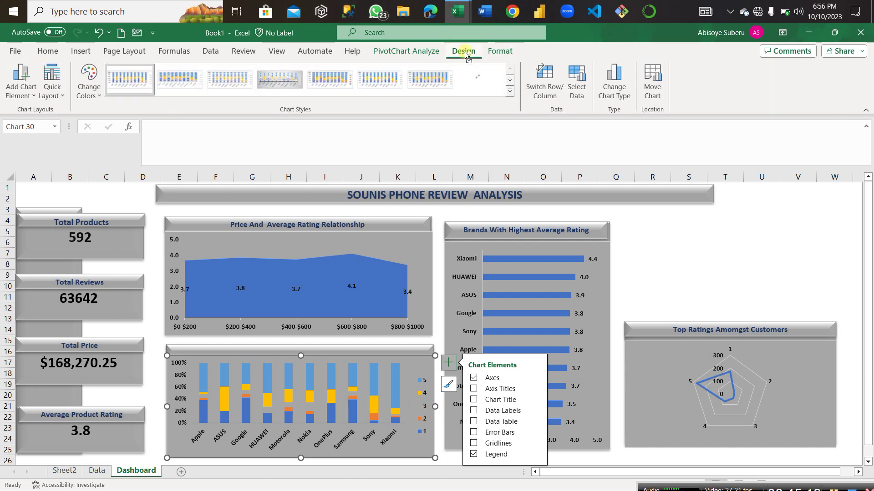
{"action": "left_click", "coordinate": [91, 93]}
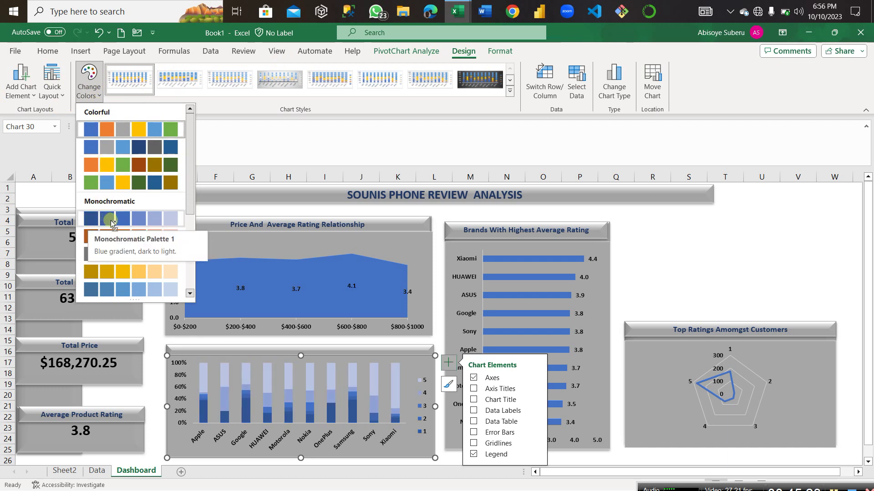
{"action": "left_click", "coordinate": [87, 223]}
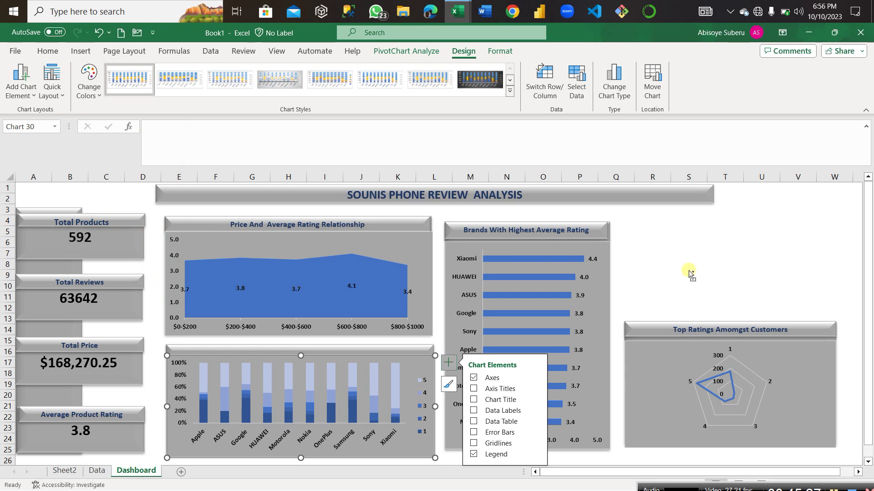
{"action": "left_click", "coordinate": [90, 89]}
{"action": "left_click", "coordinate": [109, 220]}
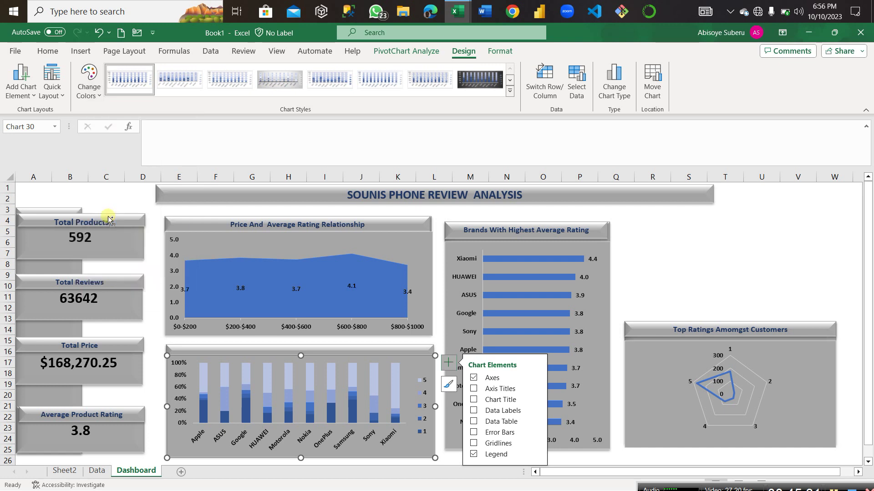
{"action": "left_click", "coordinate": [651, 253]}
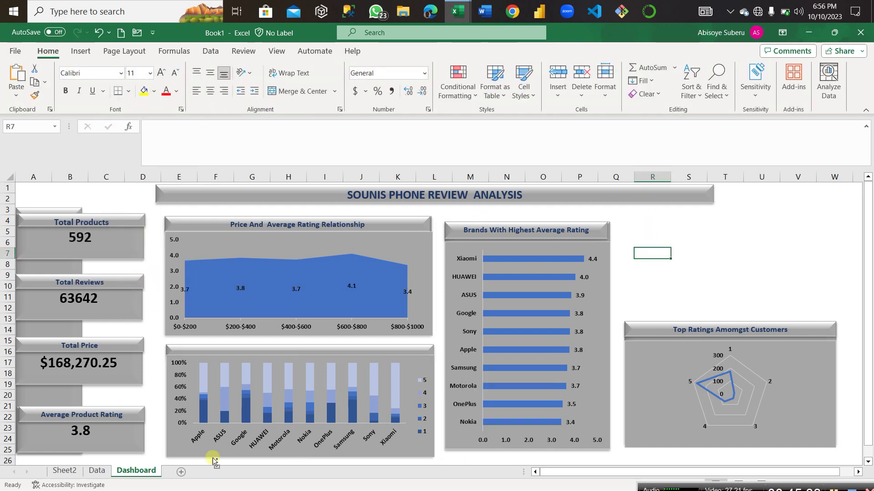
Add the title Product Rating Distribution to the header bar above the stacked column chart and make the bar taller
{"action": "left_click", "coordinate": [405, 453]}
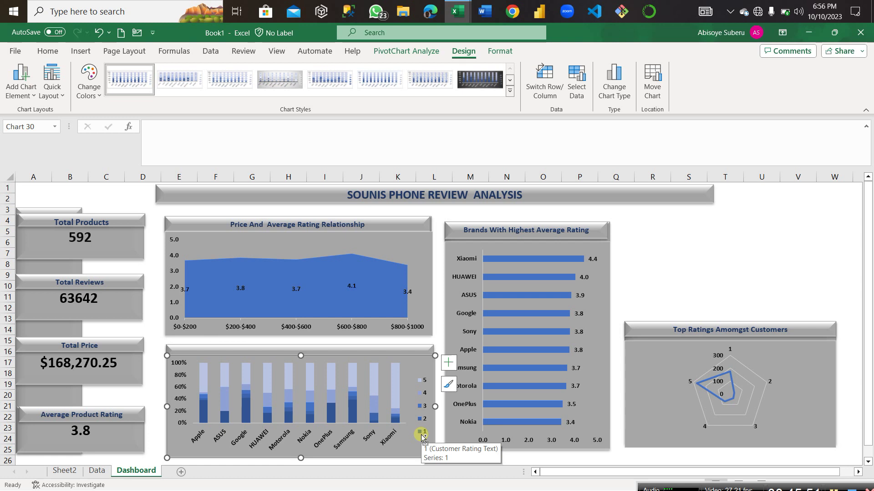
{"action": "left_click", "coordinate": [194, 352]}
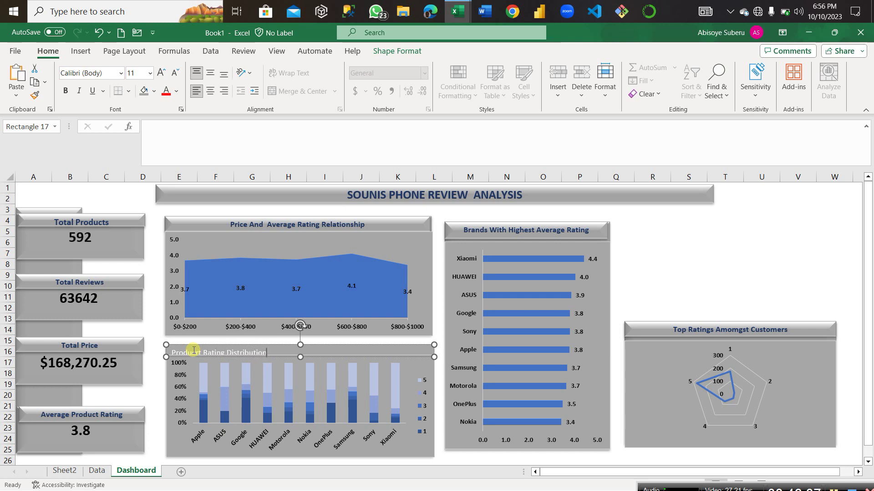
{"action": "left_click", "coordinate": [303, 359]}
{"action": "left_click", "coordinate": [302, 359]}
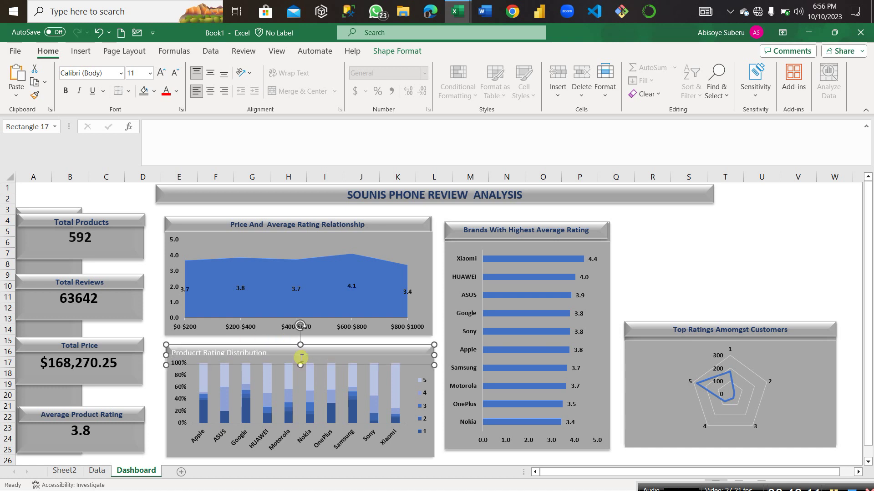
{"action": "left_click_drag", "start_coordinate": [302, 343], "coordinate": [301, 339]}
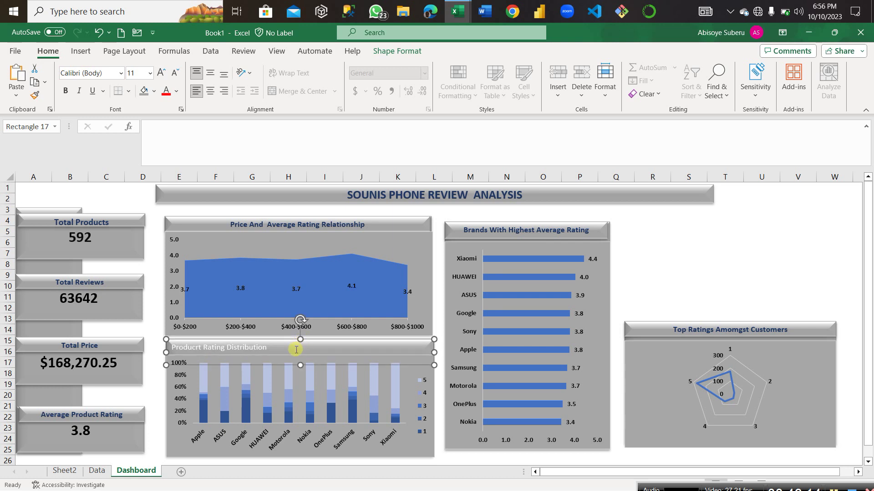
Correct the spelling of the first word in the stacked column chart's header to Product
{"action": "double_click", "coordinate": [201, 349]}
{"action": "left_click", "coordinate": [201, 349]}
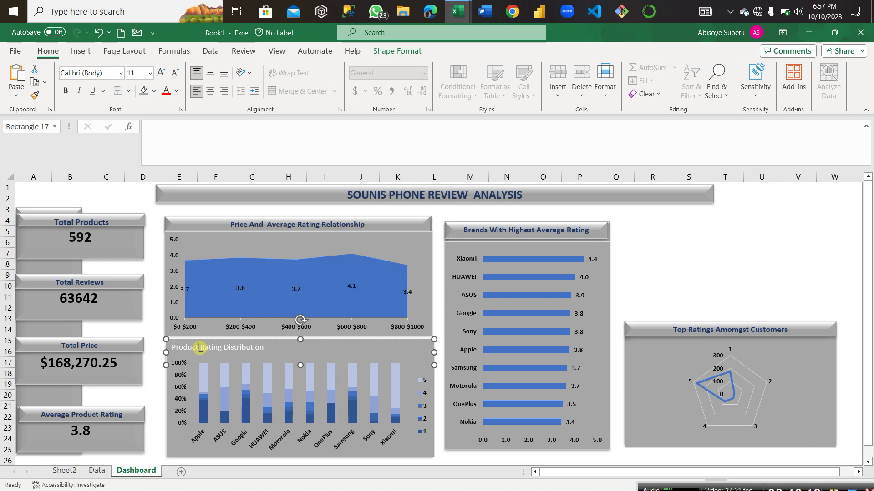
{"action": "left_click", "coordinate": [451, 309]}
{"action": "left_click", "coordinate": [280, 348]}
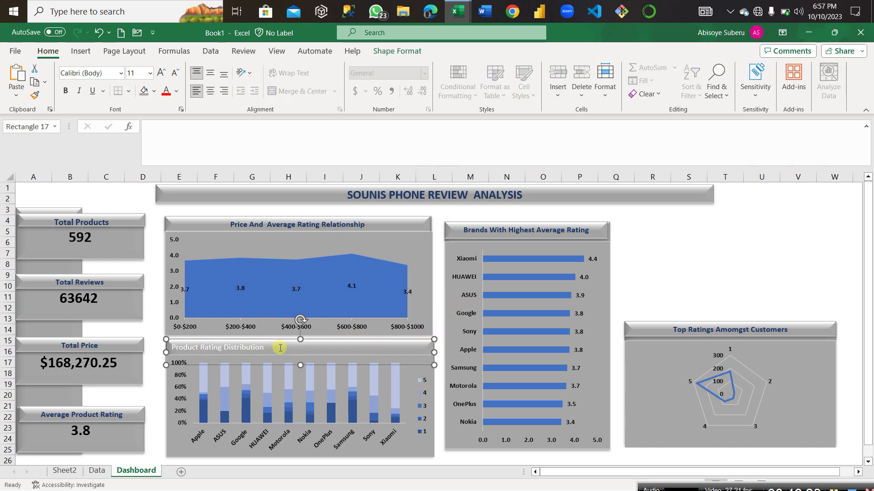
Reduce the Product Rating Distribution header bar's height to 0.31" and extend the stacked column chart's upper edge to meet it
{"action": "left_click_drag", "start_coordinate": [301, 365], "coordinate": [300, 355]}
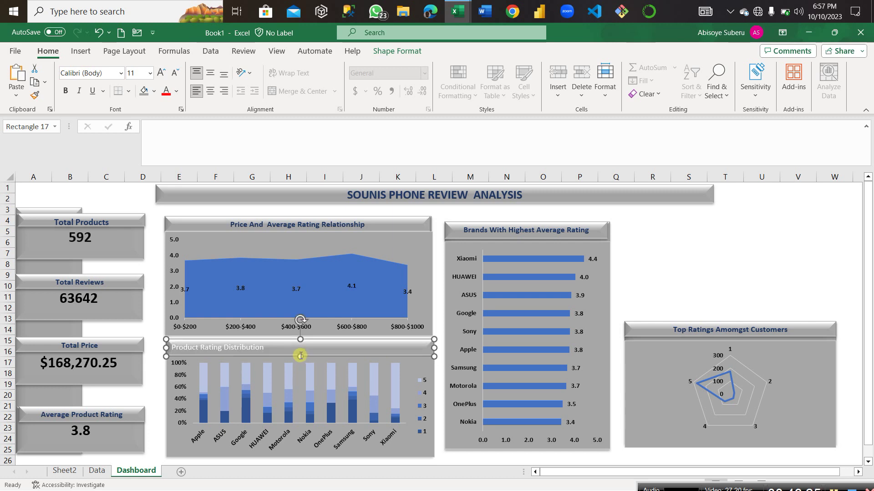
{"action": "left_click", "coordinate": [302, 365]}
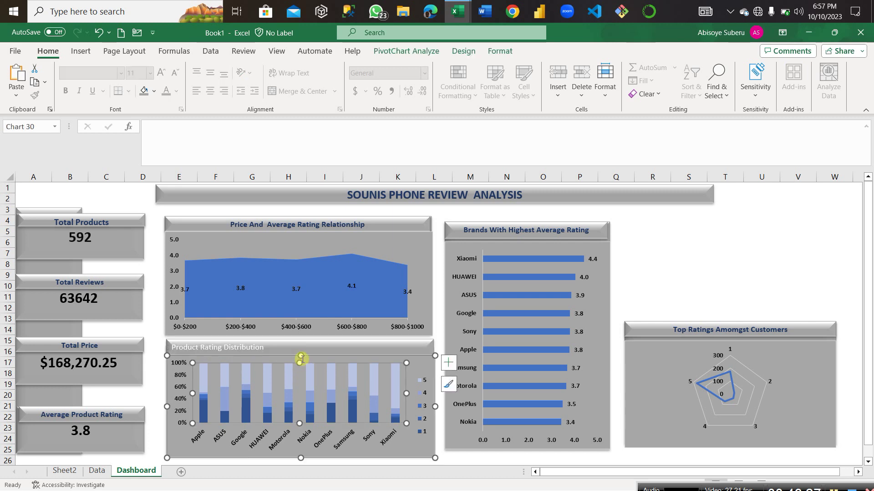
{"action": "left_click_drag", "start_coordinate": [301, 355], "coordinate": [304, 353]}
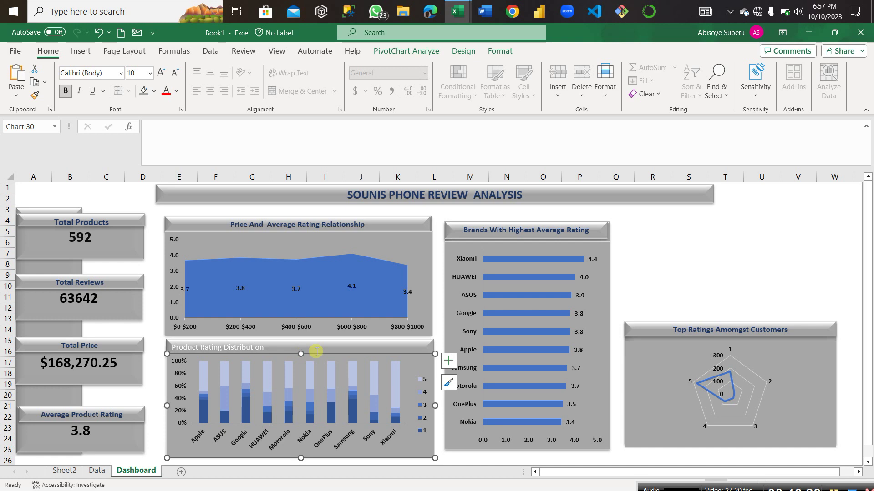
Make the Product Rating Distribution title bold, centered and dark blue to match the other panel titles
{"action": "left_click", "coordinate": [259, 348]}
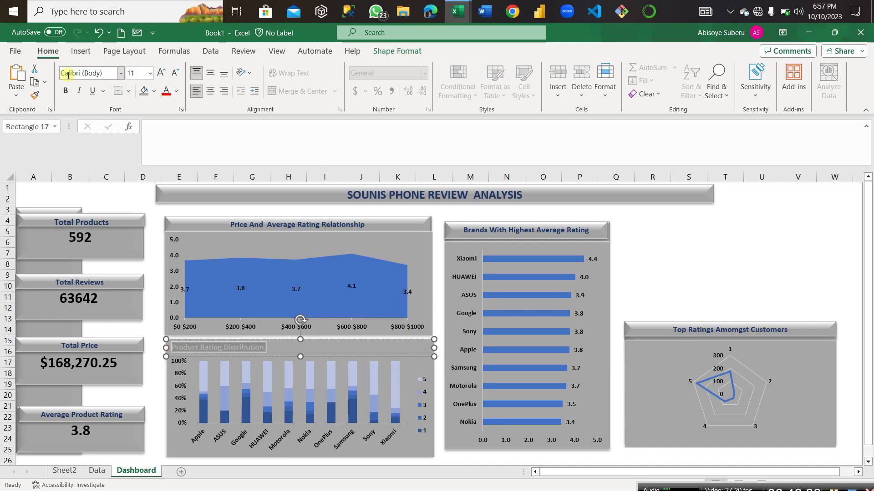
{"action": "left_click", "coordinate": [65, 91]}
{"action": "left_click", "coordinate": [210, 91]}
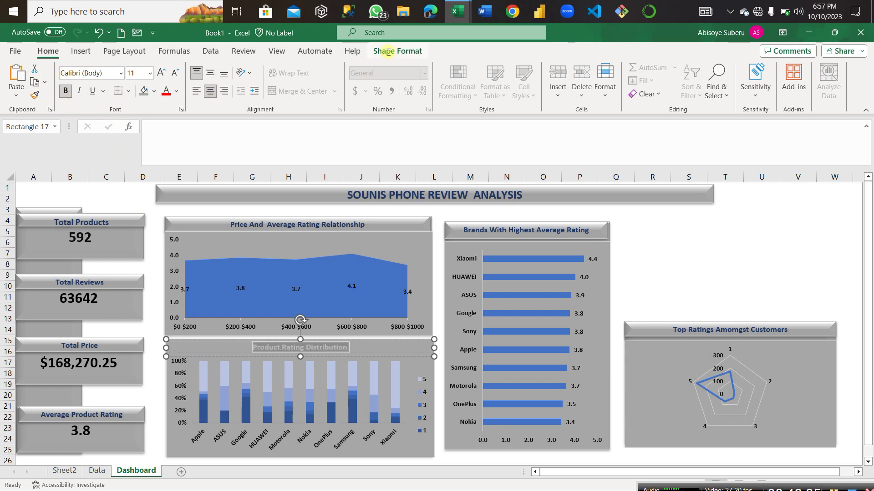
{"action": "left_click", "coordinate": [387, 51]}
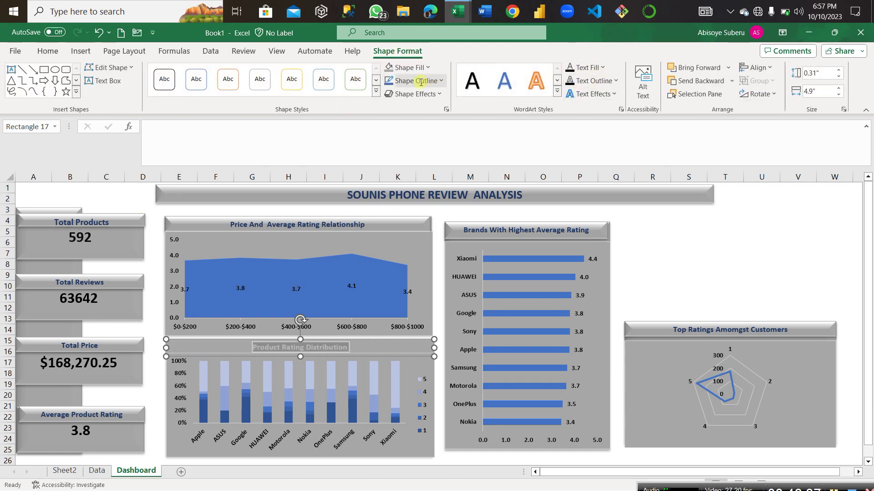
{"action": "left_click", "coordinate": [602, 68]}
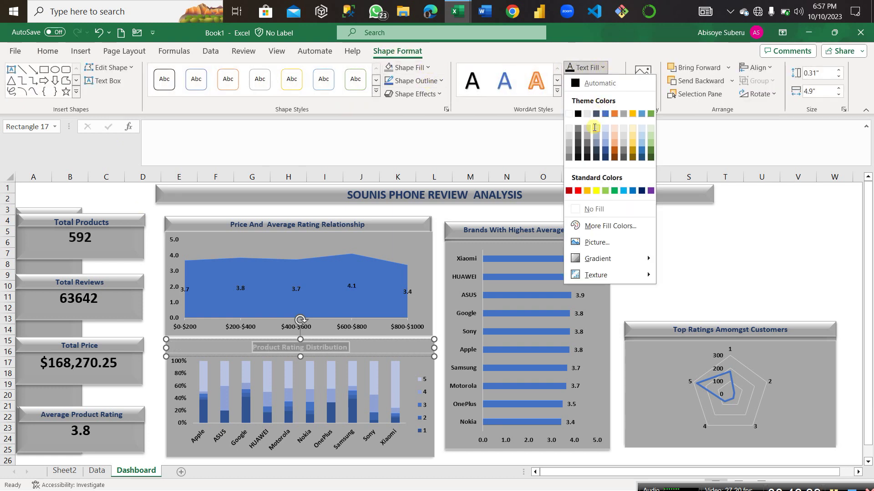
{"action": "left_click", "coordinate": [598, 152]}
{"action": "left_click", "coordinate": [655, 251]}
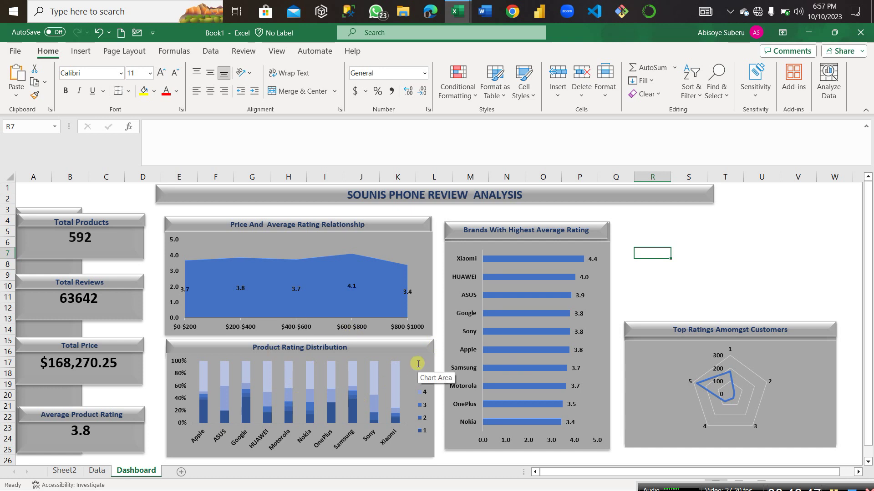
Give the area chart's plot area a dark blue outline and widen the plot area slightly
{"action": "left_click", "coordinate": [398, 249]}
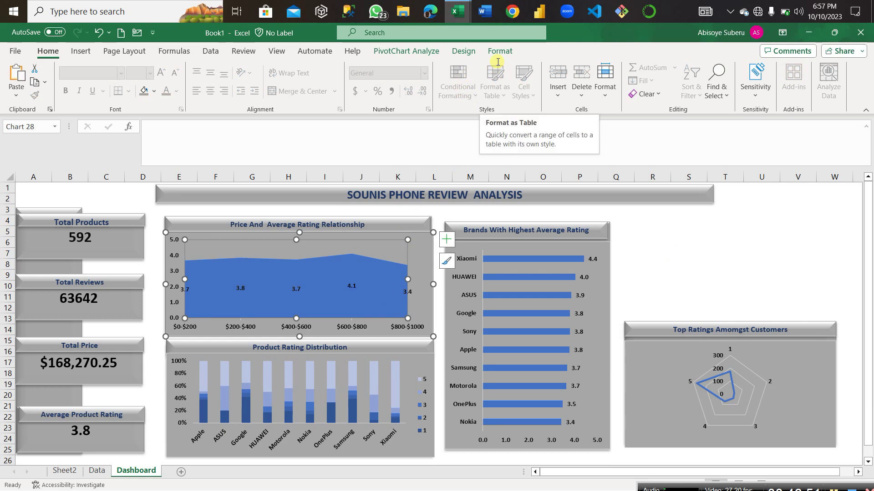
{"action": "left_click", "coordinate": [510, 46]}
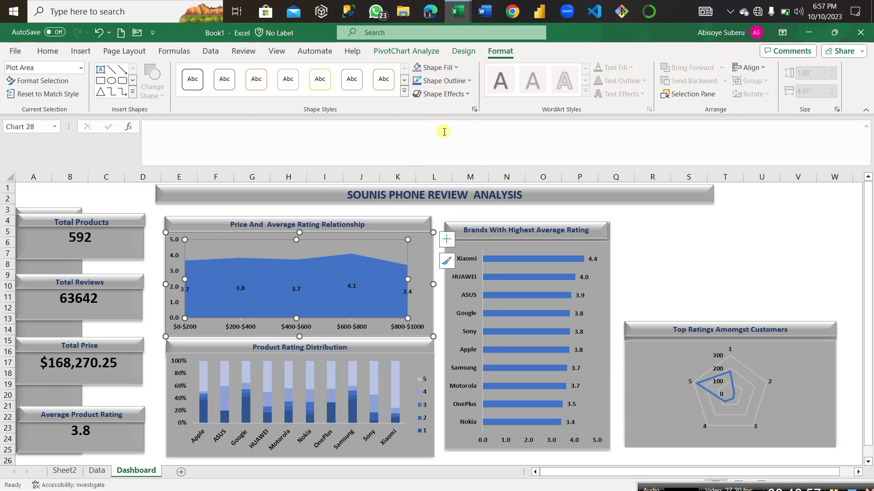
{"action": "left_click", "coordinate": [469, 81]}
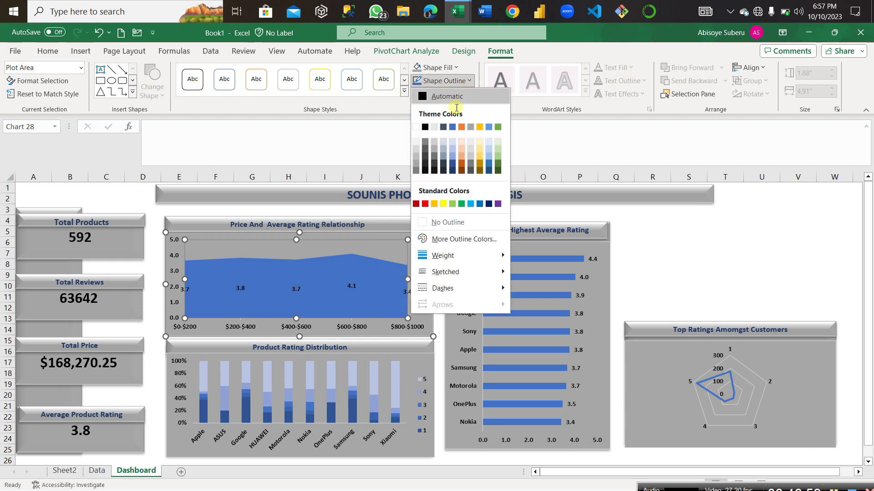
{"action": "left_click", "coordinate": [451, 170]}
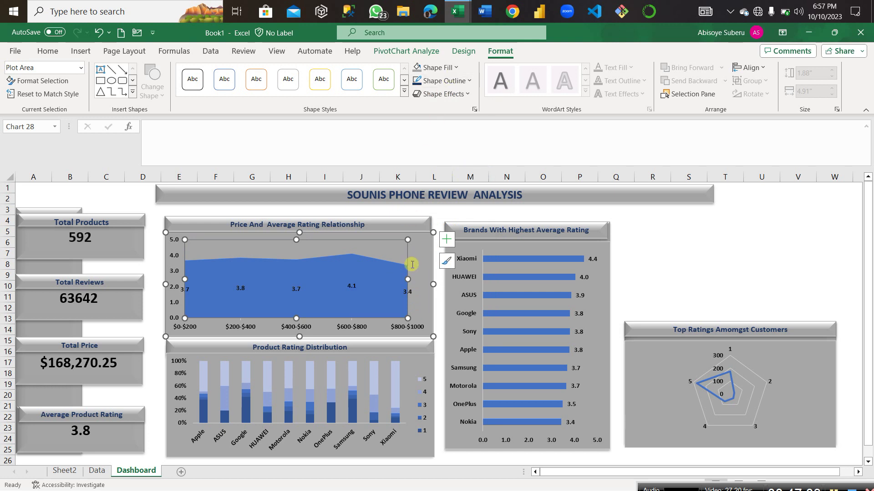
{"action": "left_click_drag", "start_coordinate": [408, 279], "coordinate": [412, 279]}
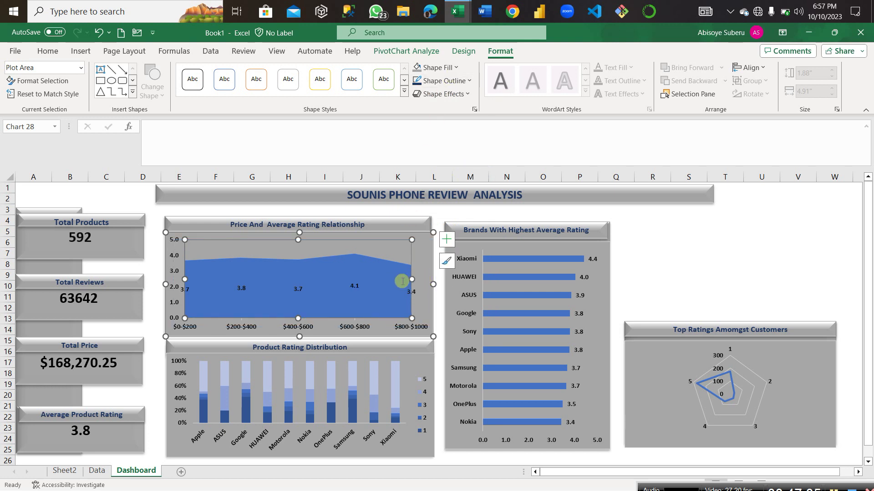
Apply the dark-to-light blue monochromatic color palette to the Brands With Highest Average Rating bar chart
{"action": "left_click", "coordinate": [599, 287]}
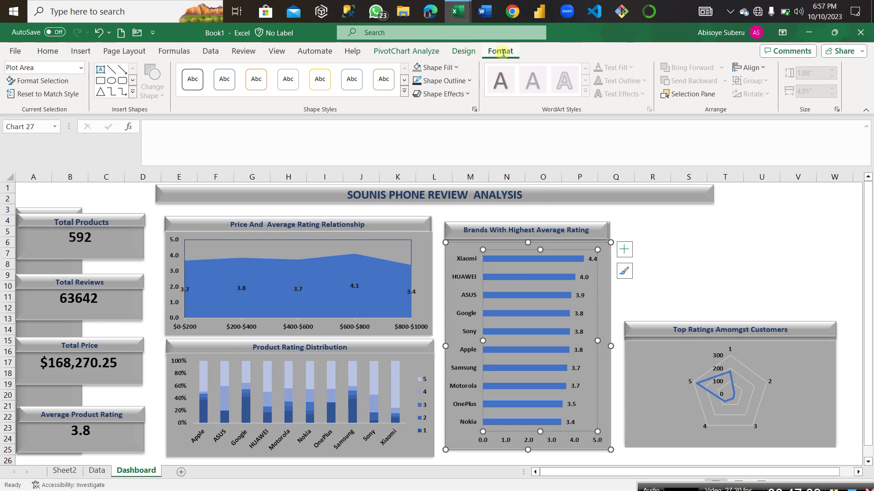
{"action": "left_click", "coordinate": [461, 51]}
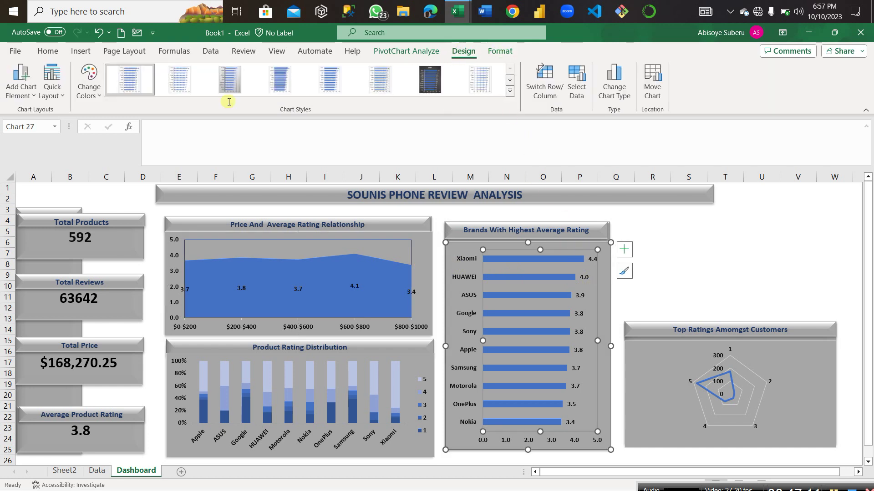
{"action": "left_click", "coordinate": [89, 84]}
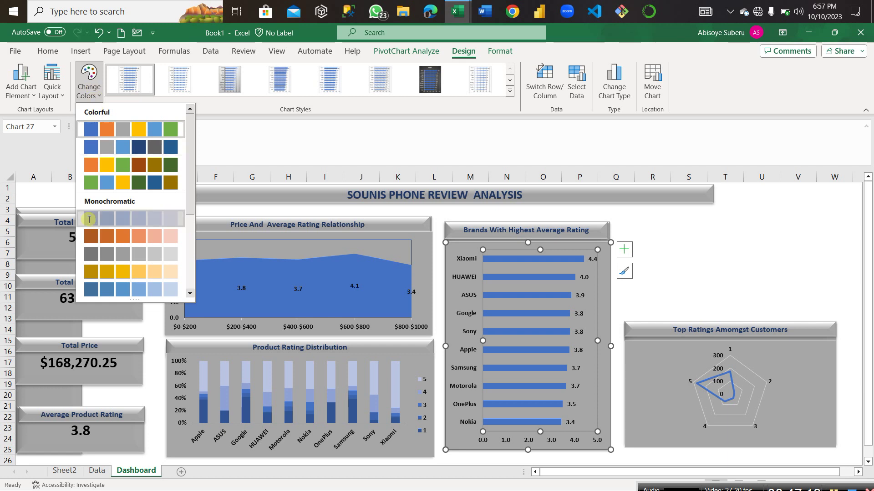
{"action": "left_click", "coordinate": [91, 220]}
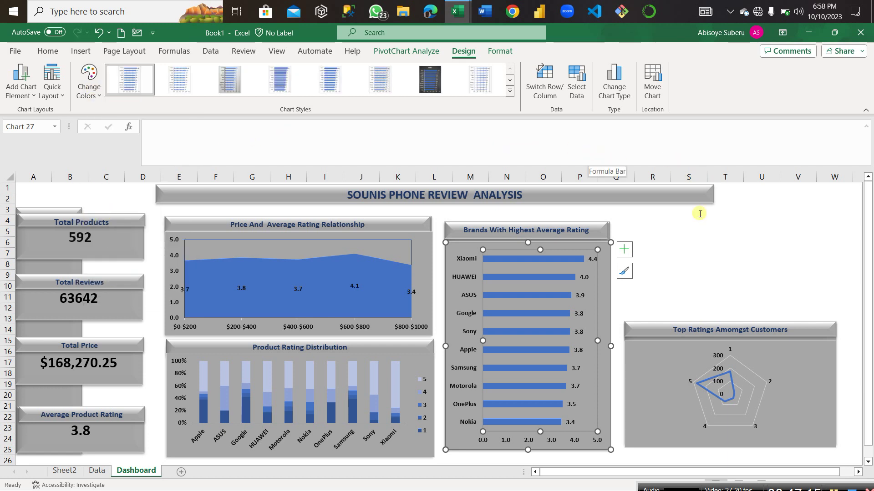
{"action": "left_click", "coordinate": [652, 435]}
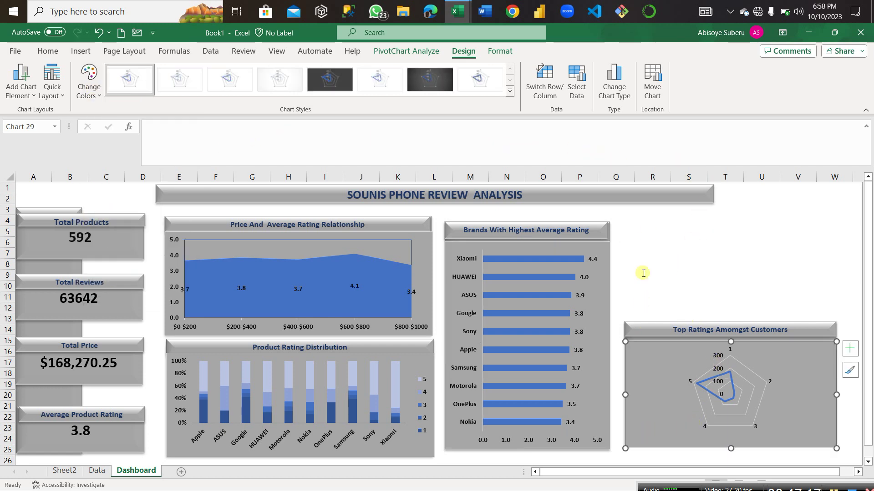
{"action": "left_click", "coordinate": [645, 231]}
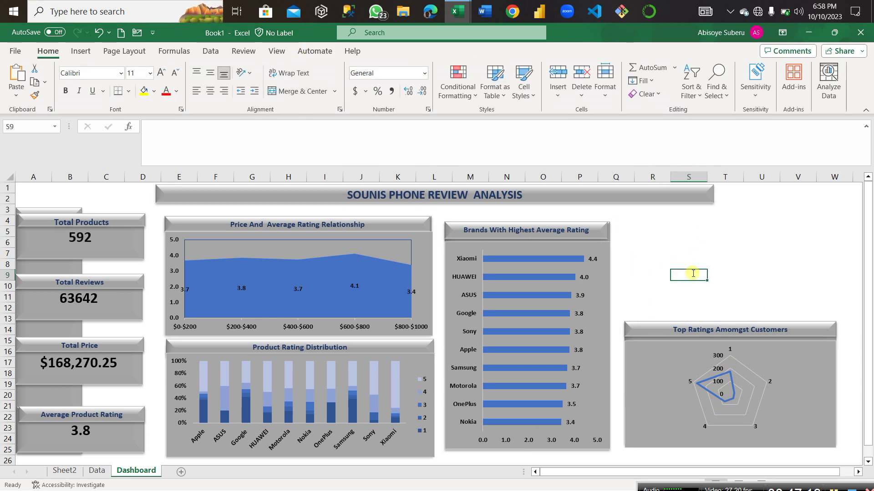
Insert slicers for Brand and Price Category from the Brands With Highest Average Rating bar chart
{"action": "left_click", "coordinate": [600, 295]}
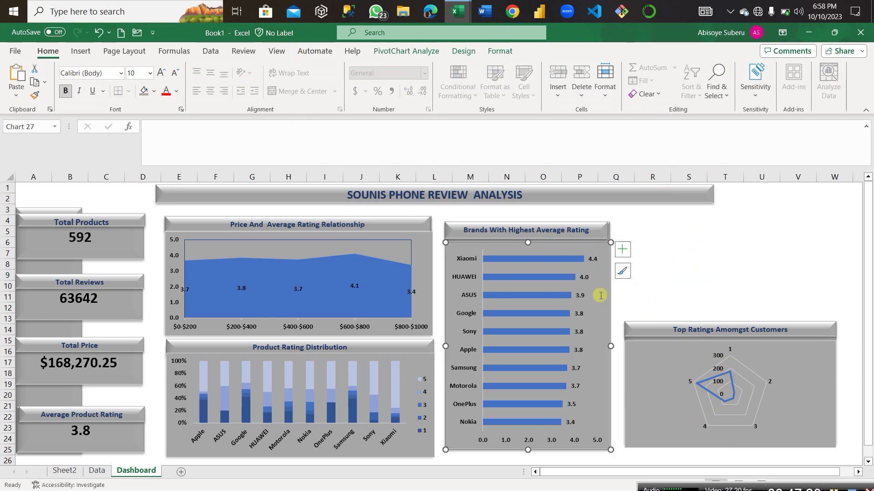
{"action": "left_click", "coordinate": [422, 51]}
{"action": "left_click", "coordinate": [244, 81]}
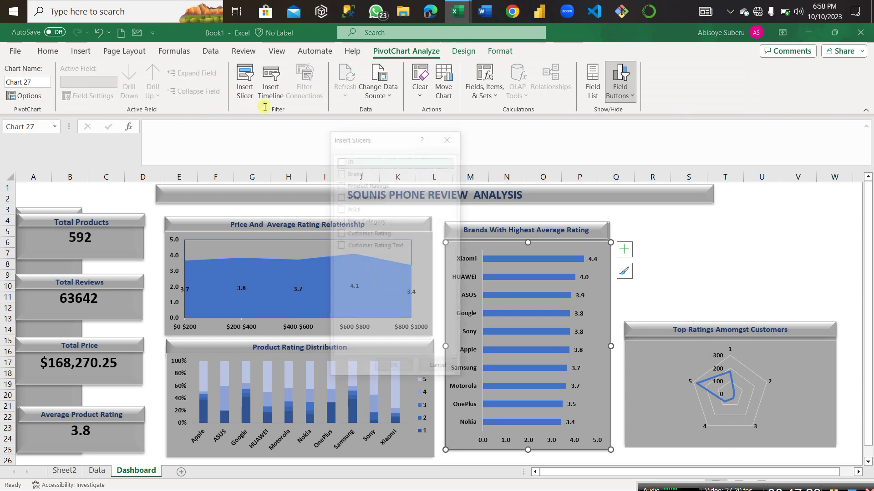
{"action": "left_click", "coordinate": [339, 173]}
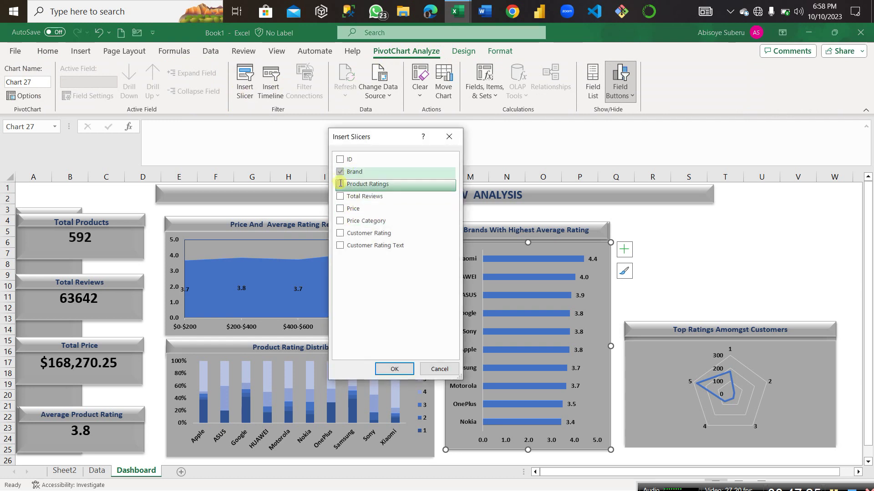
{"action": "left_click", "coordinate": [340, 220]}
{"action": "left_click", "coordinate": [393, 368]}
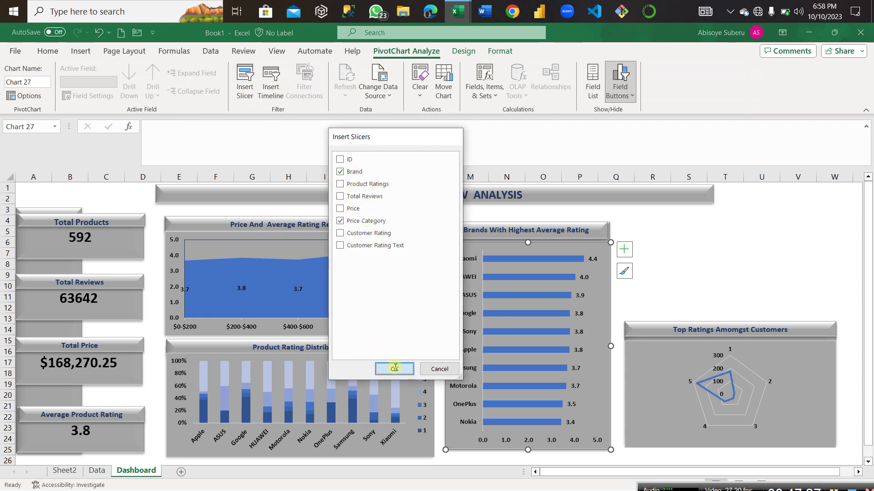
Place the Brand and Price Category slicers side by side above the radar chart, shortened to 1.9" and 1.96" high
{"action": "left_click_drag", "start_coordinate": [446, 277], "coordinate": [765, 221]}
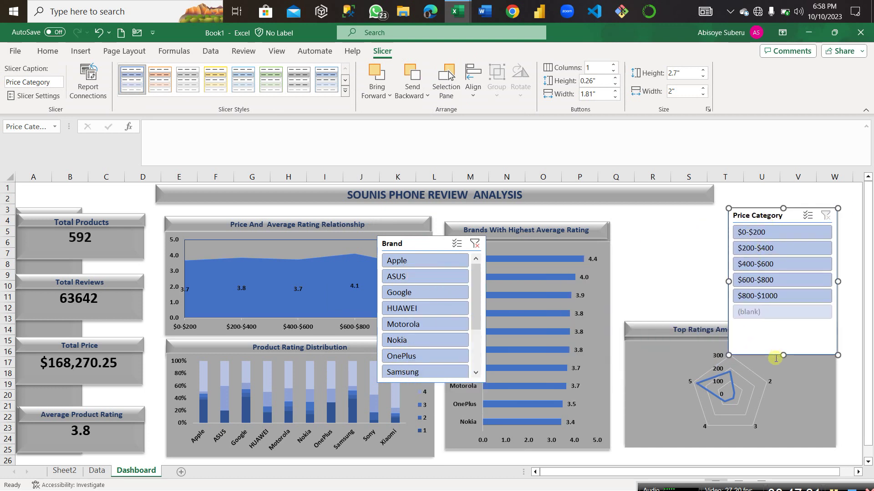
{"action": "left_click_drag", "start_coordinate": [784, 356], "coordinate": [783, 315]}
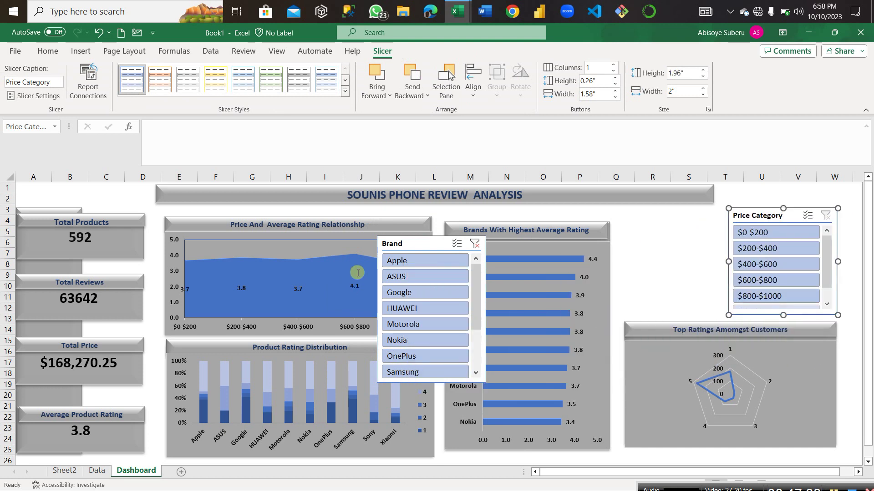
{"action": "left_click_drag", "start_coordinate": [421, 243], "coordinate": [657, 216]}
{"action": "left_click_drag", "start_coordinate": [669, 355], "coordinate": [671, 311]}
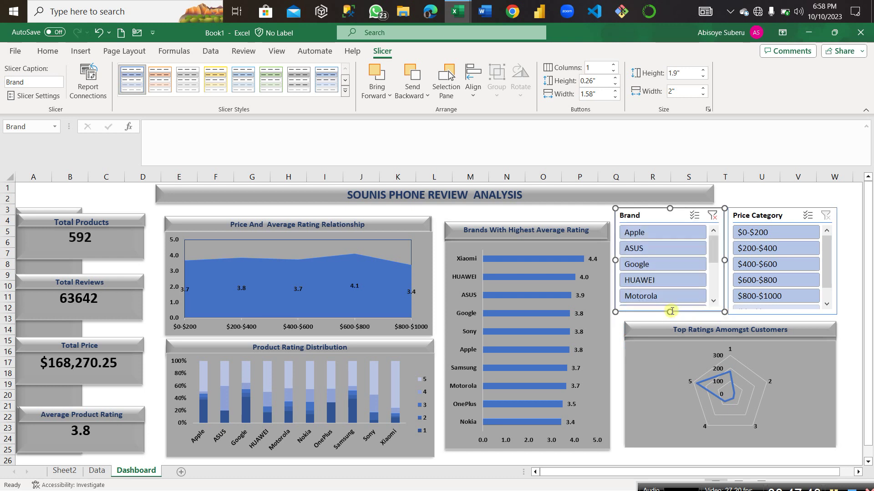
{"action": "left_click", "coordinate": [845, 298]}
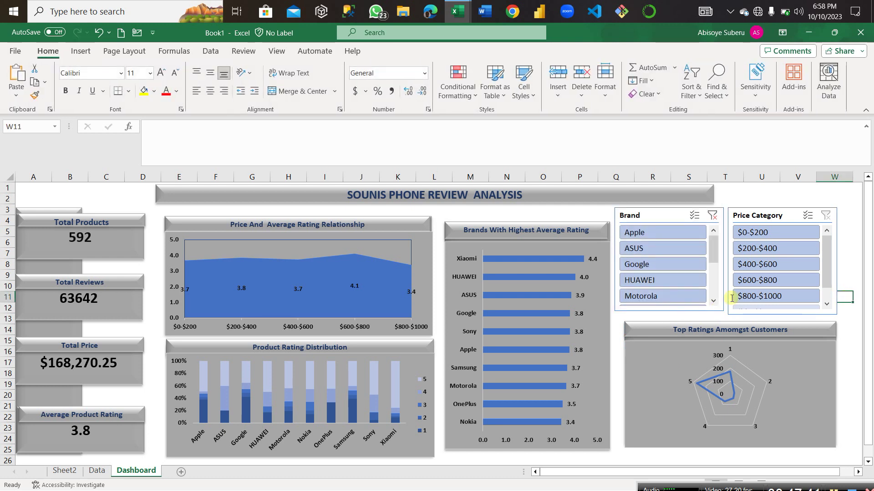
{"action": "scroll", "coordinate": [644, 255], "scroll_direction": "down", "scroll_amount": 5}
{"action": "scroll", "coordinate": [649, 272], "scroll_direction": "up", "scroll_amount": 5}
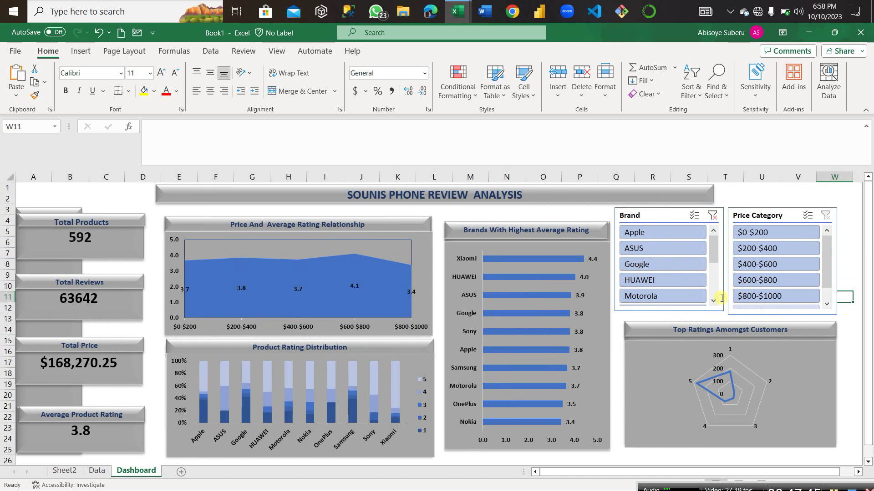
{"action": "left_click", "coordinate": [713, 301]}
{"action": "scroll", "coordinate": [713, 301], "scroll_direction": "down", "scroll_amount": 2}
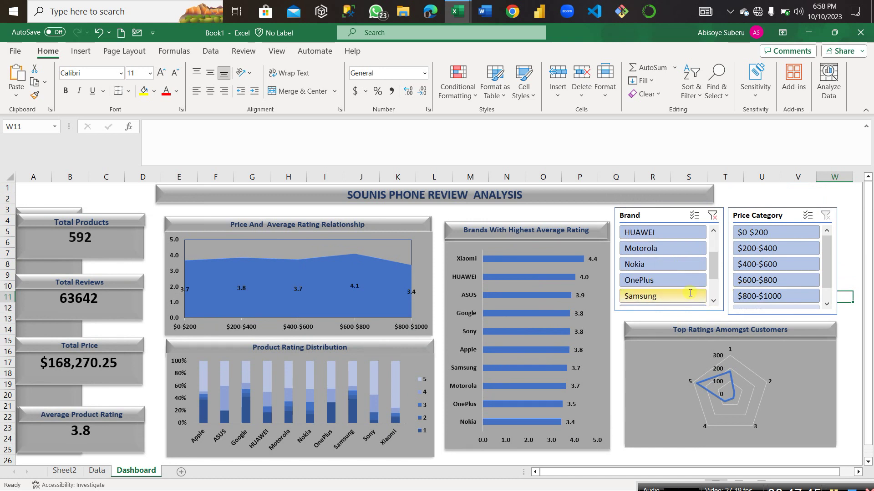
Filter the Brand slicer to Nokia to check which charts respond, and clear the filter again
{"action": "left_click", "coordinate": [640, 264]}
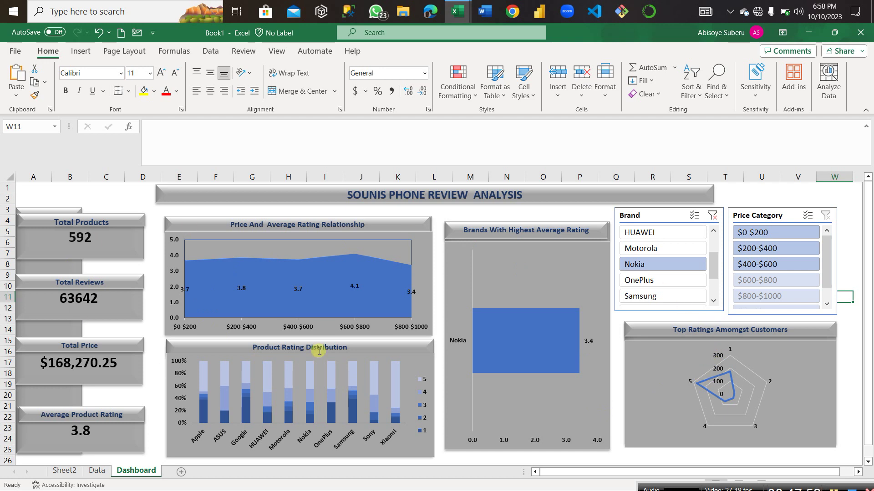
{"action": "left_click", "coordinate": [713, 217]}
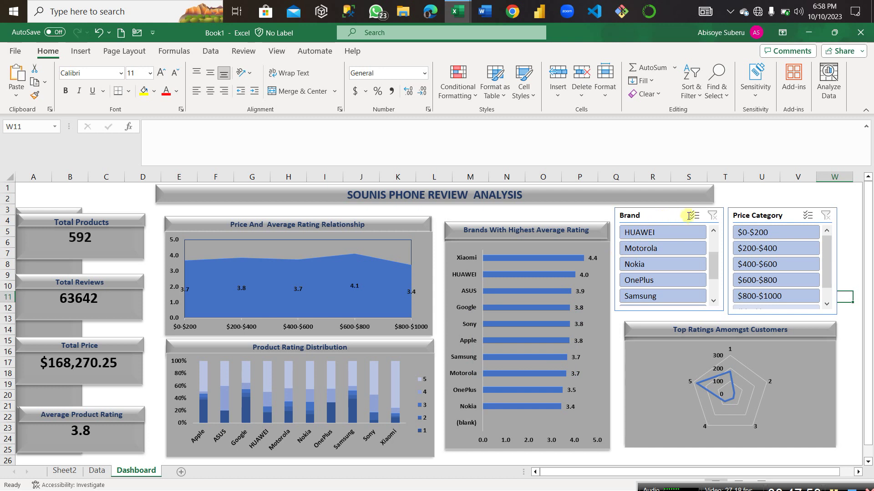
Add PivotTable2, PivotTable3, PivotTable4 and PivotTable5 to the Brand slicer's report connections
{"action": "right_click", "coordinate": [657, 219]}
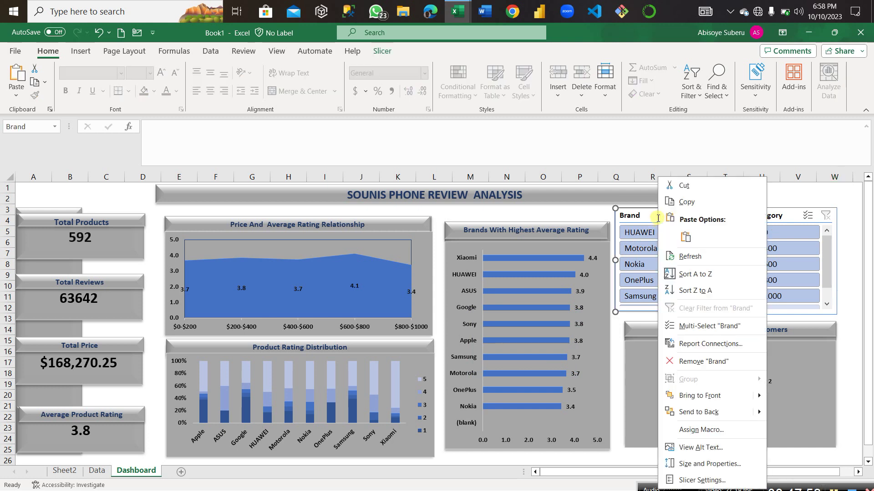
{"action": "left_click", "coordinate": [700, 345]}
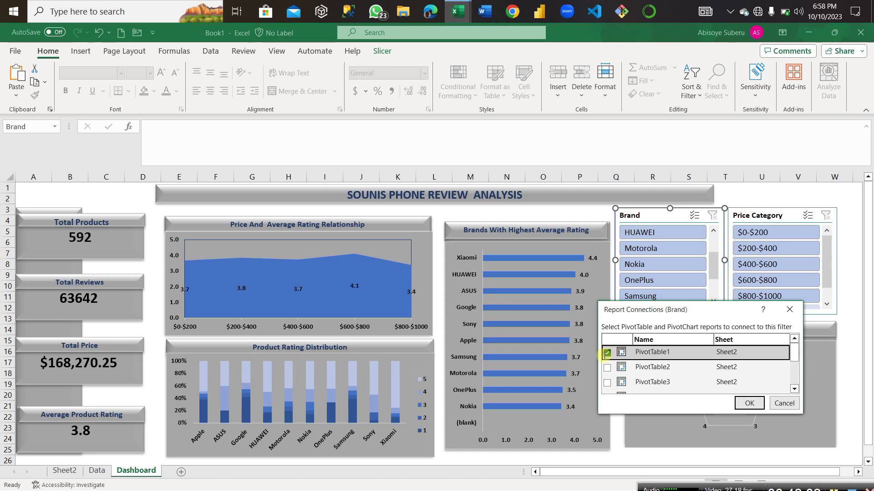
{"action": "left_click", "coordinate": [607, 368]}
{"action": "left_click", "coordinate": [611, 381]}
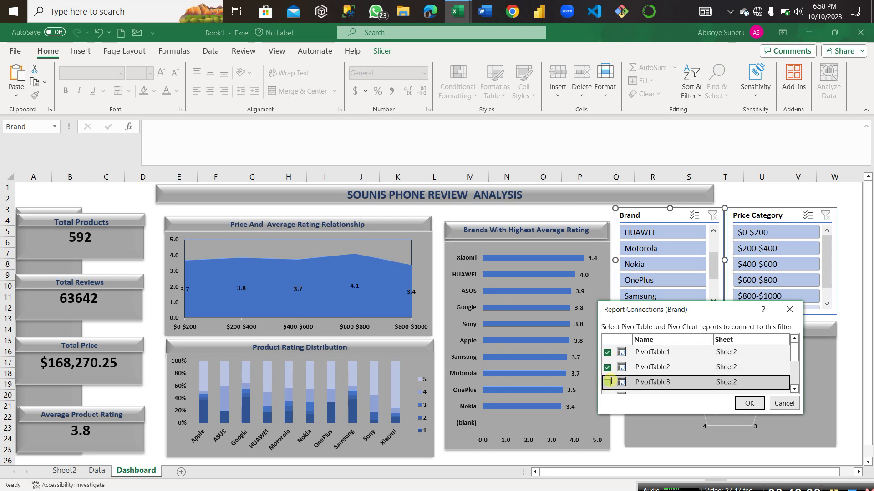
{"action": "left_click", "coordinate": [794, 389]}
{"action": "left_click", "coordinate": [794, 389]}
{"action": "left_click", "coordinate": [609, 372]}
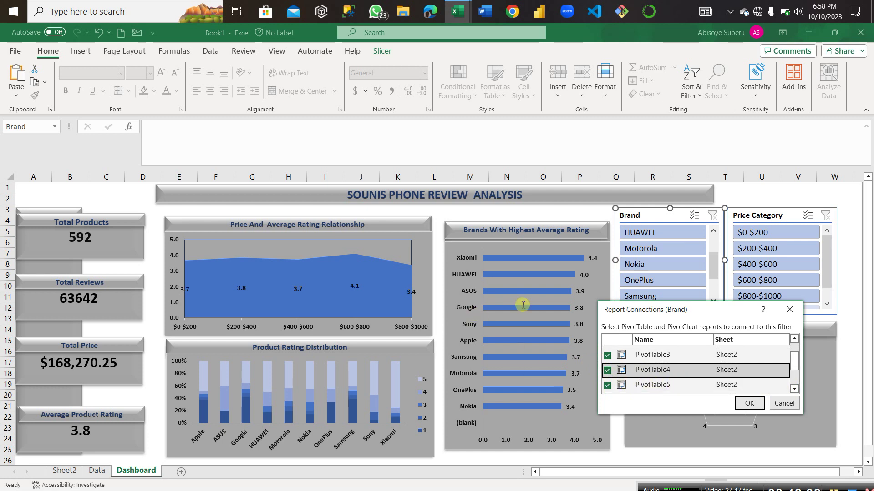
Add PivotTable6, PivotTable7 and PivotTable8 to the Brand slicer's report connections and apply them
{"action": "left_click", "coordinate": [794, 389]}
{"action": "left_click", "coordinate": [794, 389]}
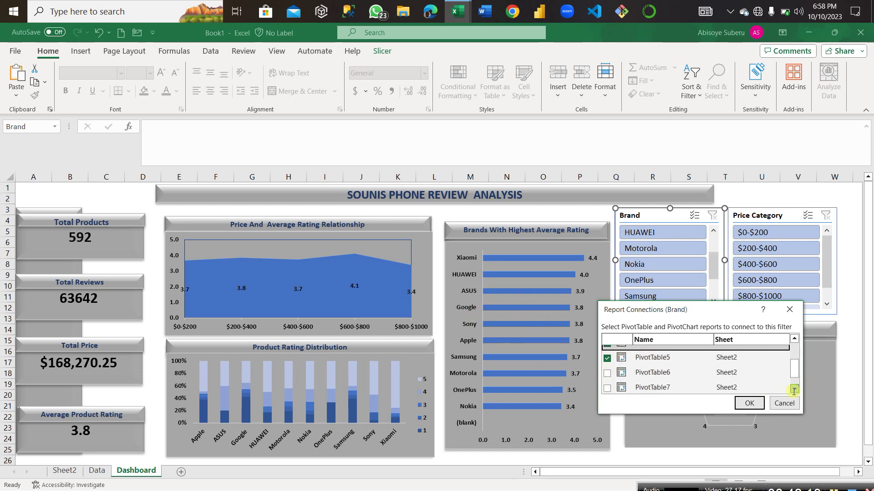
{"action": "left_click", "coordinate": [794, 389]}
{"action": "left_click", "coordinate": [607, 363]}
{"action": "left_click", "coordinate": [606, 379]}
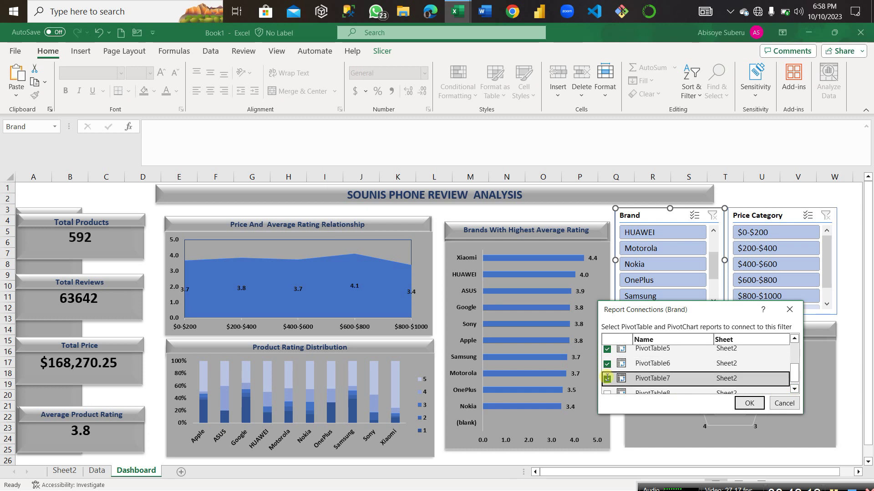
{"action": "left_click", "coordinate": [794, 389]}
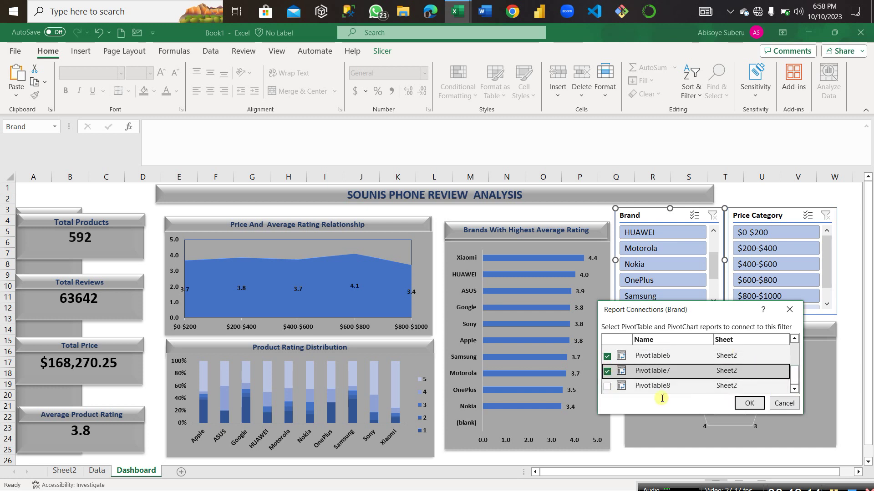
{"action": "left_click", "coordinate": [607, 385]}
{"action": "left_click", "coordinate": [749, 403]}
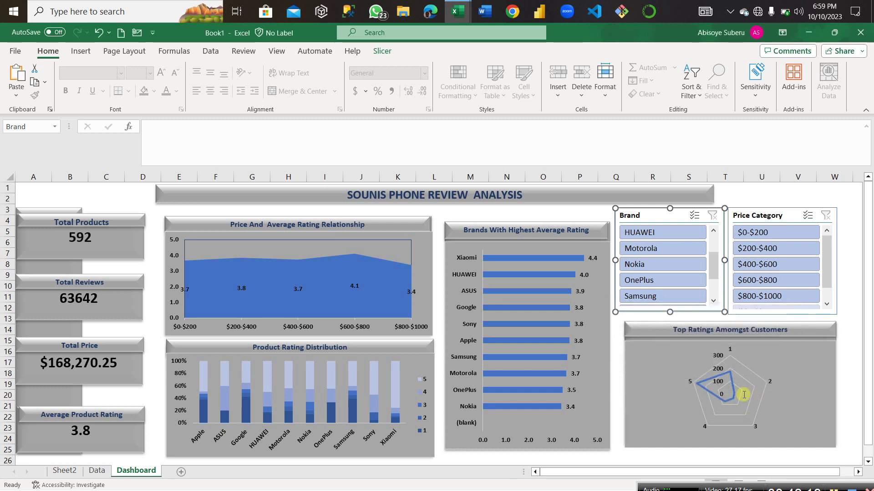
Test the connected Brand slicer by filtering the dashboard to HUAWEI, Nokia and Xiaomi in turn
{"action": "left_click", "coordinate": [653, 231]}
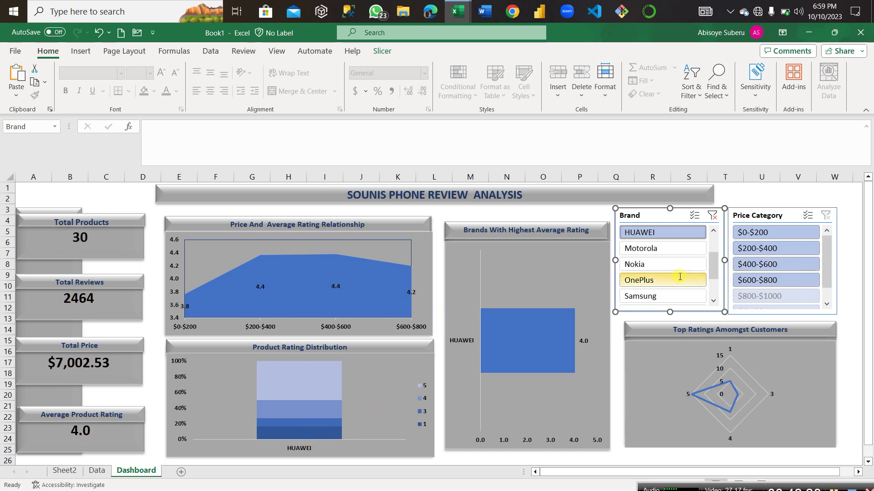
{"action": "left_click", "coordinate": [642, 264]}
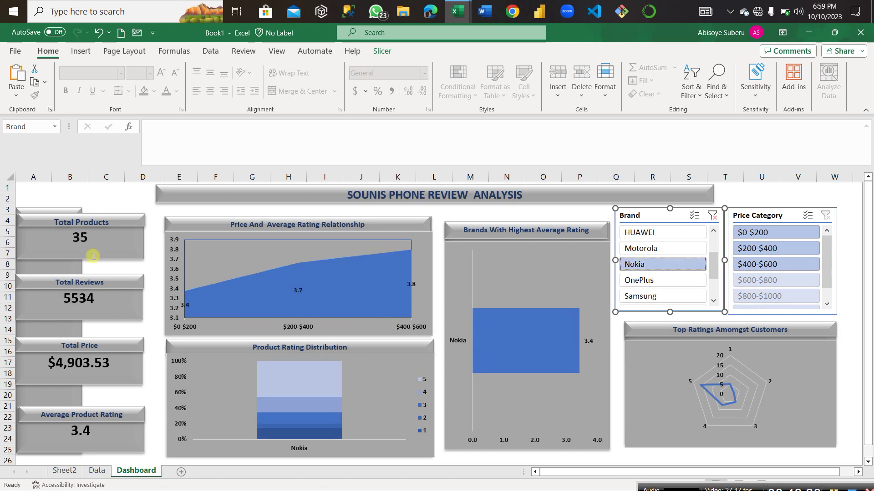
{"action": "left_click", "coordinate": [713, 301]}
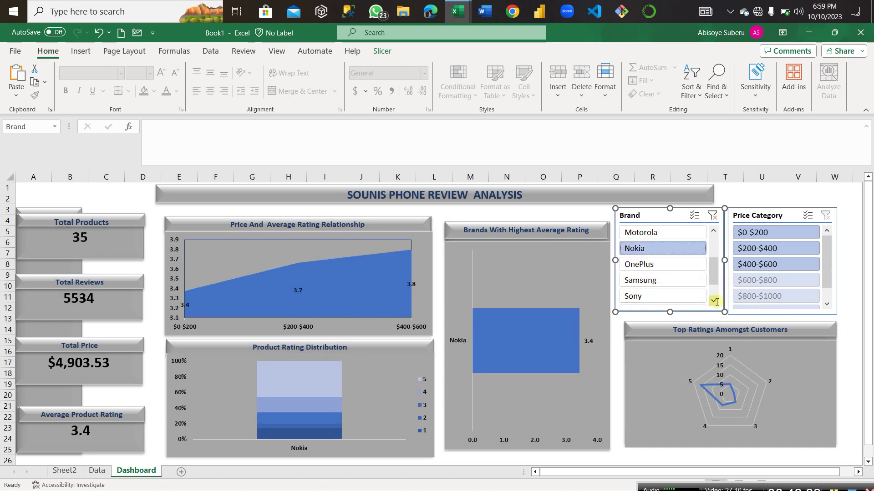
{"action": "left_click", "coordinate": [713, 300]}
{"action": "left_click", "coordinate": [713, 301]}
{"action": "left_click", "coordinate": [648, 280]}
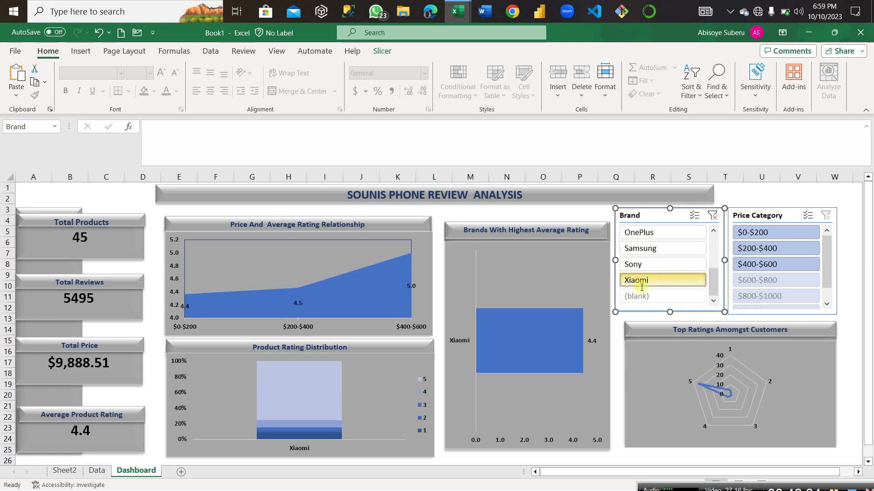
Switch the Brand filter between (blank) and Xiaomi, ending on Sony, to check the dashboard's response
{"action": "left_click", "coordinate": [640, 295]}
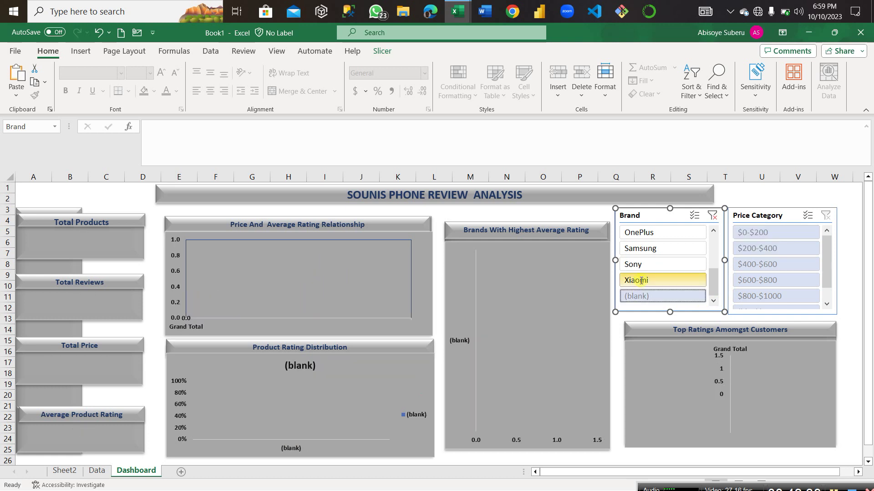
{"action": "left_click", "coordinate": [639, 281]}
{"action": "left_click", "coordinate": [647, 296]}
{"action": "left_click", "coordinate": [646, 280]}
{"action": "left_click", "coordinate": [645, 268]}
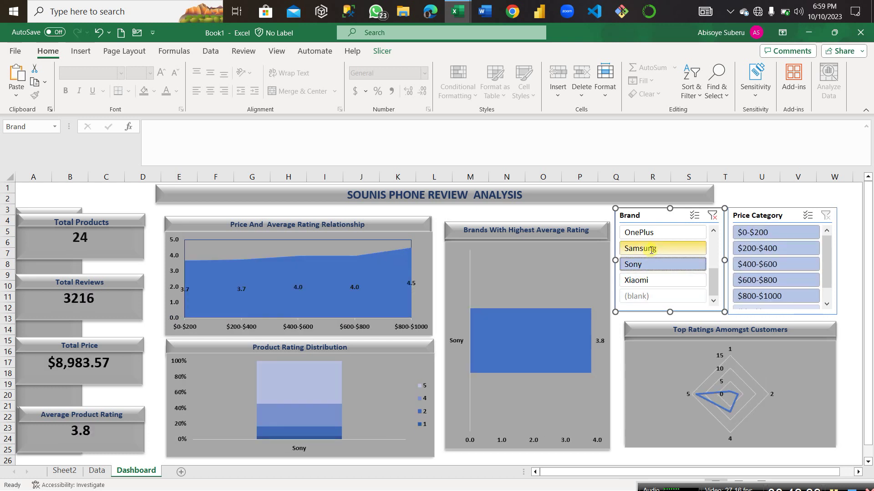
Filter the dashboard to Samsung and try the $800-$1000, $600-$800 and $200-$400 price categories
{"action": "left_click", "coordinate": [651, 249]}
{"action": "left_click", "coordinate": [759, 257]}
{"action": "left_click", "coordinate": [759, 296]}
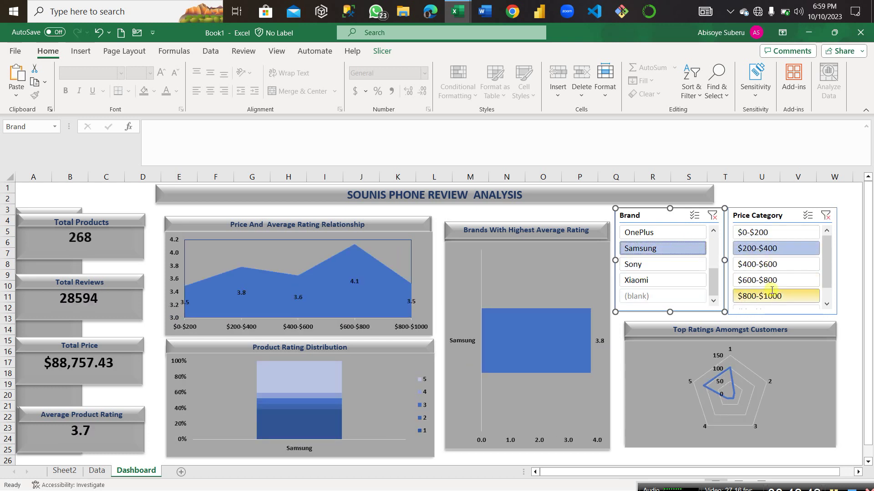
{"action": "left_click", "coordinate": [759, 280]}
{"action": "left_click", "coordinate": [757, 249]}
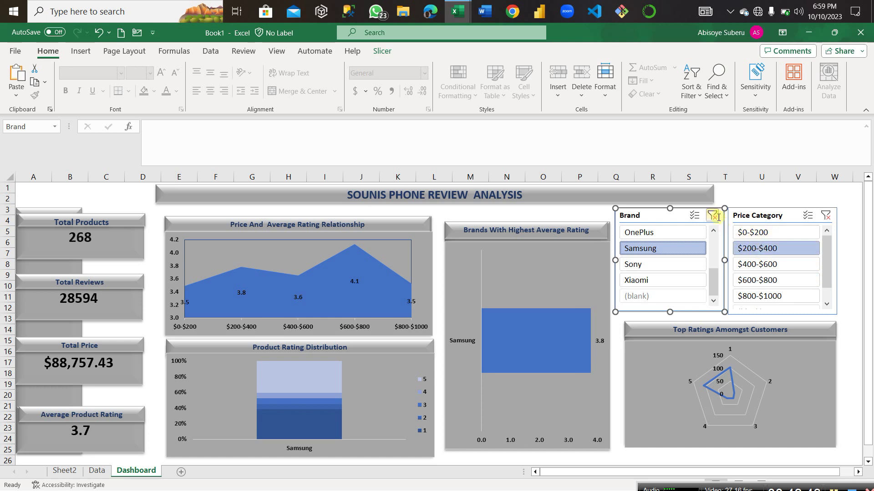
Clear the Brand and Price Category filters and deselect the slicer by selecting cell V2
{"action": "left_click", "coordinate": [712, 215]}
{"action": "left_click", "coordinate": [826, 216]}
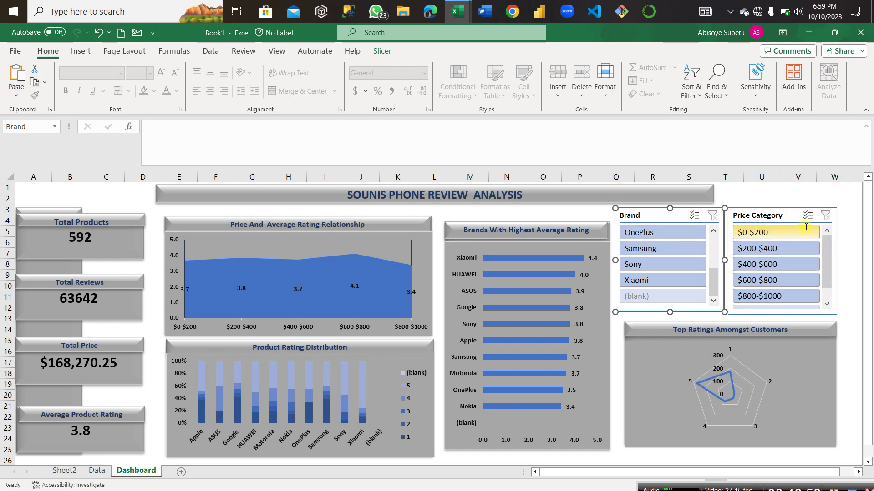
{"action": "left_click", "coordinate": [794, 197]}
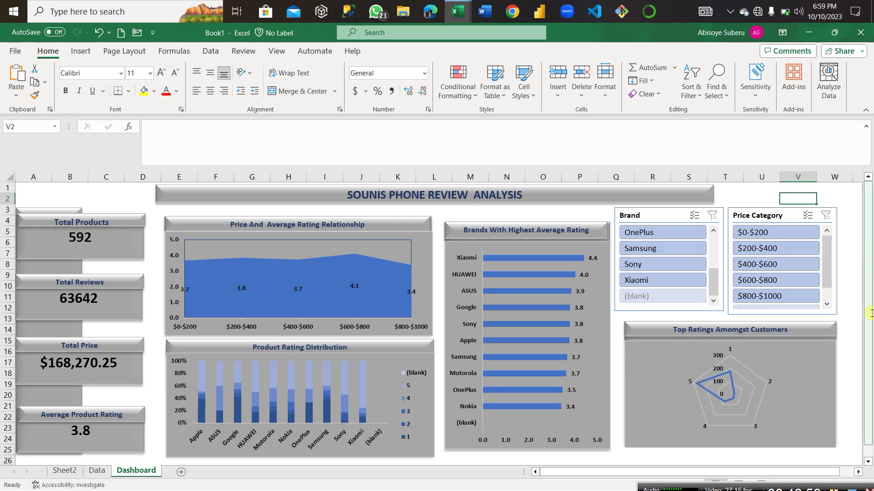
{"action": "mouse_move", "coordinate": [750, 485]}
{"action": "left_mouse_down"}
{"action": "mouse_move", "coordinate": [748, 476]}
{"action": "mouse_move", "coordinate": [747, 490]}
{"action": "left_mouse_up"}
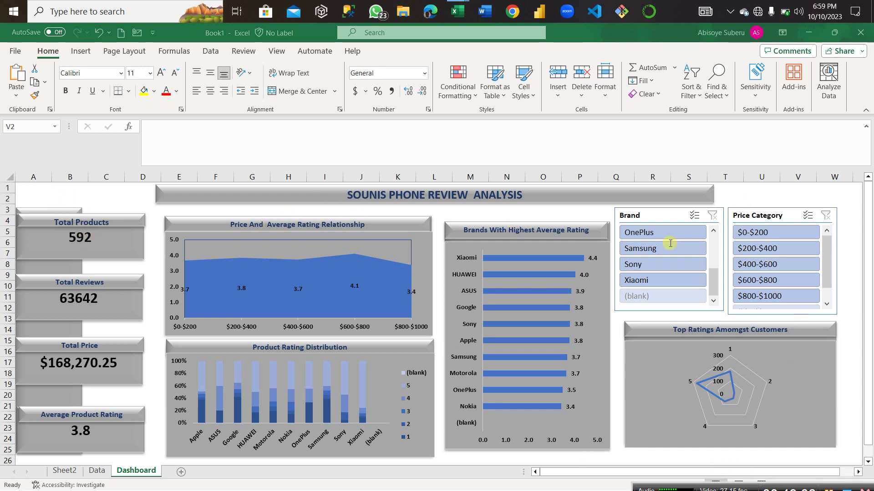
Review the workbook's export options, including the available file types, and return to the dashboard
{"action": "left_click", "coordinate": [18, 50]}
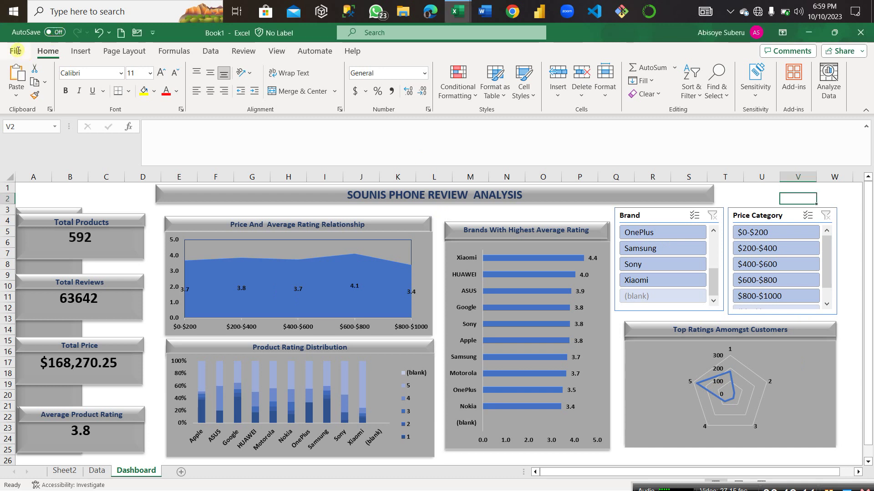
{"action": "left_click", "coordinate": [14, 50]}
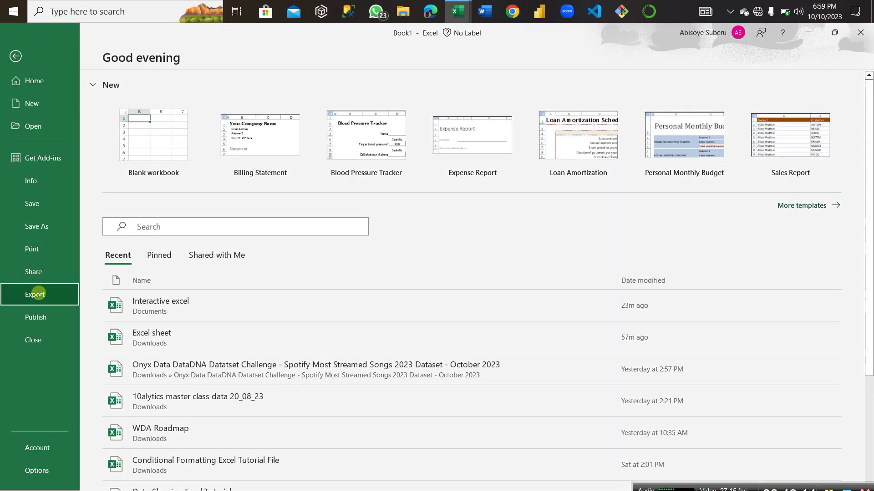
{"action": "left_click", "coordinate": [38, 293]}
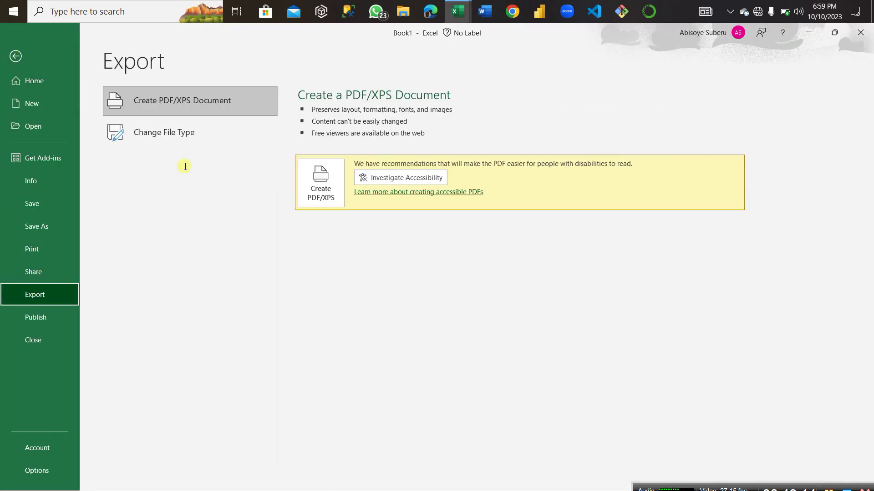
{"action": "left_click", "coordinate": [169, 131]}
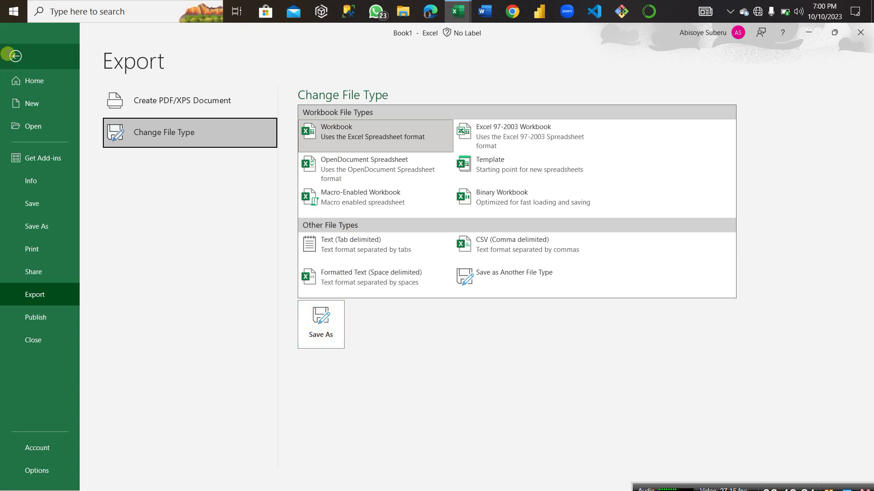
{"action": "left_click", "coordinate": [13, 55]}
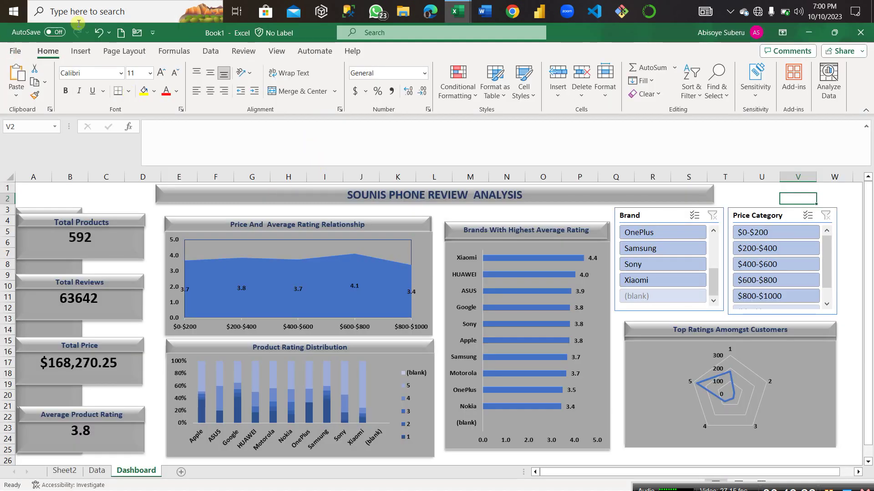
Search Windows for the Snipping Tool and open it over the dashboard
{"action": "left_click", "coordinate": [104, 10]}
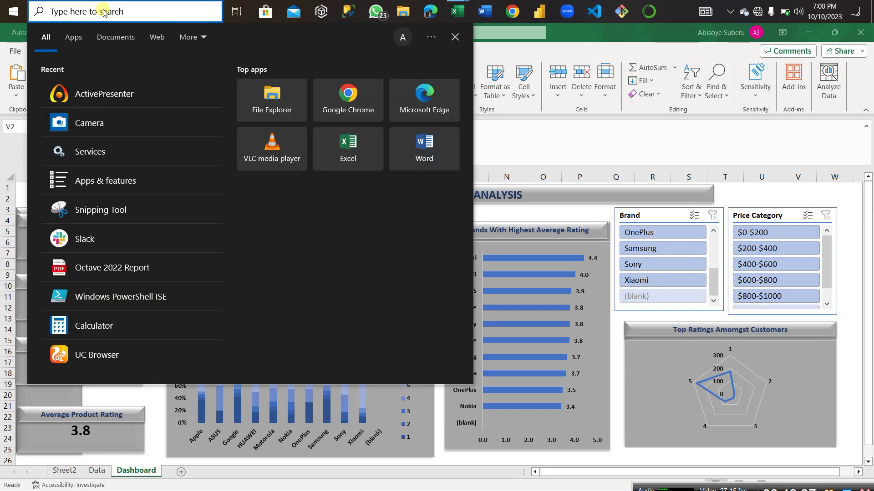
{"action": "key", "text": "super+r"}
{"action": "key", "text": "Escape"}
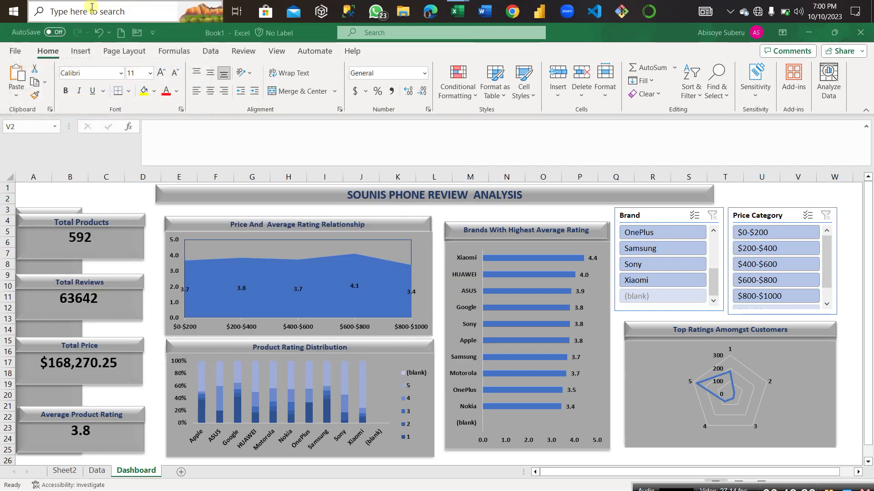
{"action": "left_click", "coordinate": [90, 7]}
{"action": "type", "text": "ni"}
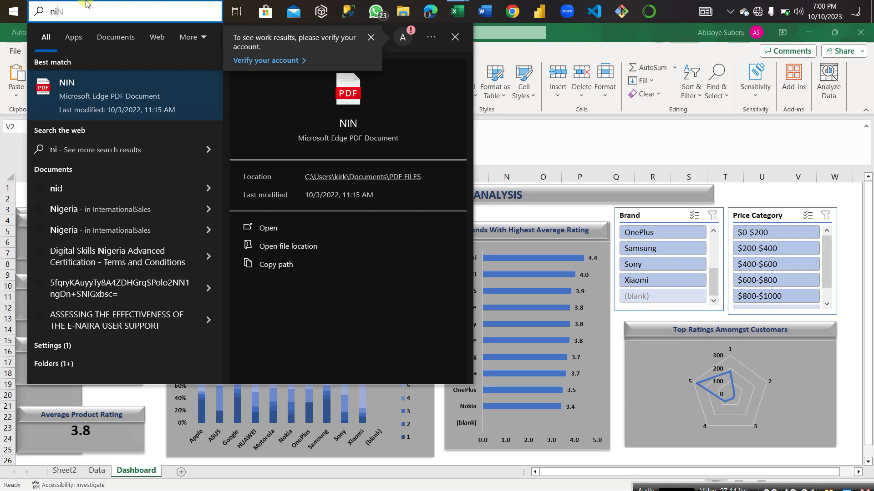
{"action": "key", "text": "BackSpace"}
{"action": "key", "text": "BackSpace"}
{"action": "type", "text": "sni"}
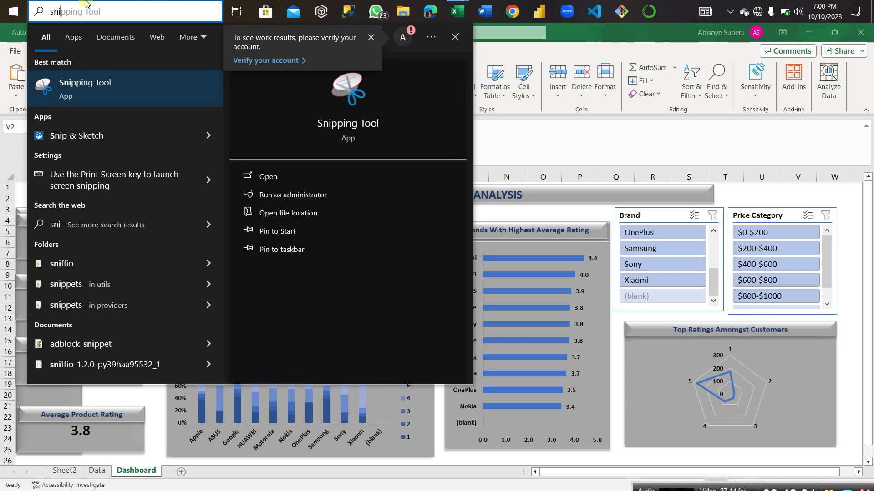
{"action": "key", "text": "Return"}
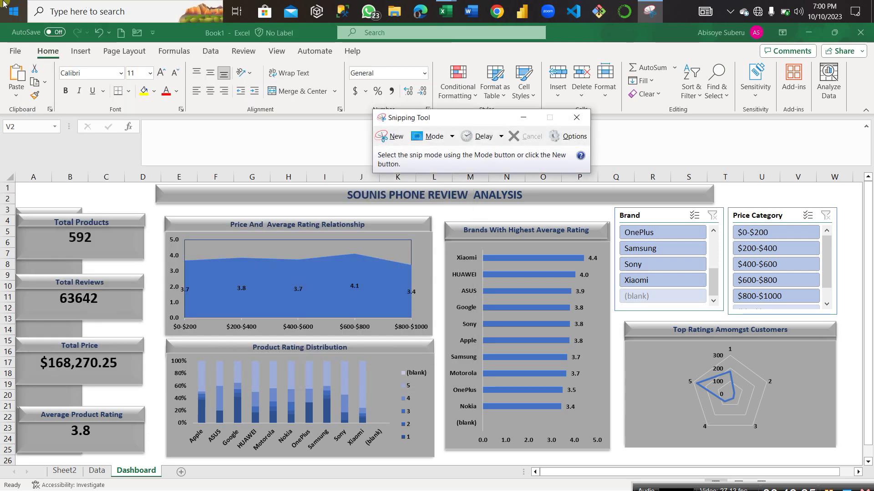
Capture a new snip of the whole dashboard area and close the Snipping Tool without saving it
{"action": "left_click", "coordinate": [391, 136]}
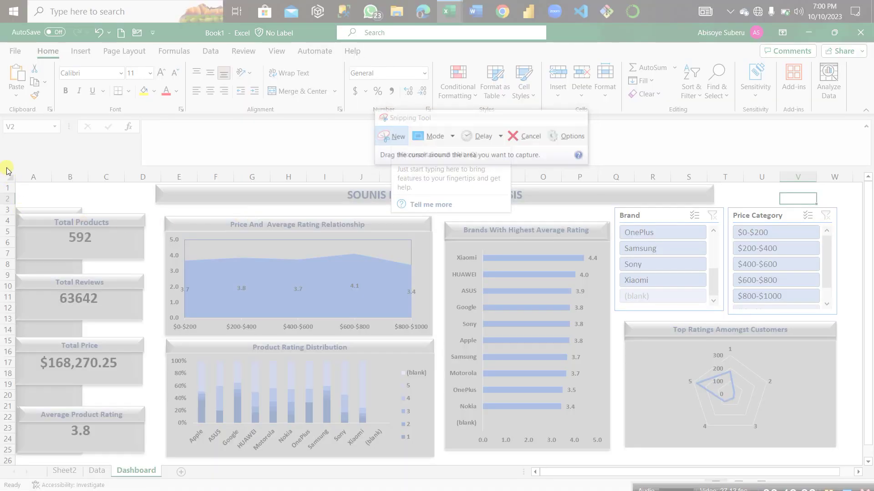
{"action": "left_click_drag", "start_coordinate": [5, 165], "coordinate": [849, 474]}
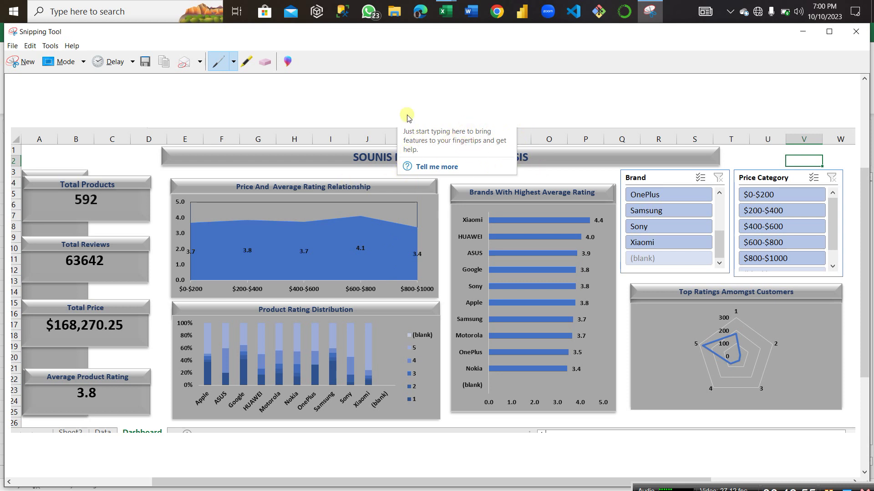
{"action": "left_click", "coordinate": [855, 31]}
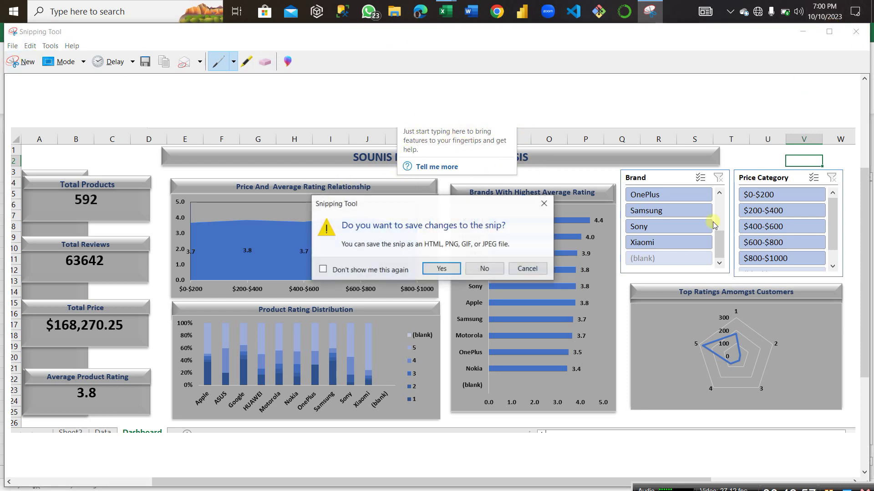
{"action": "left_click", "coordinate": [484, 268]}
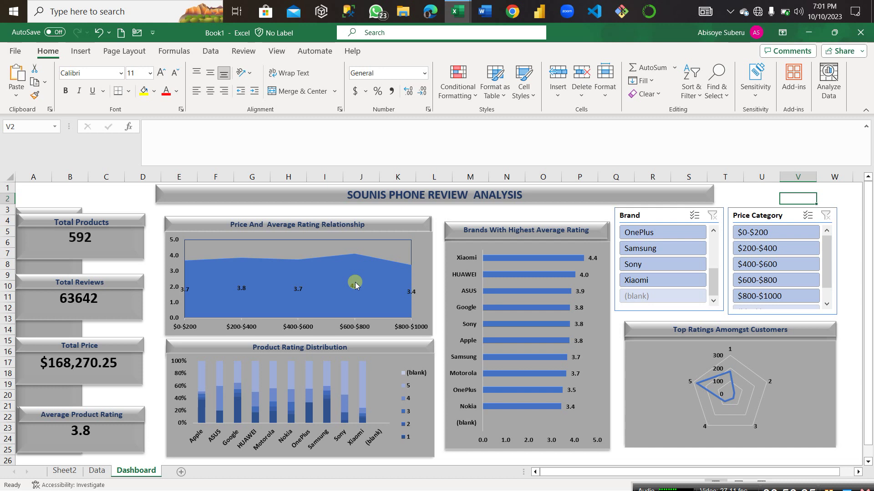
Filter the dashboard by ASUS, Google and Apple in turn, and clear the Brand filter
{"action": "scroll", "coordinate": [712, 236], "scroll_direction": "up", "scroll_amount": 6}
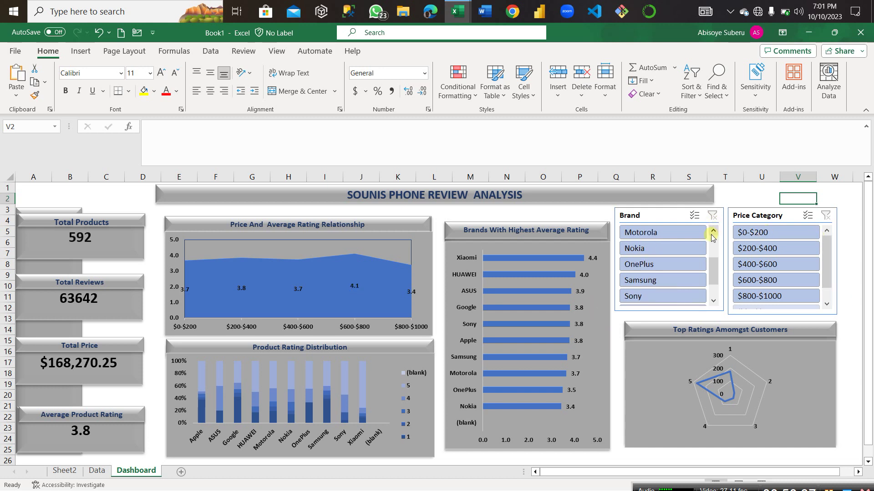
{"action": "left_click", "coordinate": [639, 248]}
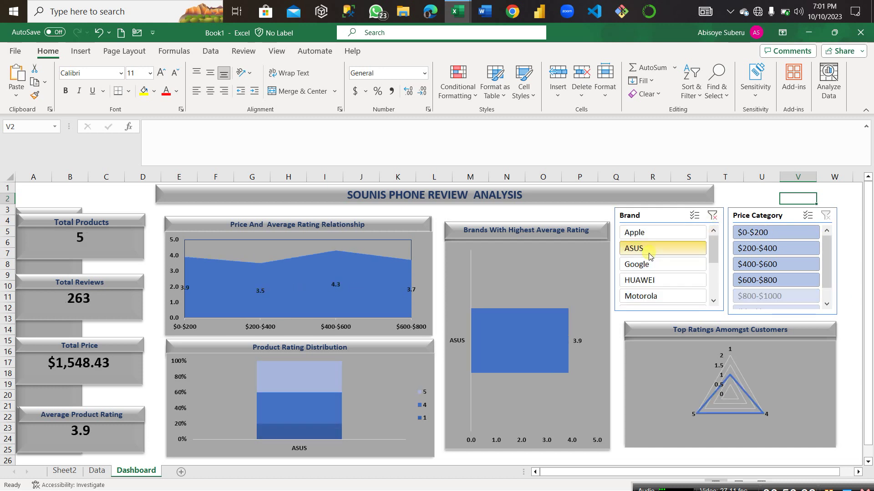
{"action": "left_click", "coordinate": [646, 265]}
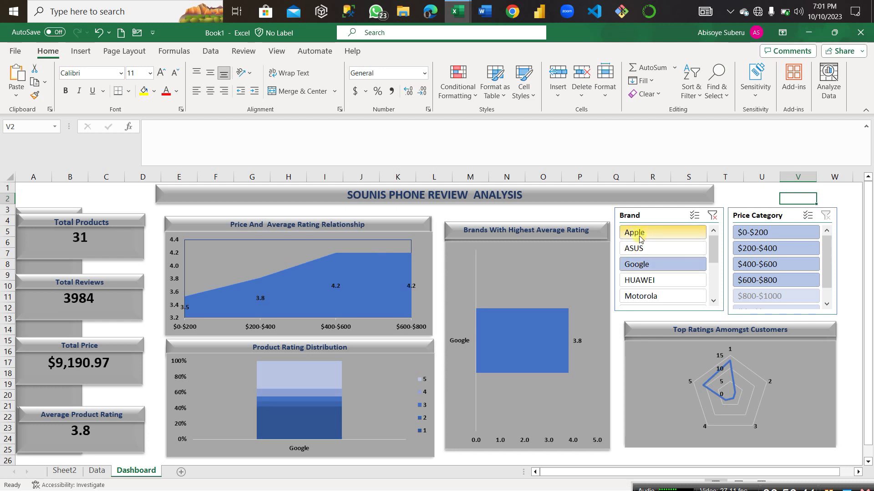
{"action": "left_click", "coordinate": [655, 232]}
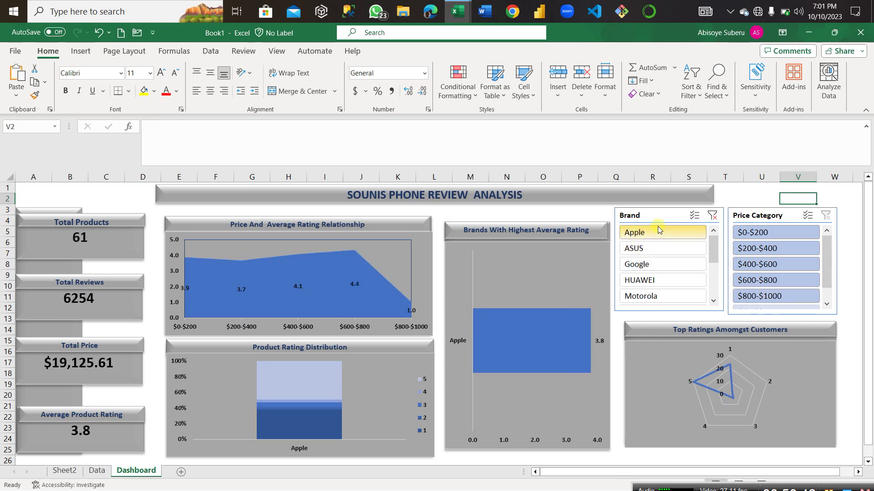
{"action": "left_click", "coordinate": [713, 216]}
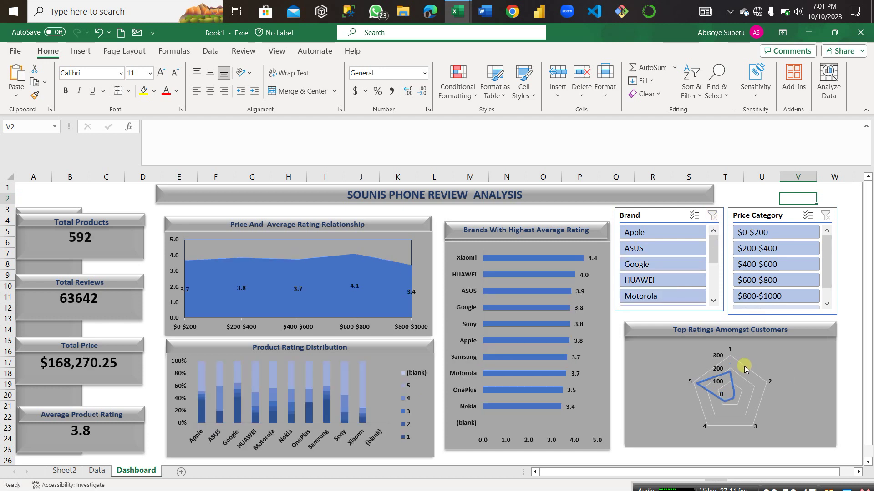